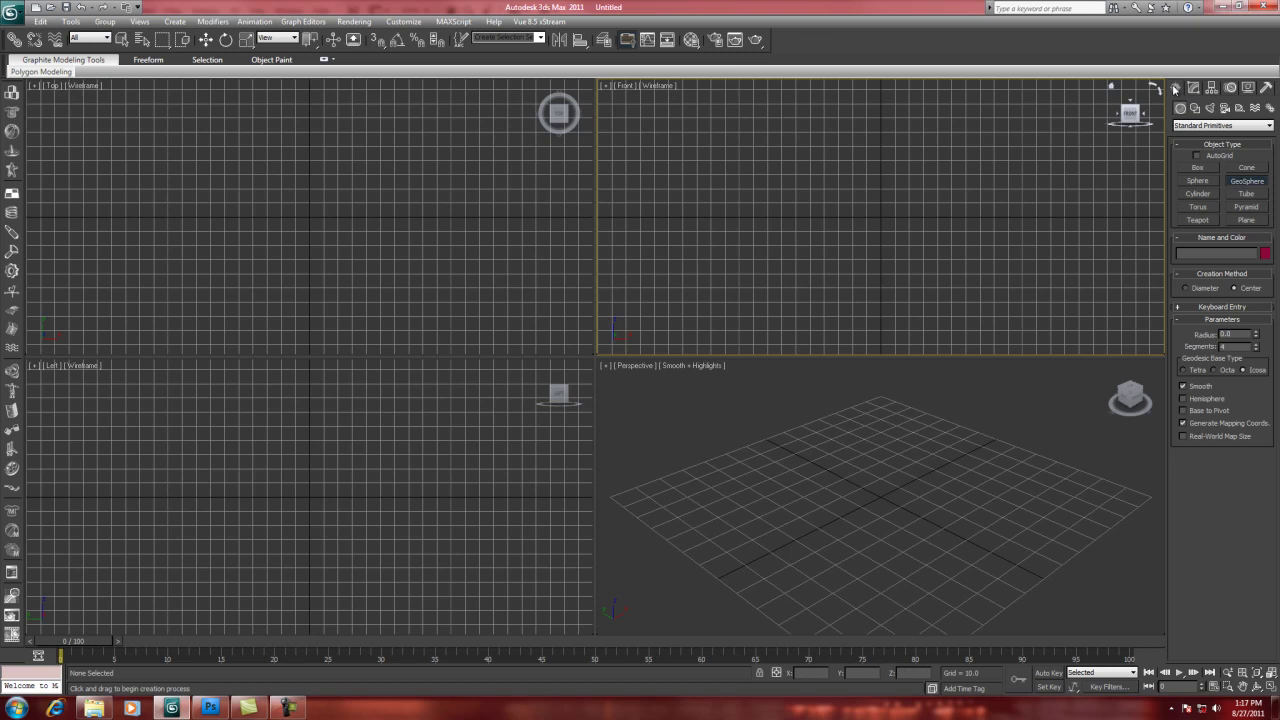
# - Create a sphere with a radius of about 112 at the grid center in the Front view and rotate it so its poles point vertically
pyautogui.click(1203, 186)
pyautogui.moveTo(883, 220); pyautogui.dragTo(995, 110)
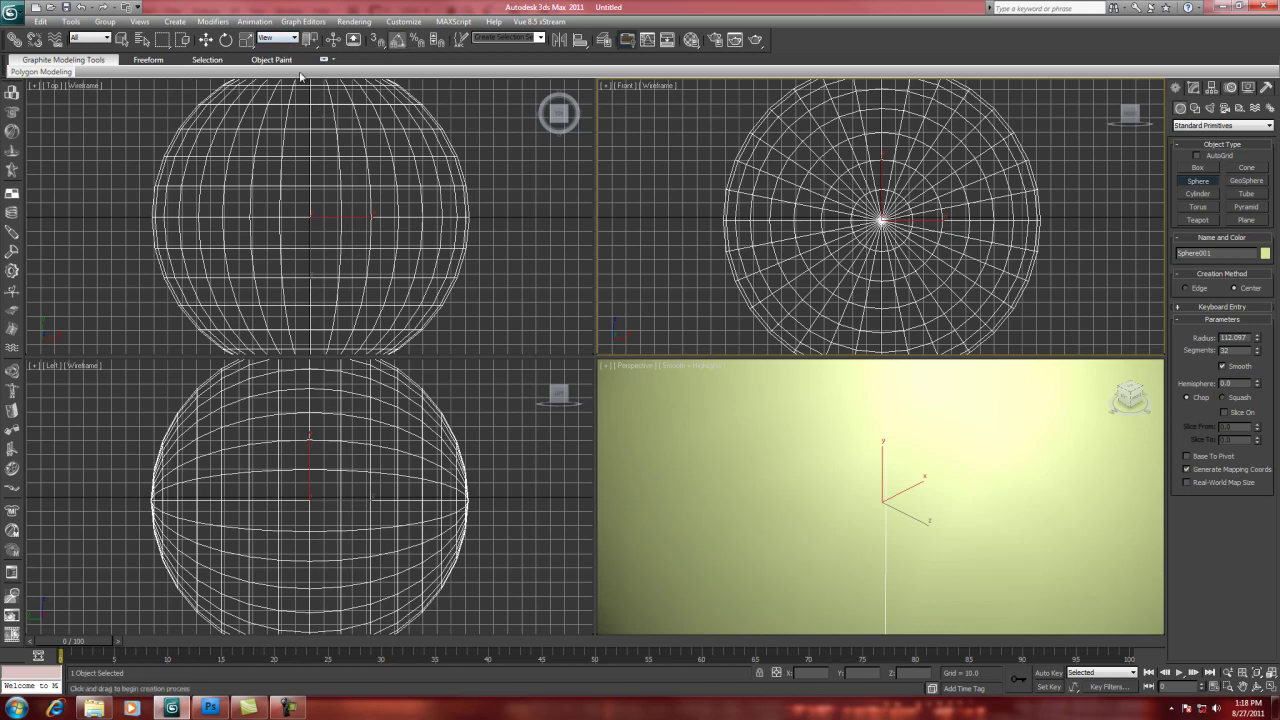
pyautogui.click(226, 39)
pyautogui.moveTo(312, 182); pyautogui.dragTo(312, 236)
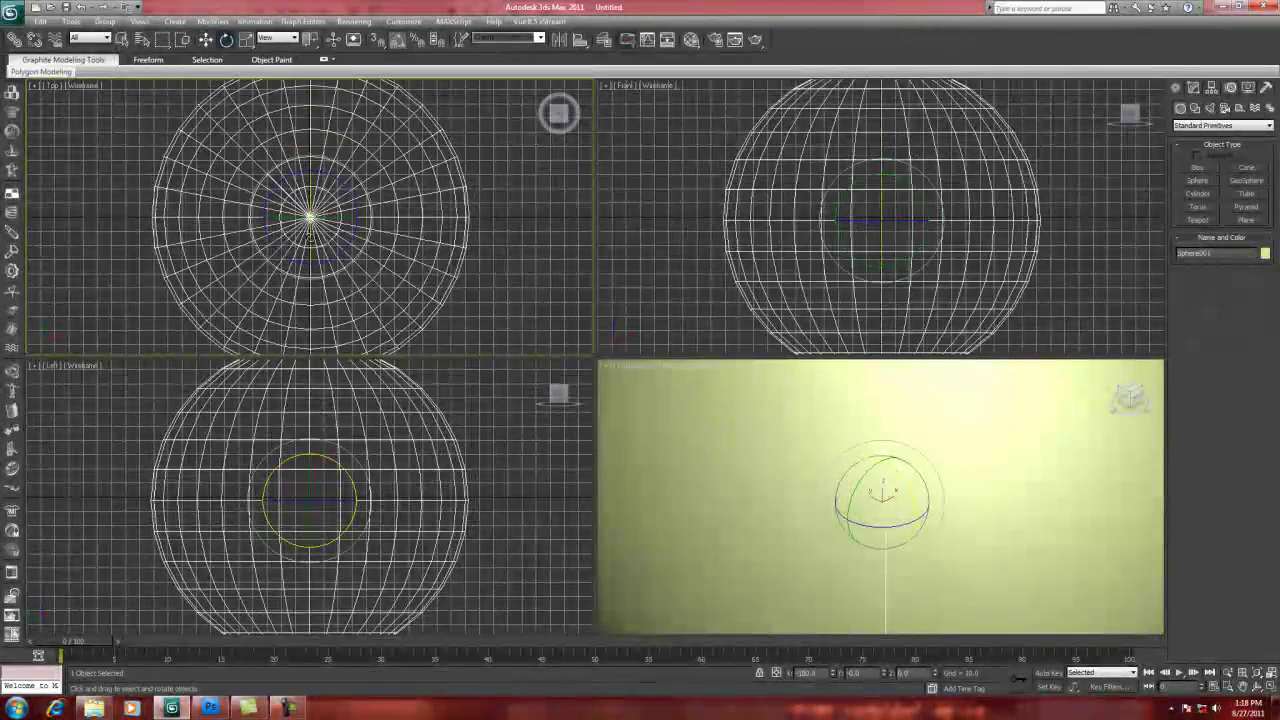
# - Clone the sphere as a single independent copy, Sphere002, scaled uniformly to about 97% so it sits inside the original
pyautogui.click(246, 39)
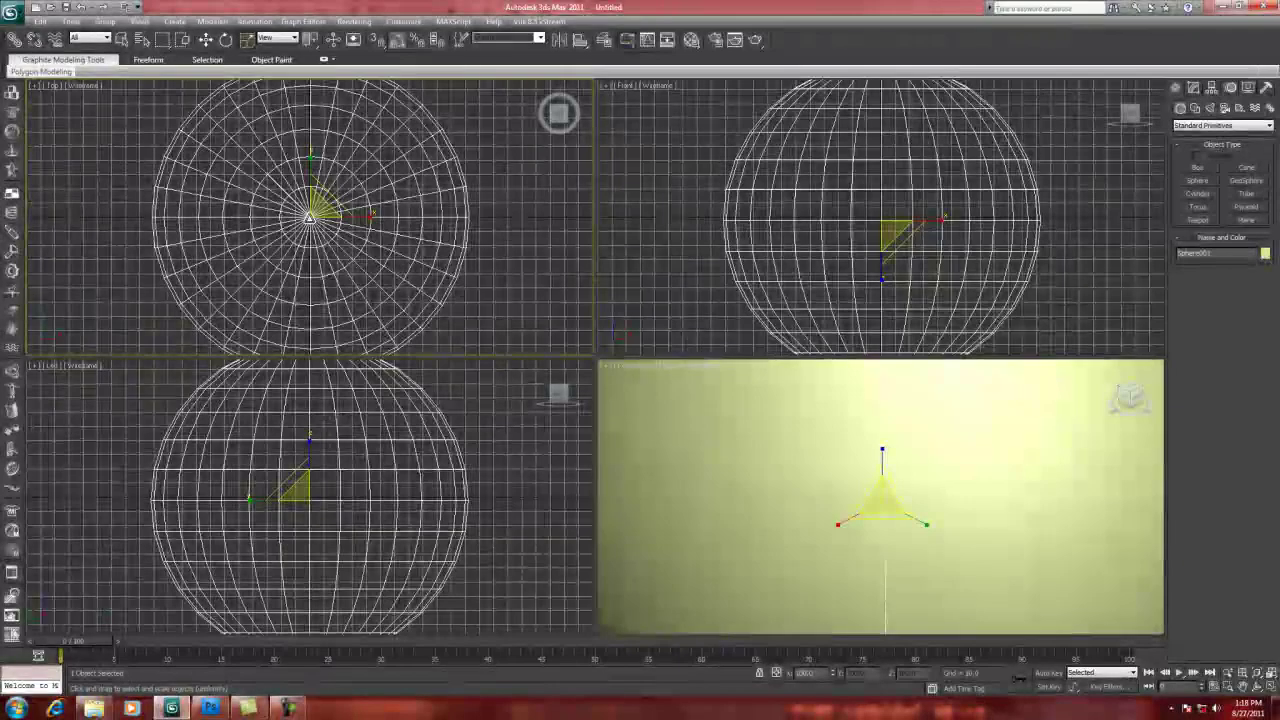
pyautogui.keyDown('shift'); pyautogui.moveTo(312, 214); pyautogui.dragTo(312, 222); pyautogui.keyUp('shift')
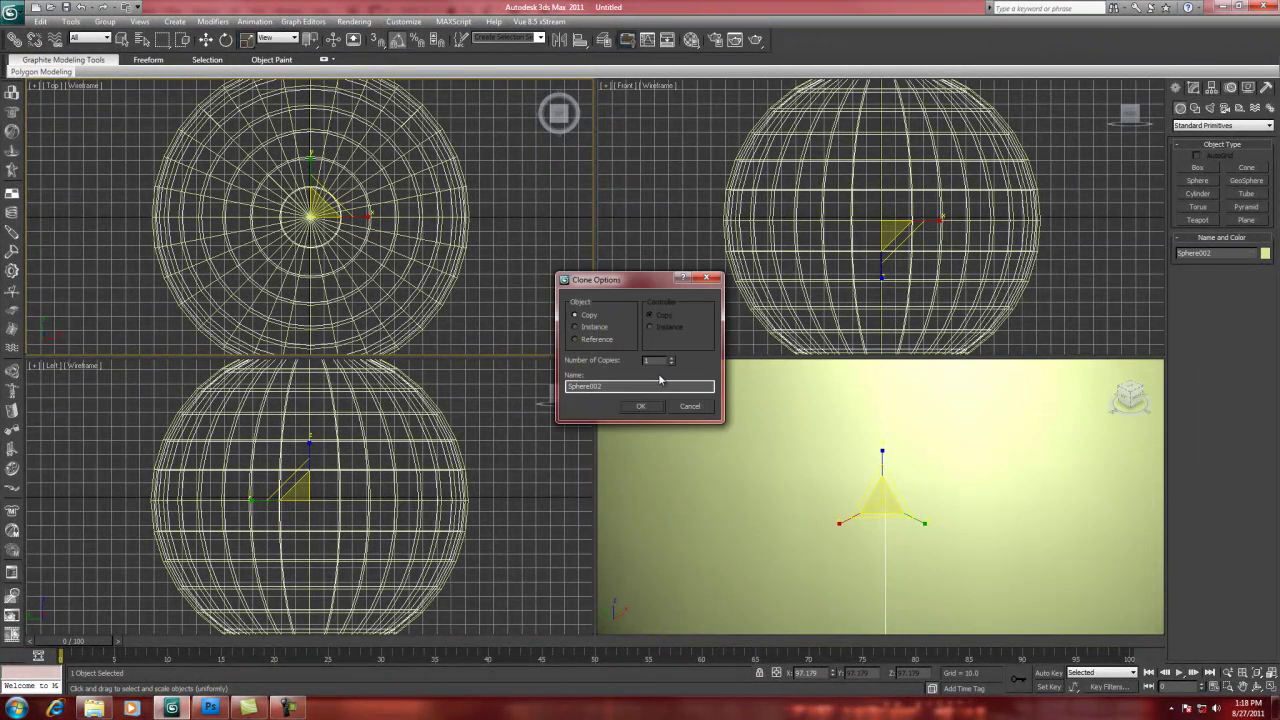
pyautogui.click(641, 406)
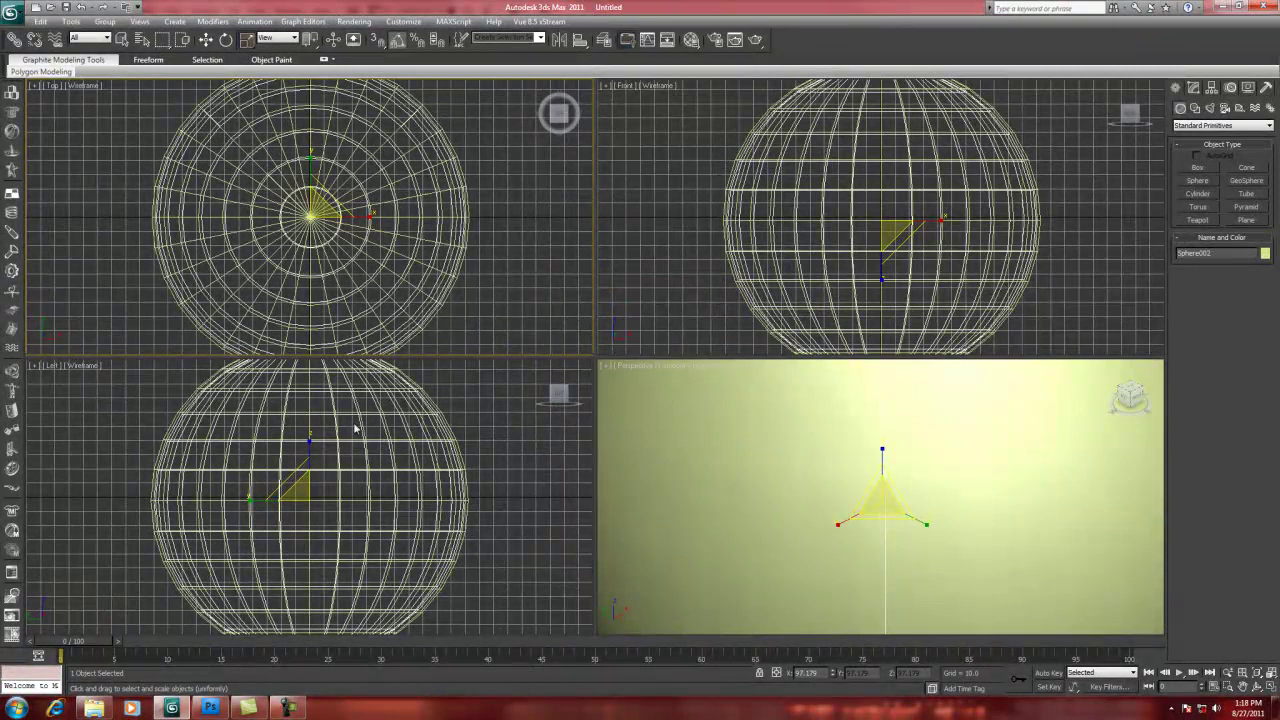
# - Hollow out the outer sphere, Sphere001, with a Boolean Subtraction (A-B), picking the inner sphere as operand B
pyautogui.click(205, 39)
pyautogui.moveTo(216, 239); pyautogui.dragTo(360, 251, button='middle')
pyautogui.scroll(10, 268, 265)
pyautogui.scroll(2, 245, 243)
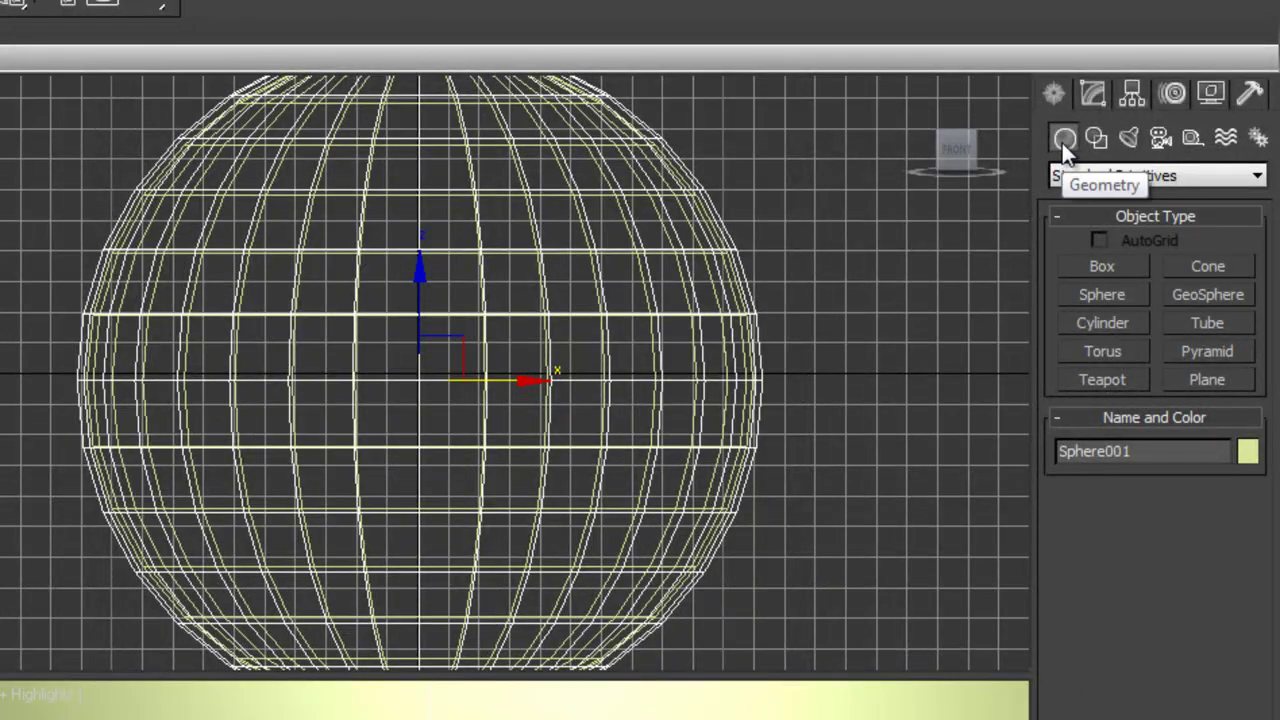
pyautogui.click(1256, 176)
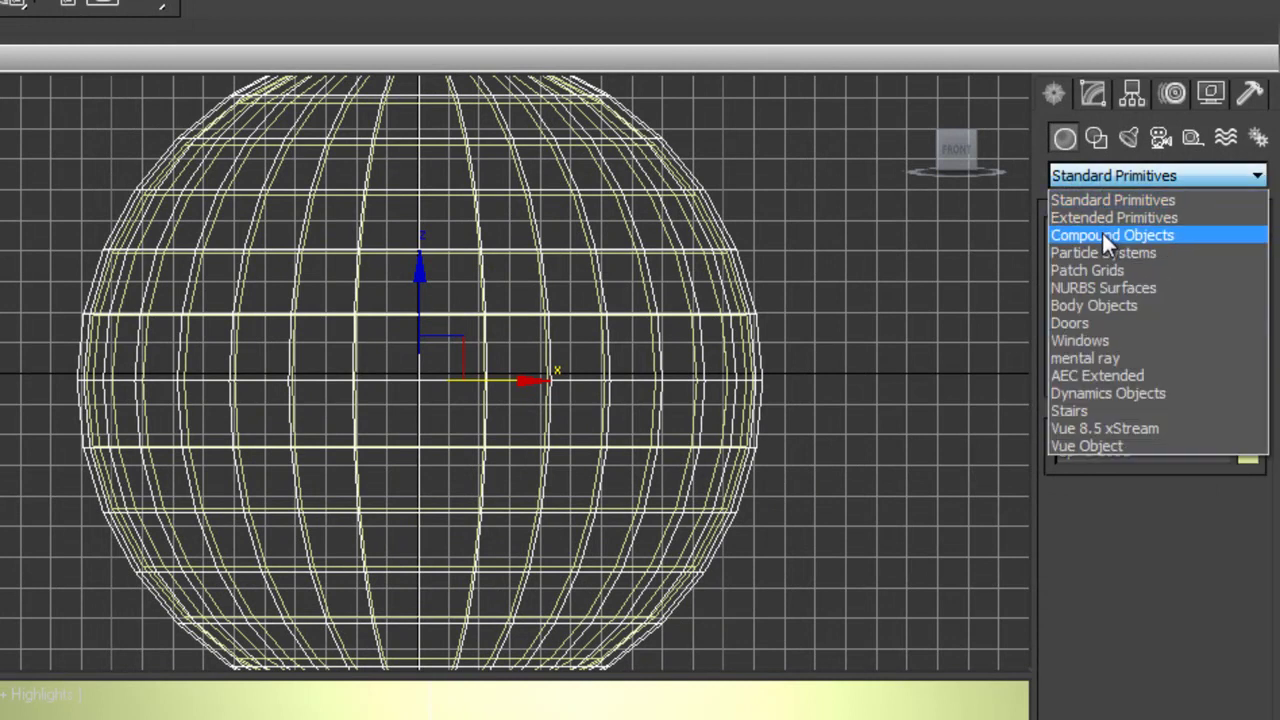
pyautogui.click(1104, 238)
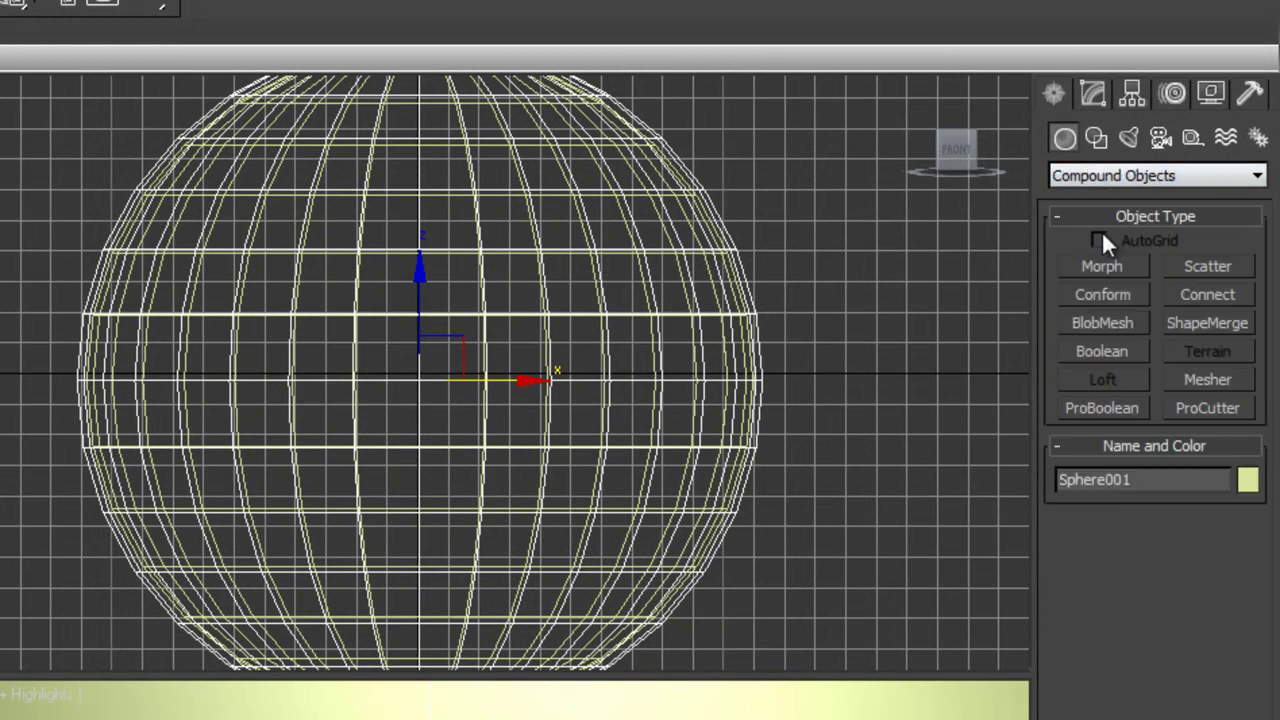
pyautogui.click(1104, 352)
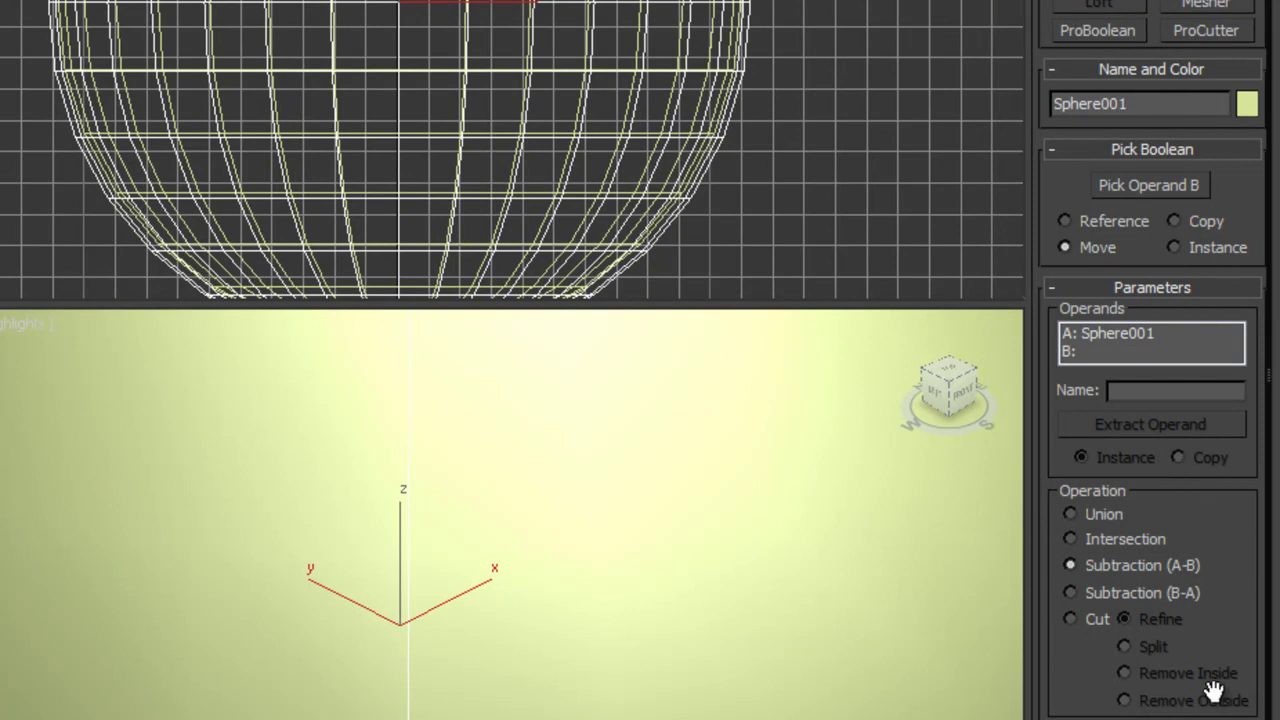
pyautogui.click(1144, 186)
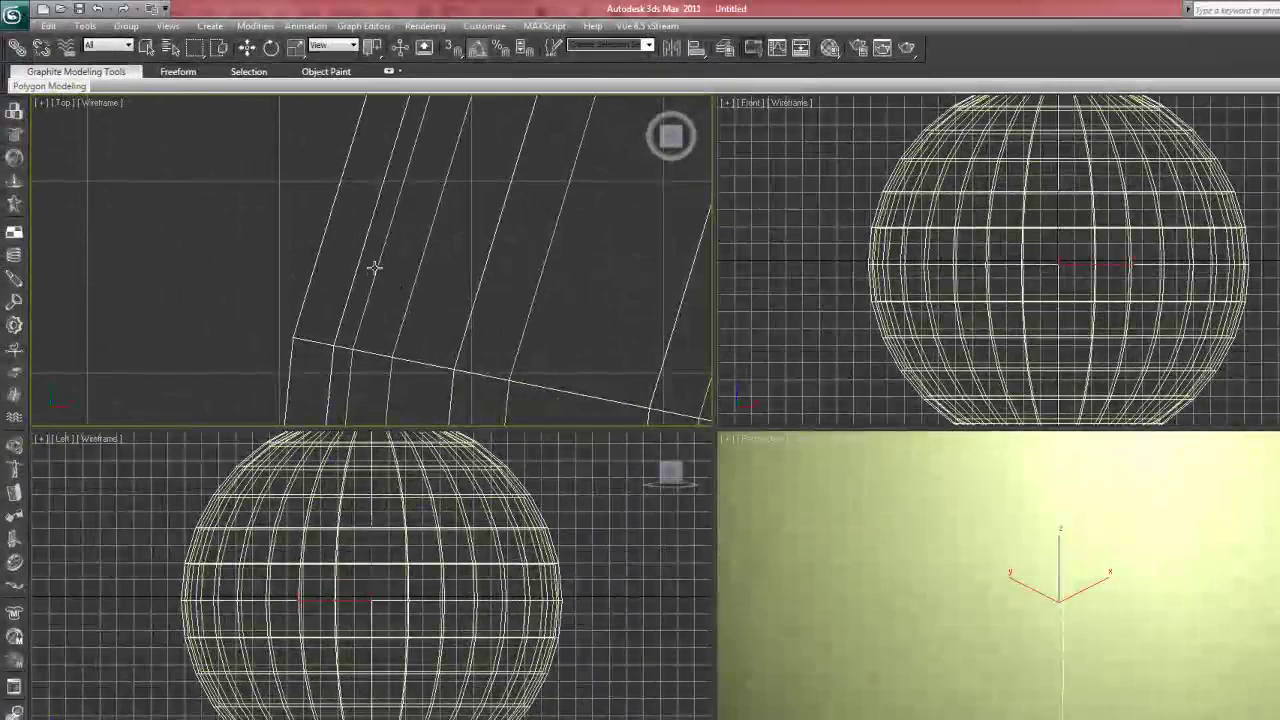
pyautogui.click(1099, 315)
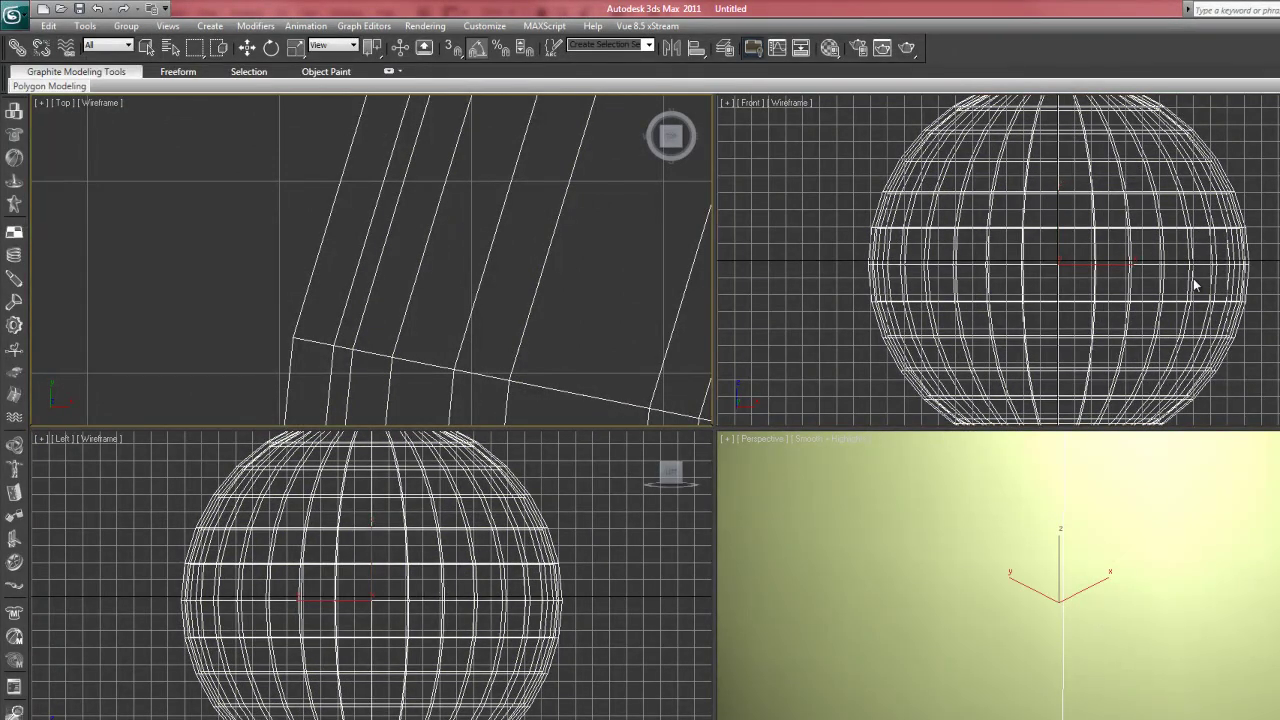
# - Place a free camera inside the hollow sphere and move it back toward the inner wall, to about Y -70
pyautogui.scroll(-6, 1131, 263)
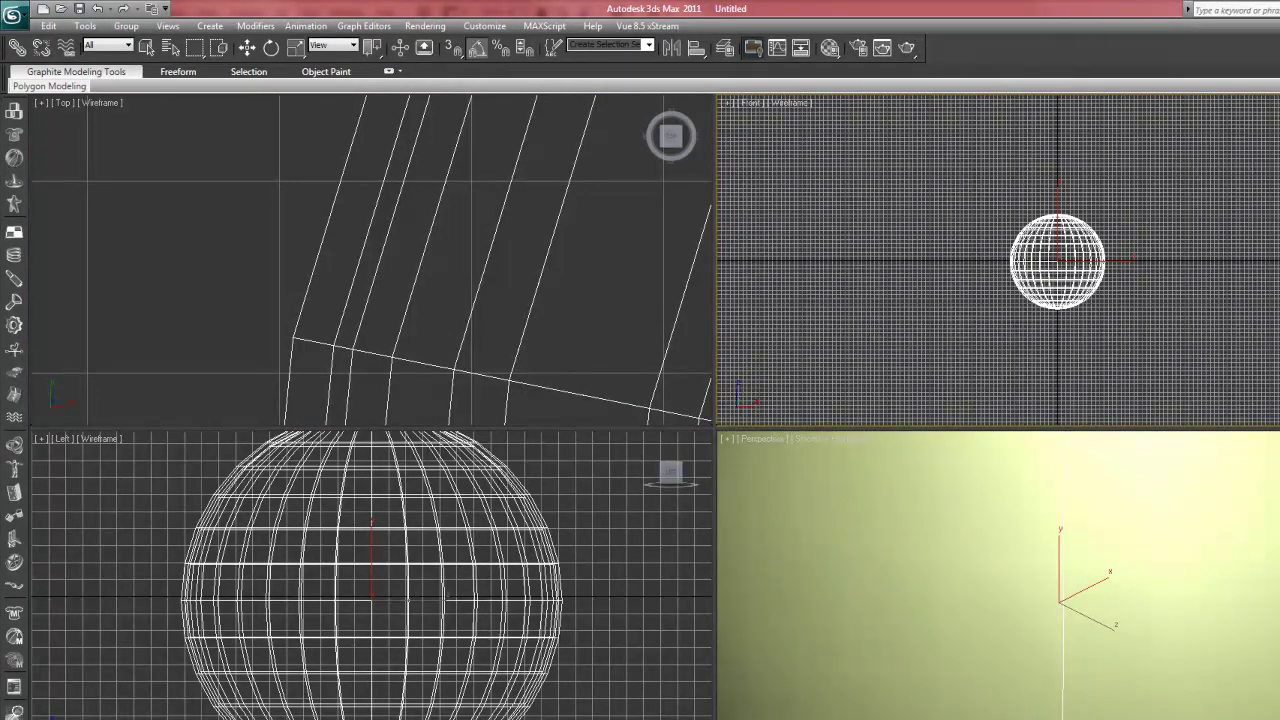
pyautogui.press('w')
pyautogui.hotkey('ctrl', 'c')
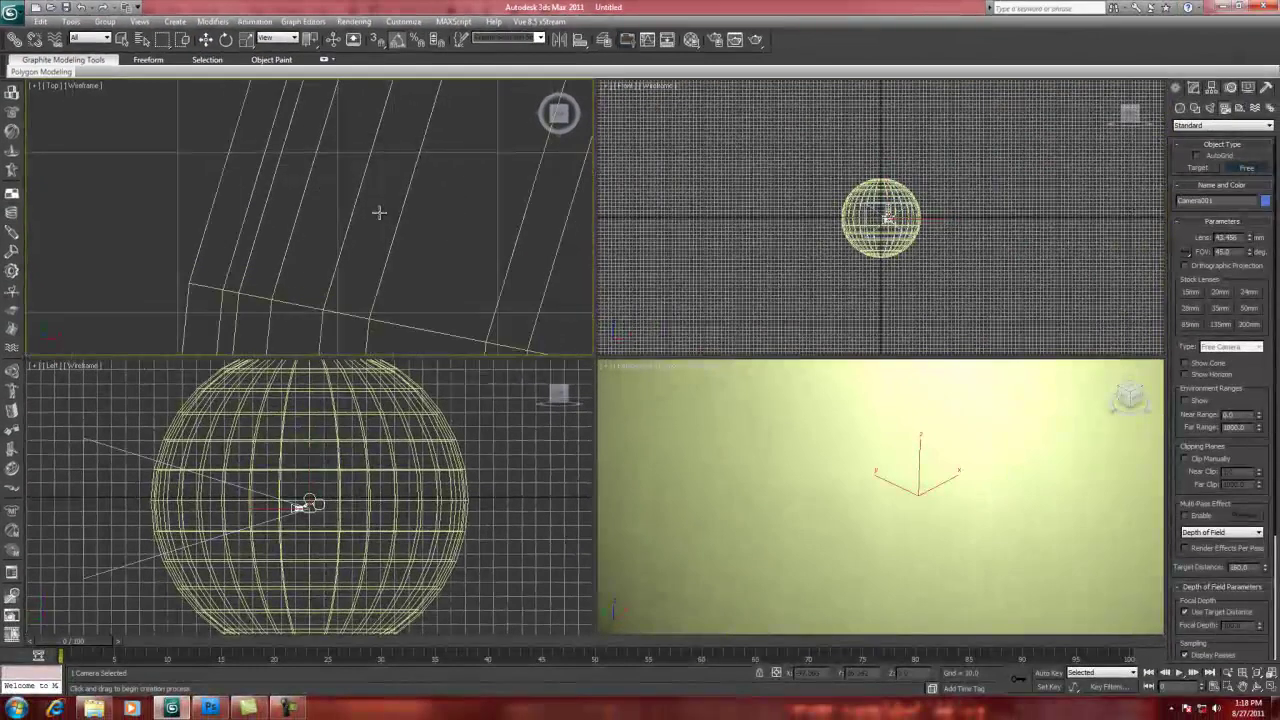
pyautogui.press('z')
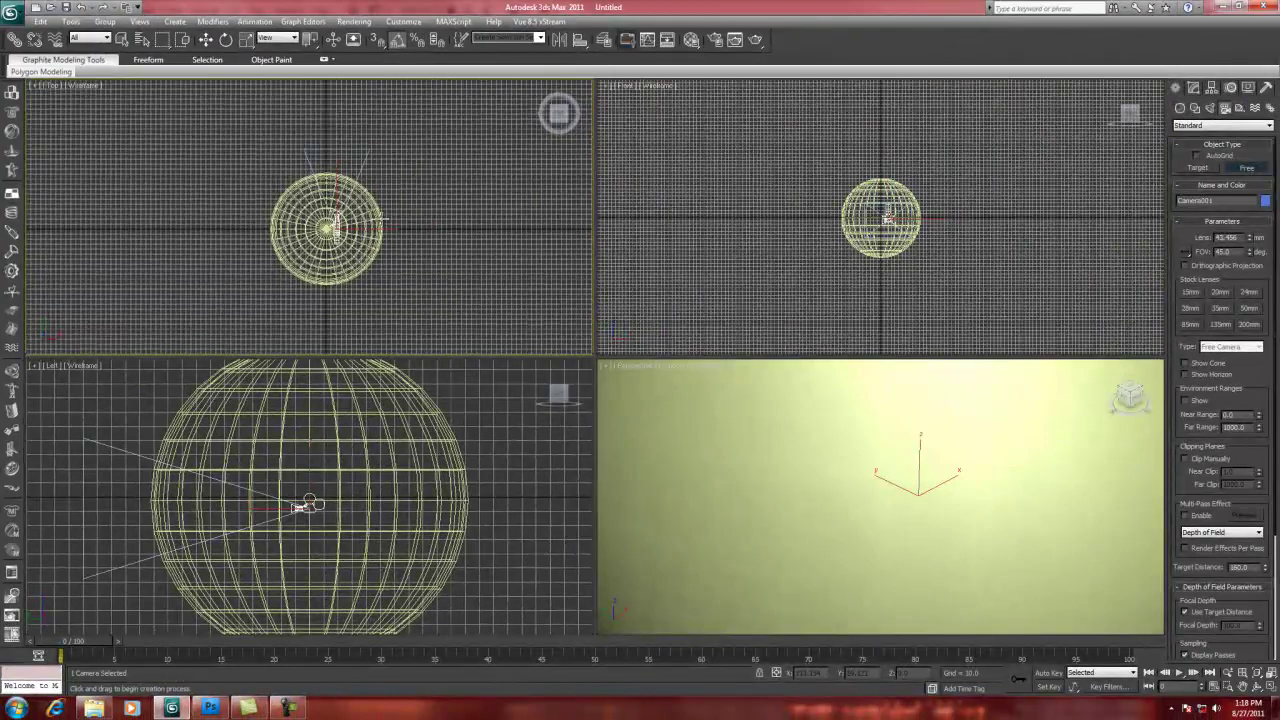
pyautogui.scroll(3, 194, 97)
pyautogui.press('w')
pyautogui.moveTo(344, 242); pyautogui.dragTo(350, 303)
# - Set the Perspective viewport to look through Camera001
pyautogui.click(631, 370)
pyautogui.click(632, 370)
pyautogui.moveTo(700, 380)
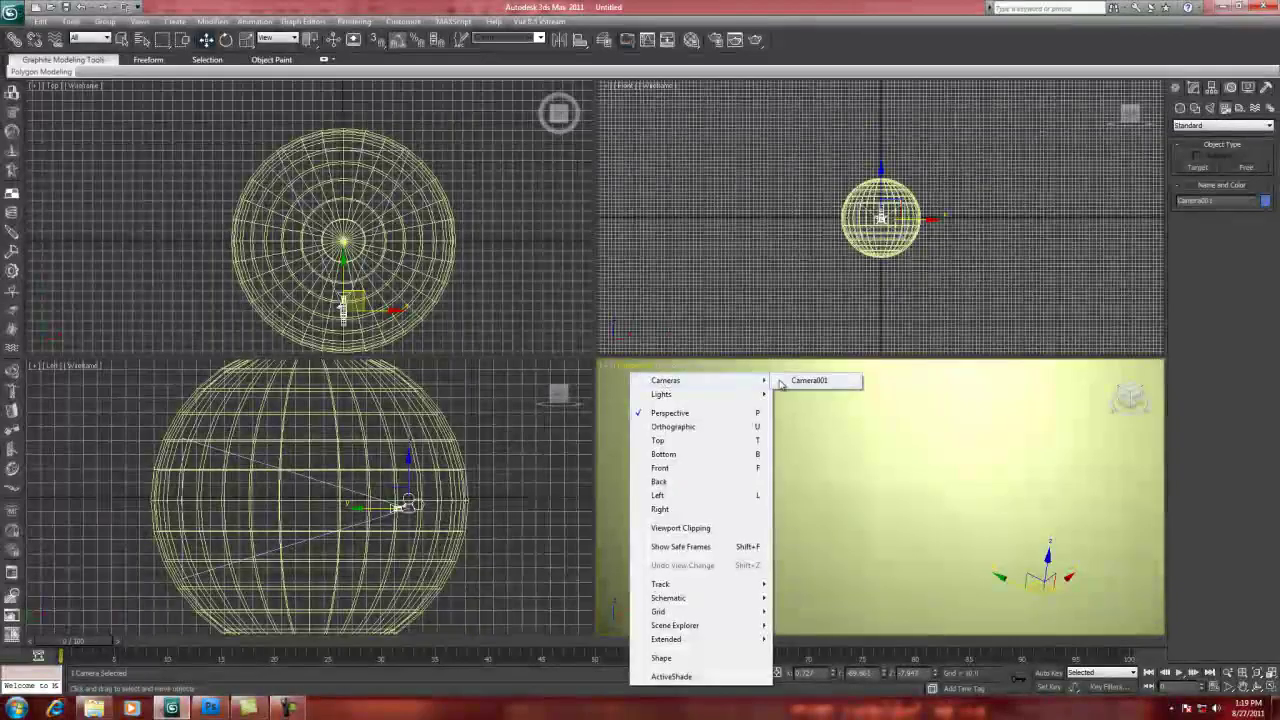
pyautogui.click(800, 380)
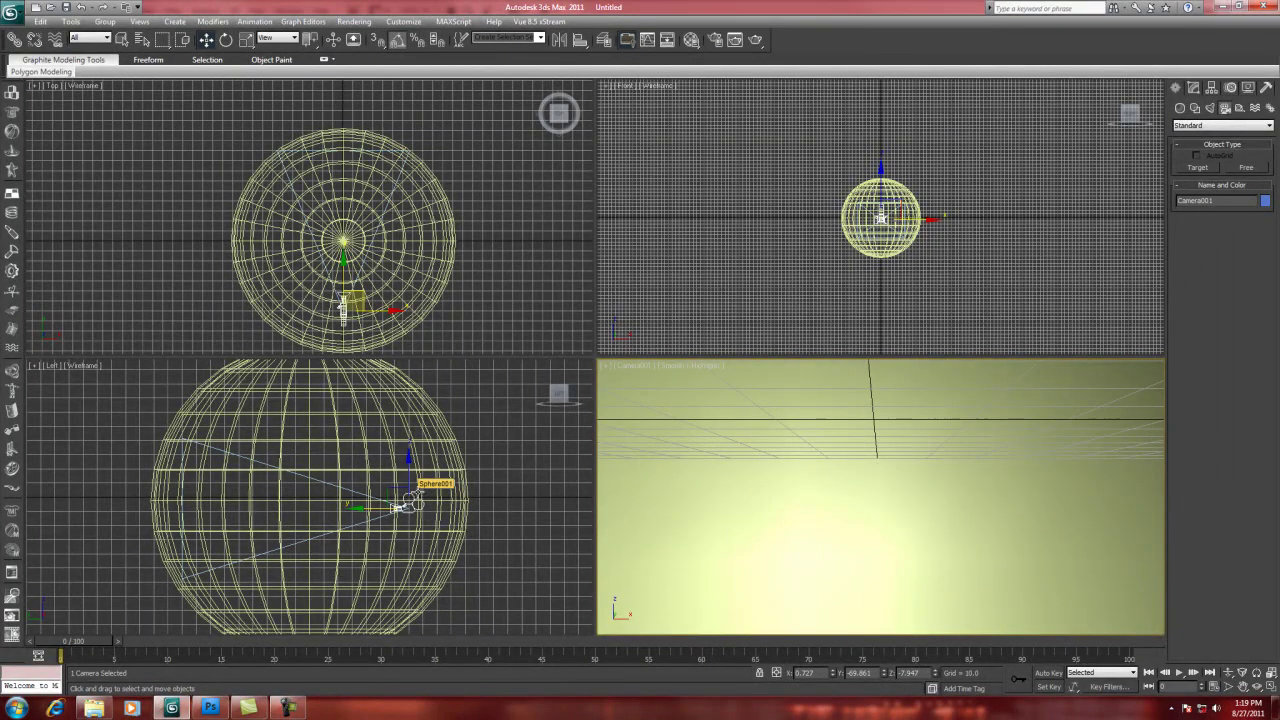
# - Select the hollow sphere, nudge it slightly in the Top view, and change its object color to light blue
pyautogui.click(355, 297)
pyautogui.moveTo(355, 297); pyautogui.dragTo(348, 289)
pyautogui.click(1194, 87)
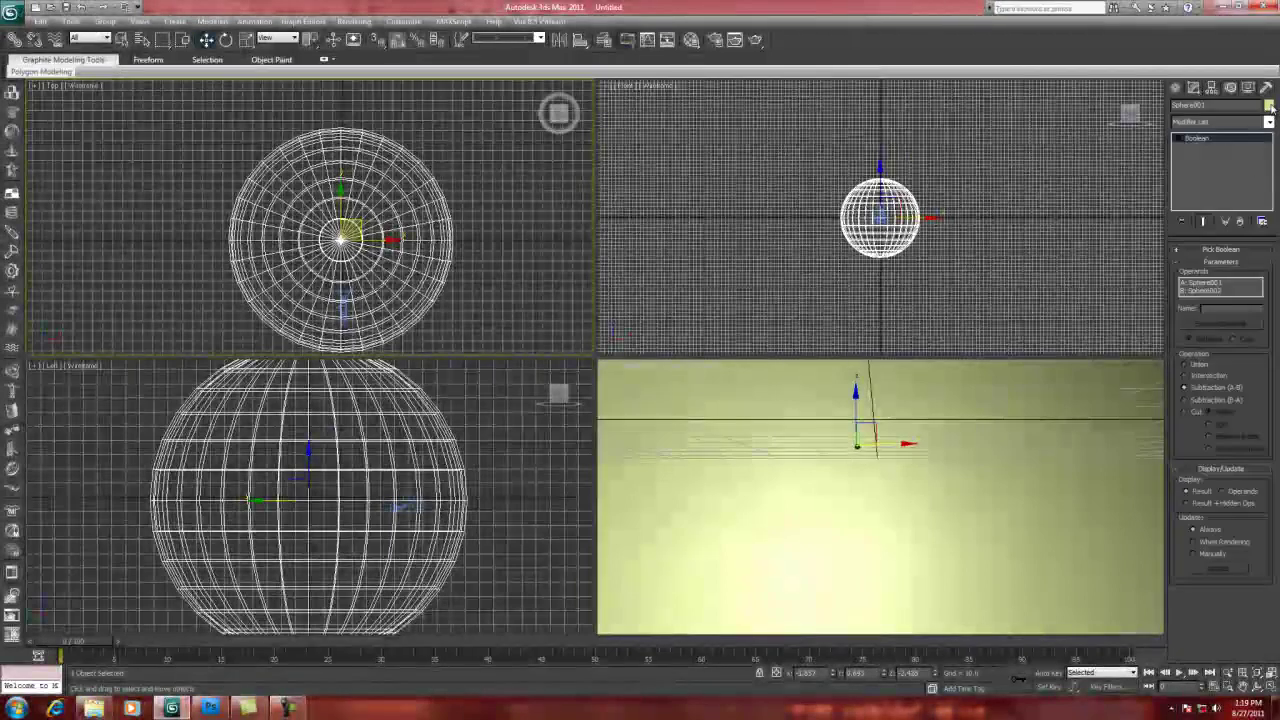
pyautogui.click(1268, 105)
pyautogui.click(661, 319)
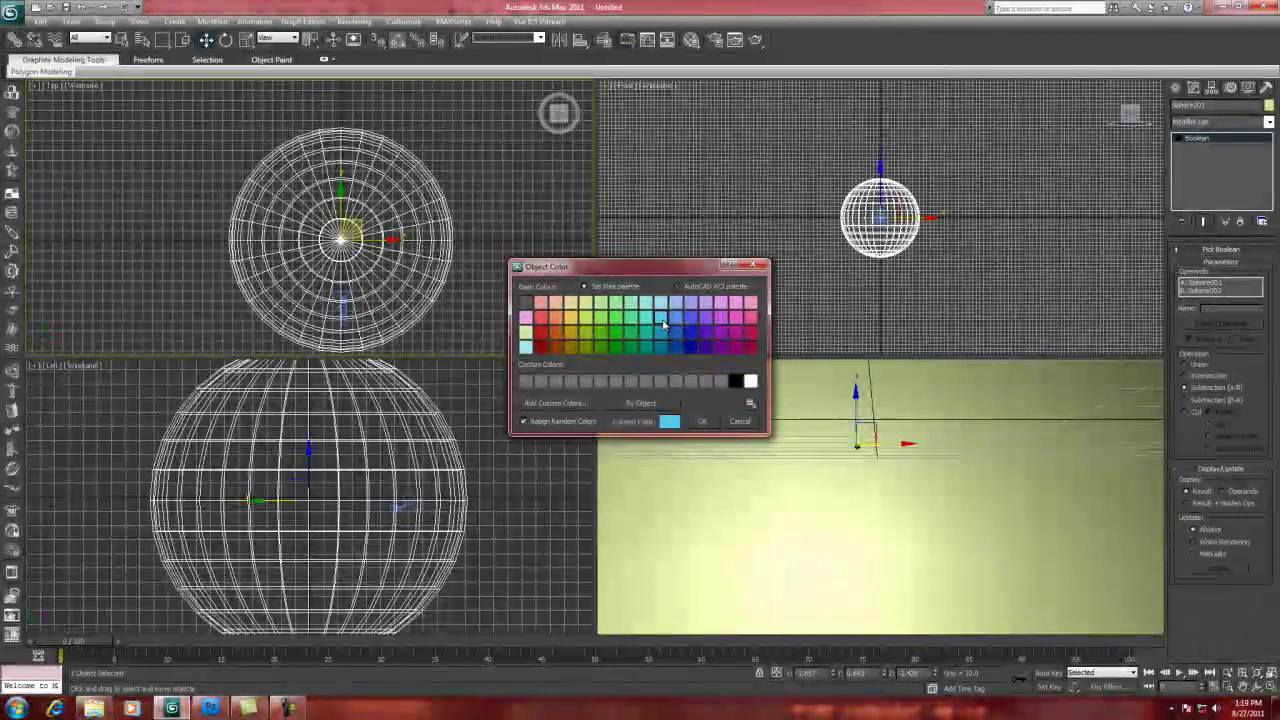
pyautogui.click(702, 421)
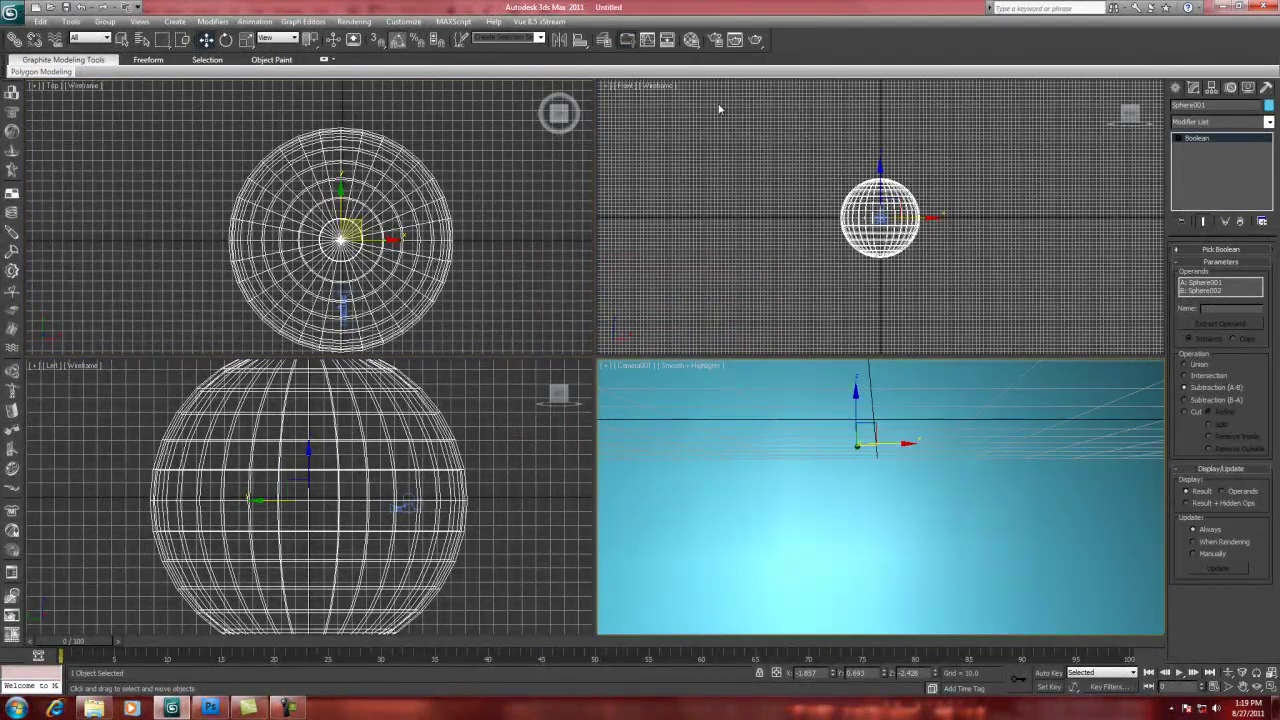
# - Render a test frame of the Camera001 view, close the rendered frame, and switch to Photoshop
pyautogui.click(756, 40)
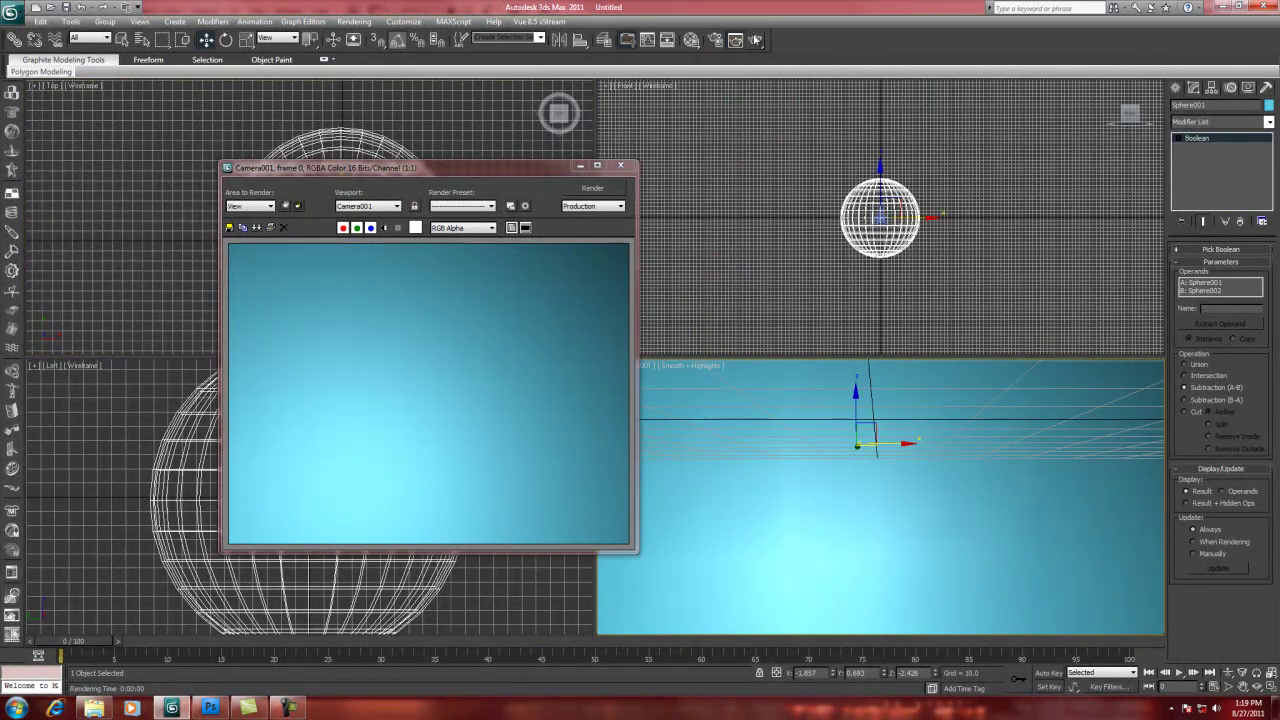
pyautogui.click(621, 165)
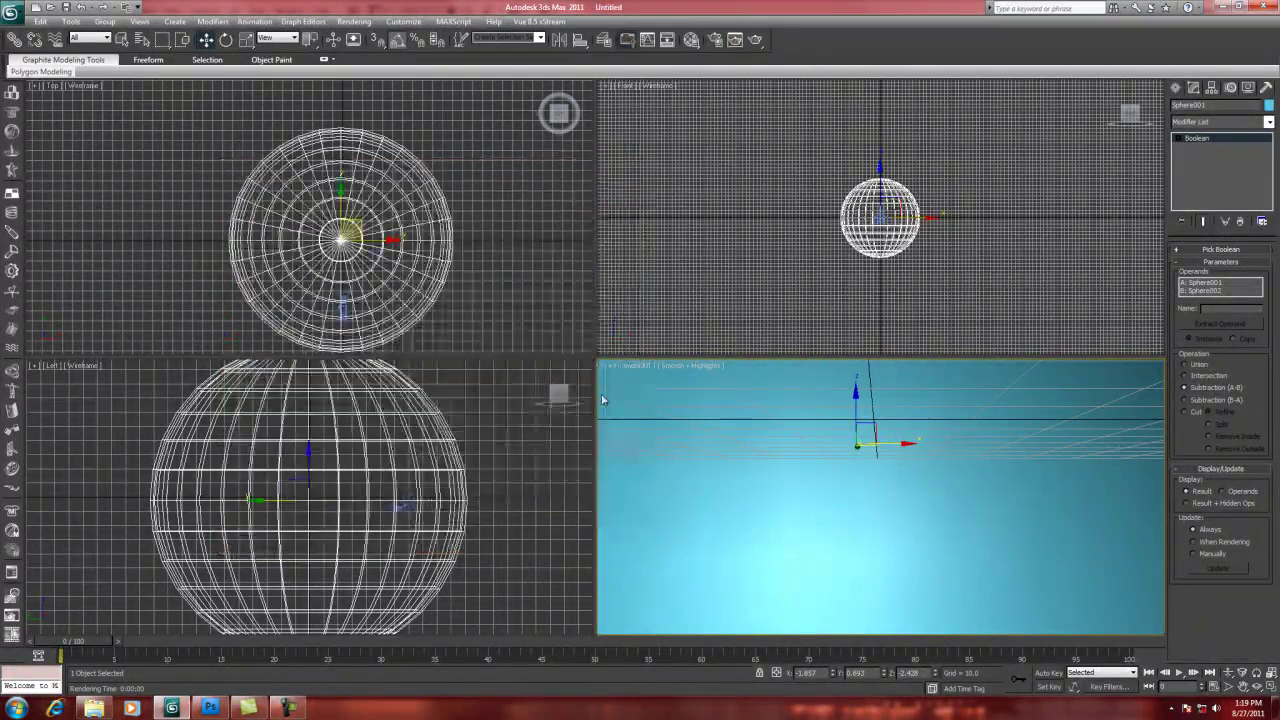
pyautogui.click(214, 708)
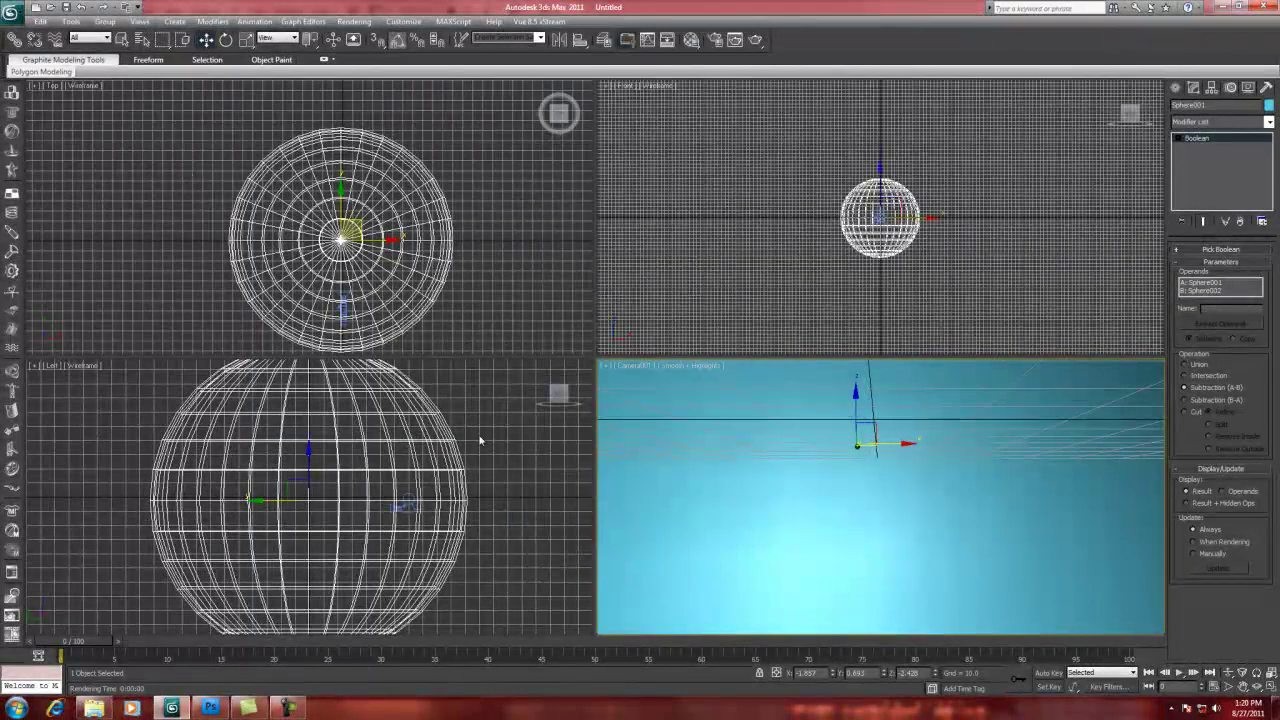
# - Apply an Edit Mesh modifier to the hollow sphere
pyautogui.click(494, 440)
pyautogui.click(427, 450)
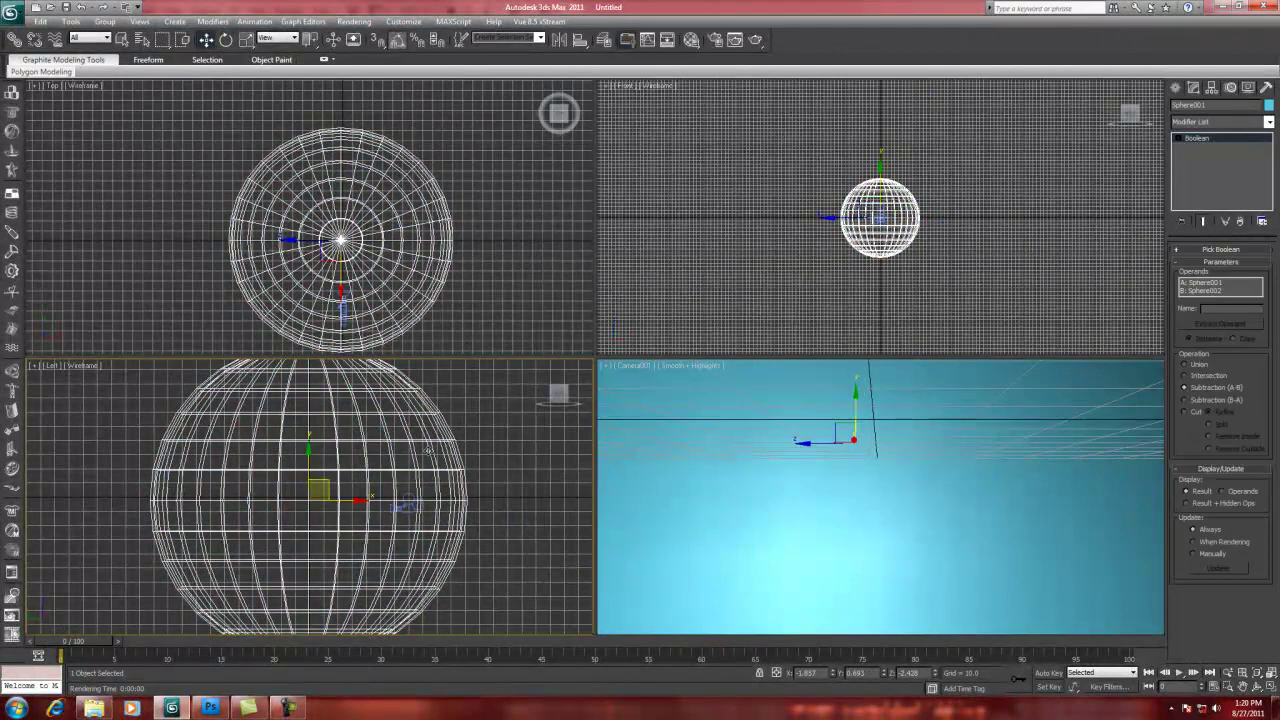
pyautogui.scroll(-3, 427, 450)
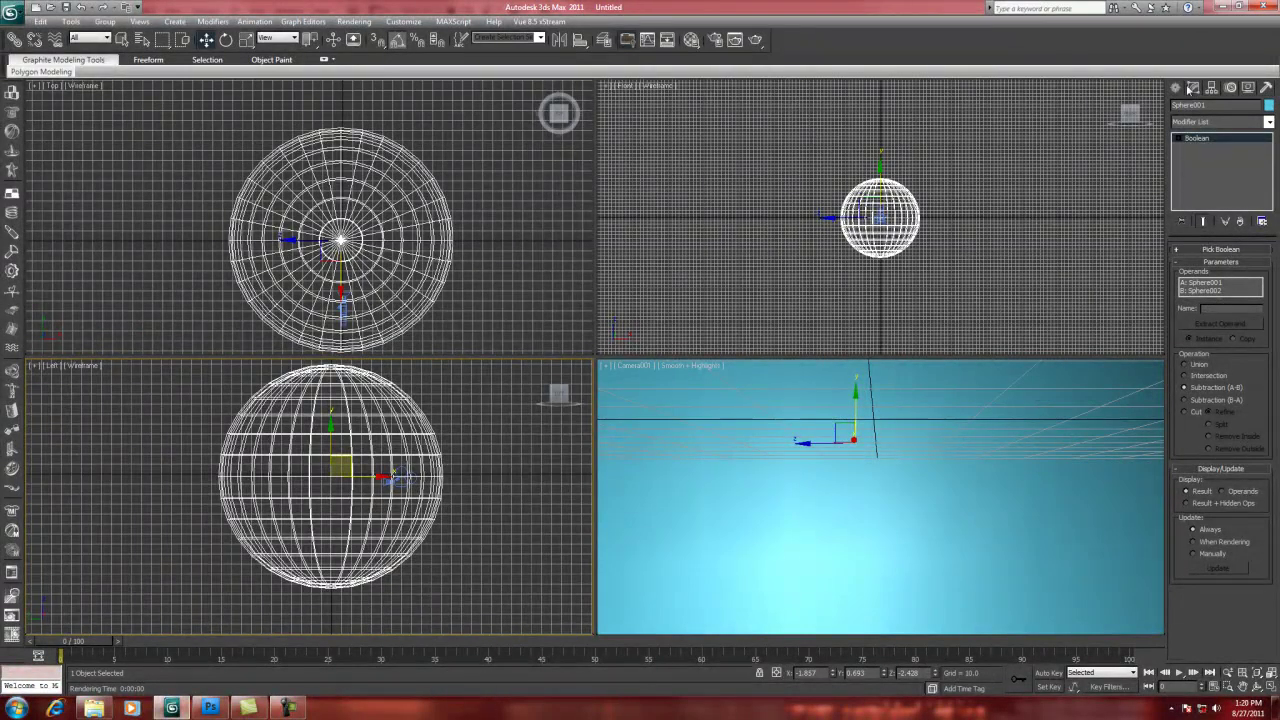
pyautogui.click(1269, 121)
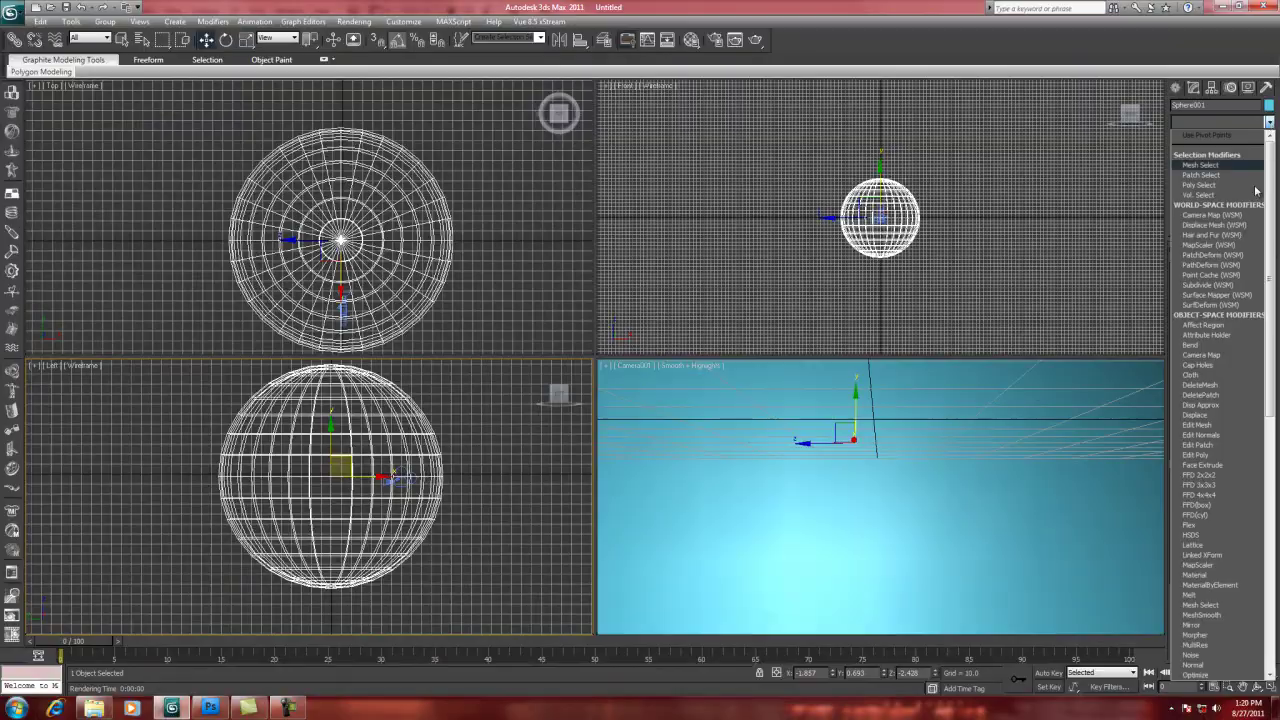
pyautogui.click(1198, 424)
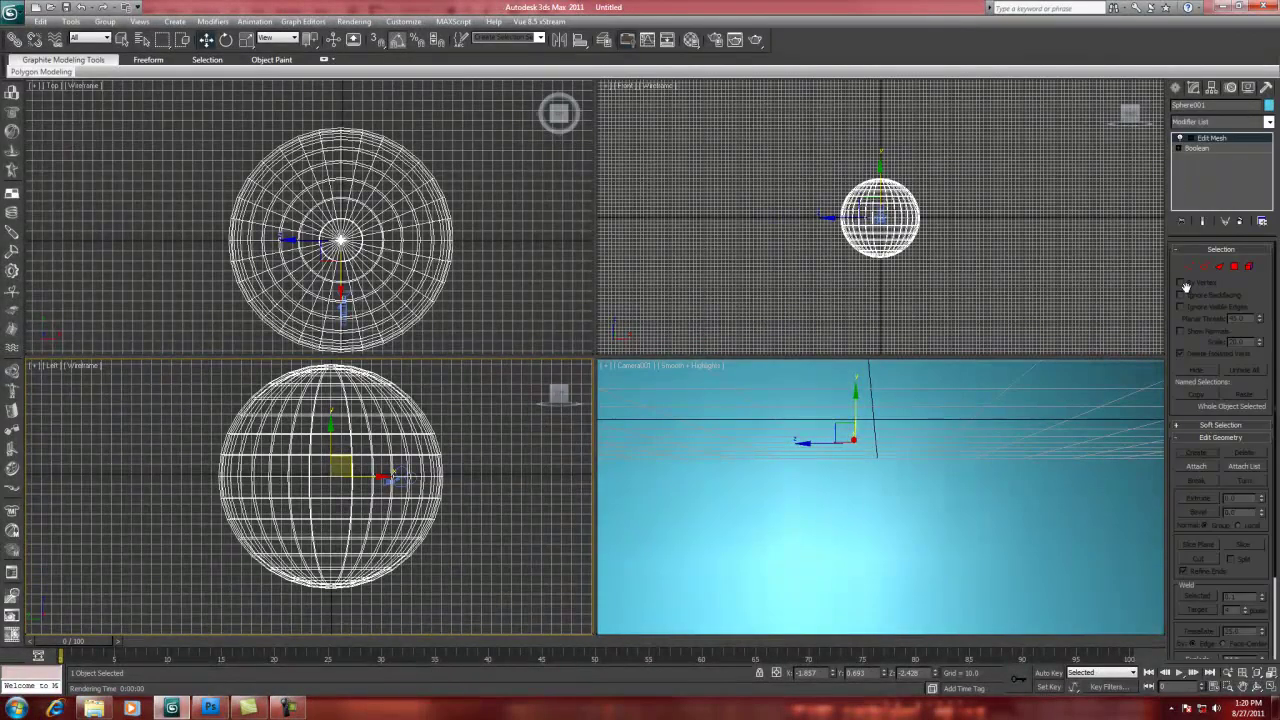
# - Delete the vertices from the equator down in the Left view, leaving only the upper dome, and leave vertex editing
pyautogui.moveTo(469, 468); pyautogui.dragTo(52, 634)
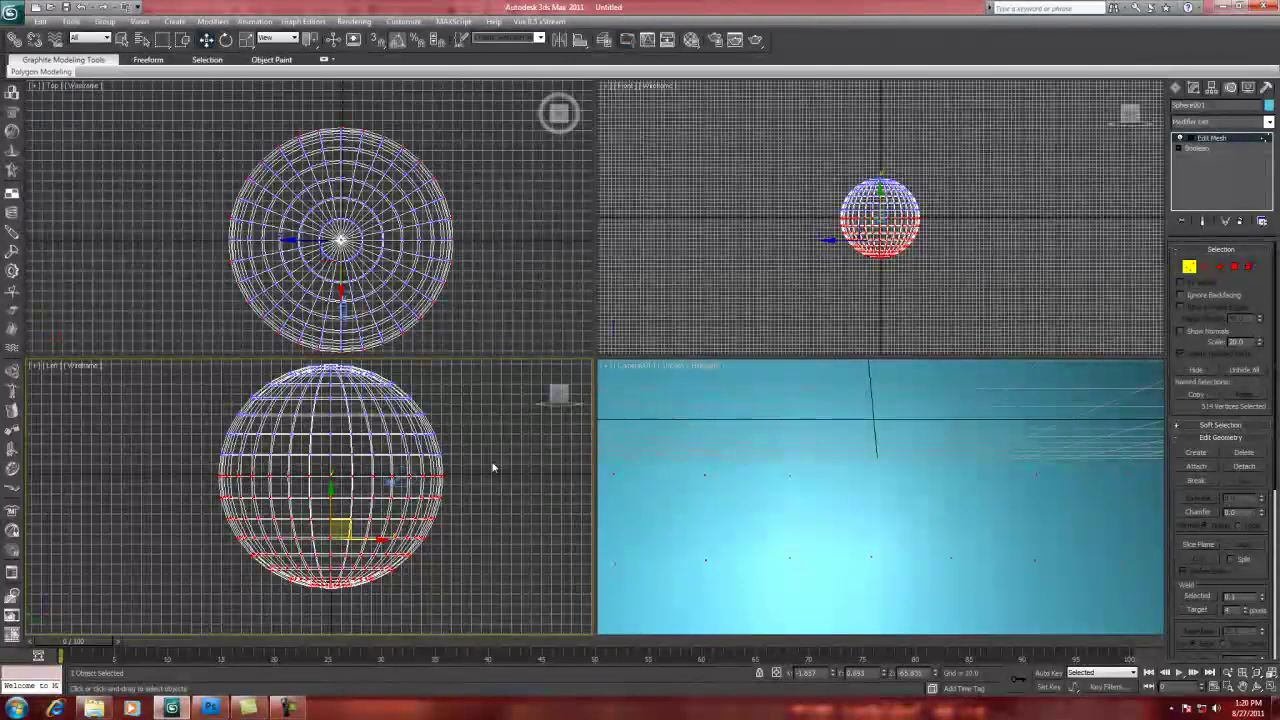
pyautogui.press('Delete')
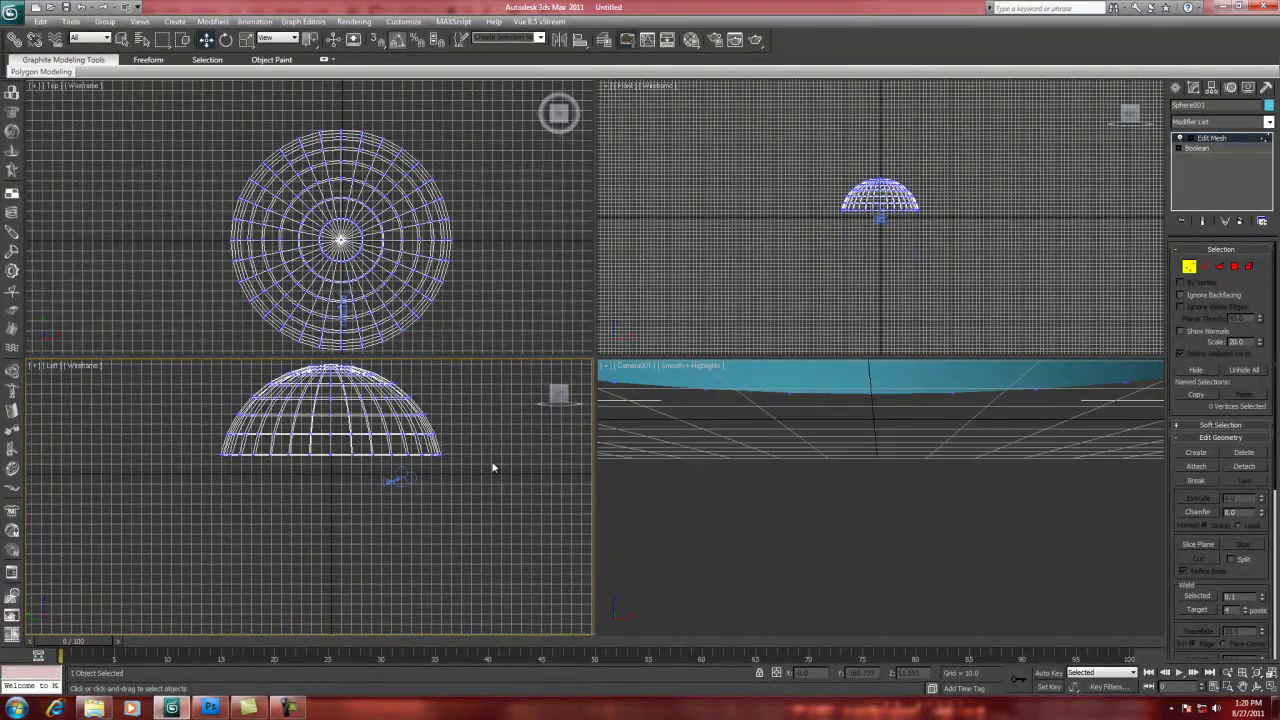
pyautogui.click(1188, 266)
# - Switch the camera viewport back to Perspective and frame the whole dome from outside
pyautogui.rightClick(922, 497)
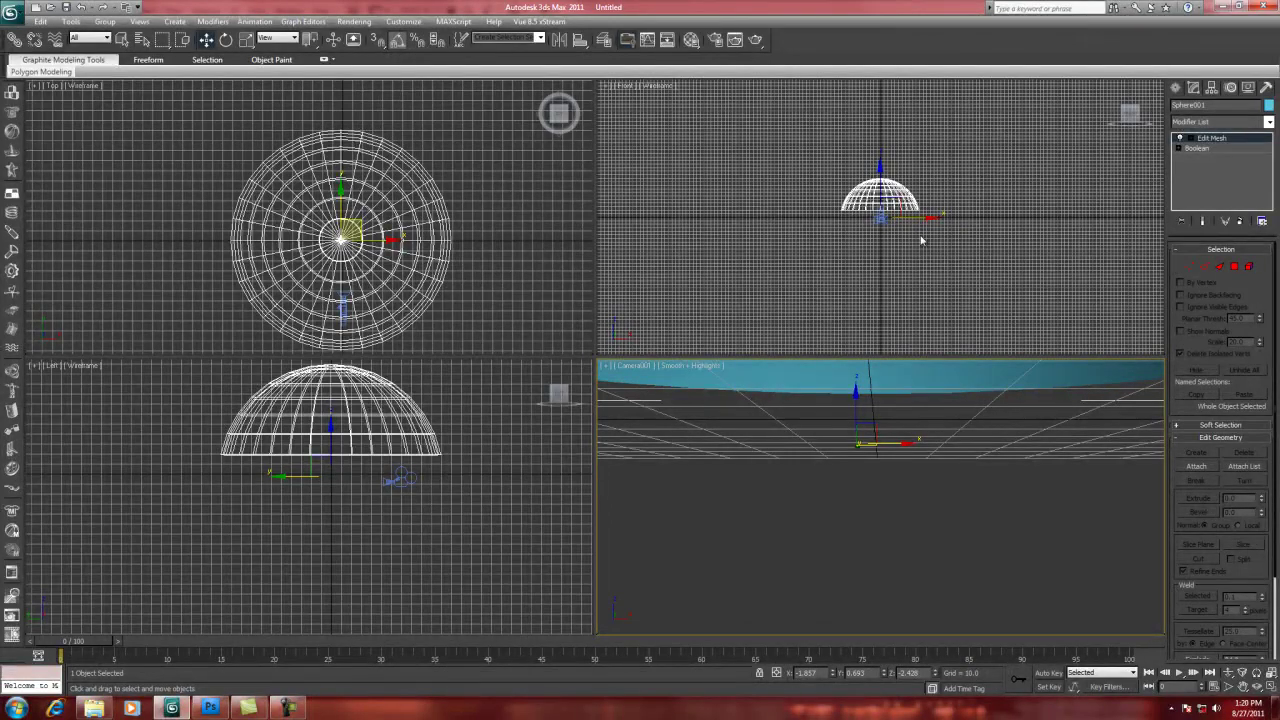
pyautogui.click(629, 367)
pyautogui.moveTo(654, 385)
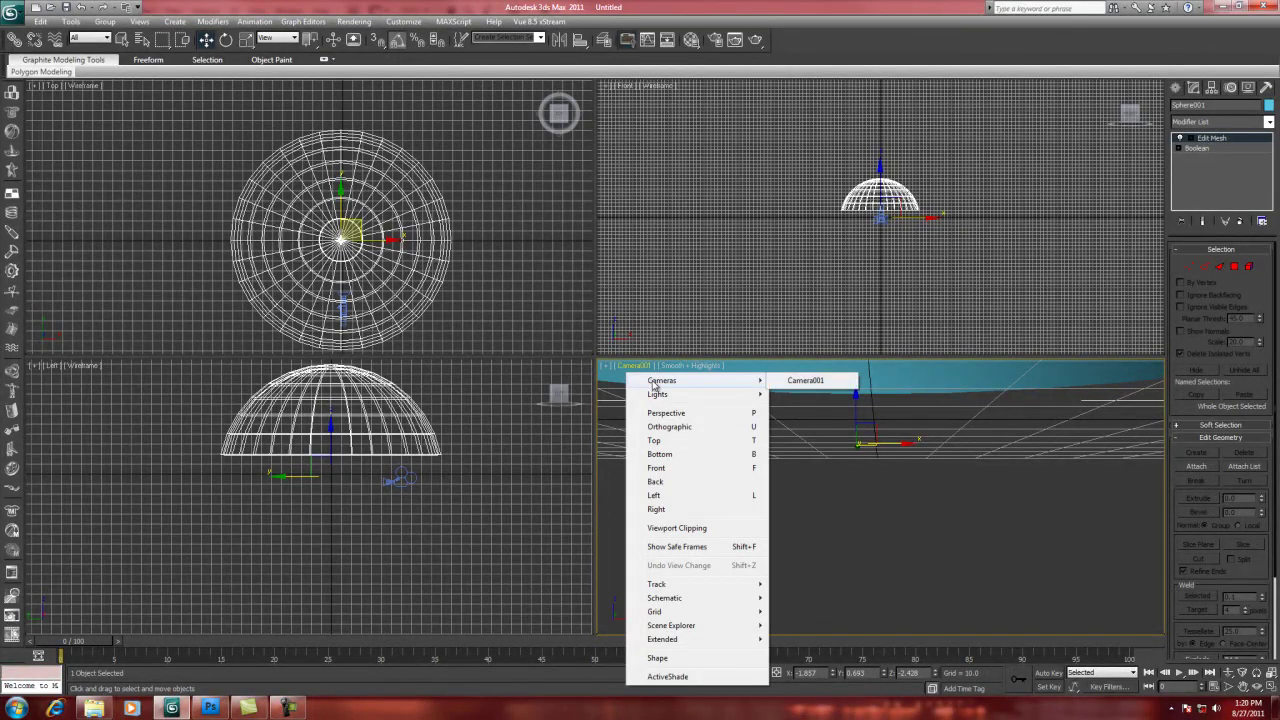
pyautogui.click(666, 413)
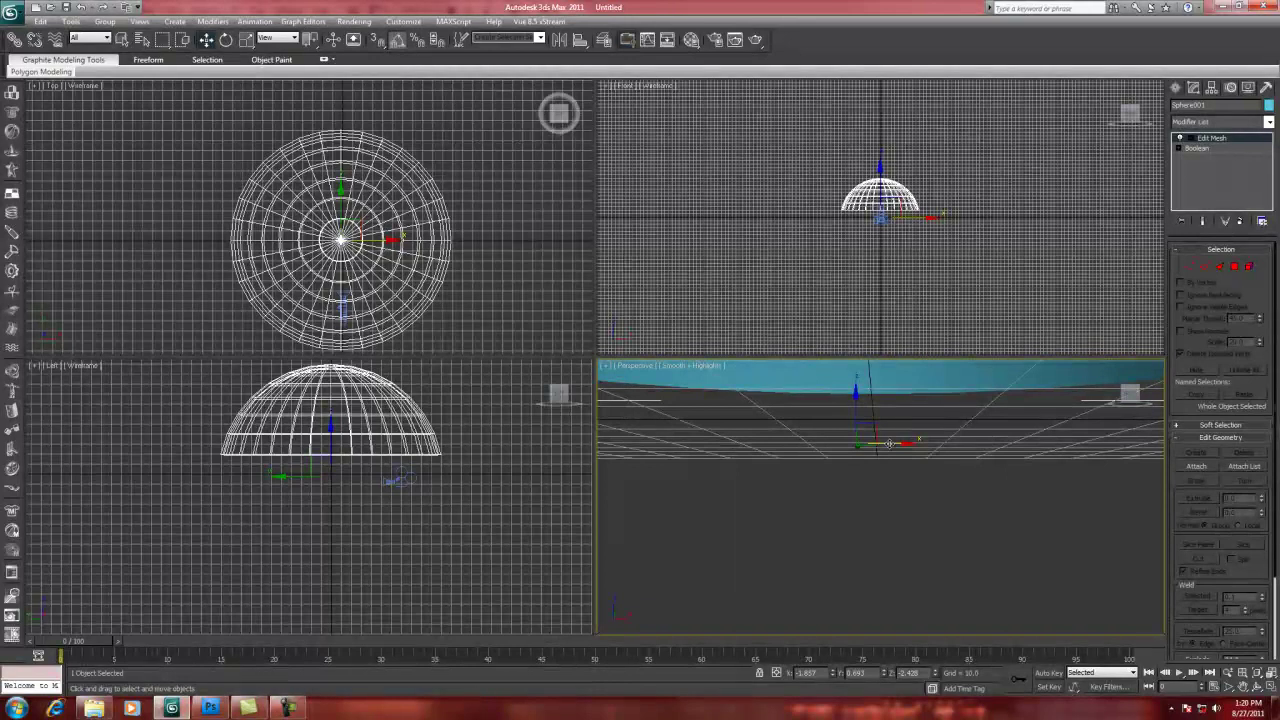
pyautogui.keyDown('alt'); pyautogui.moveTo(889, 443); pyautogui.dragTo(890, 486, button='middle'); pyautogui.keyUp('alt')
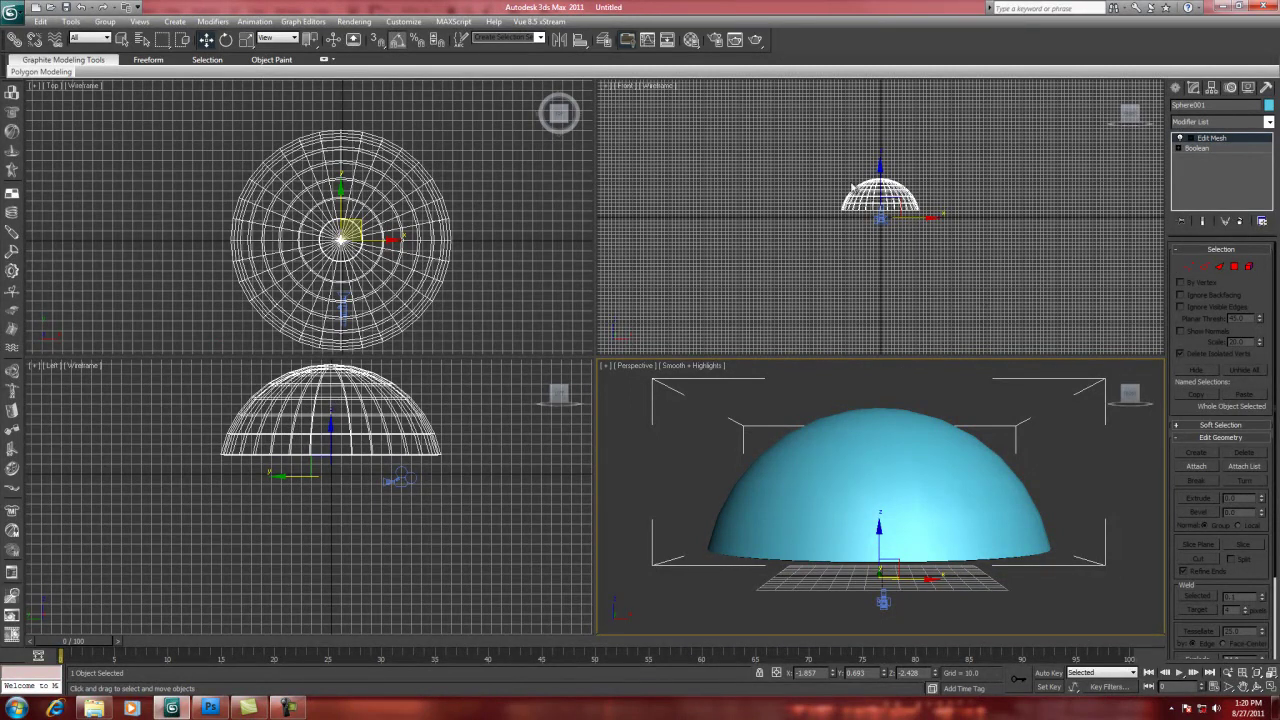
# - Add a UVW Map modifier to the dome and set its mapping type to Cylindrical
pyautogui.press('4')
pyautogui.click(1268, 122)
pyautogui.moveTo(1273, 160); pyautogui.dragTo(1273, 432)
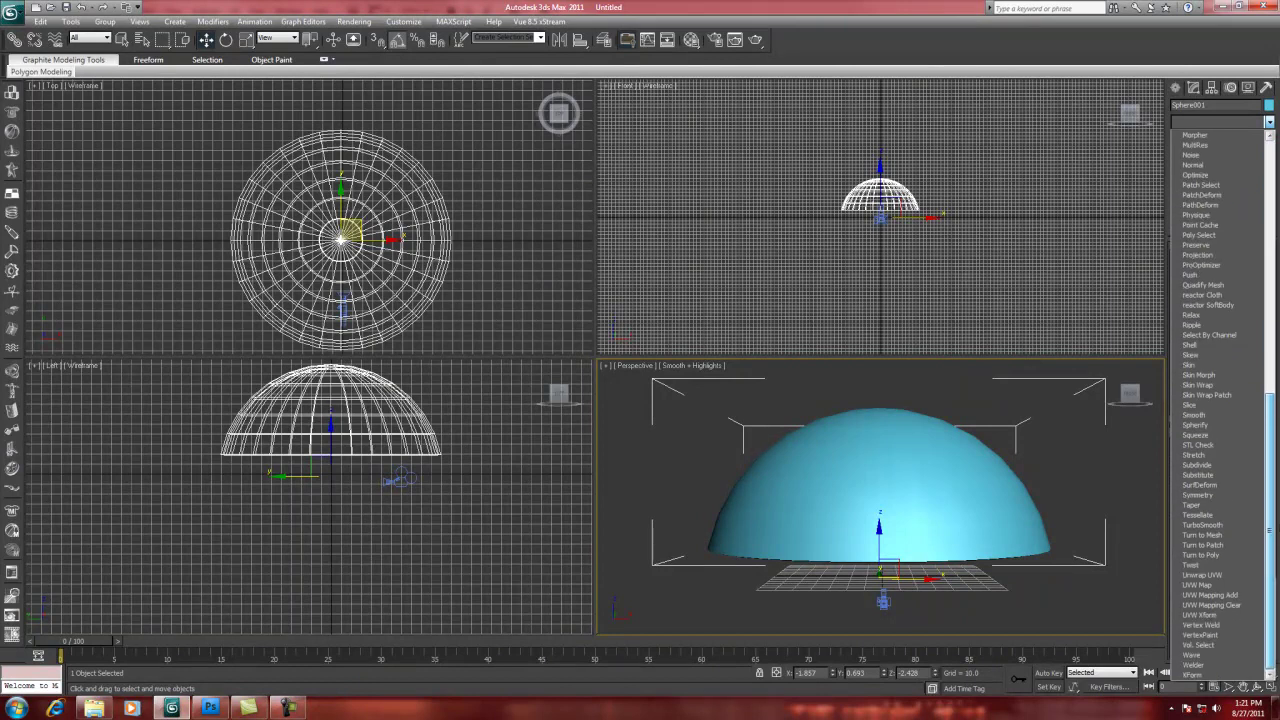
pyautogui.click(1209, 586)
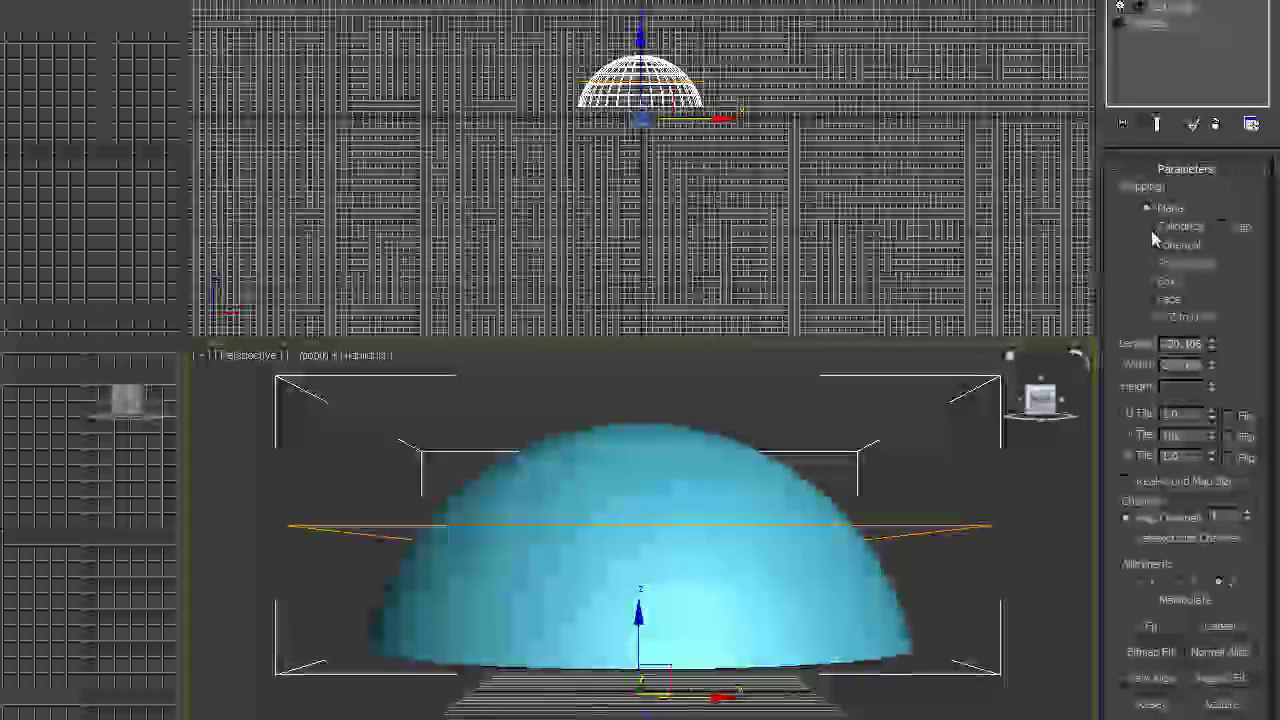
pyautogui.click(1151, 230)
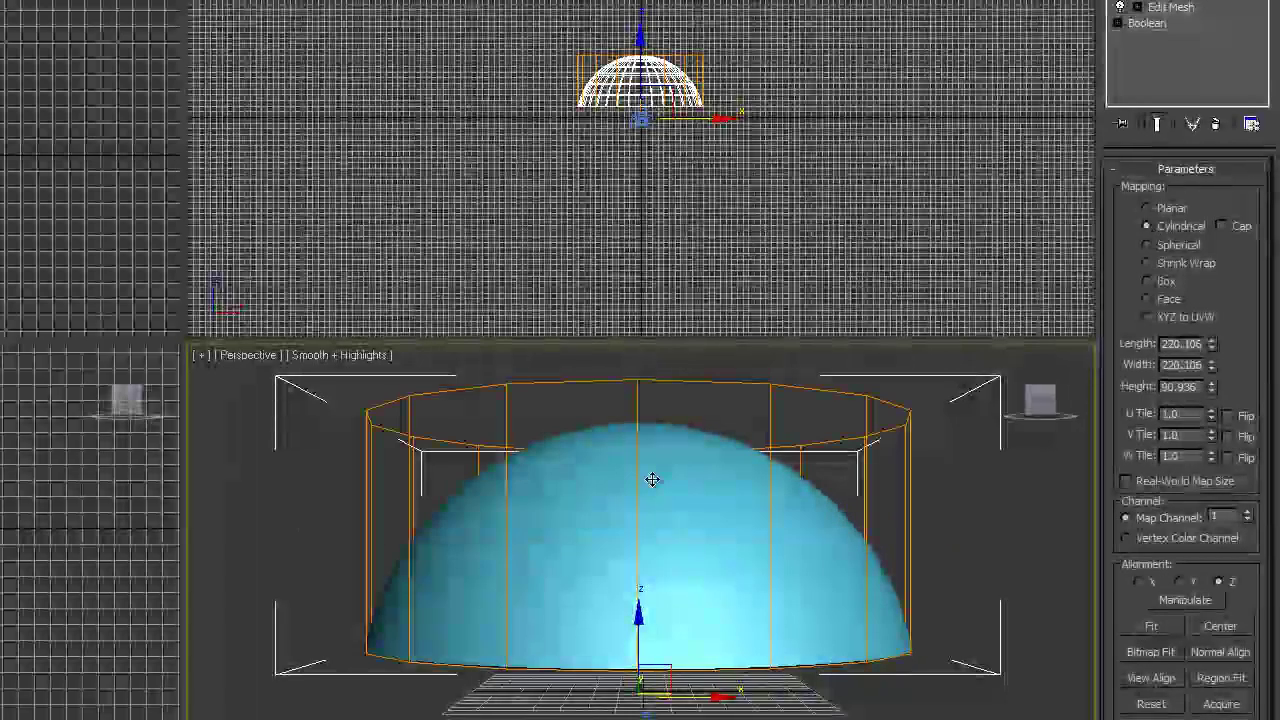
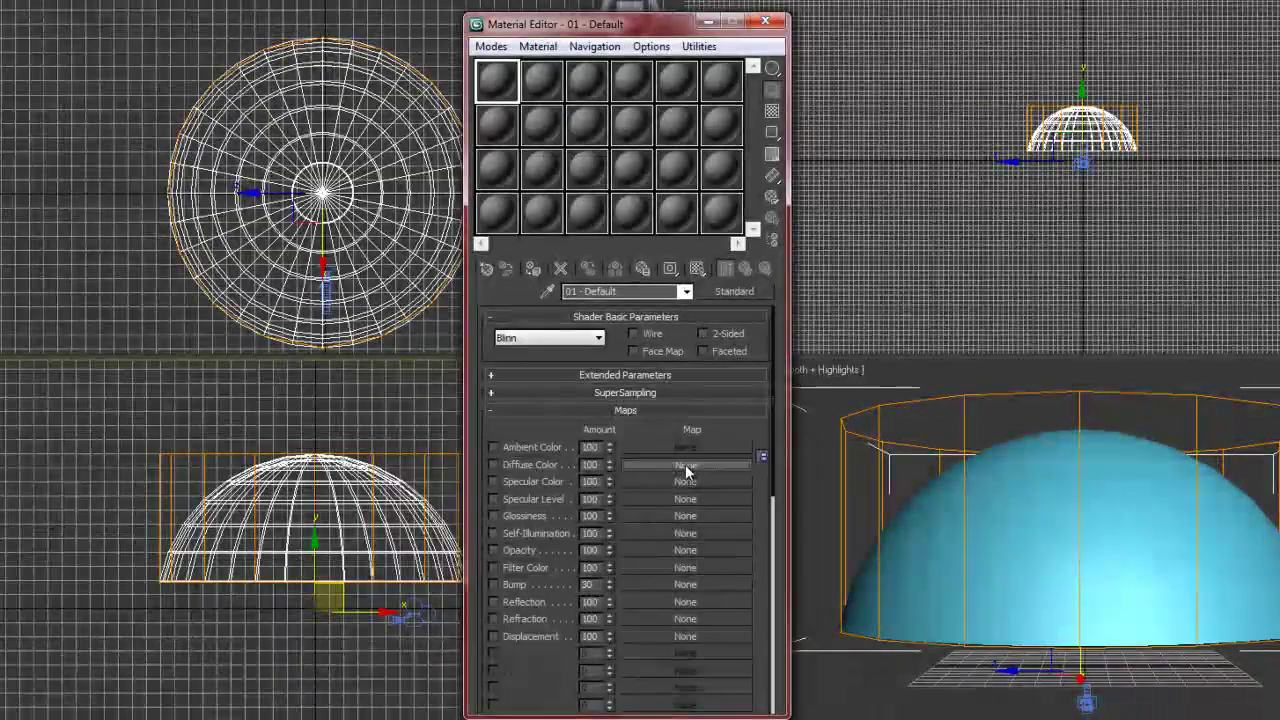
# - Assign a Gradient map to the Diffuse Color of the 01 - Default material and open its Color #1 for editing
pyautogui.click(685, 465)
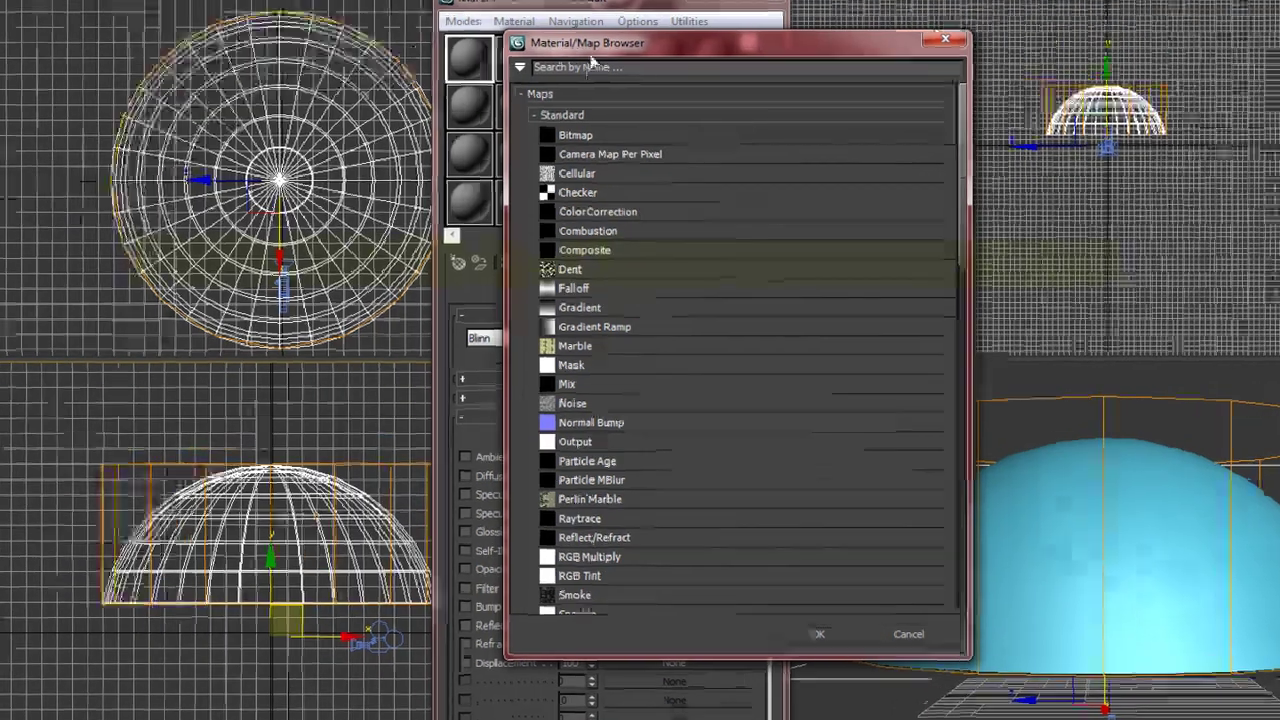
pyautogui.click(598, 309)
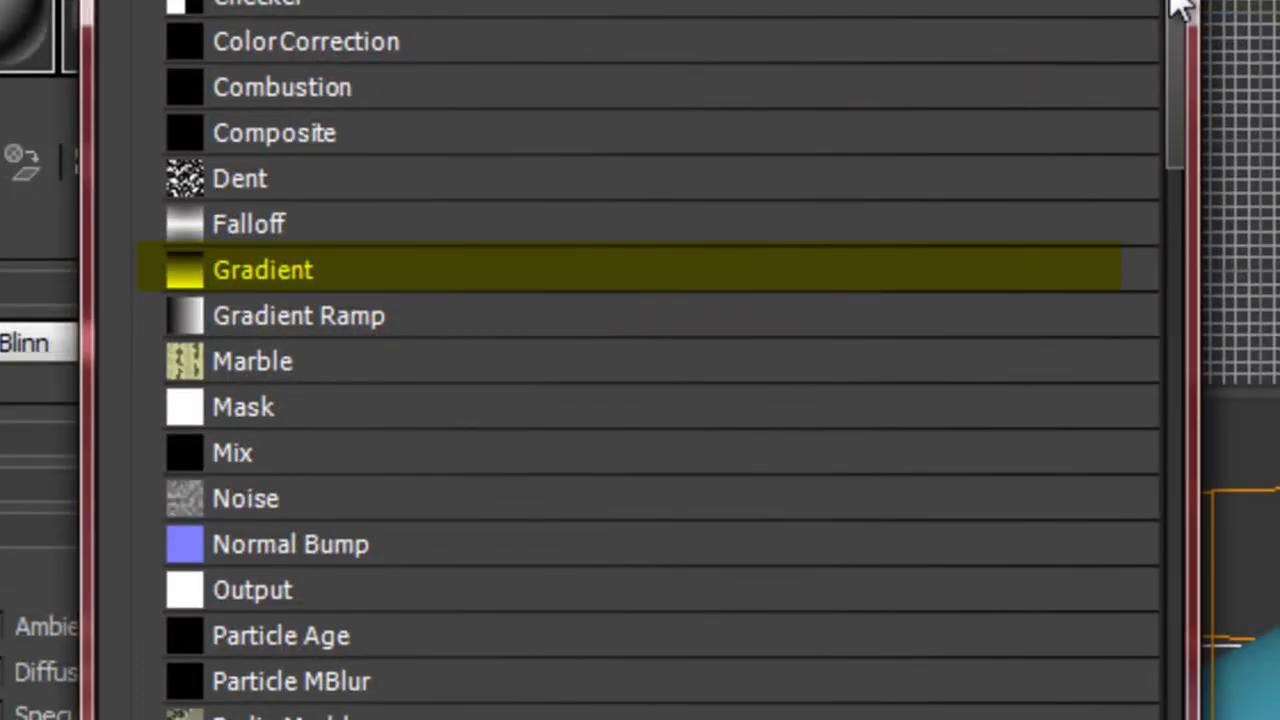
pyautogui.doubleClick(229, 278)
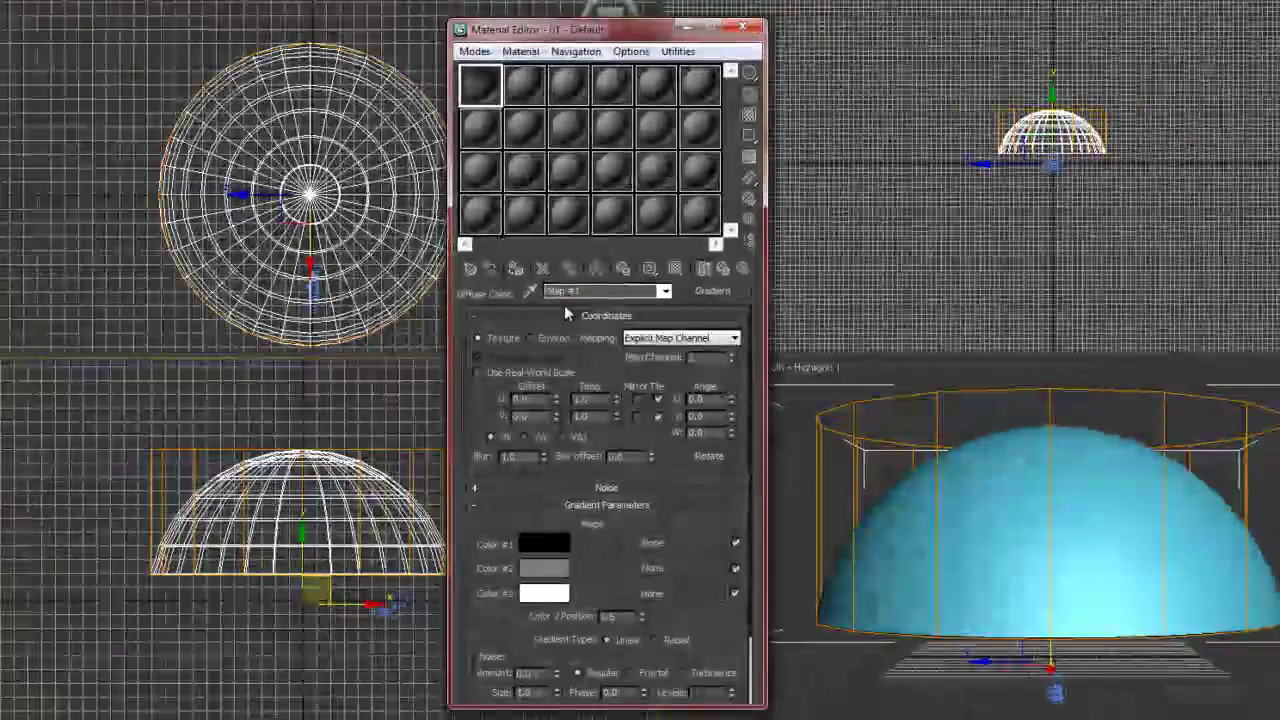
pyautogui.scroll(-2, 630, 519)
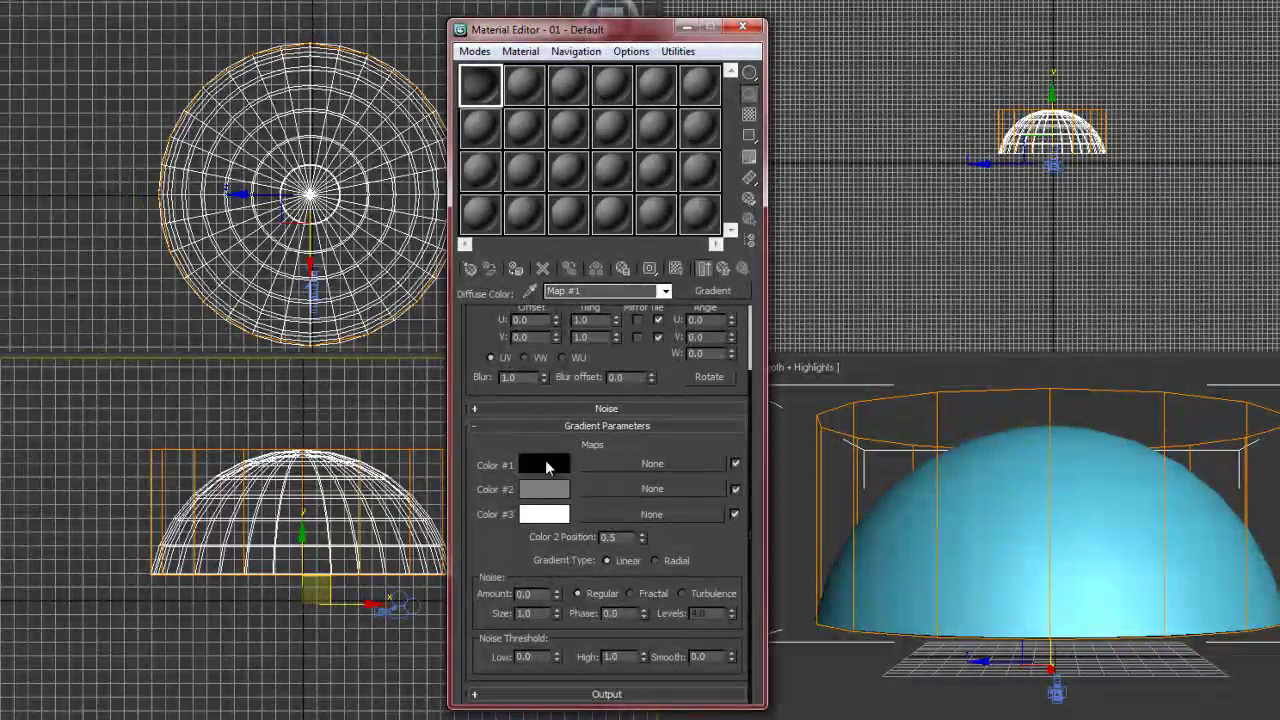
pyautogui.click(550, 472)
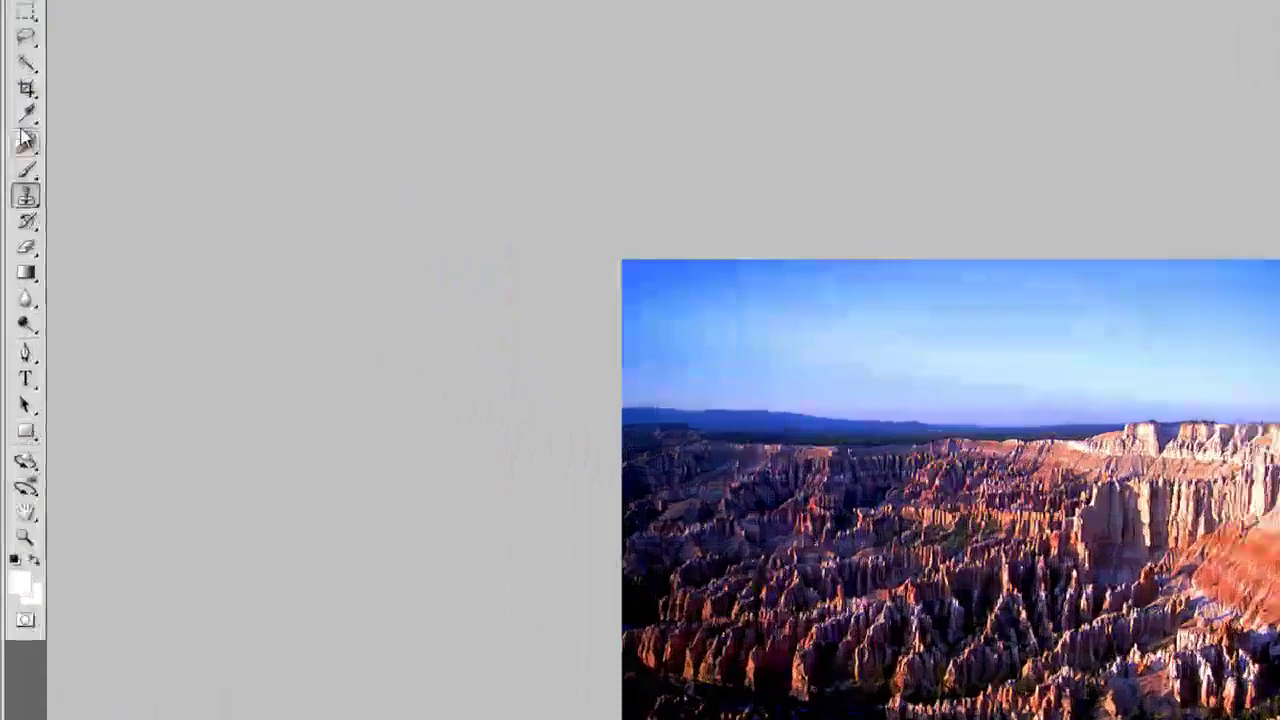
# - Sample the deep blue in the upper sky of BRICE.JPG in Photoshop and check its RGB values
pyautogui.click(15, 137)
pyautogui.click(862, 300)
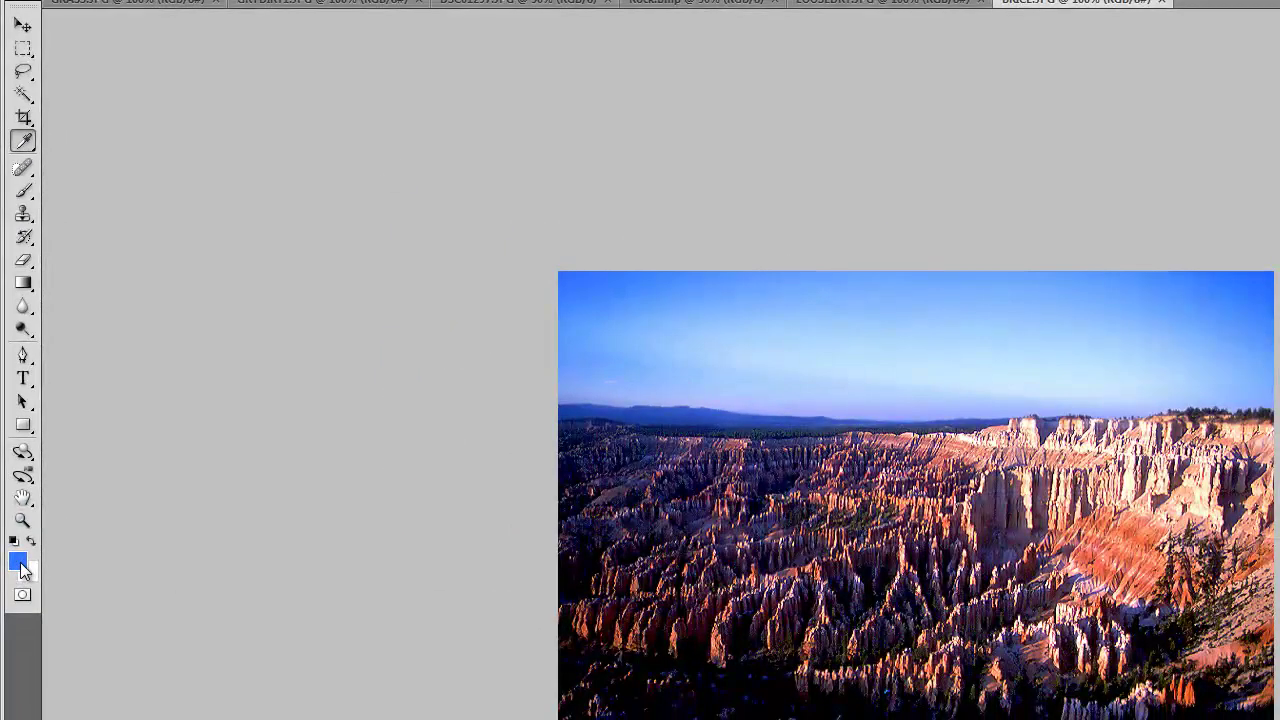
pyautogui.click(18, 563)
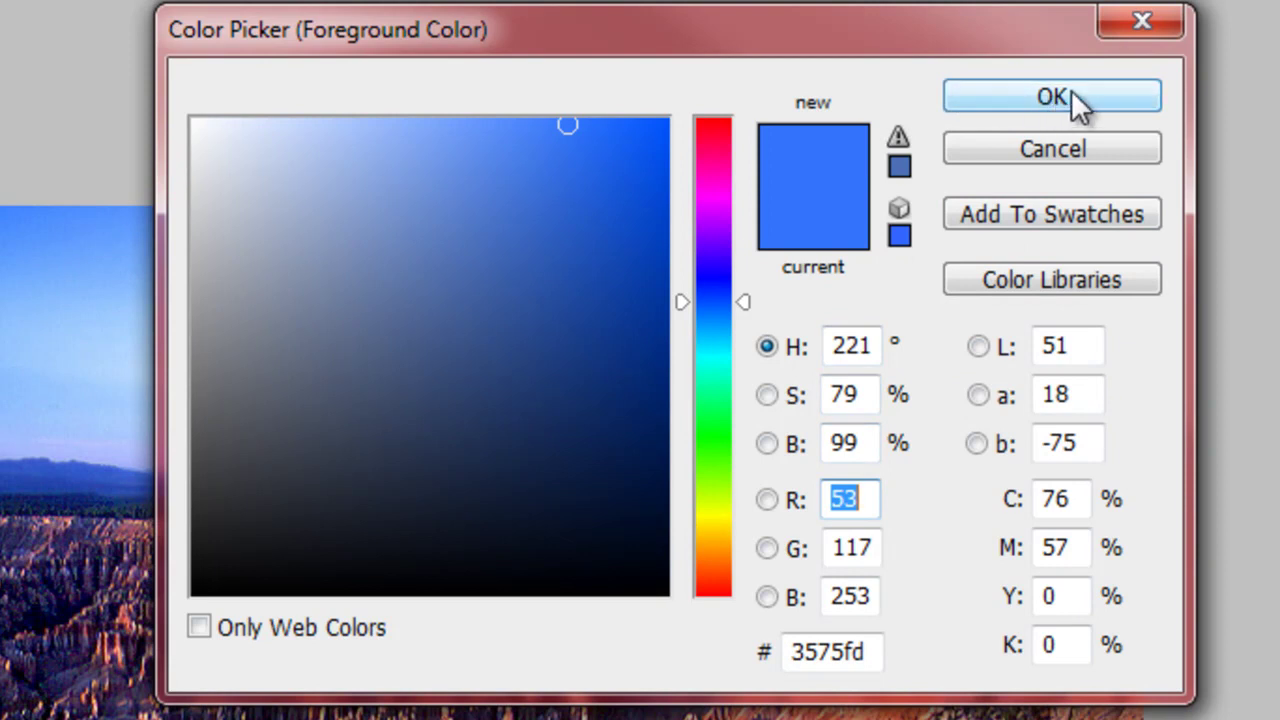
pyautogui.click(1140, 20)
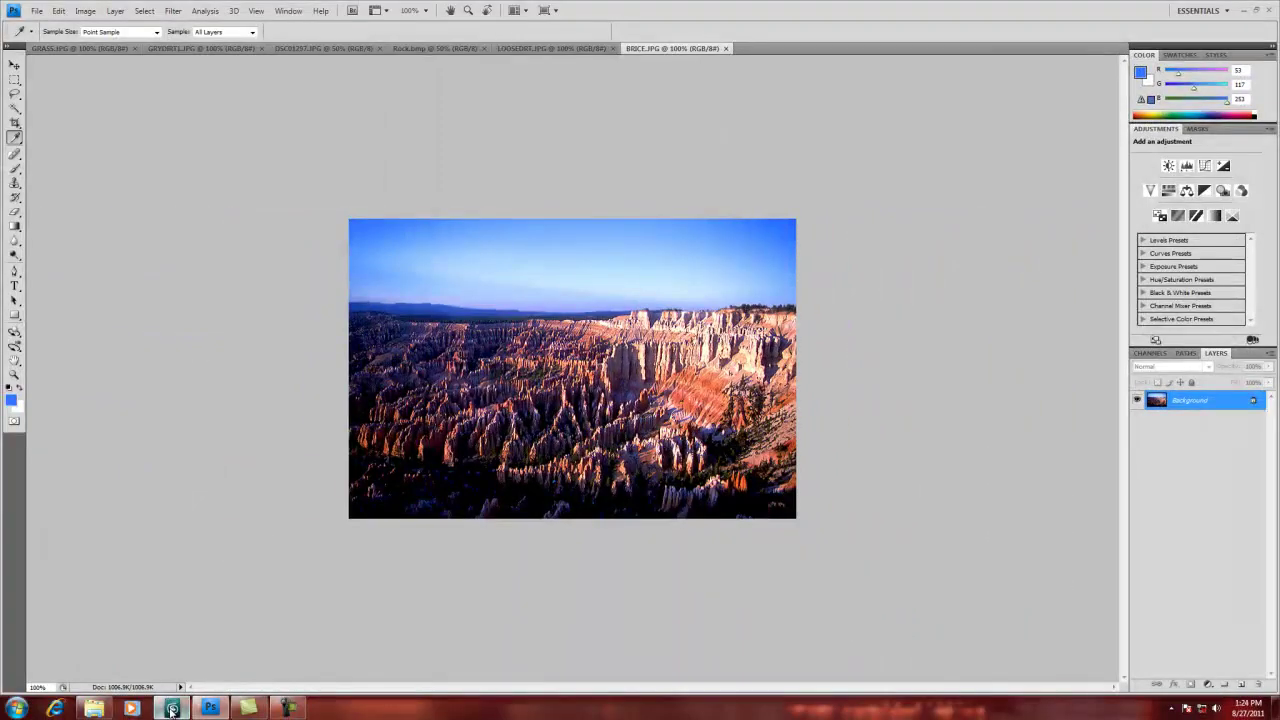
# - Switch back to 3ds Max and set the gradient's Color #1 to RGB 53, 117, 253
pyautogui.click(172, 708)
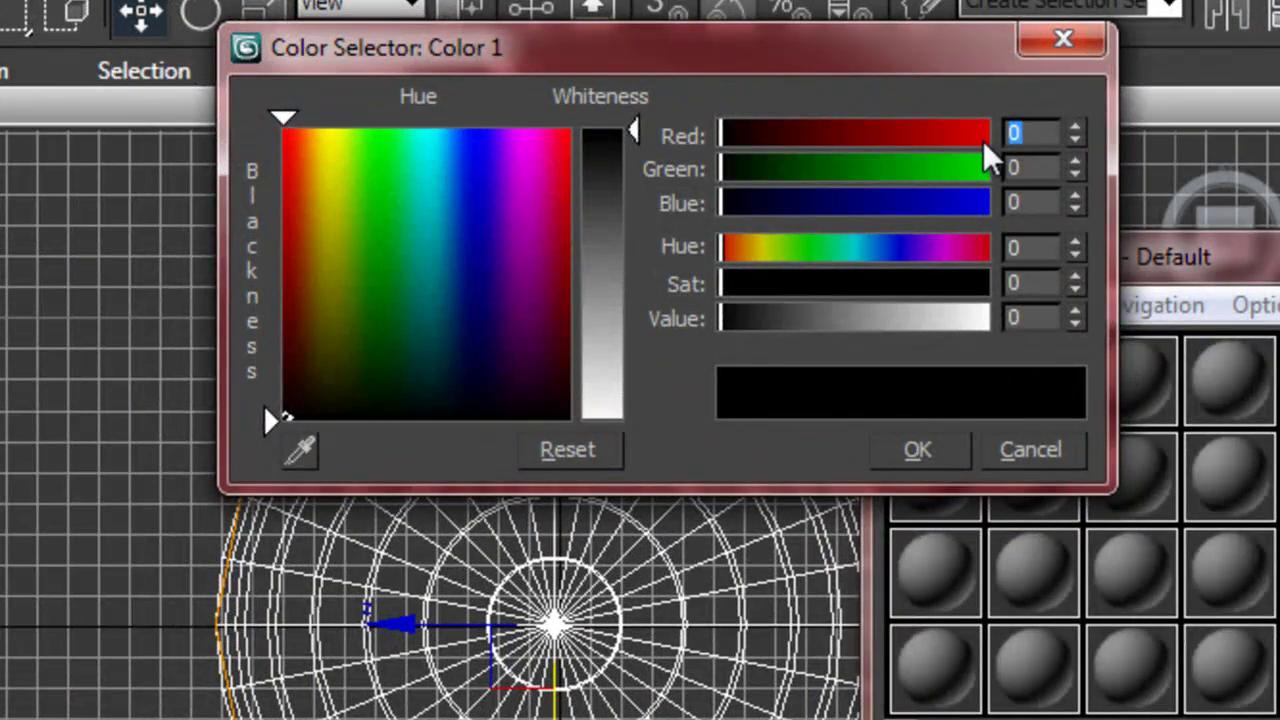
pyautogui.write('53')
pyautogui.click(1047, 167)
pyautogui.doubleClick(1047, 167)
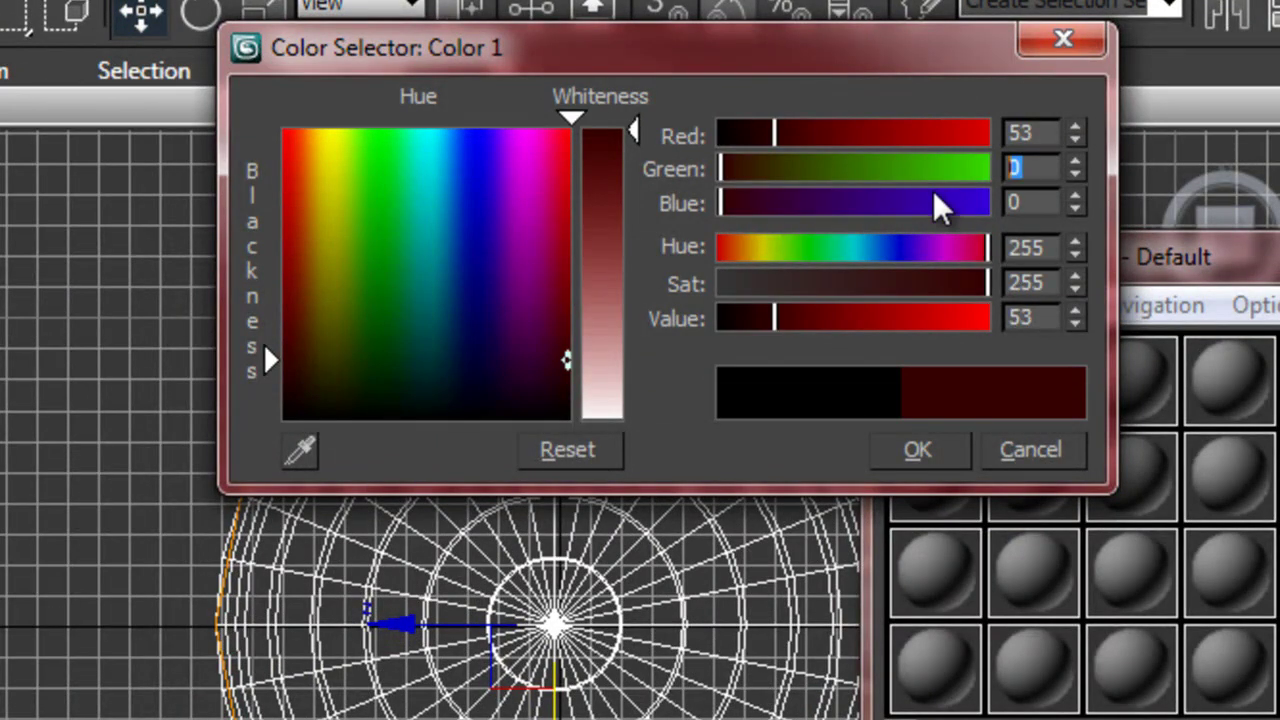
pyautogui.write('117')
pyautogui.click(1043, 202)
pyautogui.doubleClick(1043, 202)
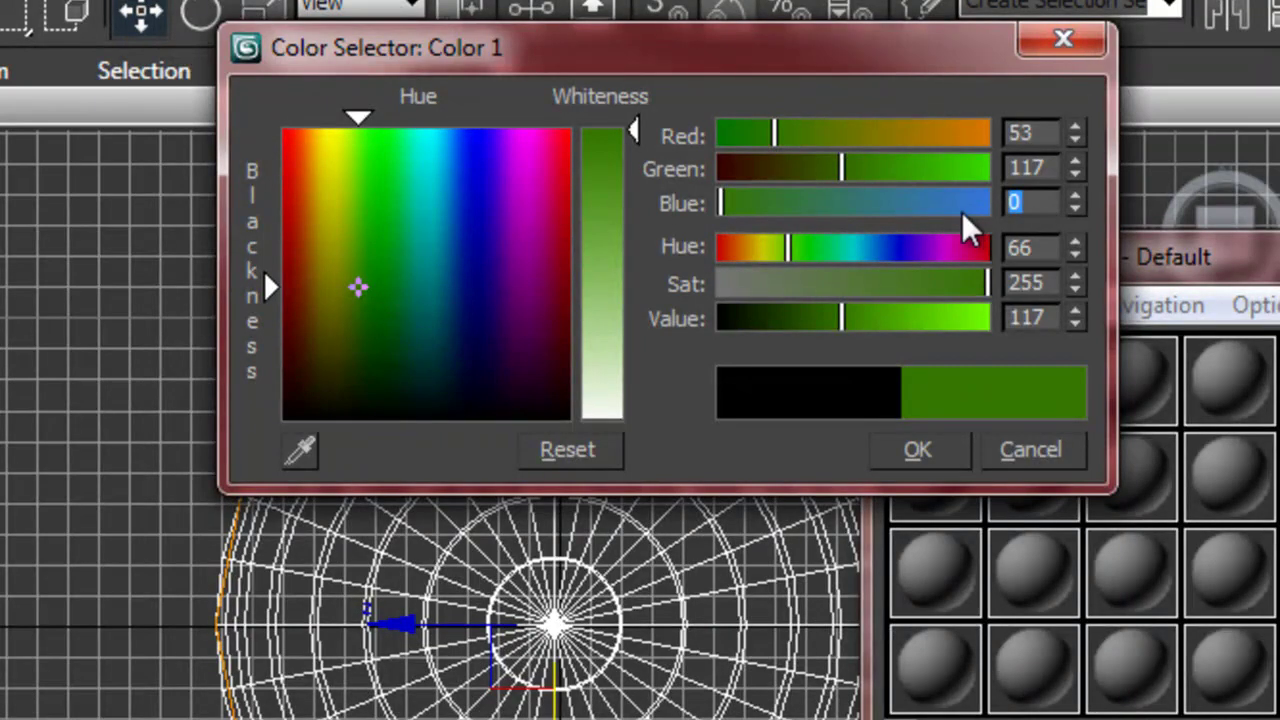
pyautogui.write('253')
pyautogui.press('Return')
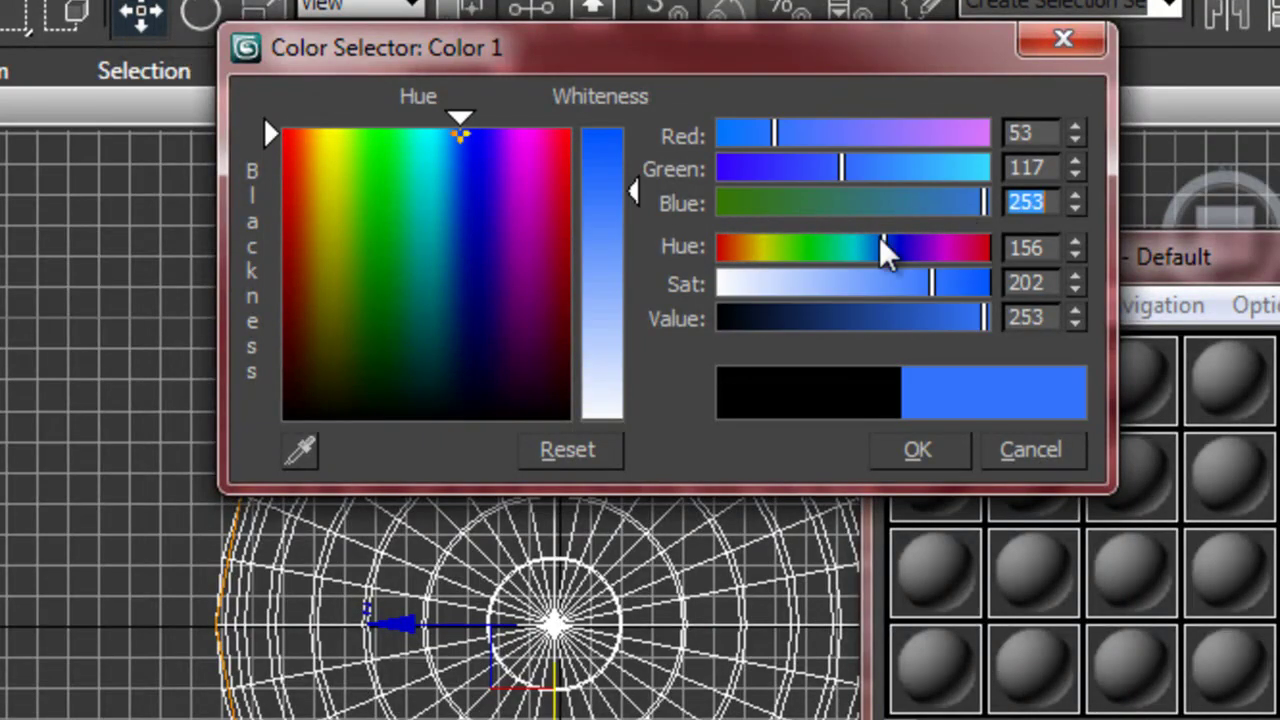
pyautogui.click(922, 451)
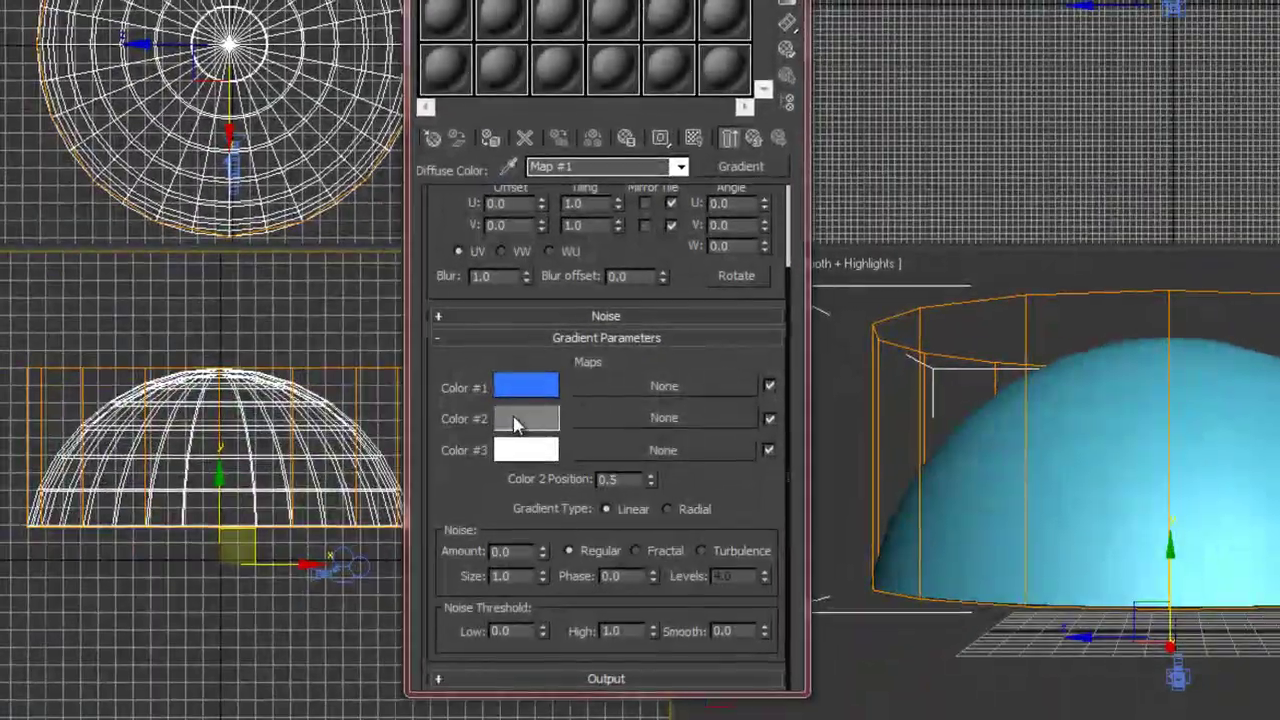
# - Set the gradient's Color #2 to a light blue of RGB 165, 205, 255
pyautogui.click(515, 420)
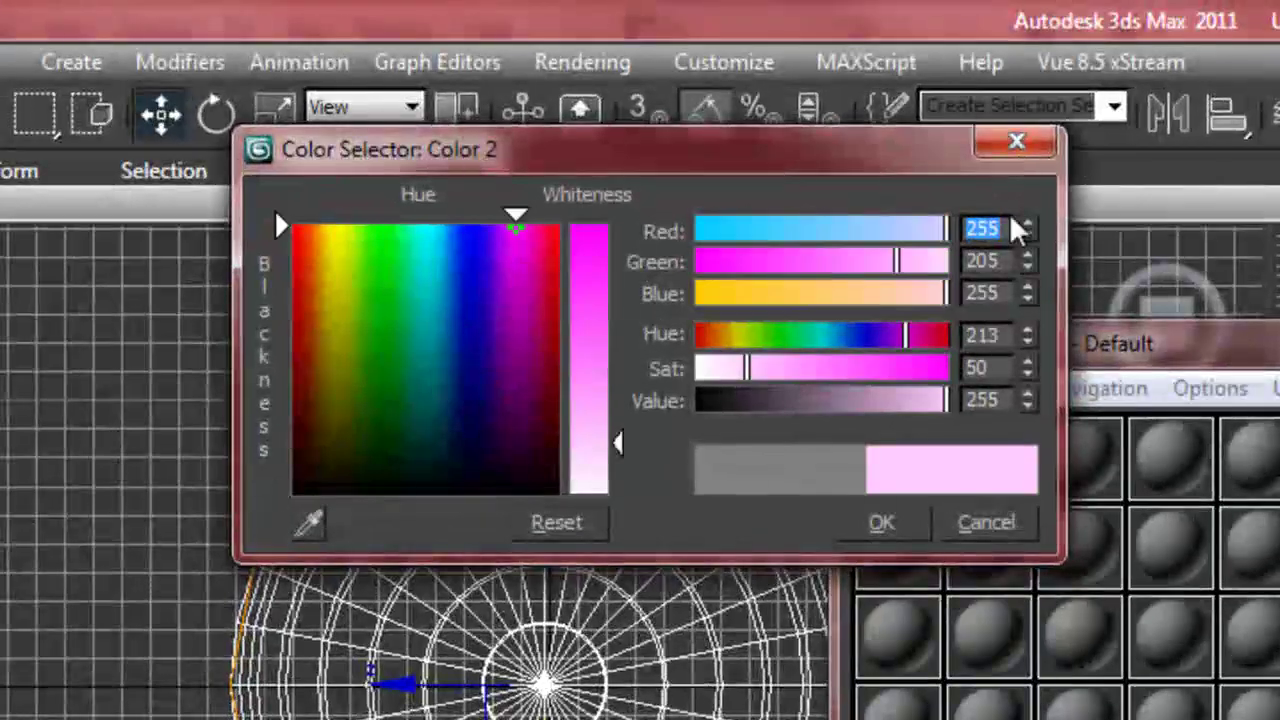
pyautogui.write('165')
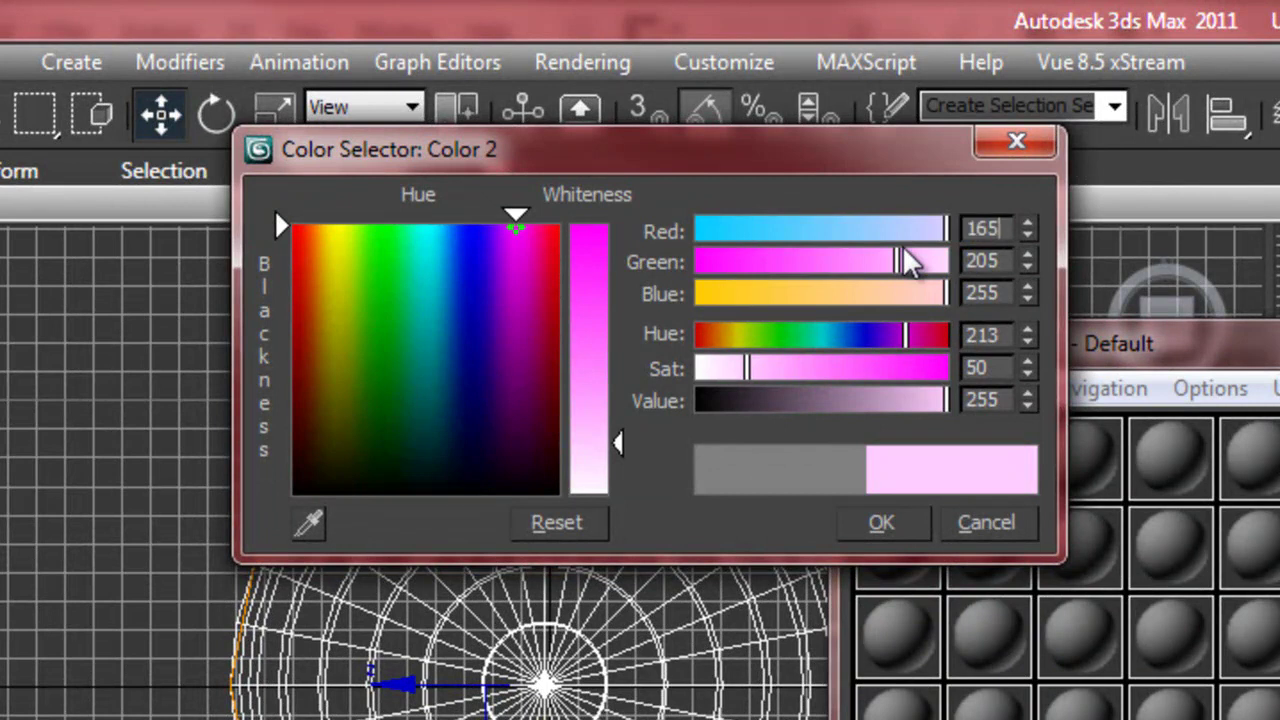
pyautogui.press('Return')
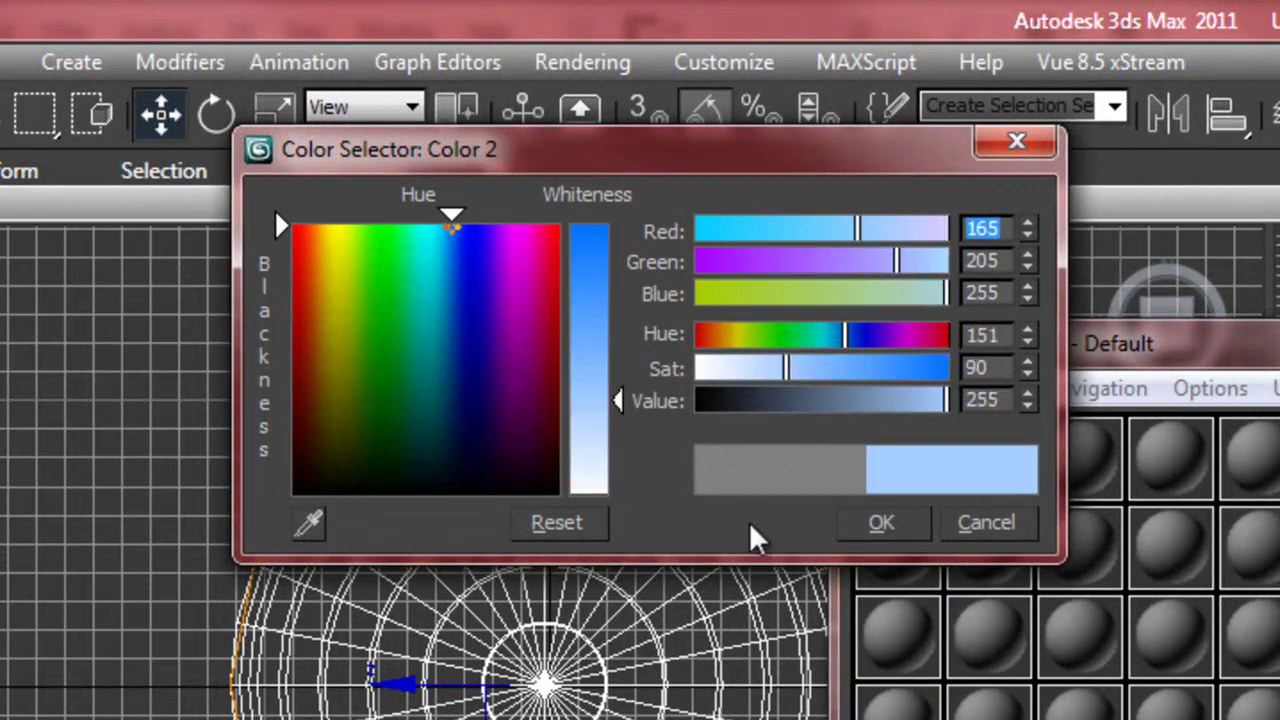
pyautogui.click(888, 530)
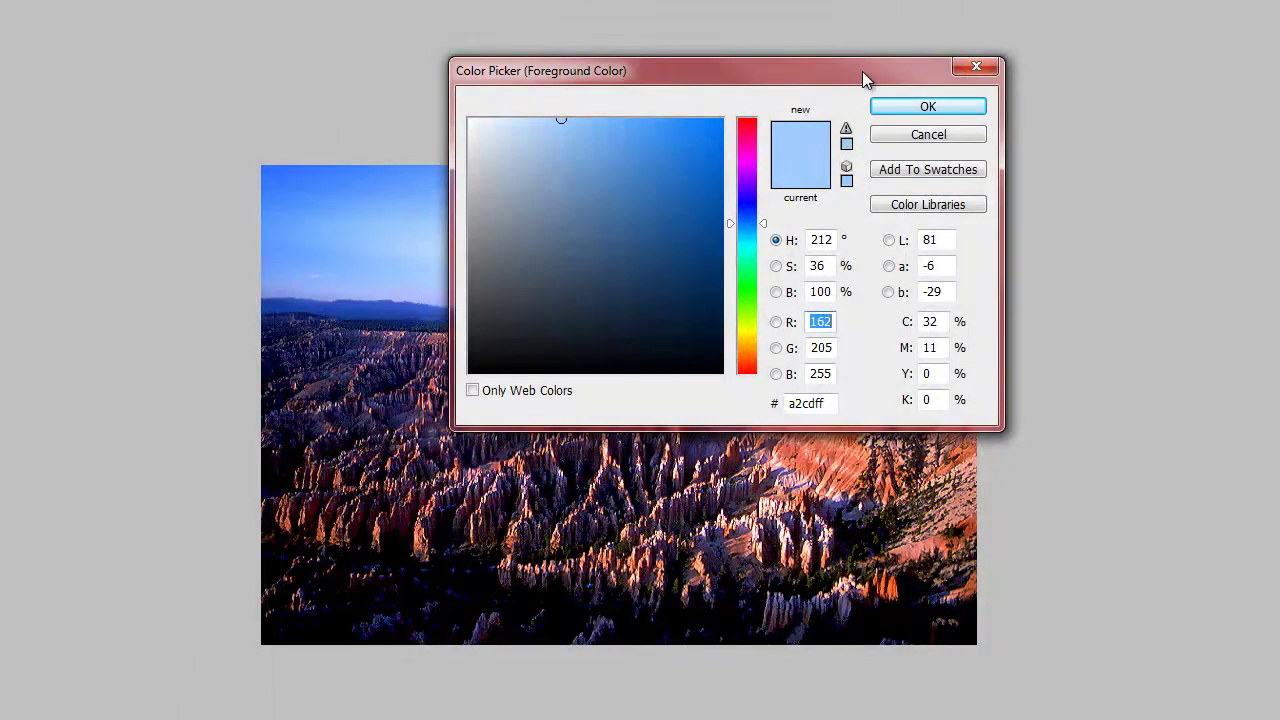
# - Sample the pale sky just above the photo's horizon in Photoshop and set the gradient's Color #3 to RGB 184, 208, 252 in 3ds Max
pyautogui.moveTo(875, 72); pyautogui.dragTo(1279, 21)
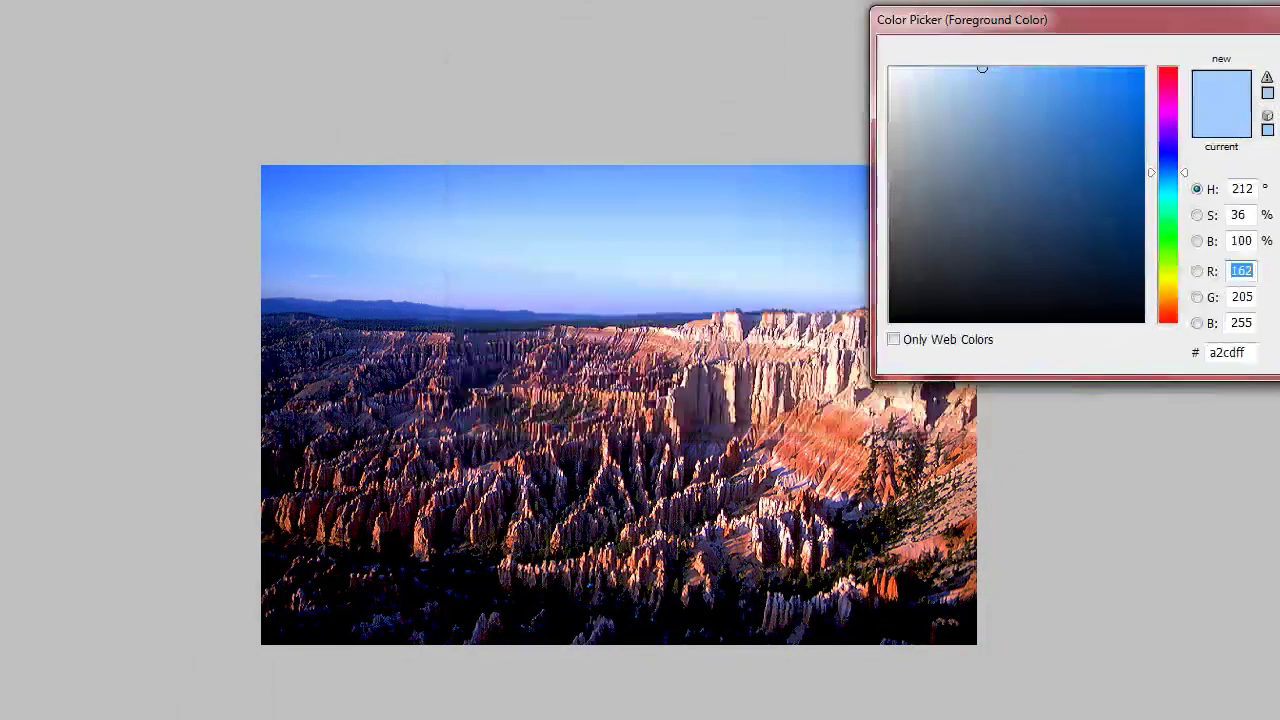
pyautogui.click(848, 292)
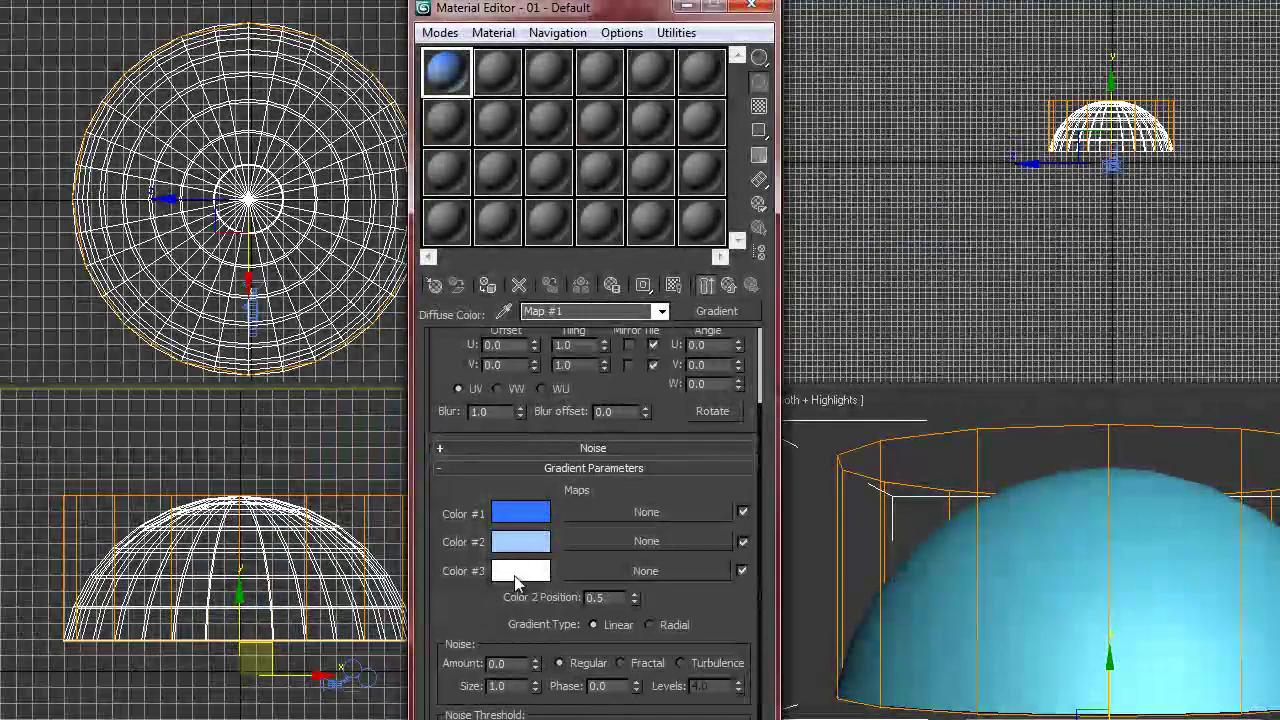
pyautogui.click(515, 572)
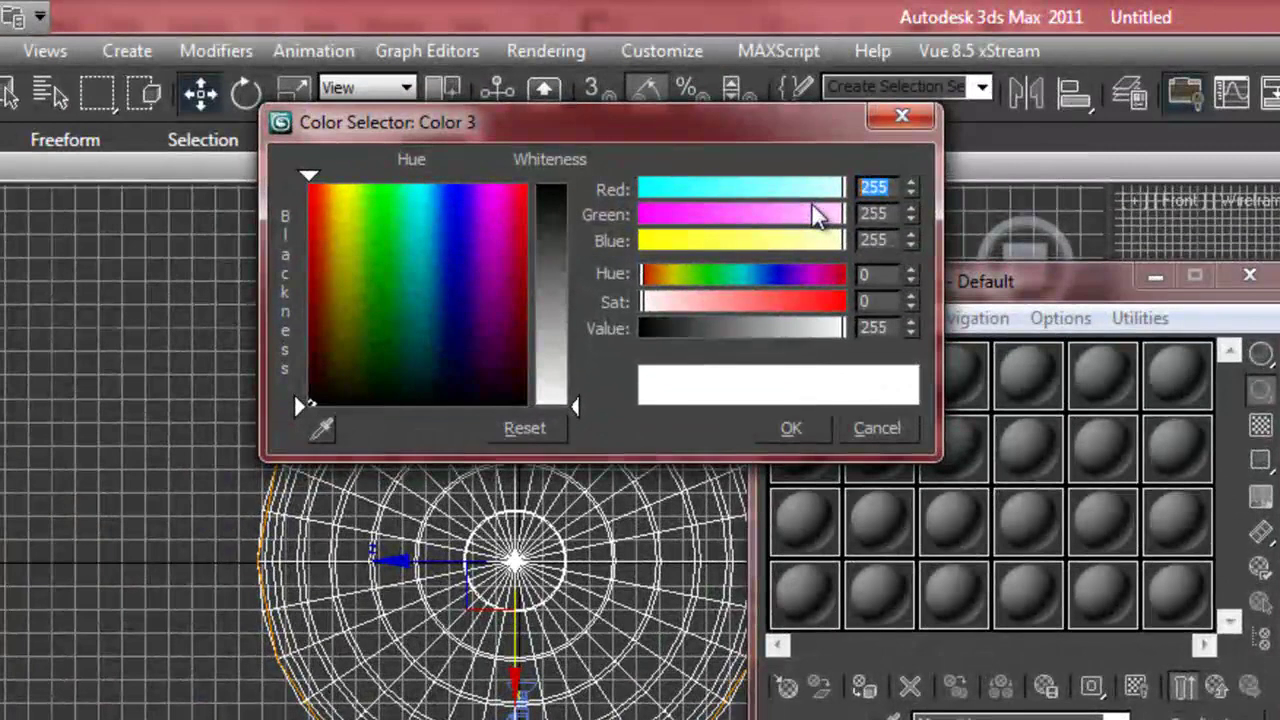
pyautogui.write('184')
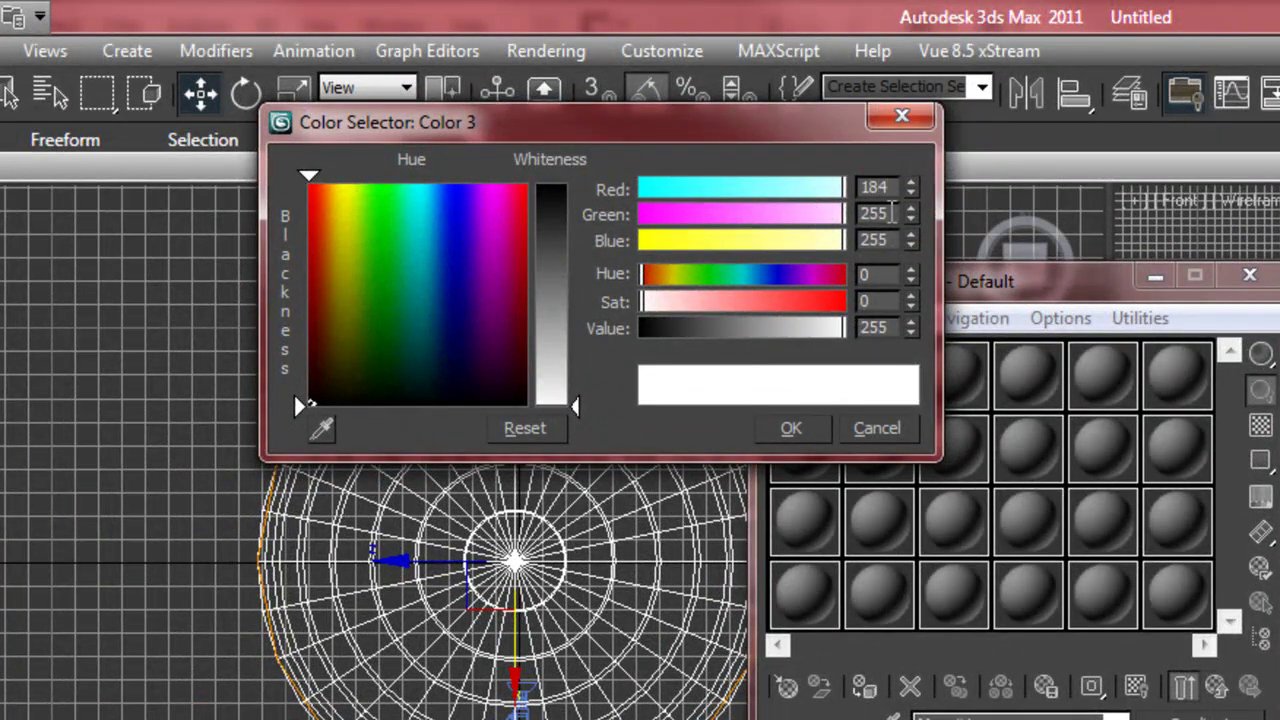
pyautogui.press('Tab')
pyautogui.write('208')
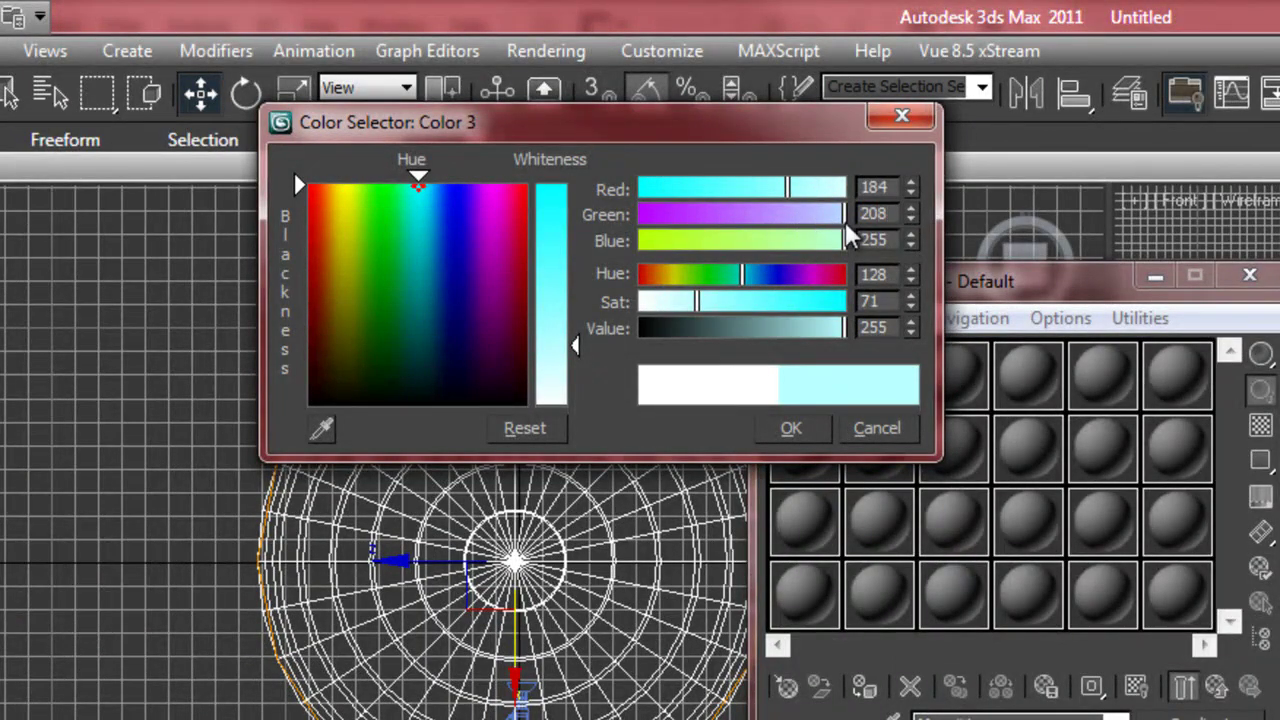
pyautogui.press('Tab')
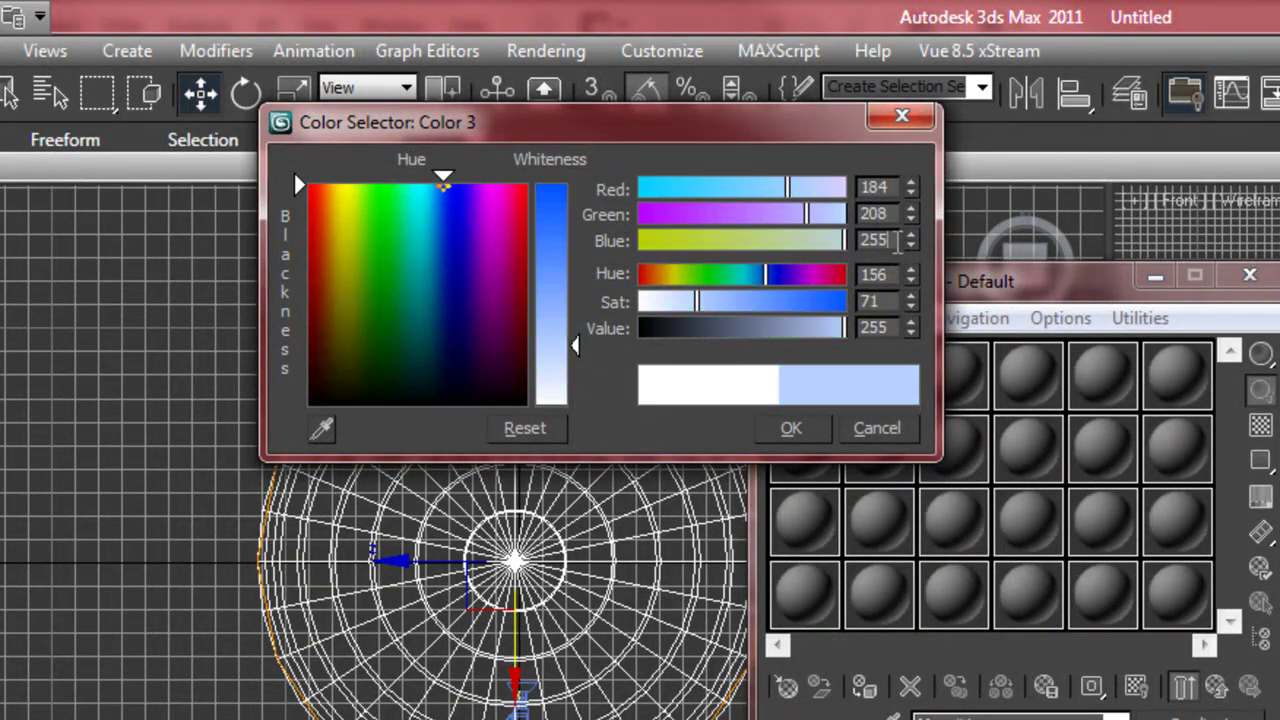
pyautogui.write('252')
pyautogui.press('Return')
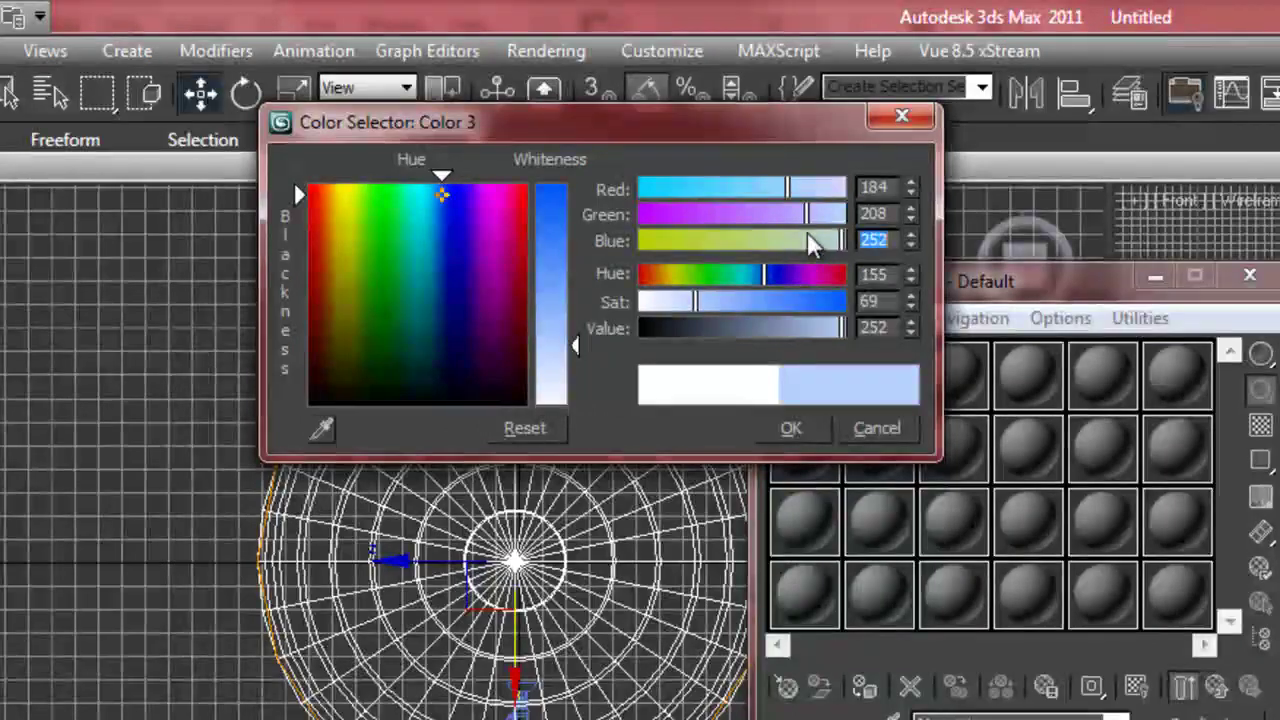
pyautogui.click(805, 427)
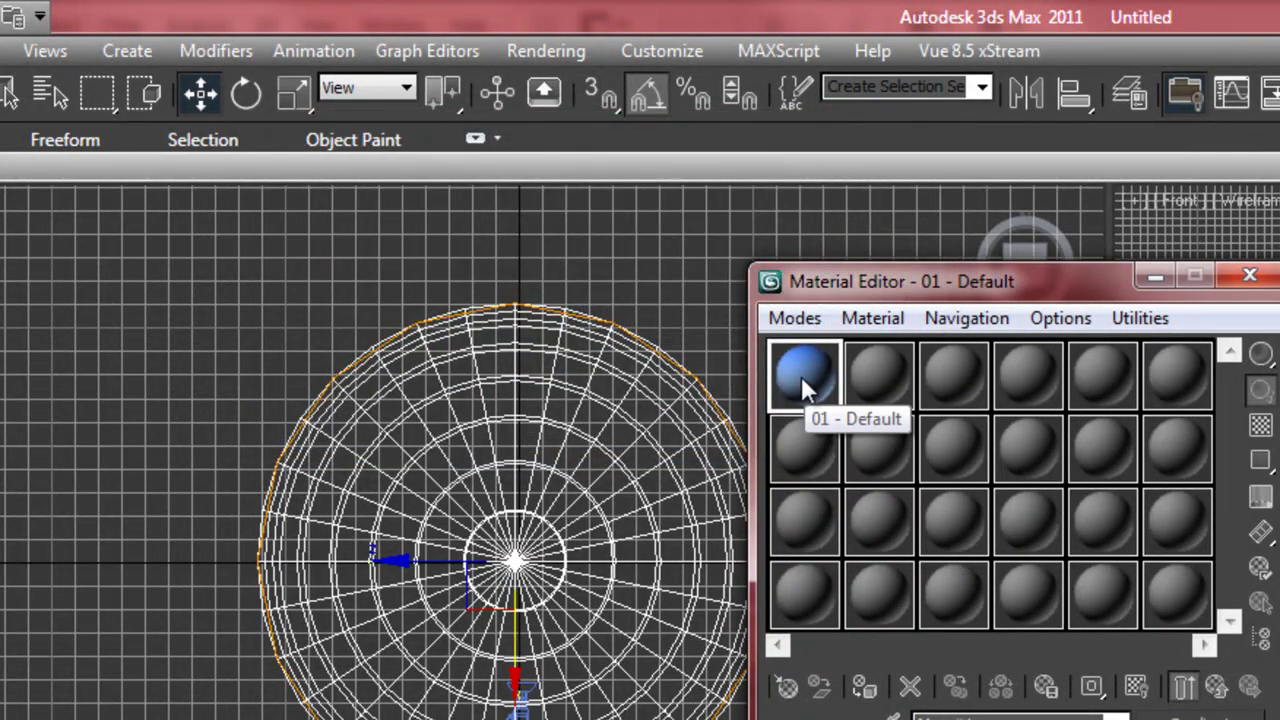
# - Apply the gradient material to the dome and show its map in the shaded viewport
pyautogui.moveTo(801, 376); pyautogui.dragTo(914, 516)
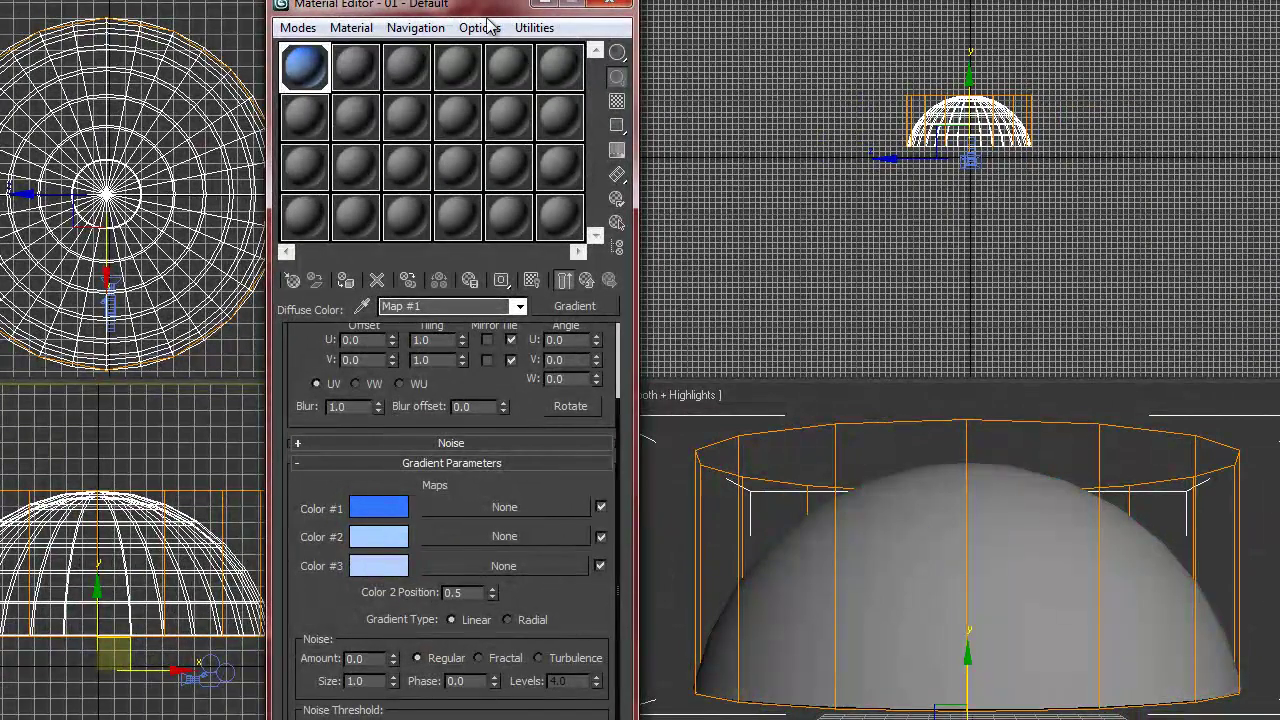
pyautogui.click(530, 280)
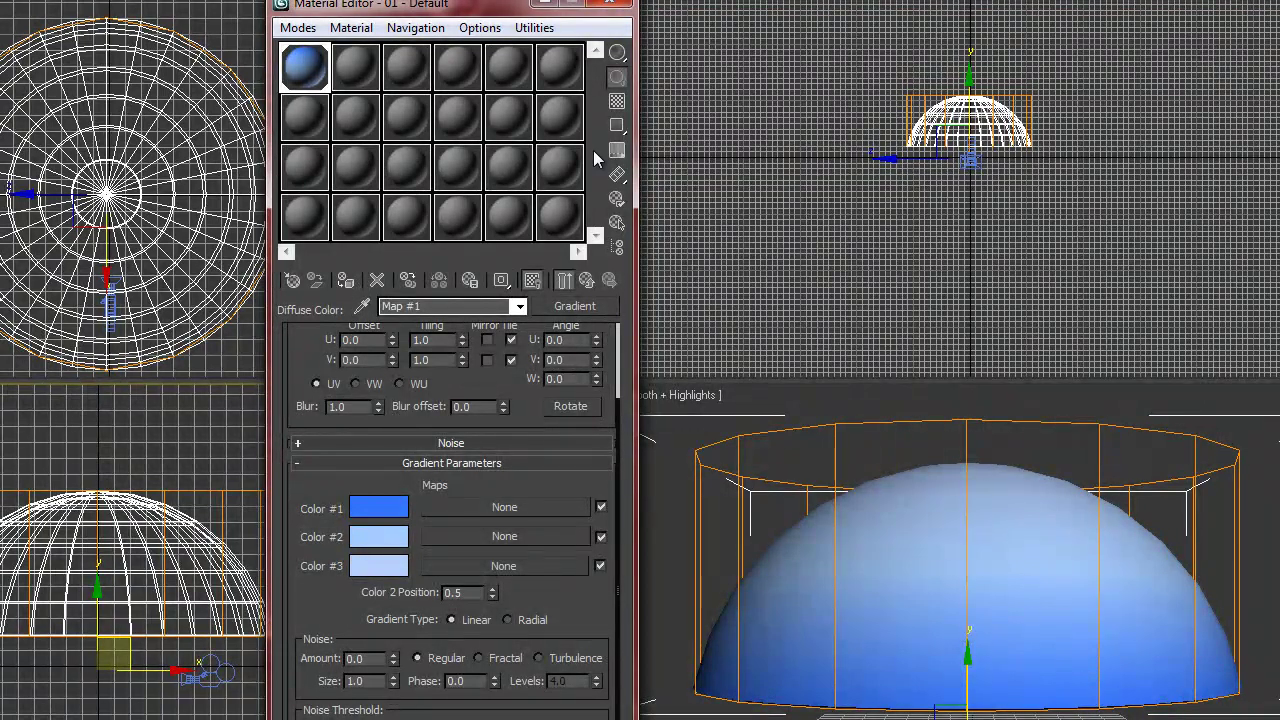
pyautogui.moveTo(480, 15); pyautogui.dragTo(195, 4)
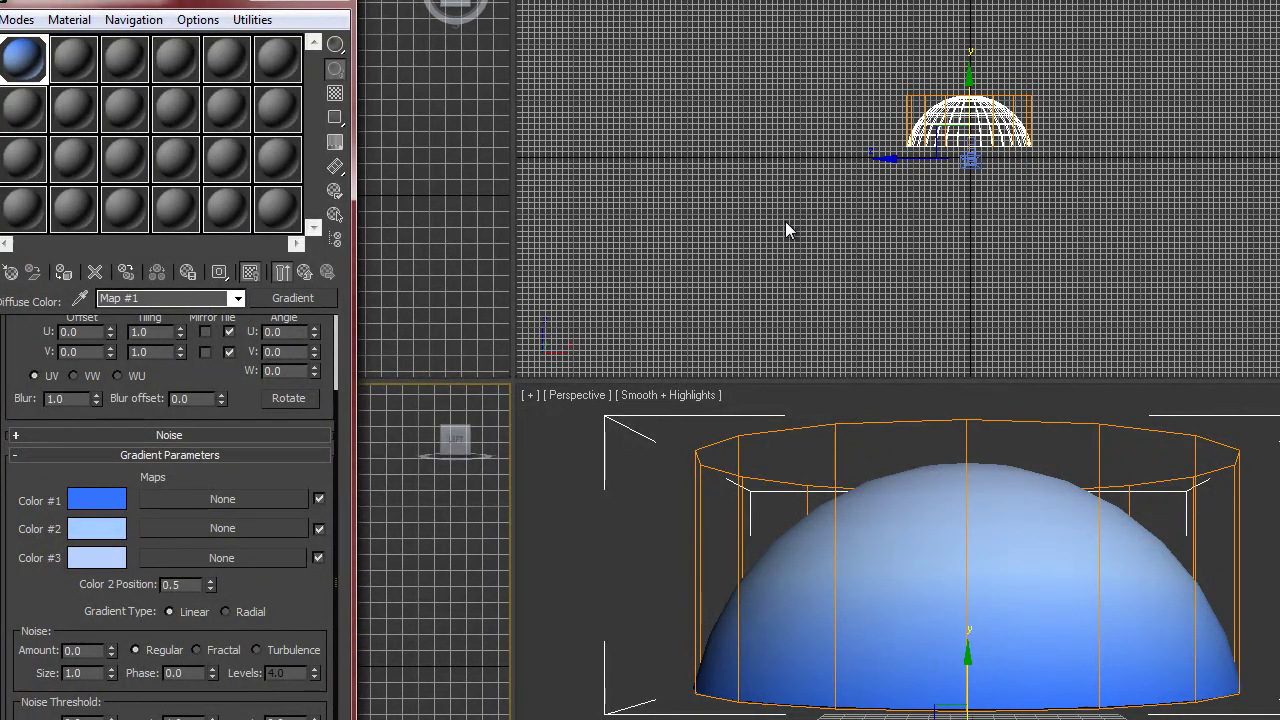
# - Raise the camera slightly inside the dome in the Front view and switch the Perspective viewport to Camera001
pyautogui.click(969, 165)
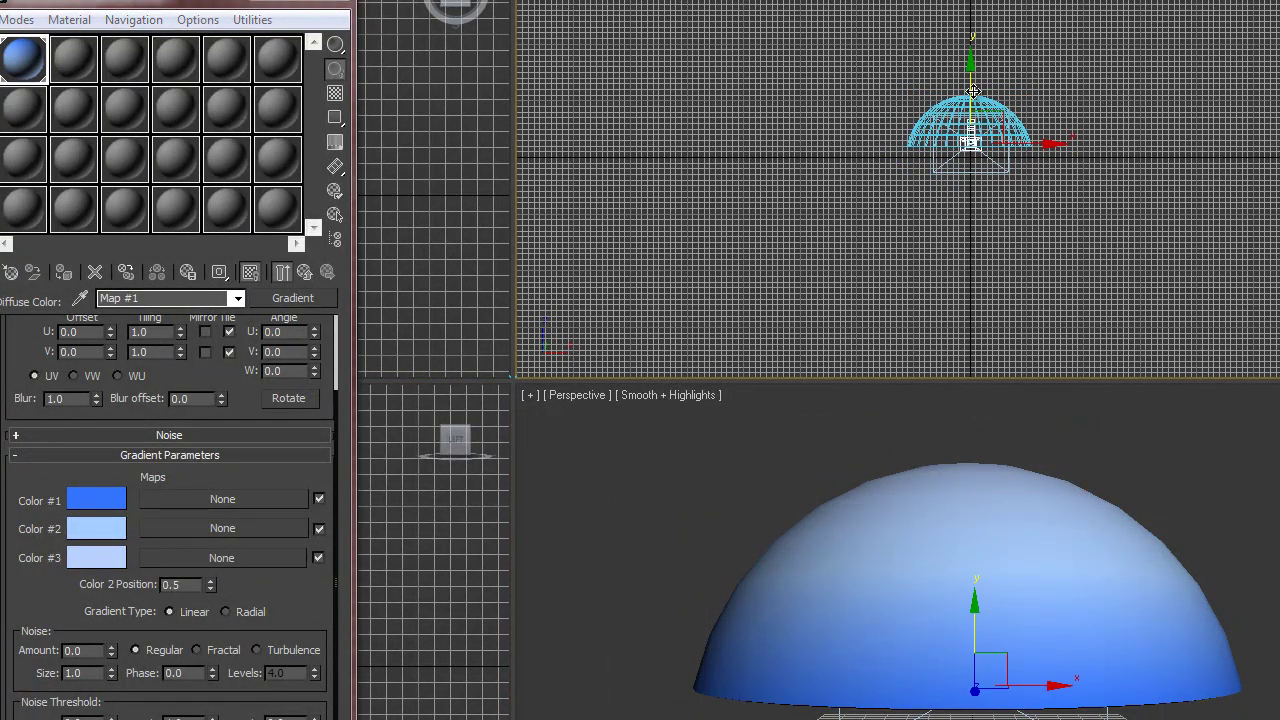
pyautogui.click(577, 397)
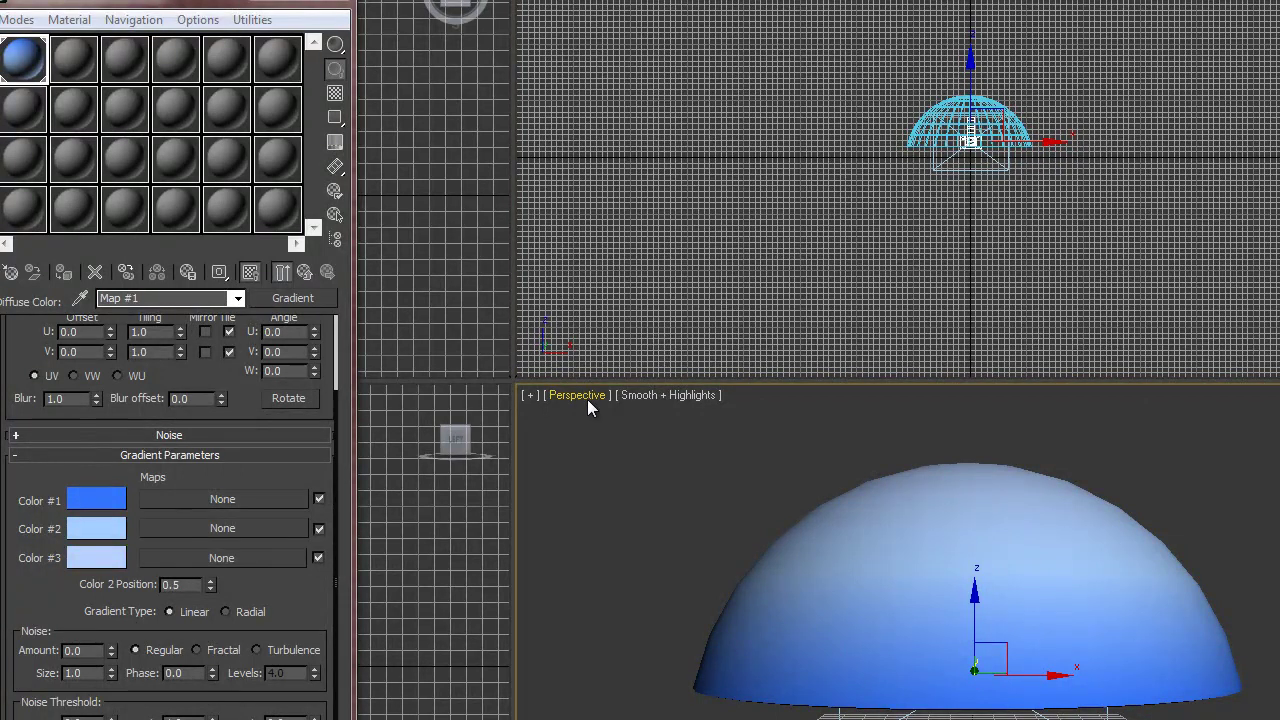
pyautogui.click(587, 399)
pyautogui.moveTo(728, 427)
pyautogui.click(845, 423)
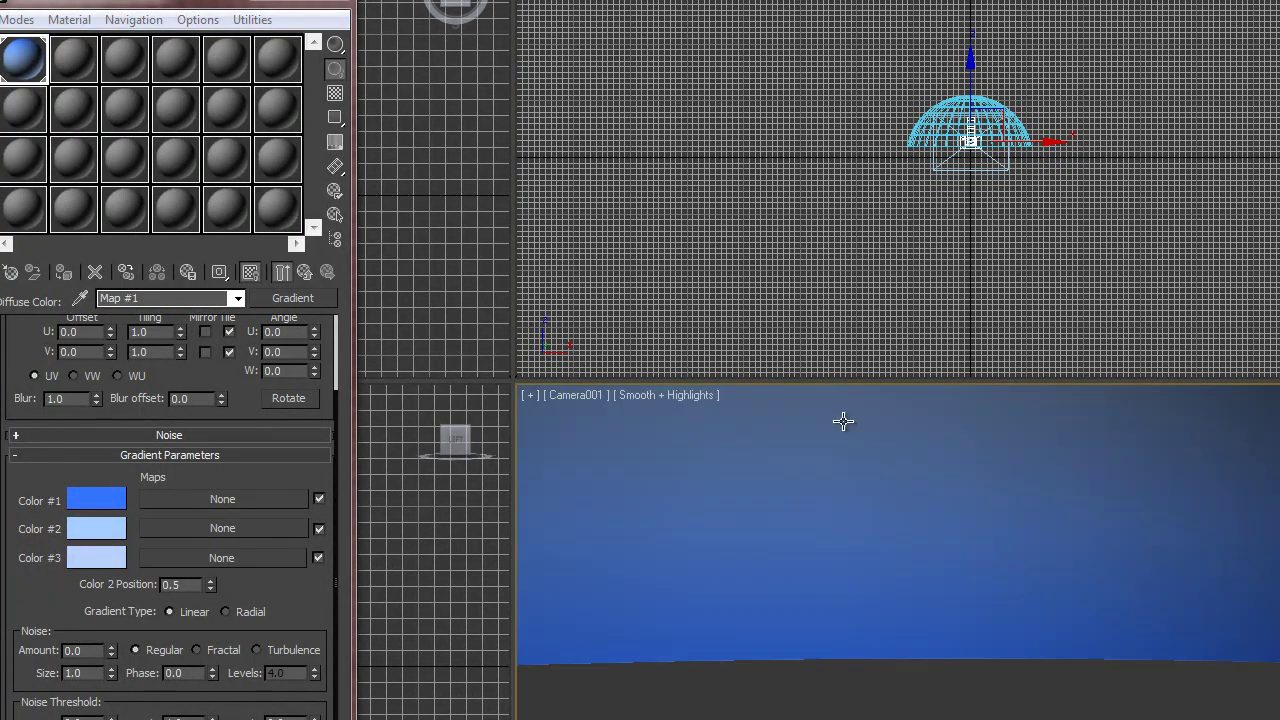
# - Close the Material Editor and rotate the camera to tilt it upward toward the sky
pyautogui.click(340, 6)
pyautogui.press('e')
pyautogui.moveTo(967, 91); pyautogui.dragTo(977, 100)
# - Render the Camera001 view to check the gradient sky, and close the rendered frame
pyautogui.rightClick(737, 460)
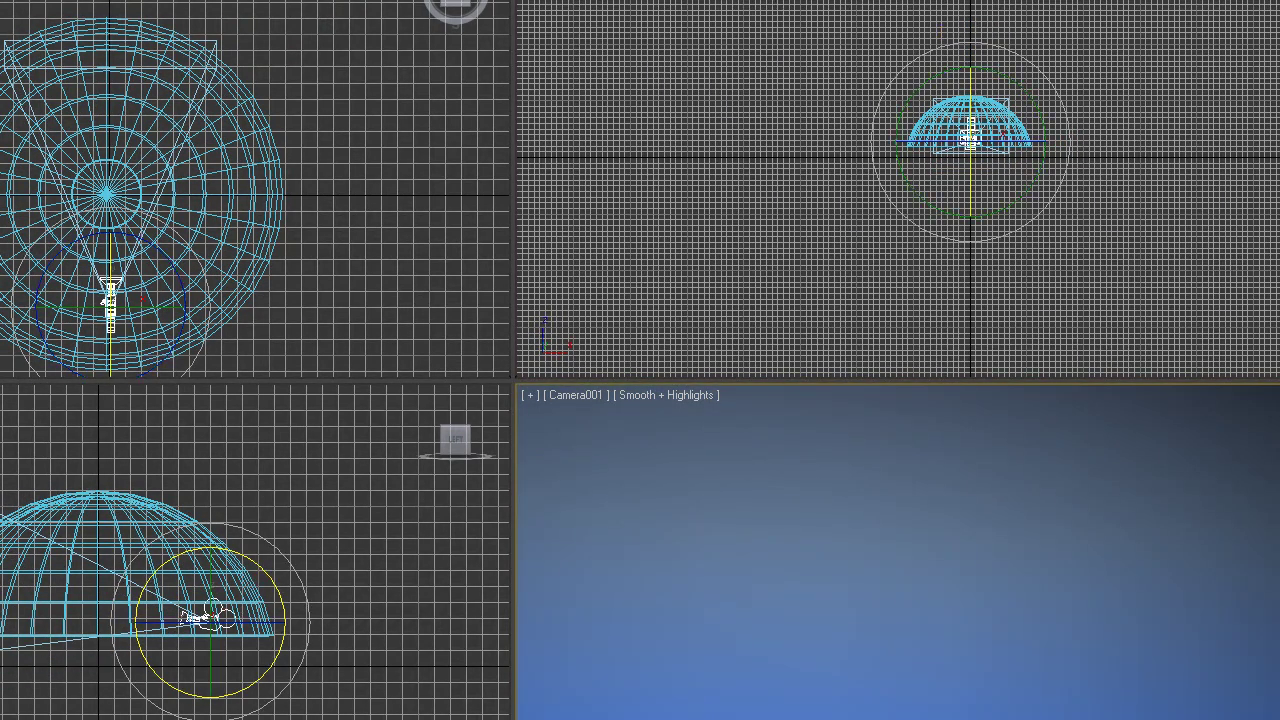
pyautogui.hotkey('shift', 'q')
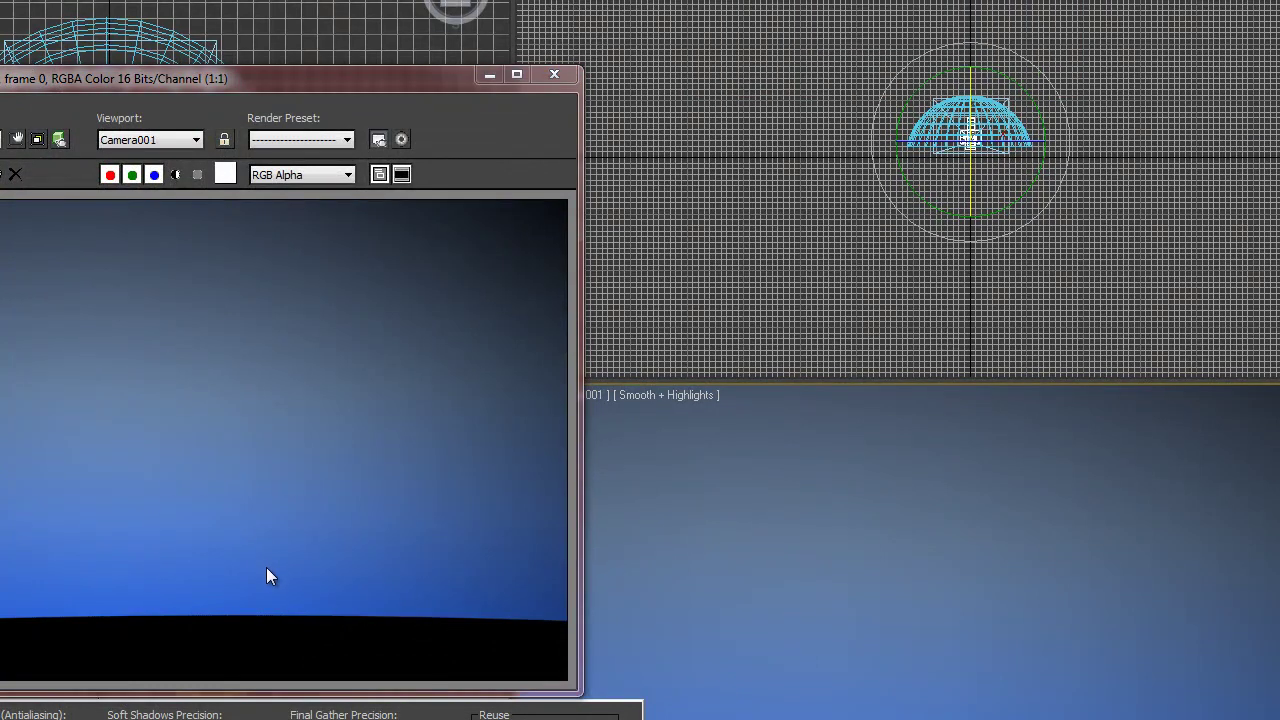
pyautogui.click(554, 74)
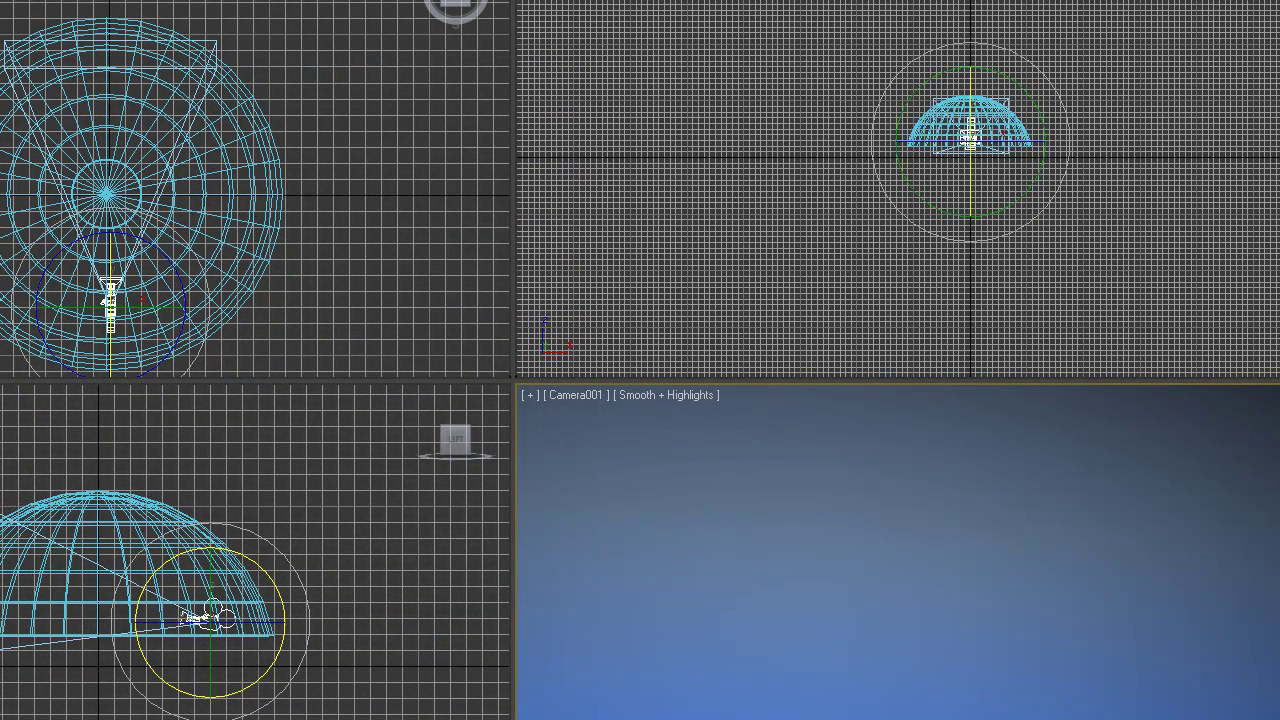
# - Select the sky dome and flip its cylindrical UVW mapping in both the U and V directions
pyautogui.click(985, 130)
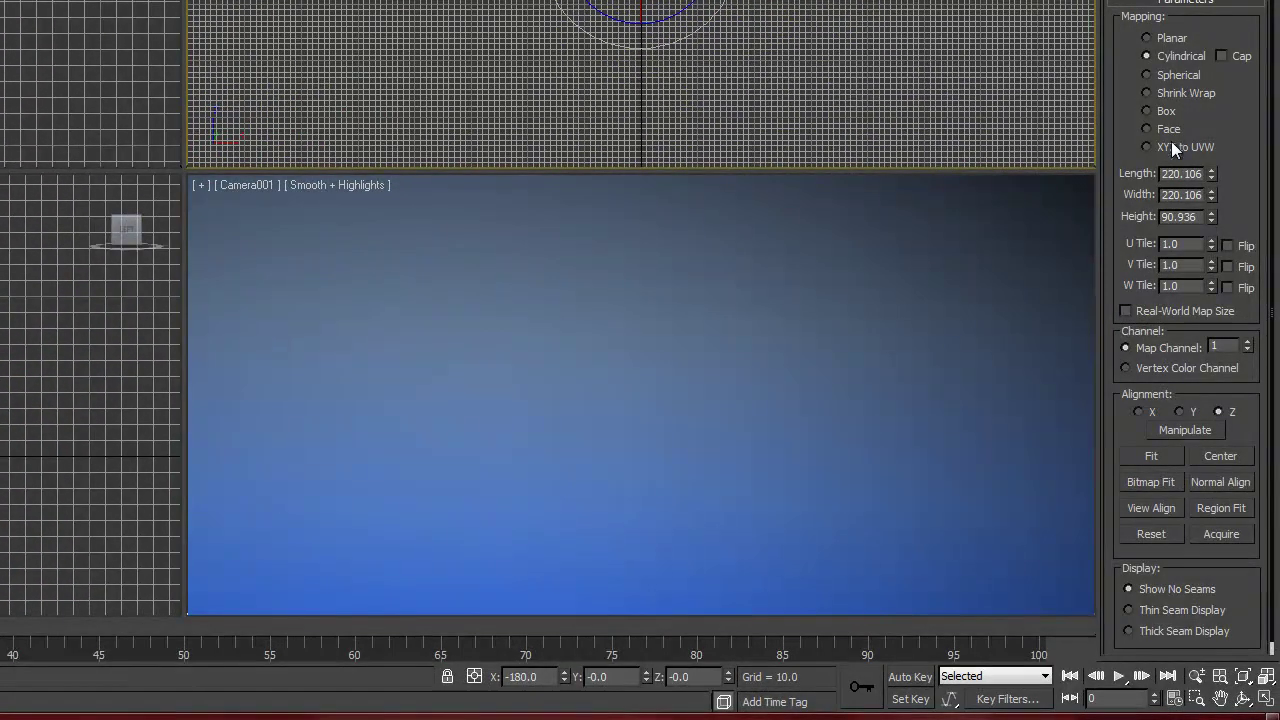
pyautogui.click(1228, 245)
pyautogui.click(1228, 266)
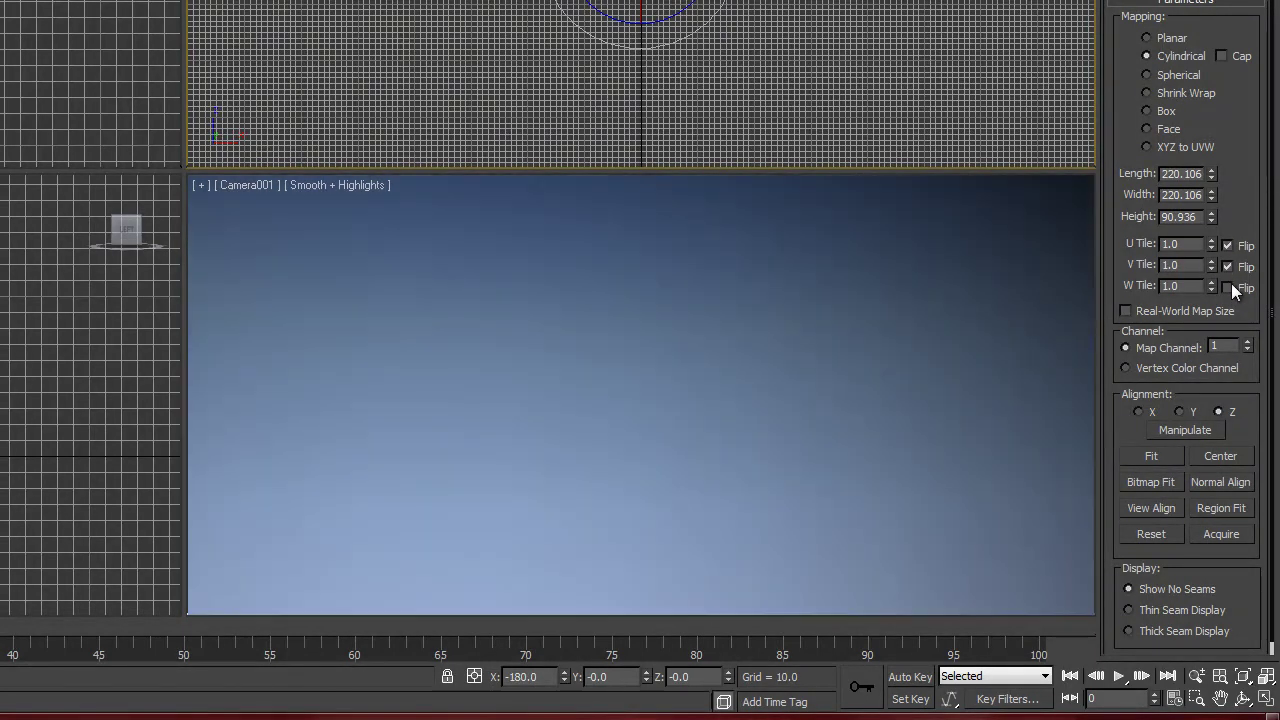
pyautogui.click(1228, 266)
pyautogui.click(1228, 266)
# - Render the Camera001 view to check the flipped gradient, and close the rendered frame
pyautogui.rightClick(276, 253)
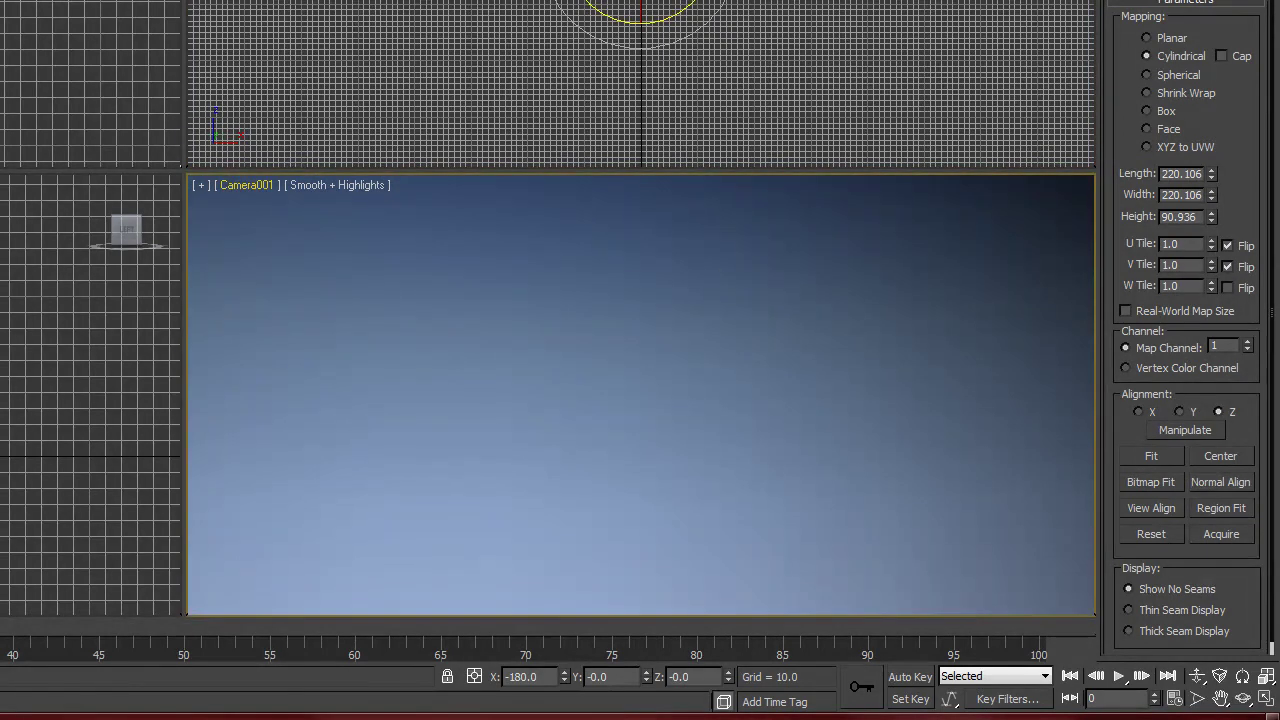
pyautogui.hotkey('shift', 'q')
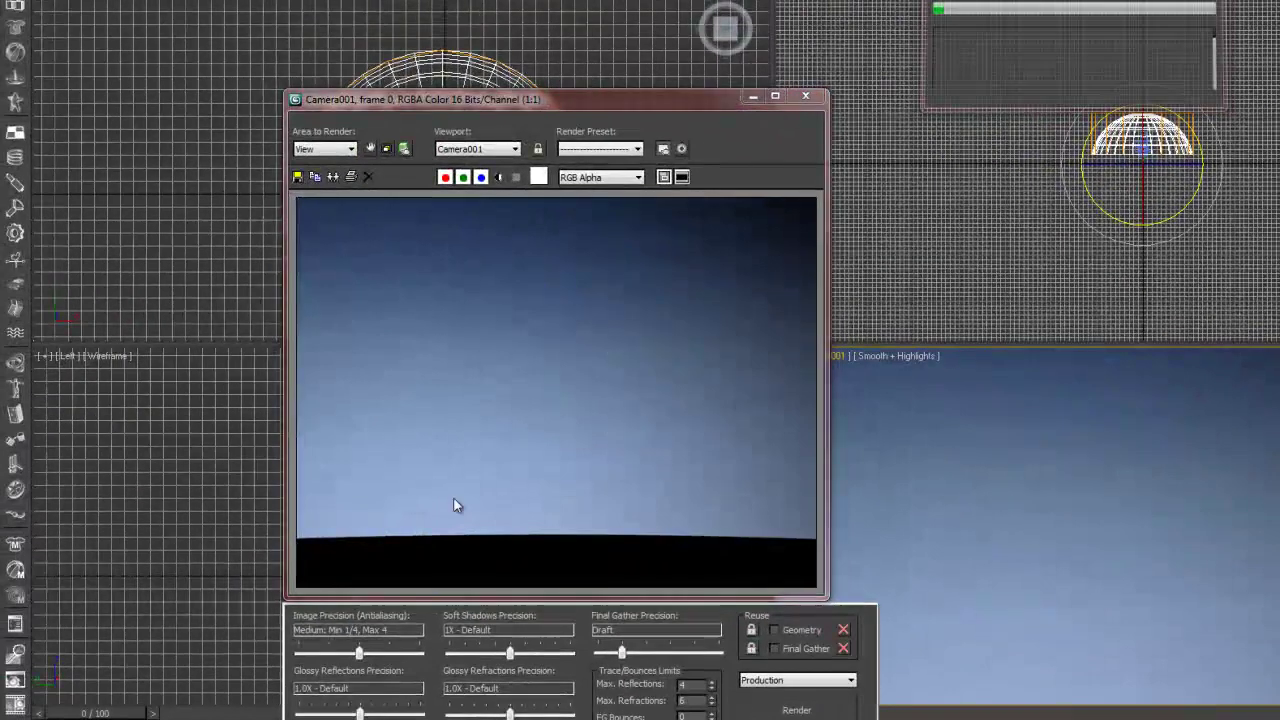
pyautogui.click(807, 97)
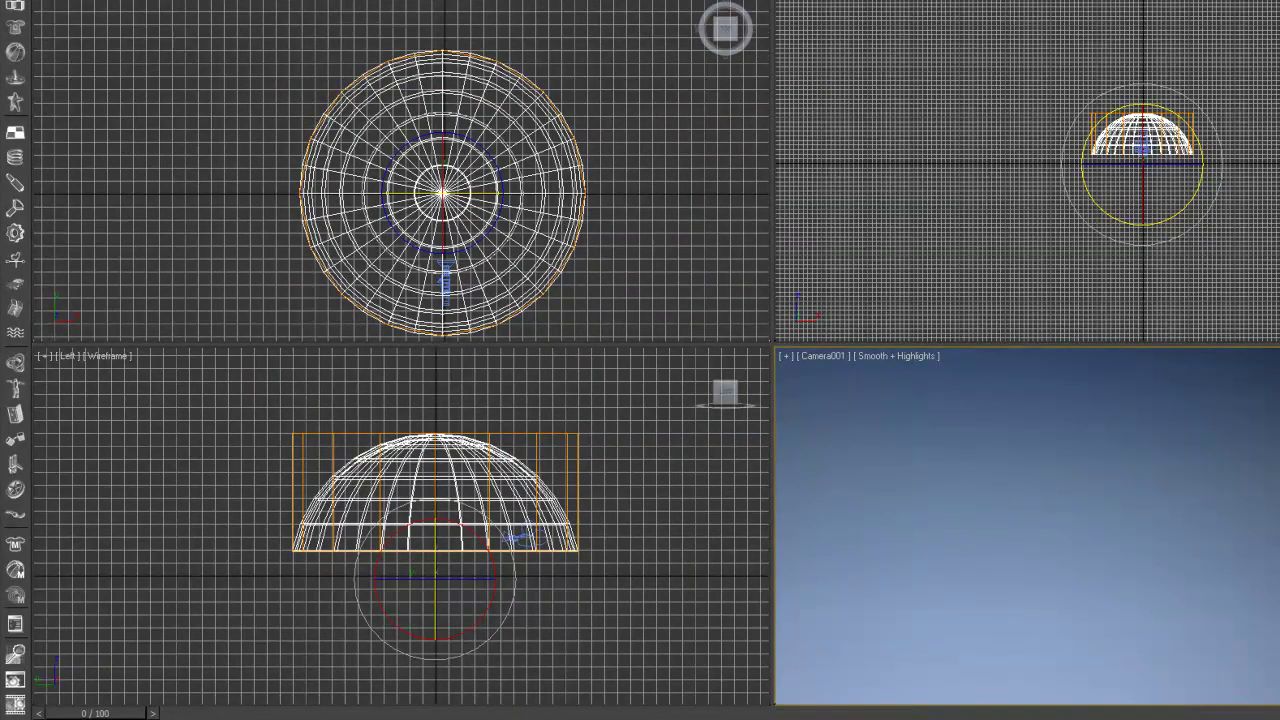
# - Reopen the Material Editor, go to the gradient map's parent material, and set its self-illumination to 100
pyautogui.press('m')
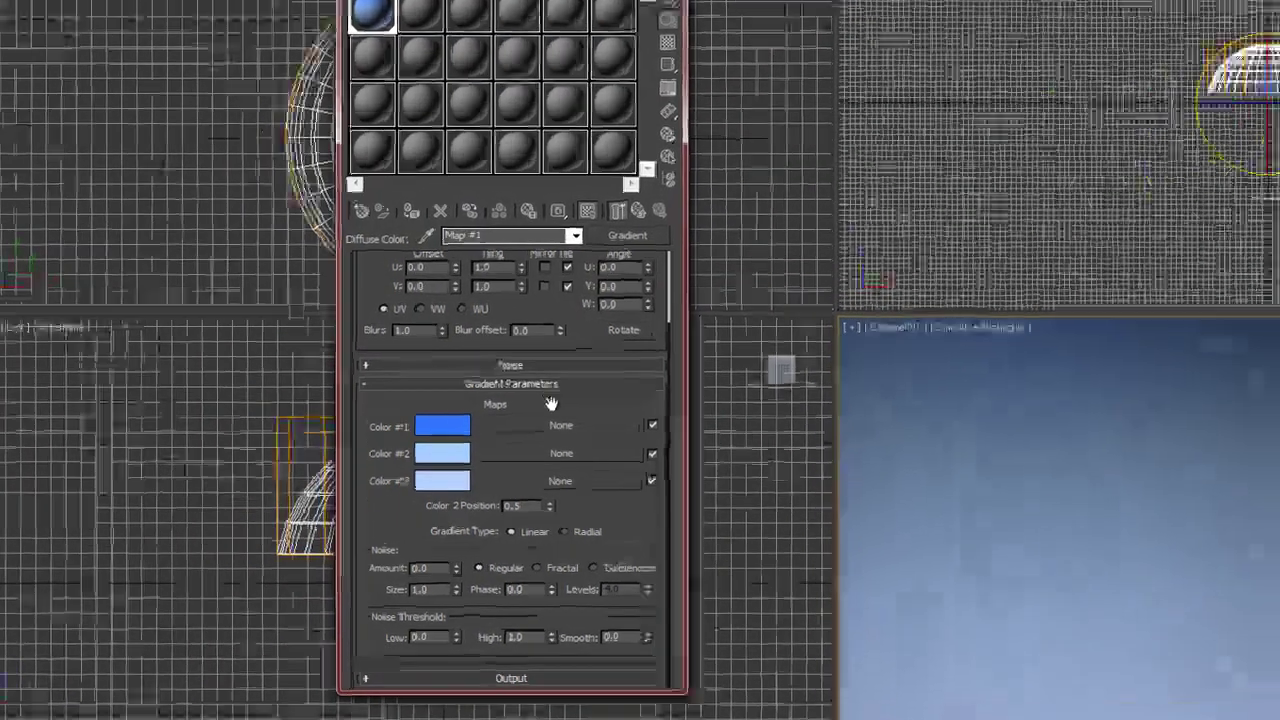
pyautogui.moveTo(551, 403); pyautogui.dragTo(509, 458)
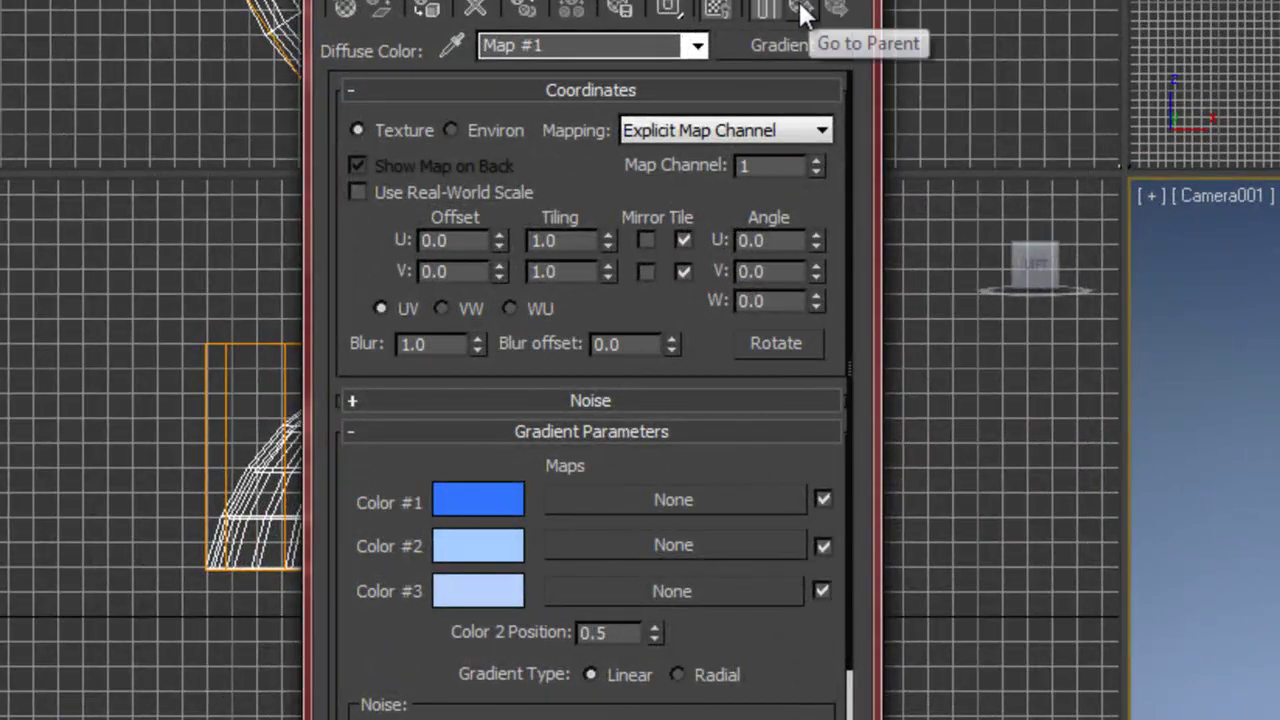
pyautogui.click(805, 14)
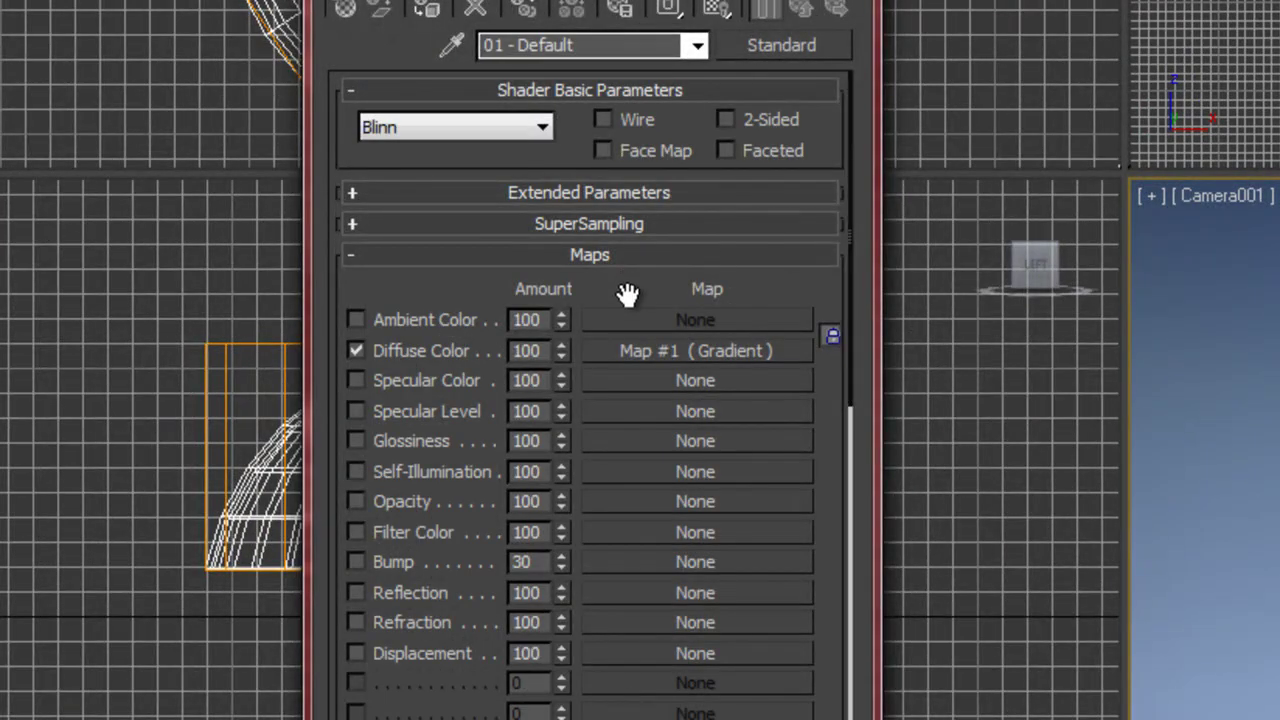
pyautogui.scroll(-5, 609, 297)
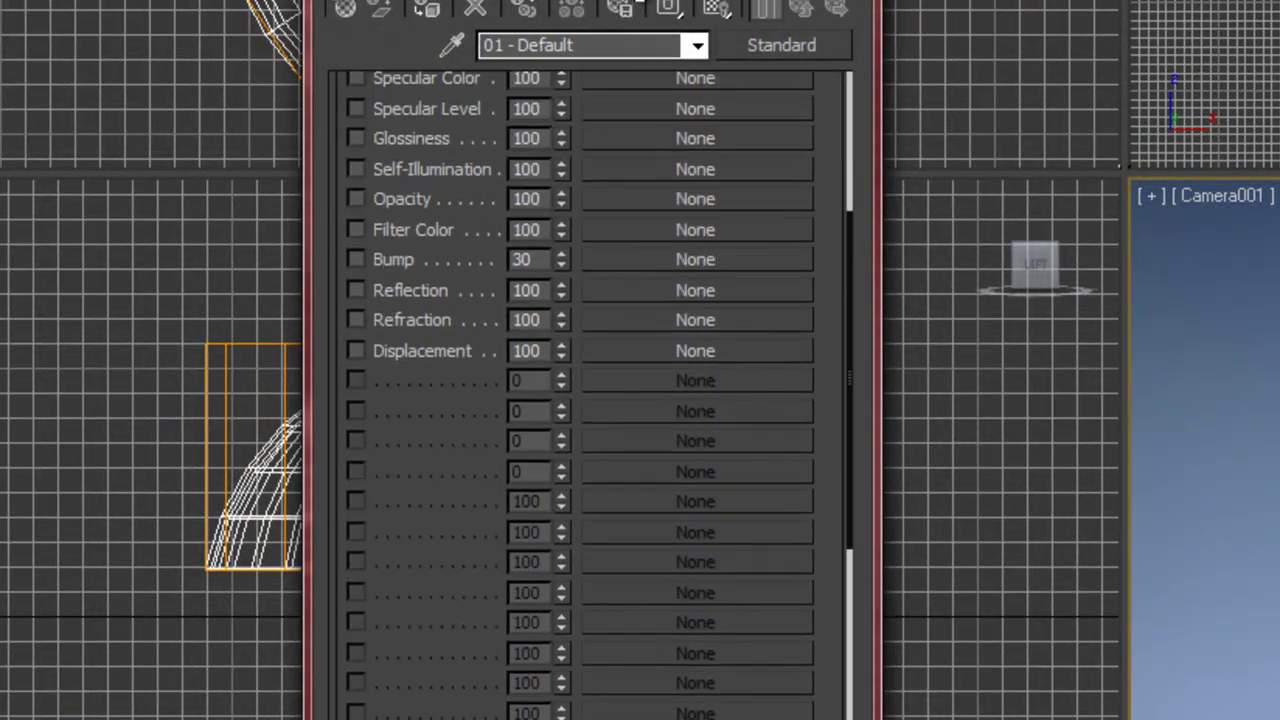
pyautogui.scroll(-3, 451, 386)
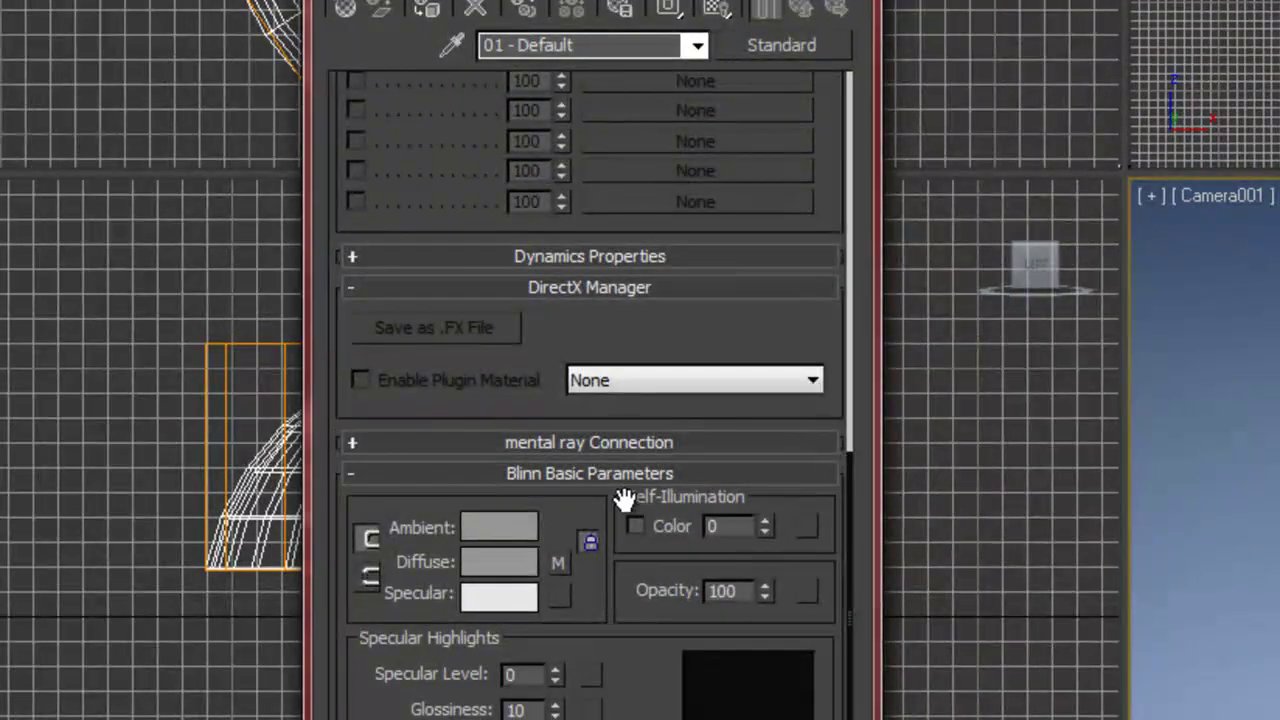
pyautogui.click(636, 526)
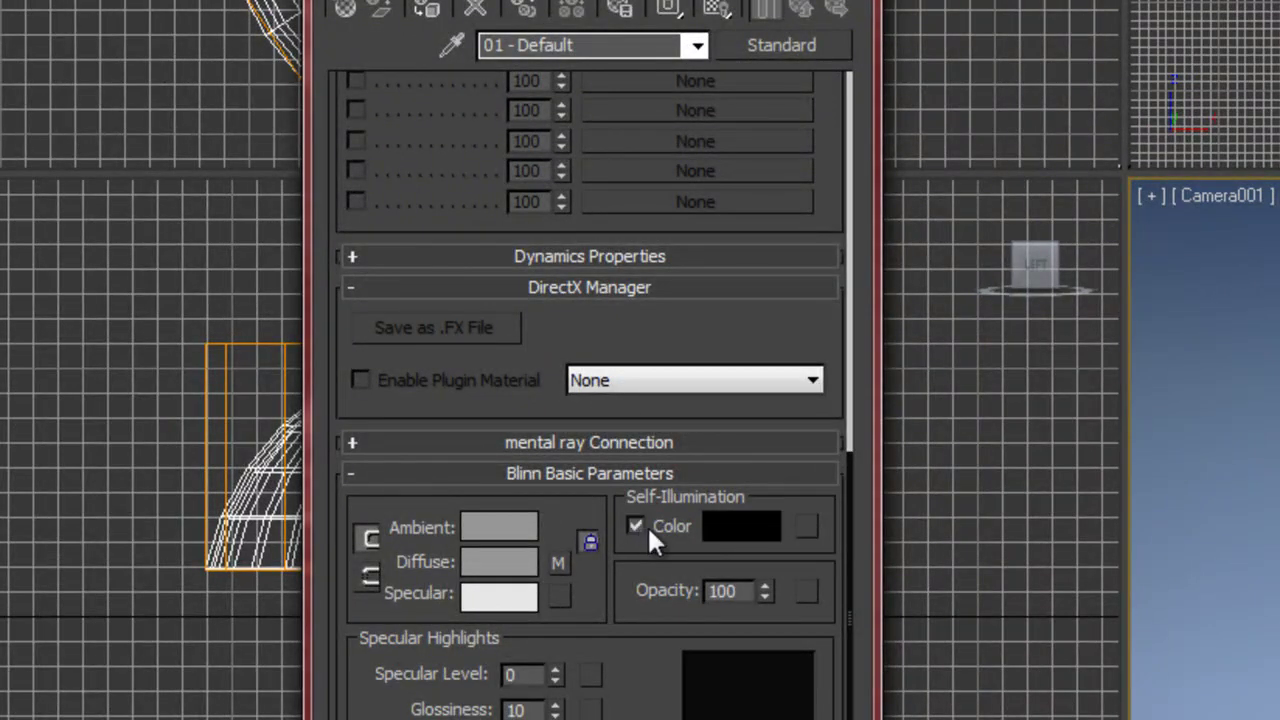
pyautogui.click(636, 526)
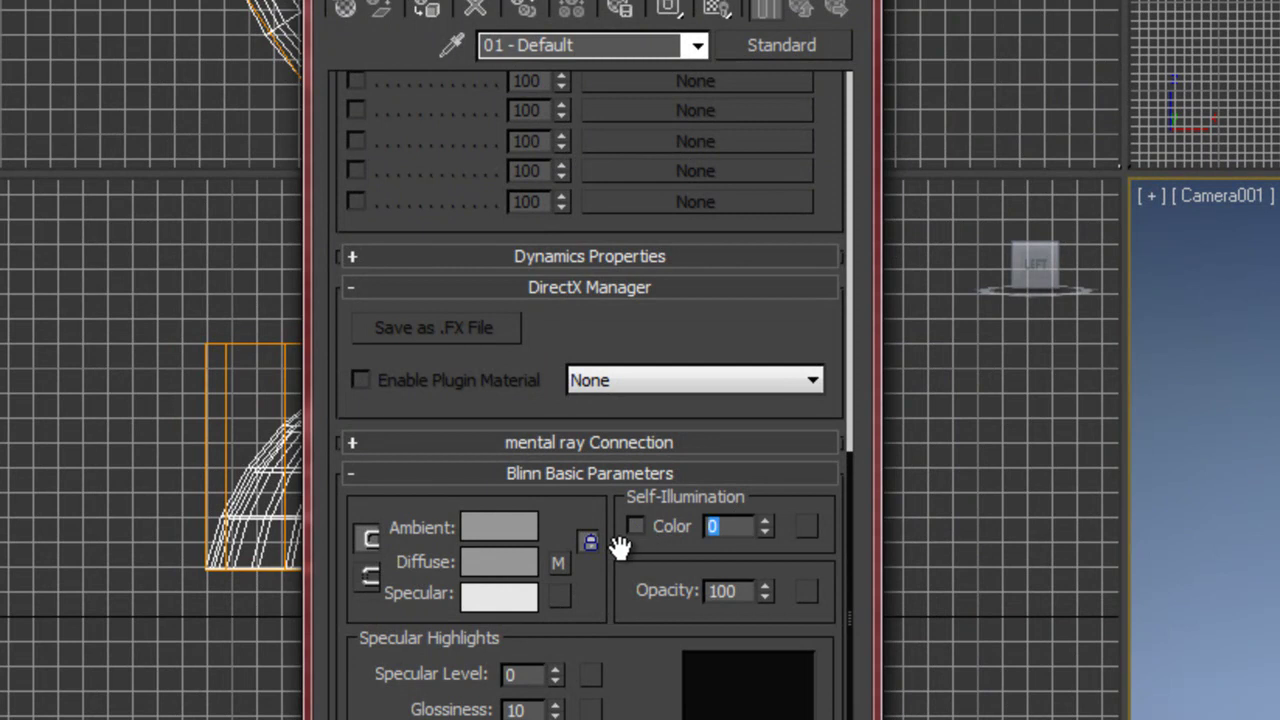
pyautogui.write('100')
pyautogui.press('Return')
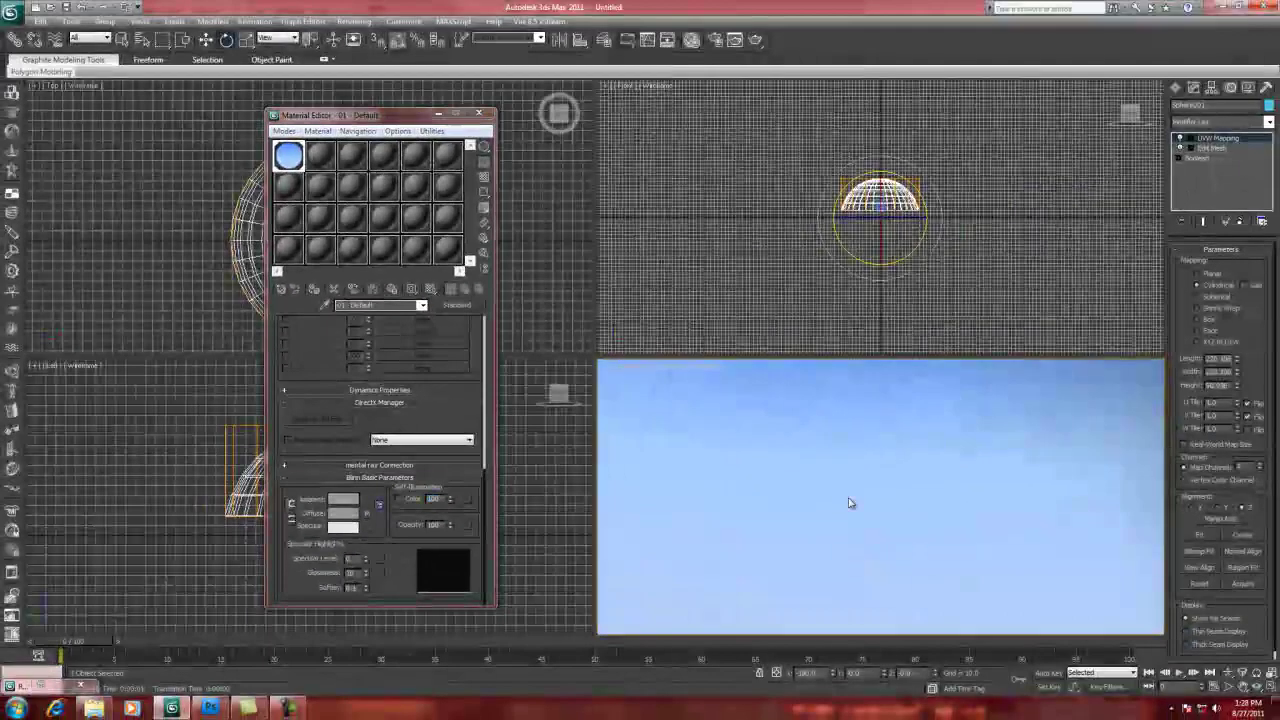
# - Render the Camera001 view to check the fully self-illuminated sky, and close the rendered frame
pyautogui.rightClick(846, 490)
pyautogui.click(757, 40)
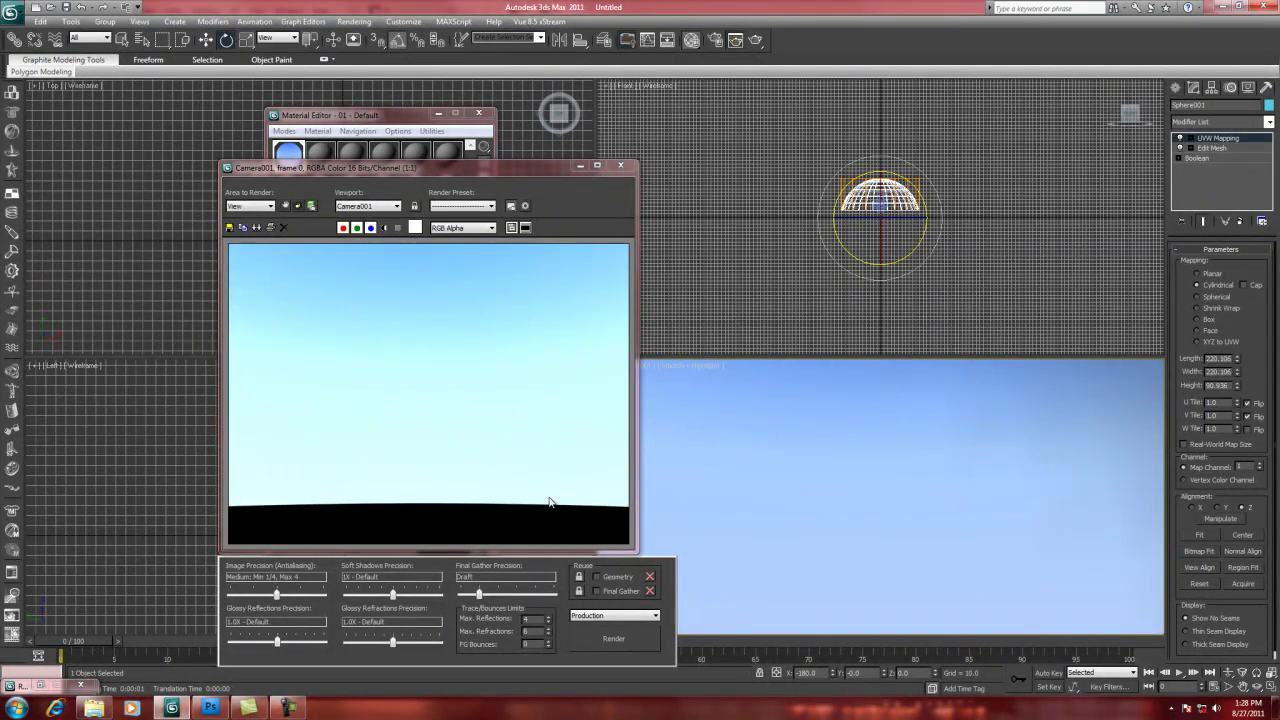
pyautogui.click(620, 167)
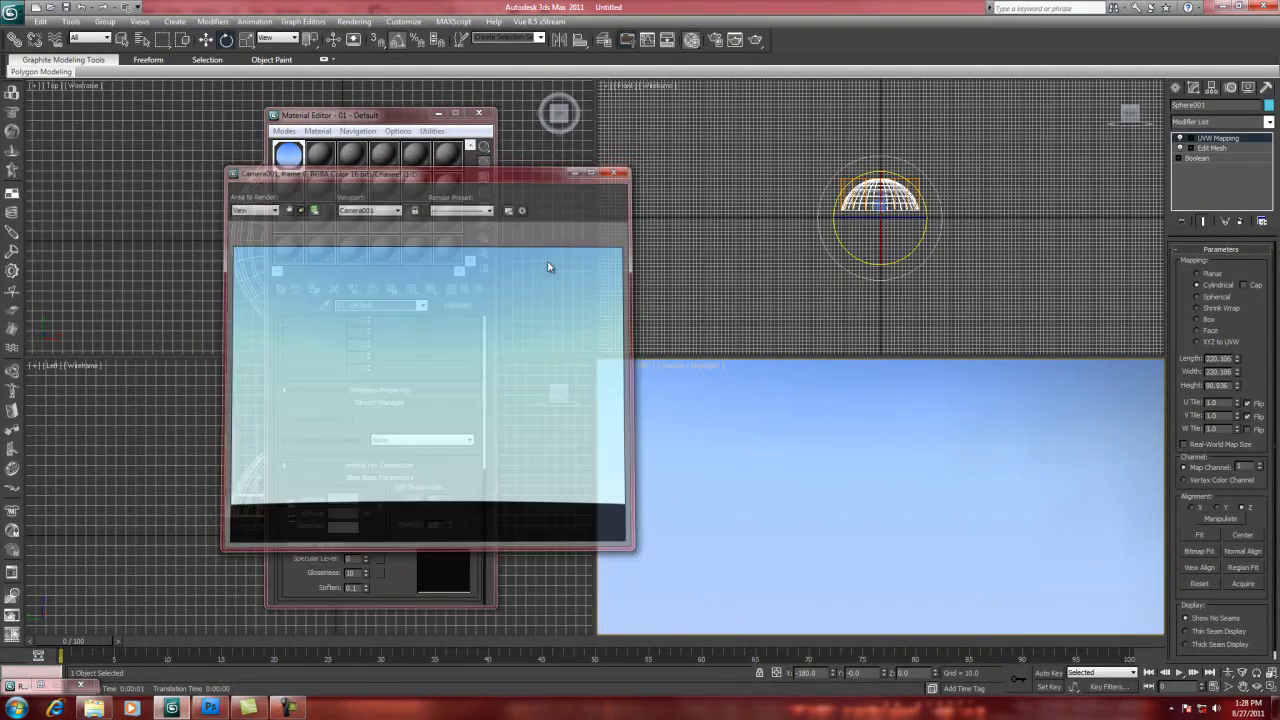
# - Set the sky material's self-illumination to 50, test-render the Camera001 view, and close the frame and the Material Editor
pyautogui.doubleClick(428, 500)
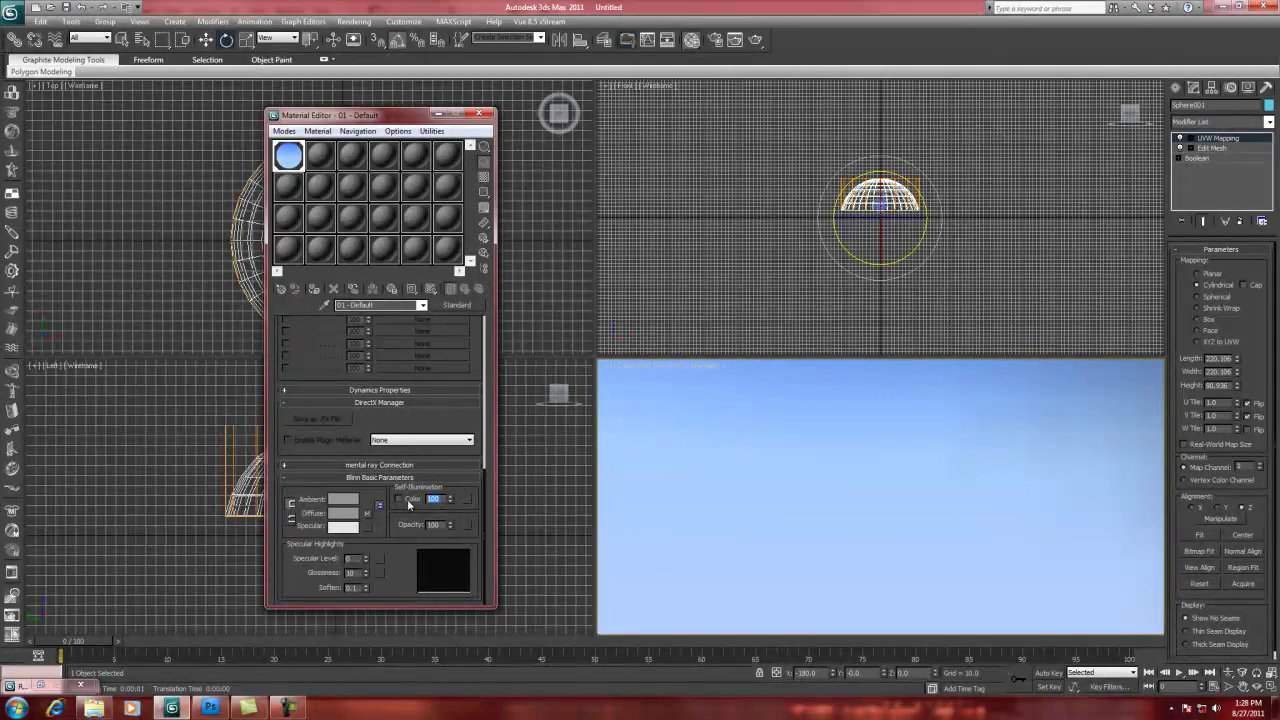
pyautogui.write('50')
pyautogui.press('Return')
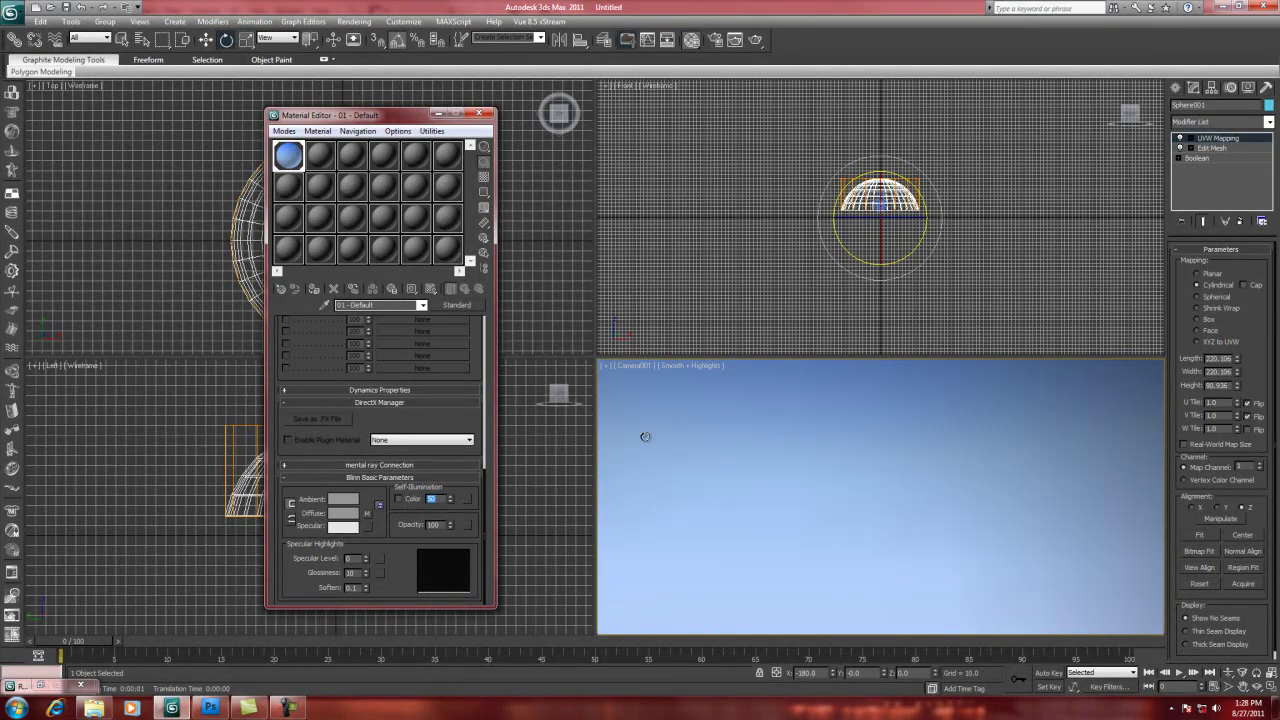
pyautogui.click(757, 40)
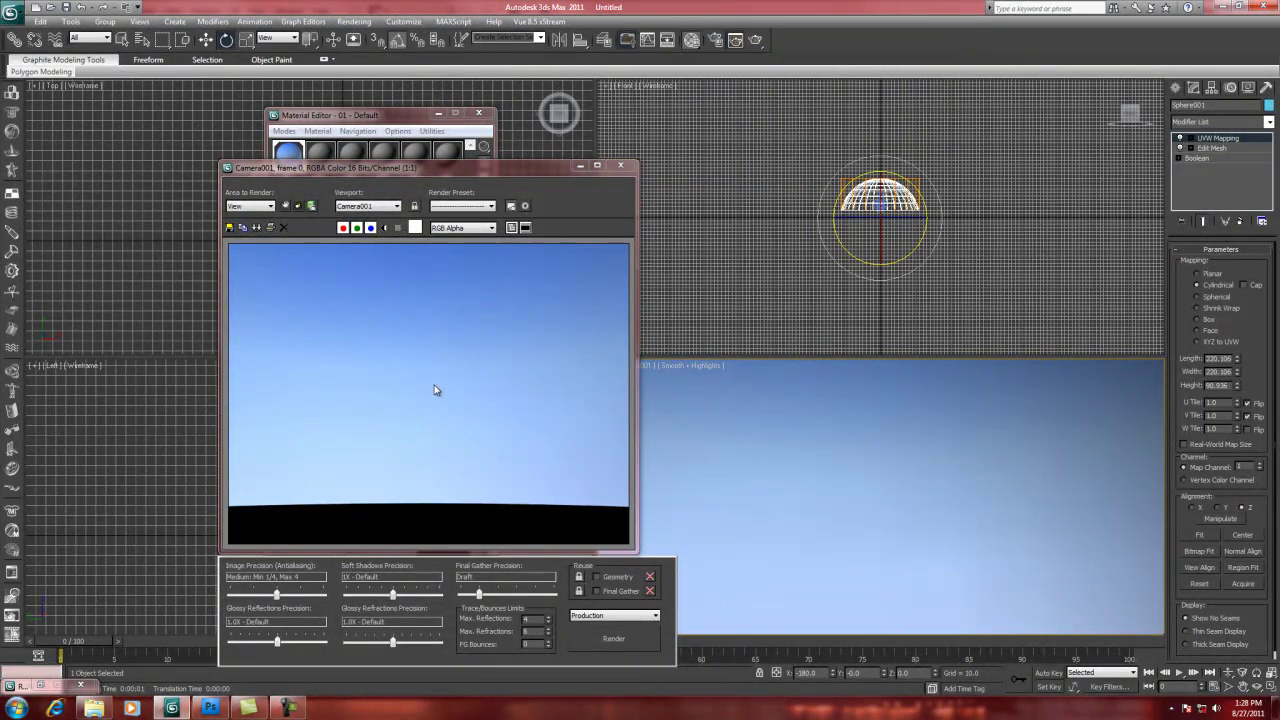
pyautogui.click(620, 166)
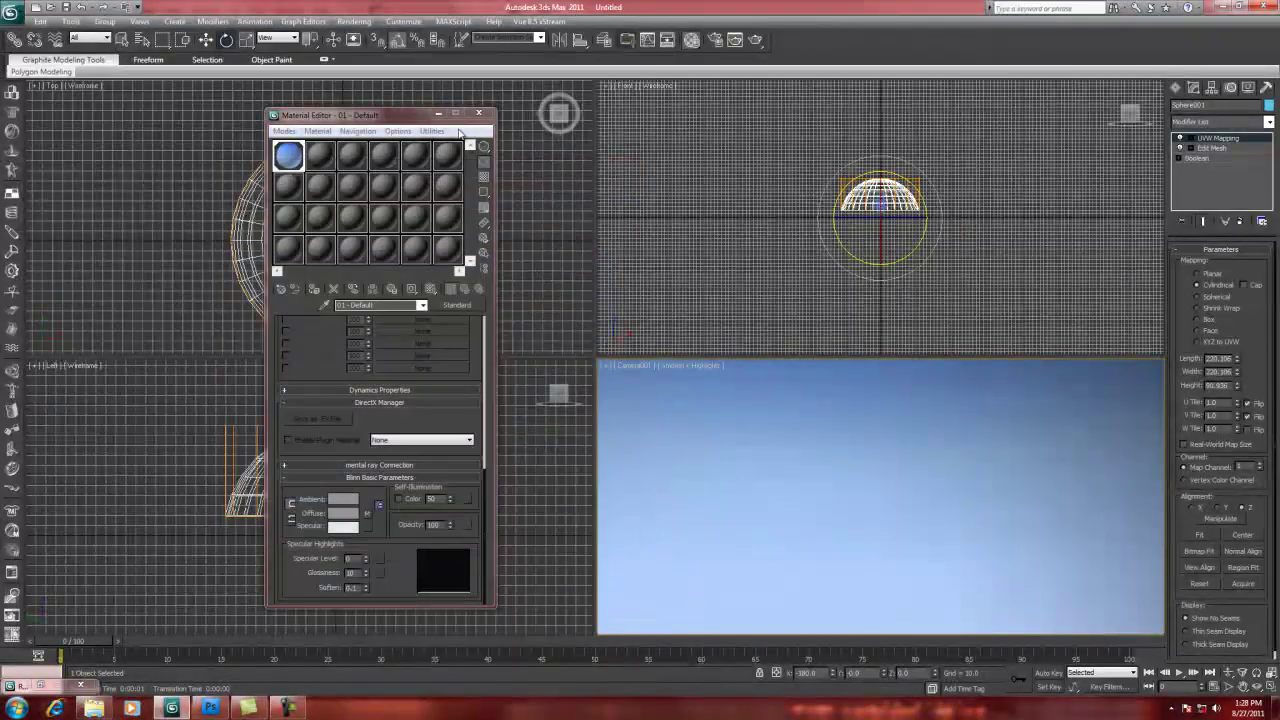
pyautogui.click(478, 113)
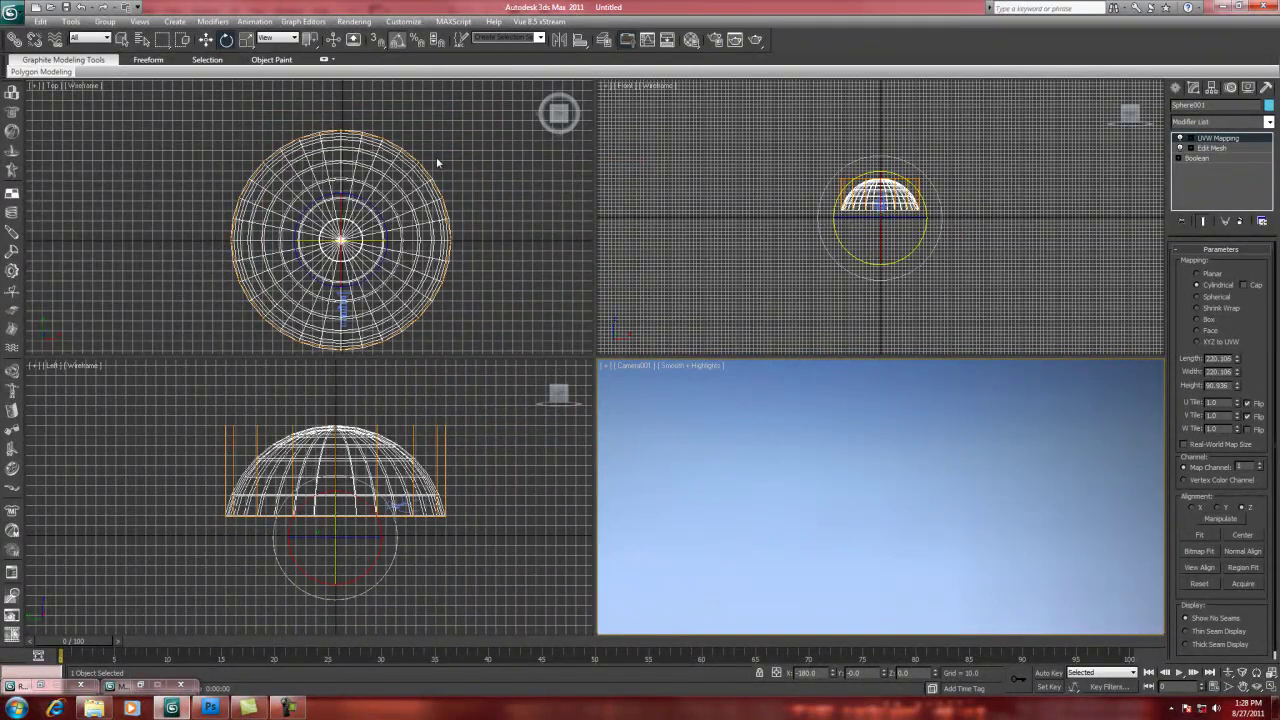
# - Rotate the camera up toward the top of the dome, and render the Camera001 view to check the upper sky
pyautogui.click(226, 40)
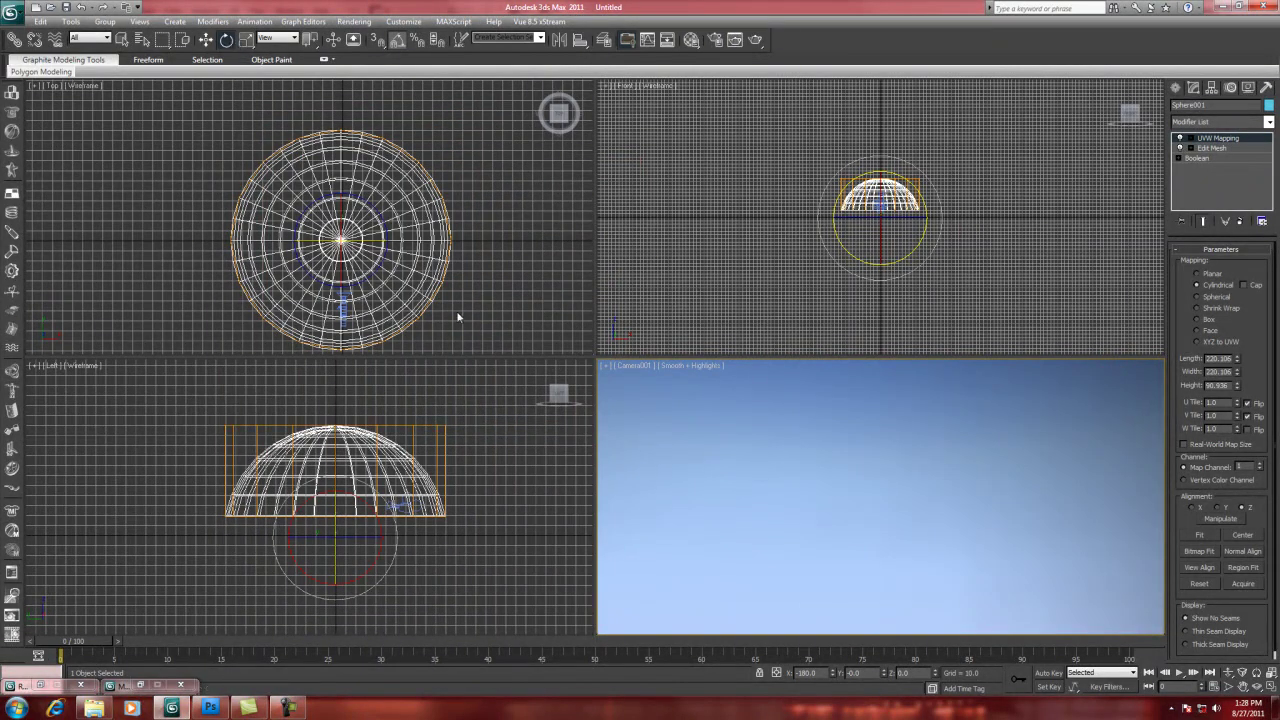
pyautogui.click(344, 312)
pyautogui.moveTo(344, 308); pyautogui.dragTo(343, 305)
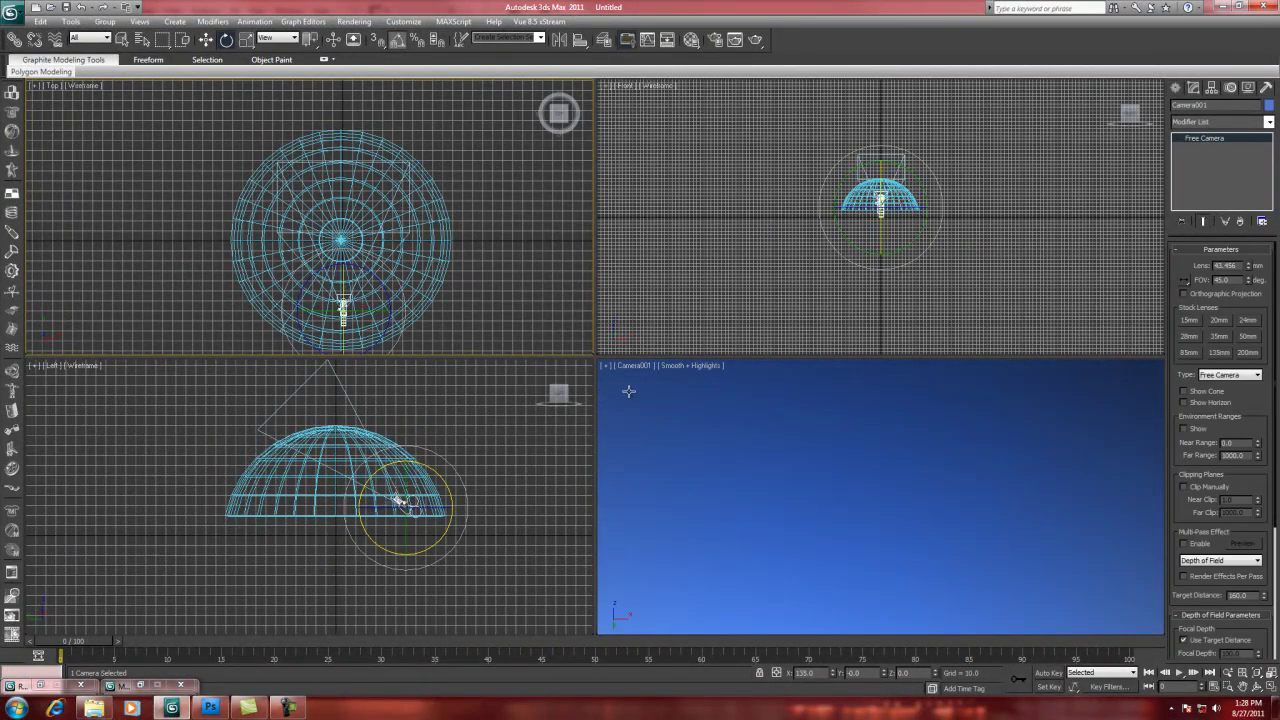
pyautogui.click(755, 40)
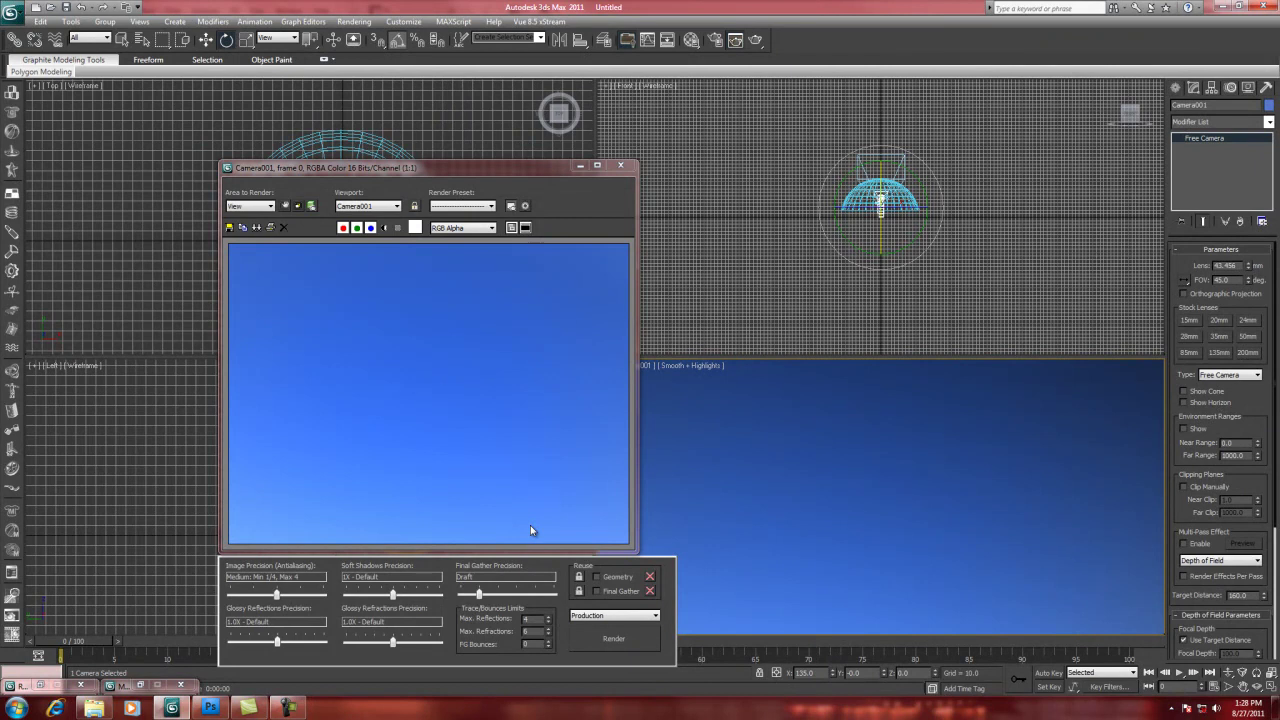
pyautogui.click(620, 165)
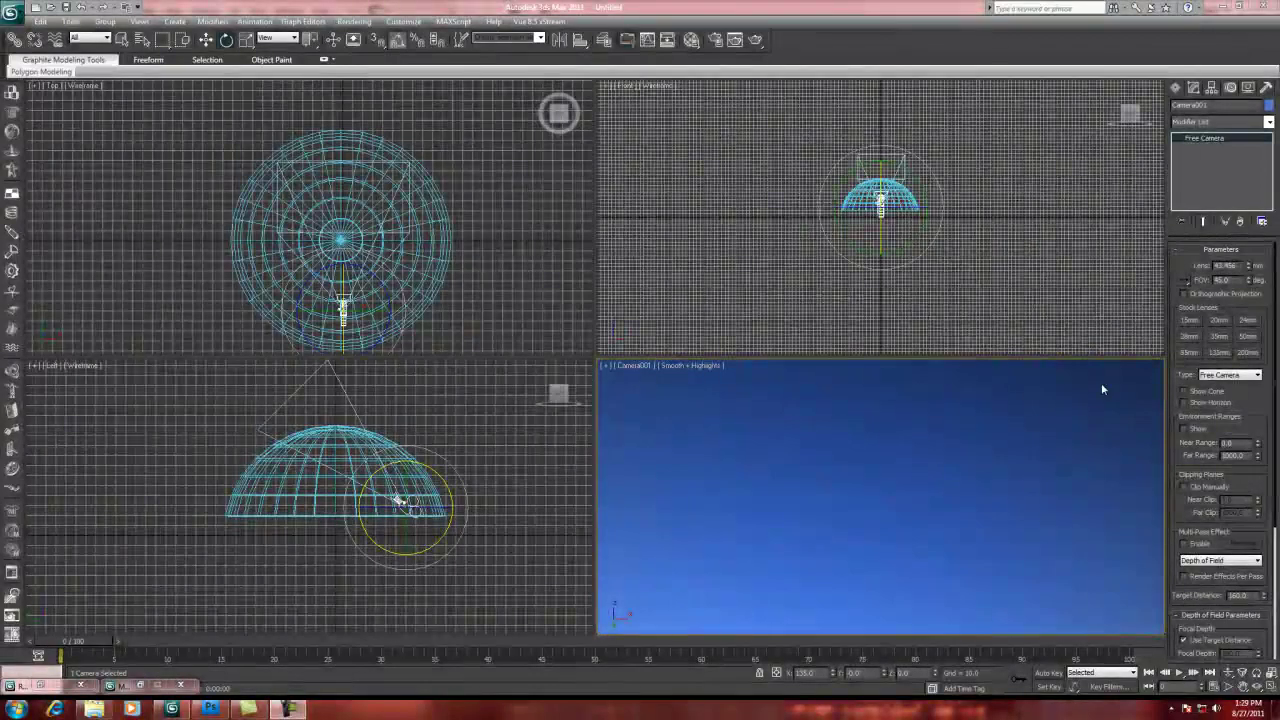
pyautogui.press('w')
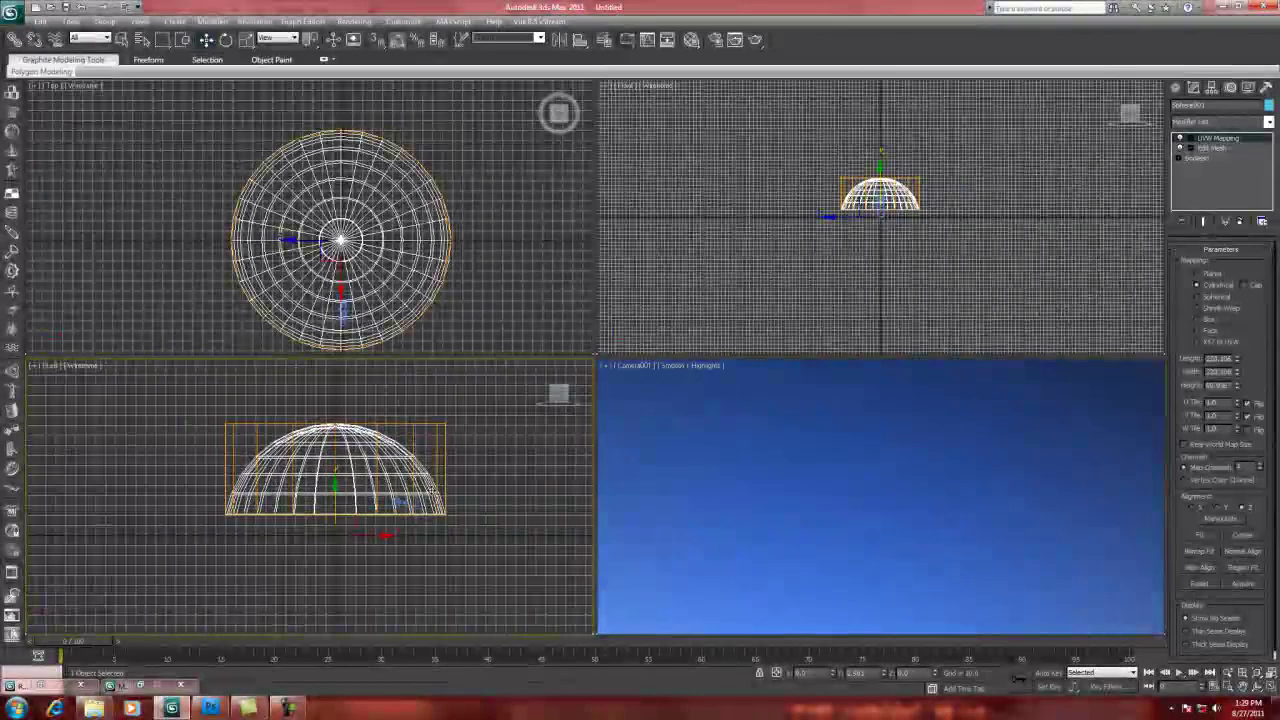
pyautogui.click(405, 500)
pyautogui.click(405, 500)
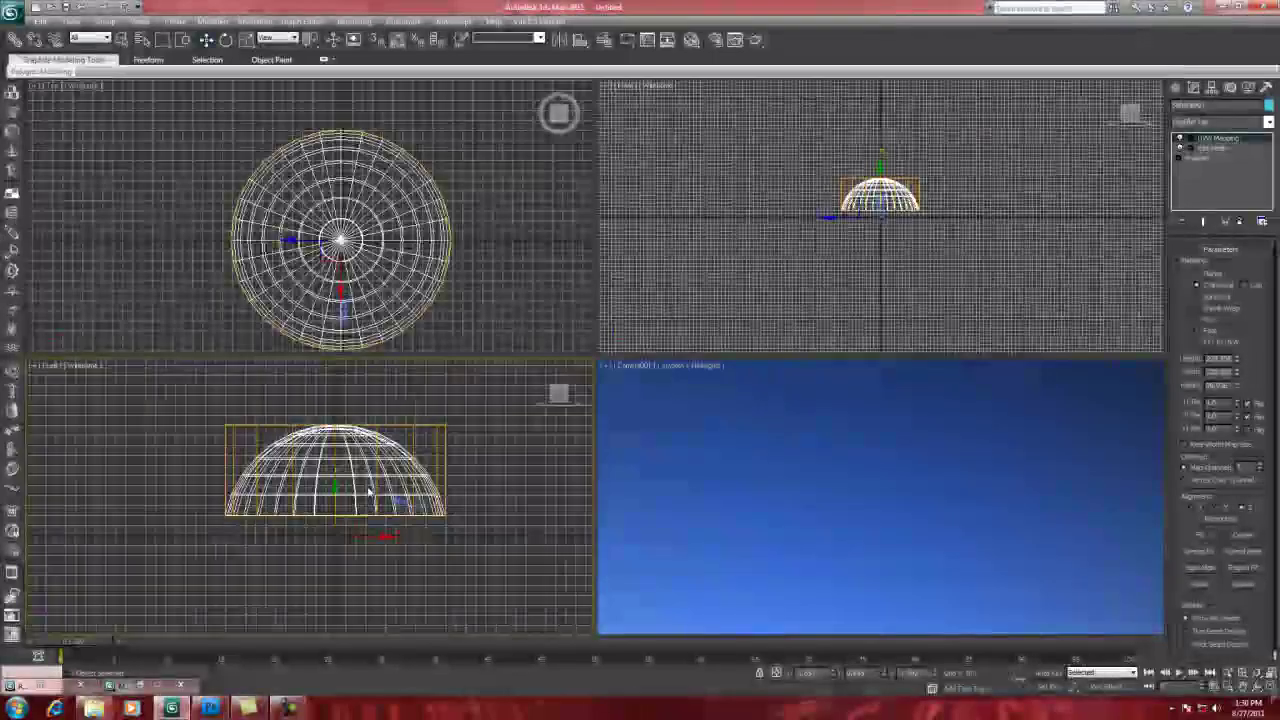
pyautogui.rightClick(367, 487)
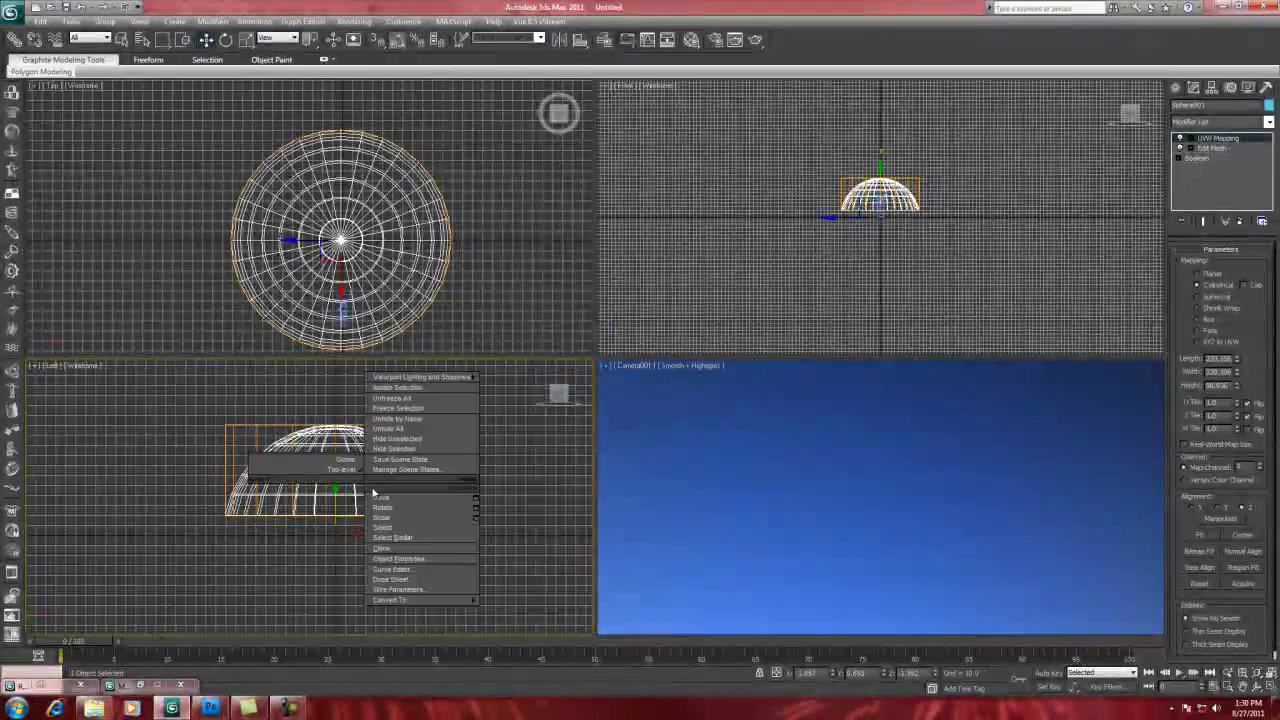
pyautogui.click(524, 456)
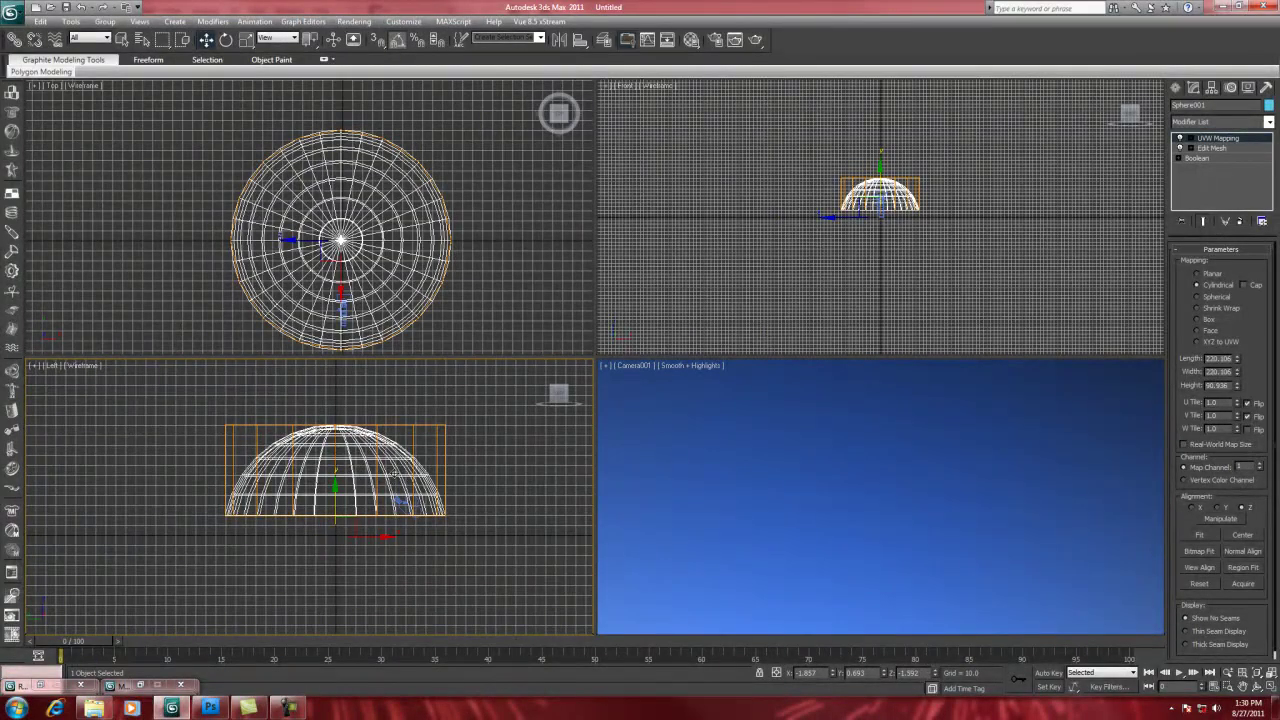
# - Move the camera back to the dome's rim in the Left view and rotate it down toward the horizon
pyautogui.click(400, 502)
pyautogui.moveTo(400, 502); pyautogui.dragTo(445, 506)
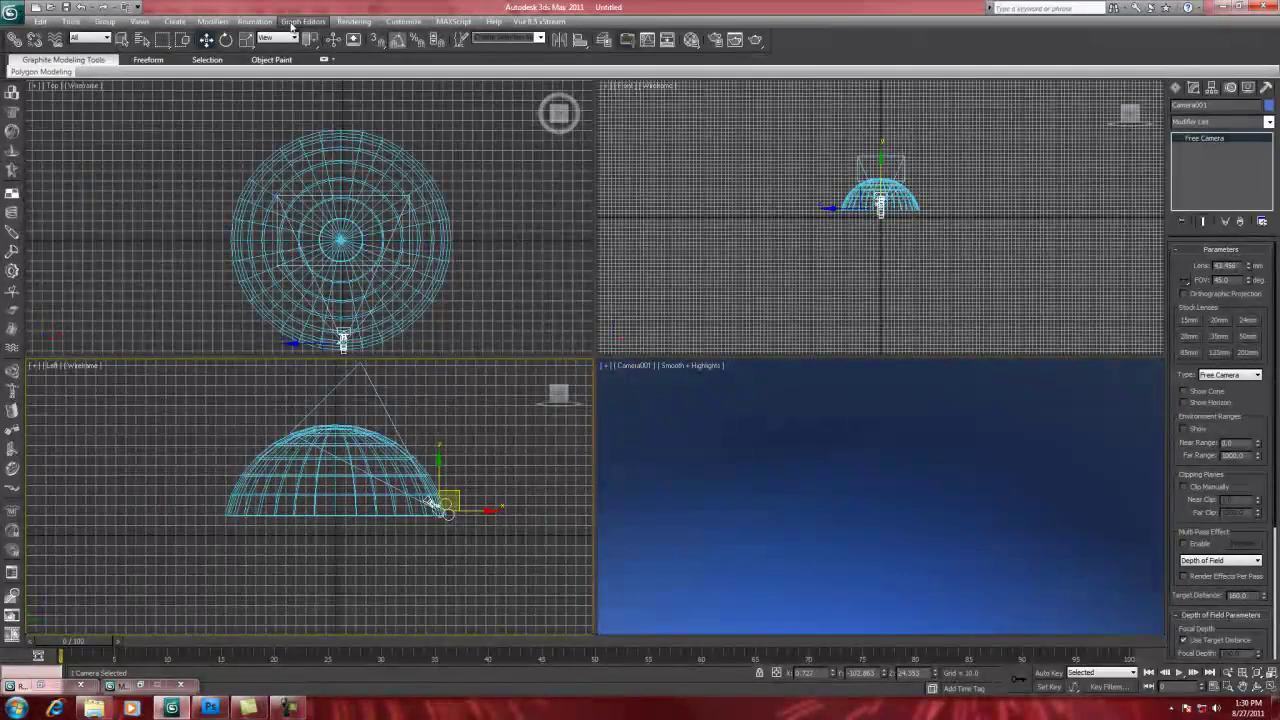
pyautogui.click(226, 39)
pyautogui.moveTo(400, 475); pyautogui.dragTo(392, 510)
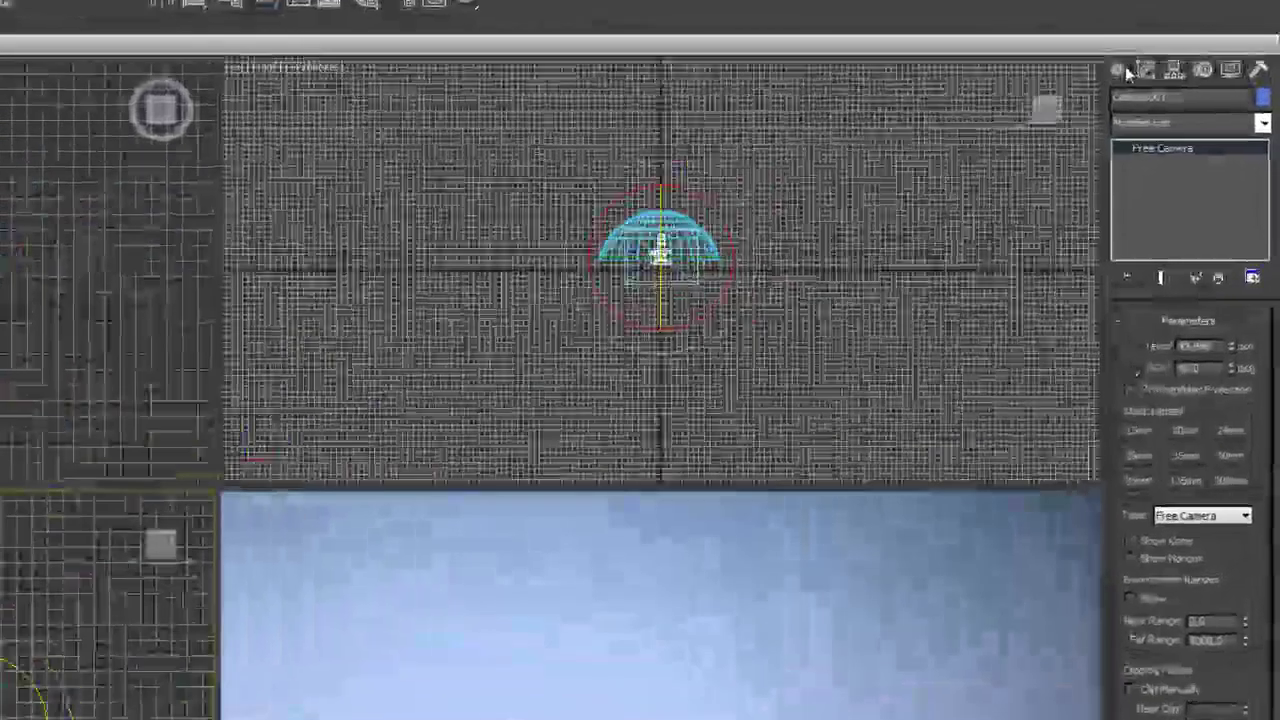
# - Create a standard primitive plane about 238 long and 265 wide under the dome in the Top view
pyautogui.click(1161, 84)
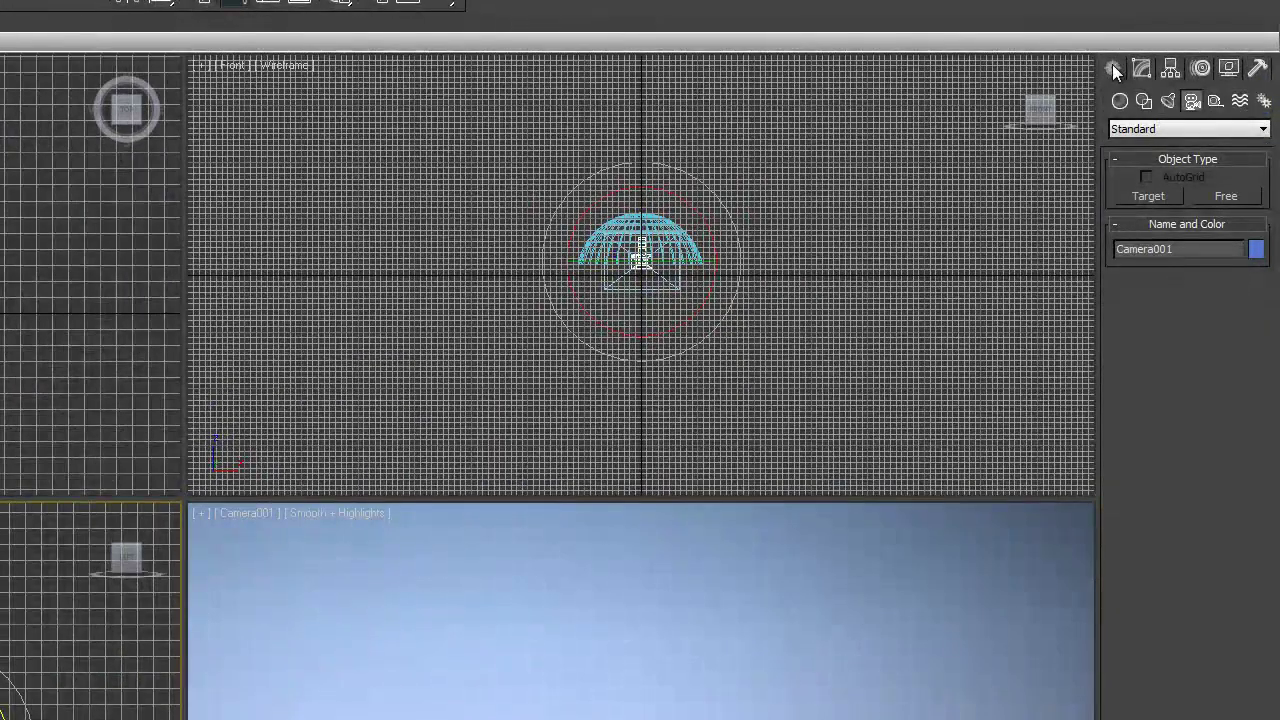
pyautogui.click(1262, 130)
pyautogui.click(1262, 133)
pyautogui.click(1120, 101)
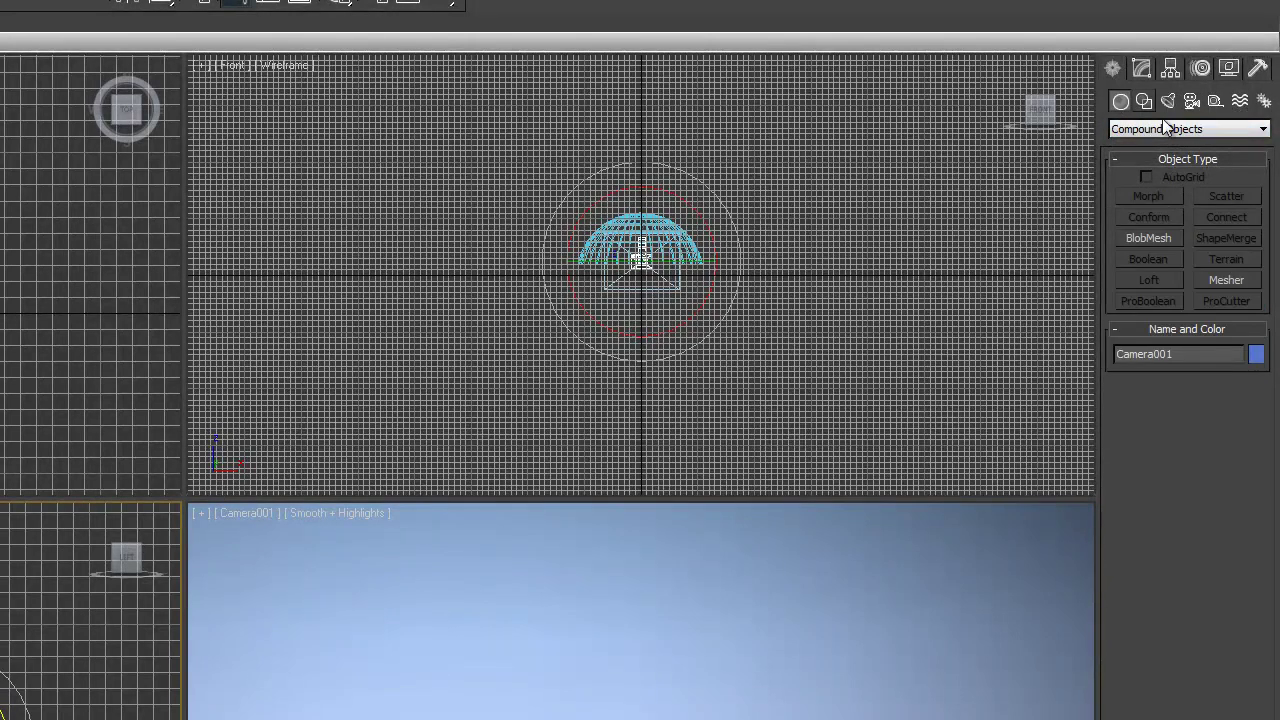
pyautogui.click(1262, 132)
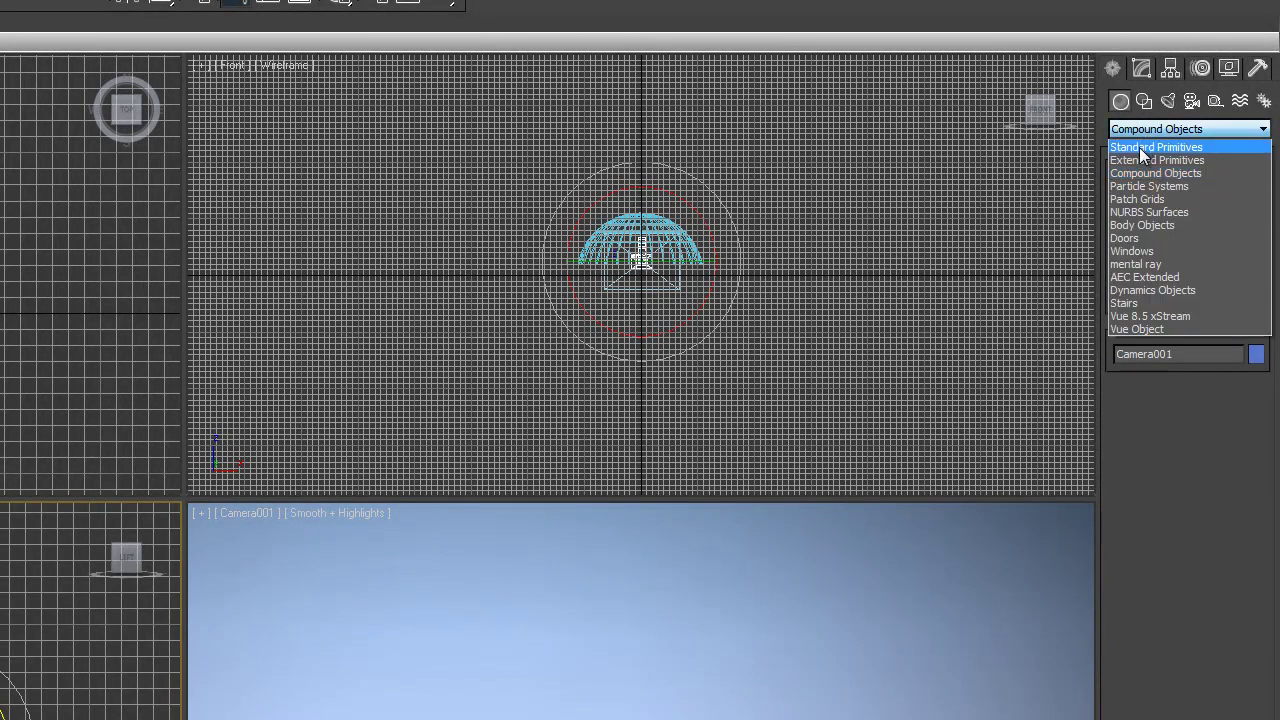
pyautogui.click(1163, 146)
pyautogui.click(1236, 282)
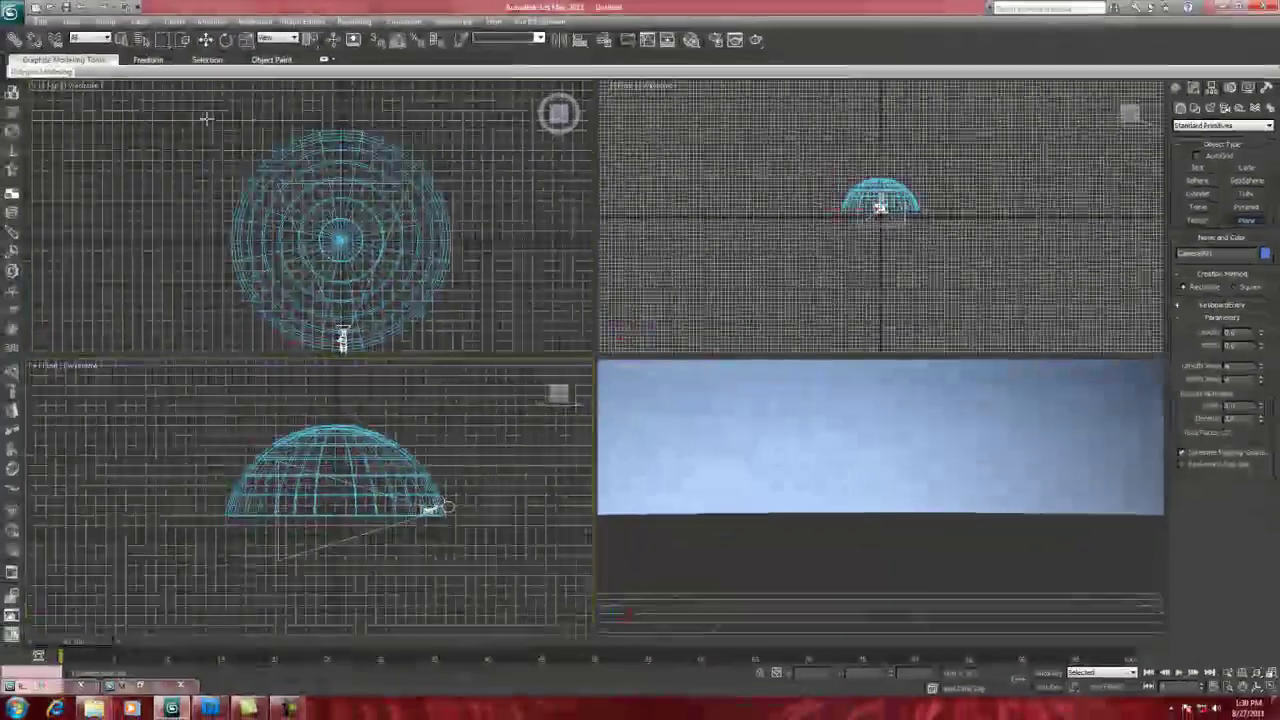
pyautogui.moveTo(206, 120); pyautogui.dragTo(473, 356)
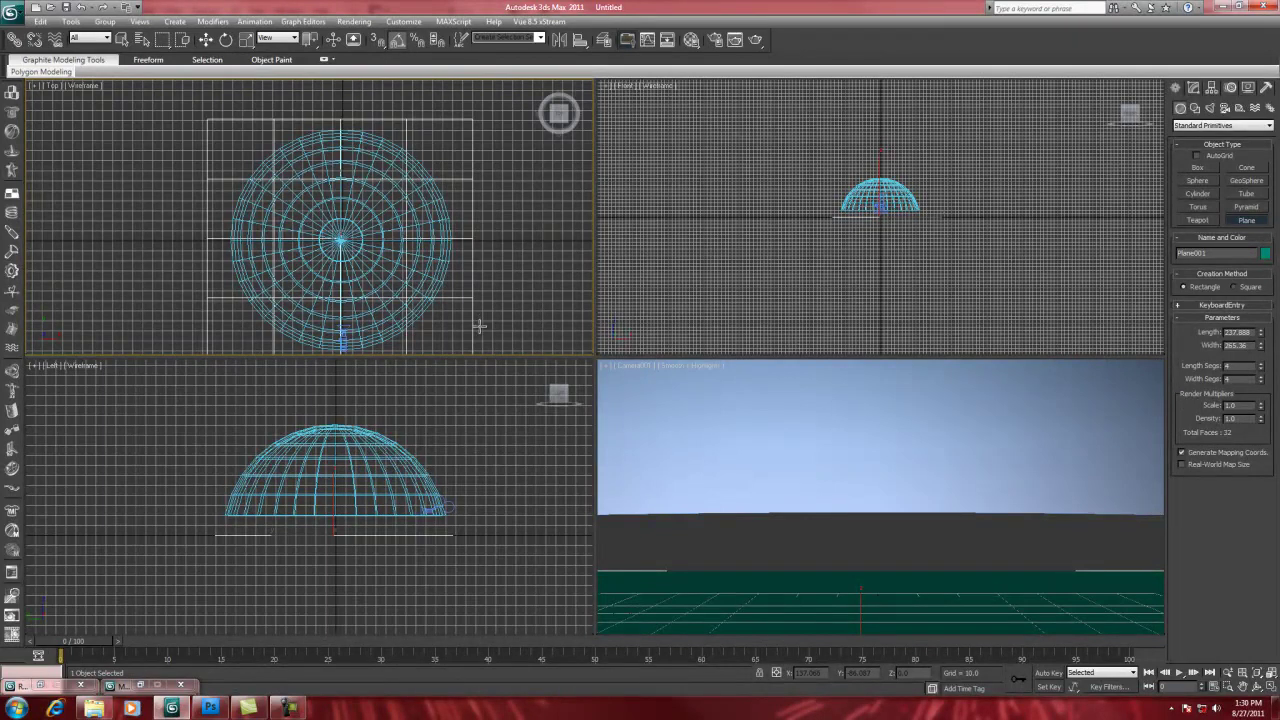
# - Move the ground plane up to the base of the dome in the Left view
pyautogui.click(205, 39)
pyautogui.click(341, 505)
pyautogui.moveTo(337, 495); pyautogui.dragTo(338, 473)
pyautogui.hotkey('ctrl', 'z')
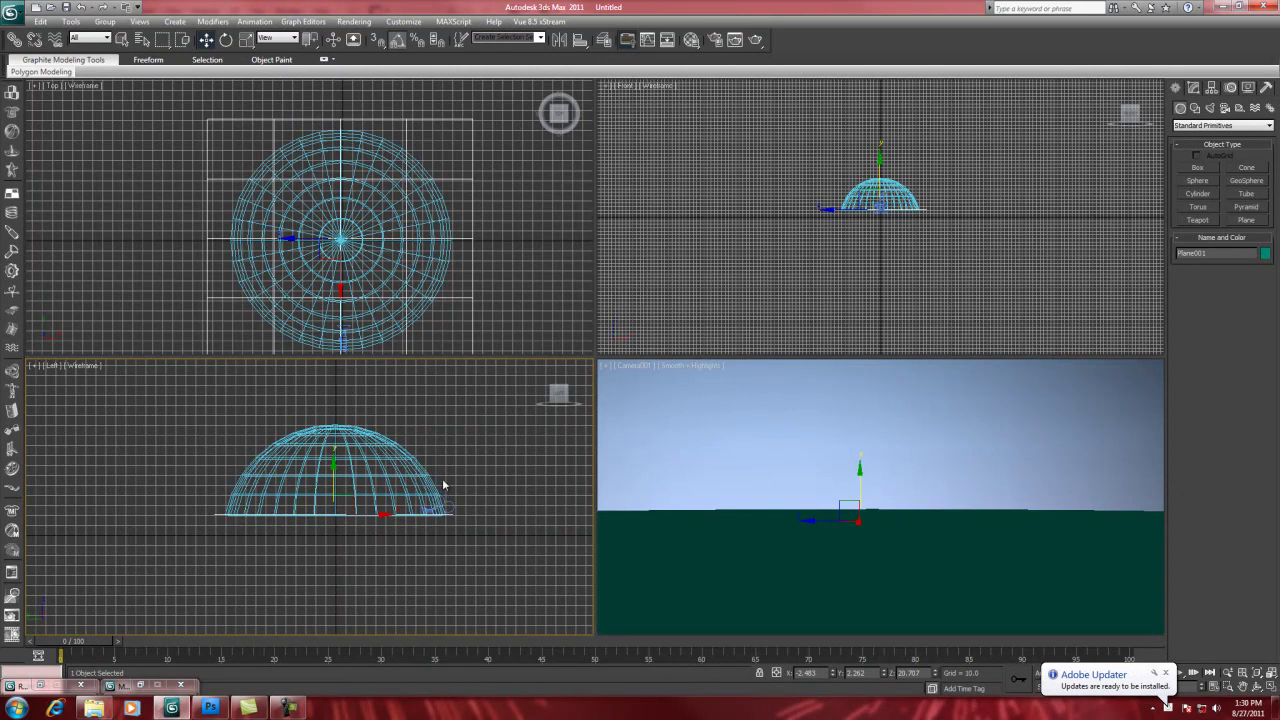
# - Set the plane's length segments and width segments to 50 each
pyautogui.click(1194, 88)
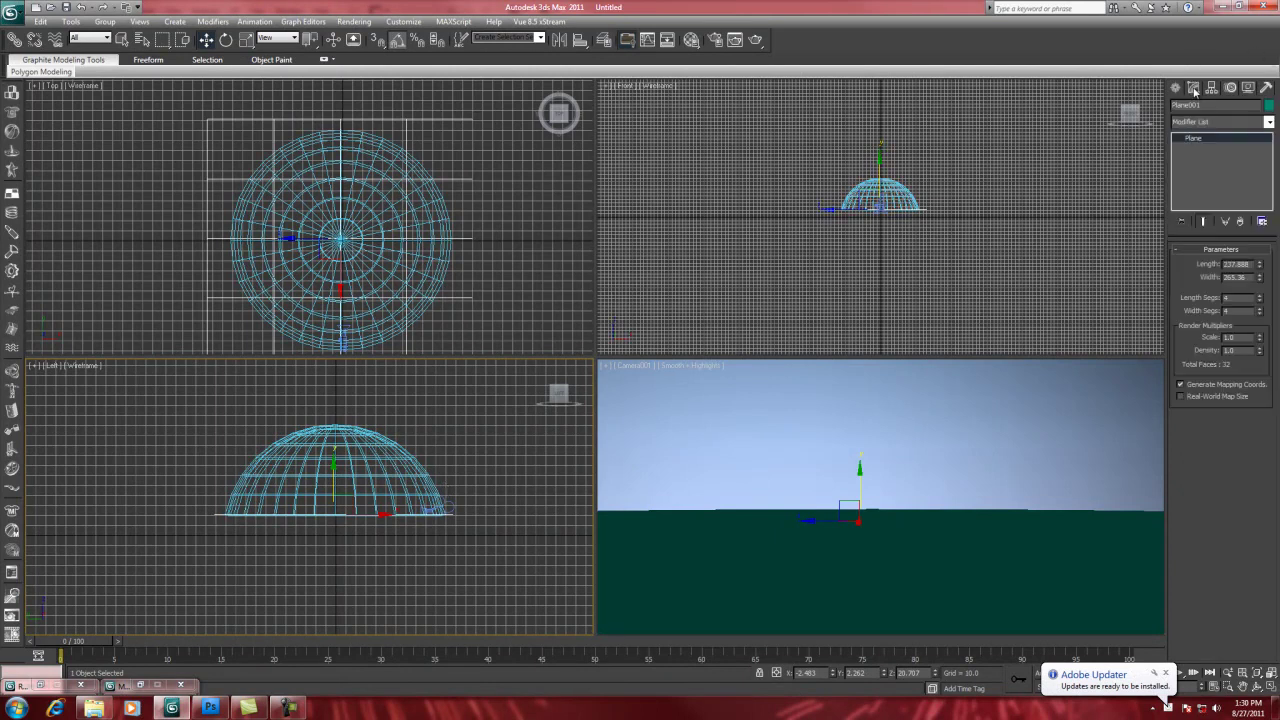
pyautogui.click(1235, 297)
pyautogui.write('50')
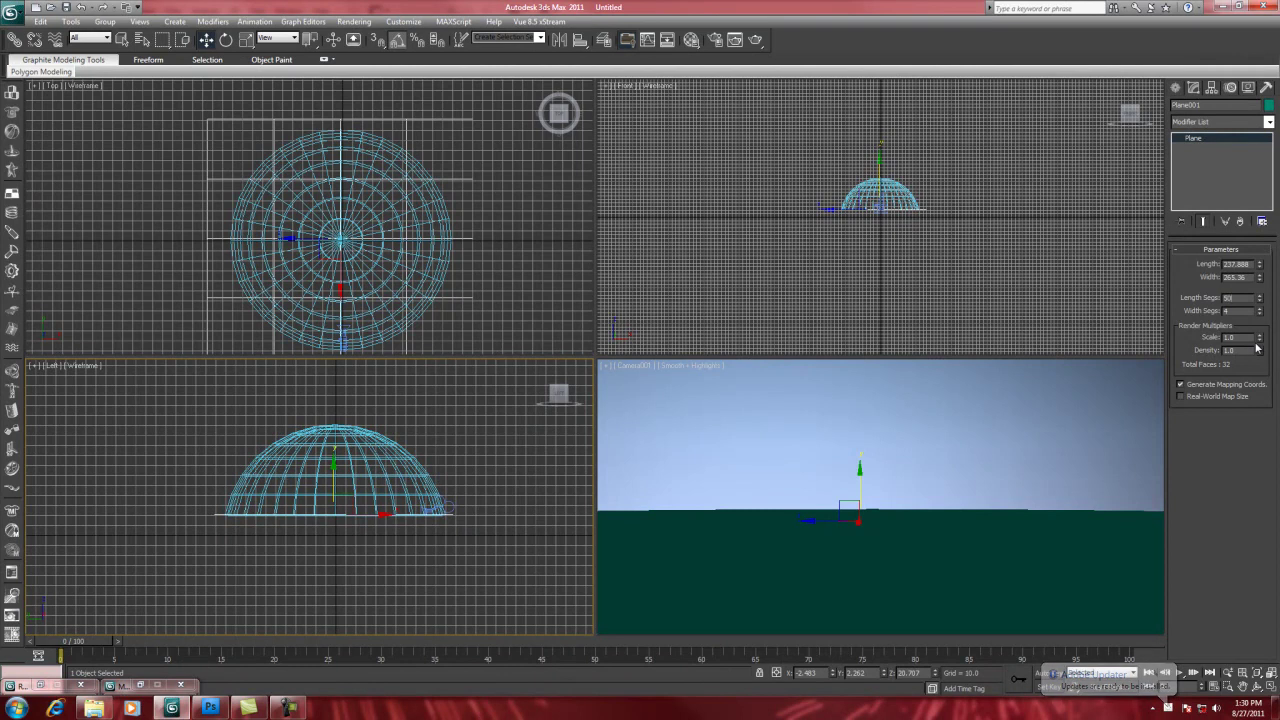
pyautogui.press('Tab')
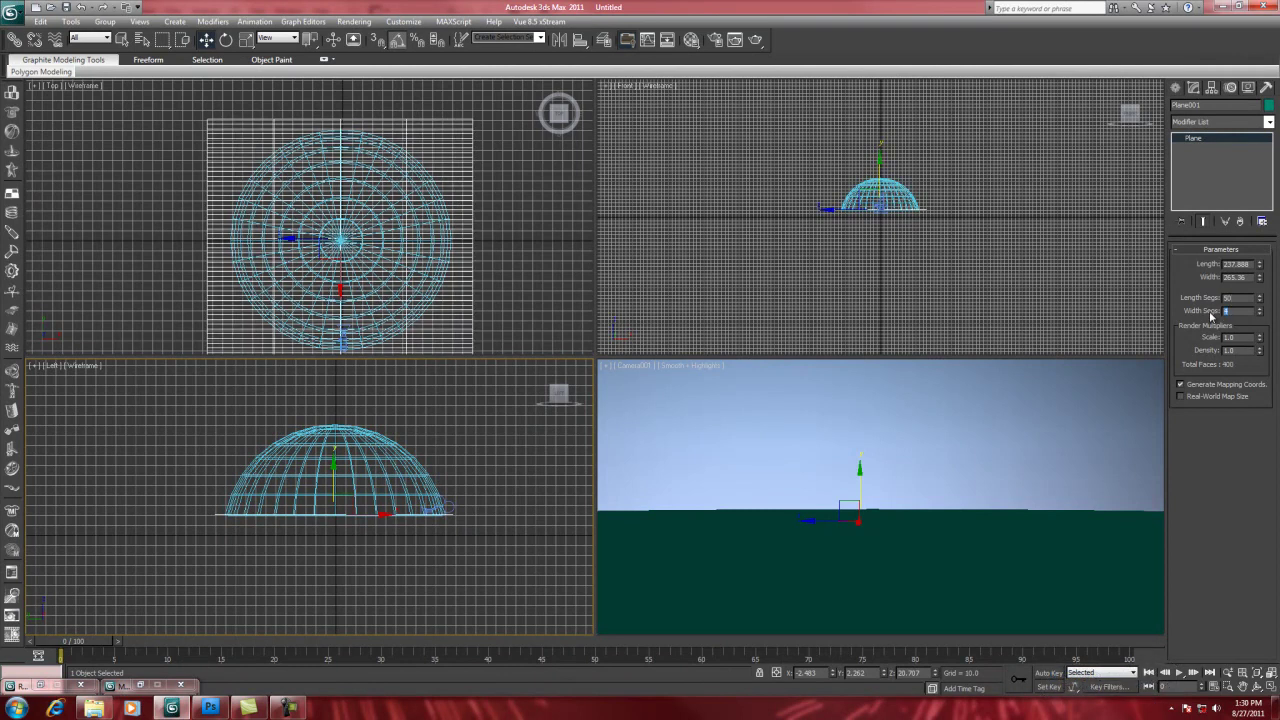
pyautogui.write('50')
pyautogui.press('Return')
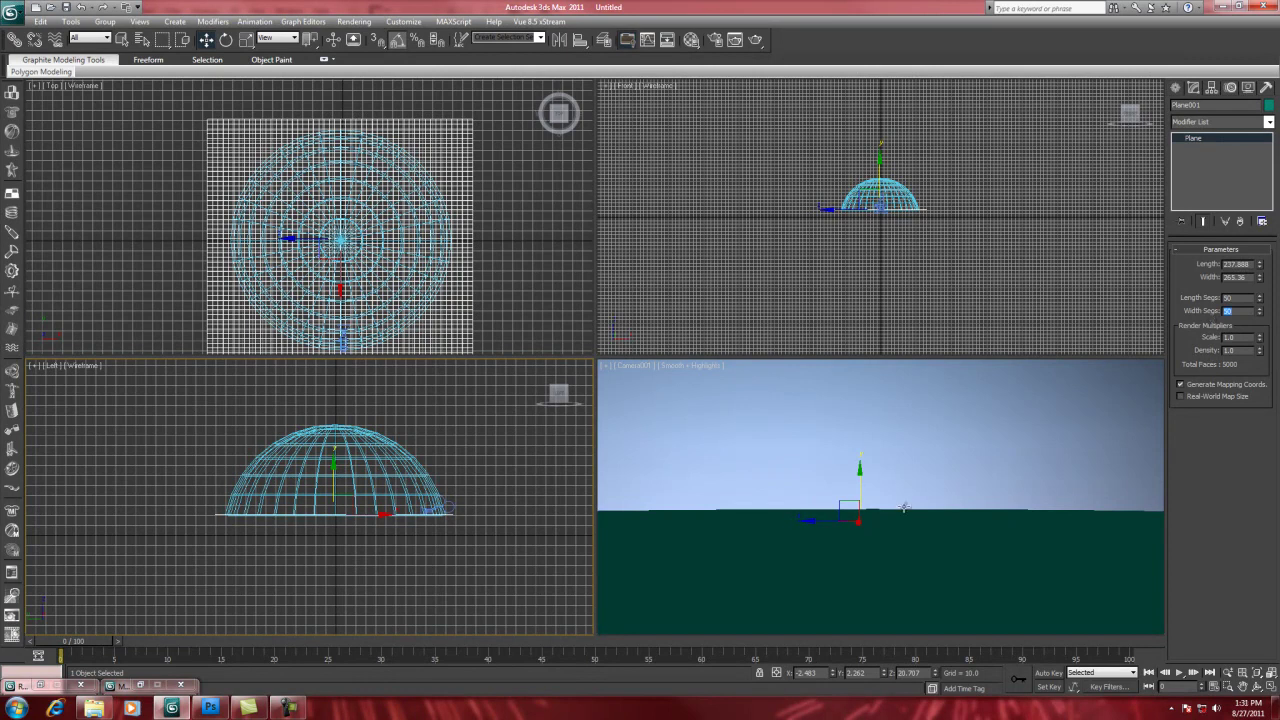
# - Add an Edit Mesh modifier to the plane and enter vertex sub-object editing
pyautogui.moveTo(562, 398)
pyautogui.click(1268, 121)
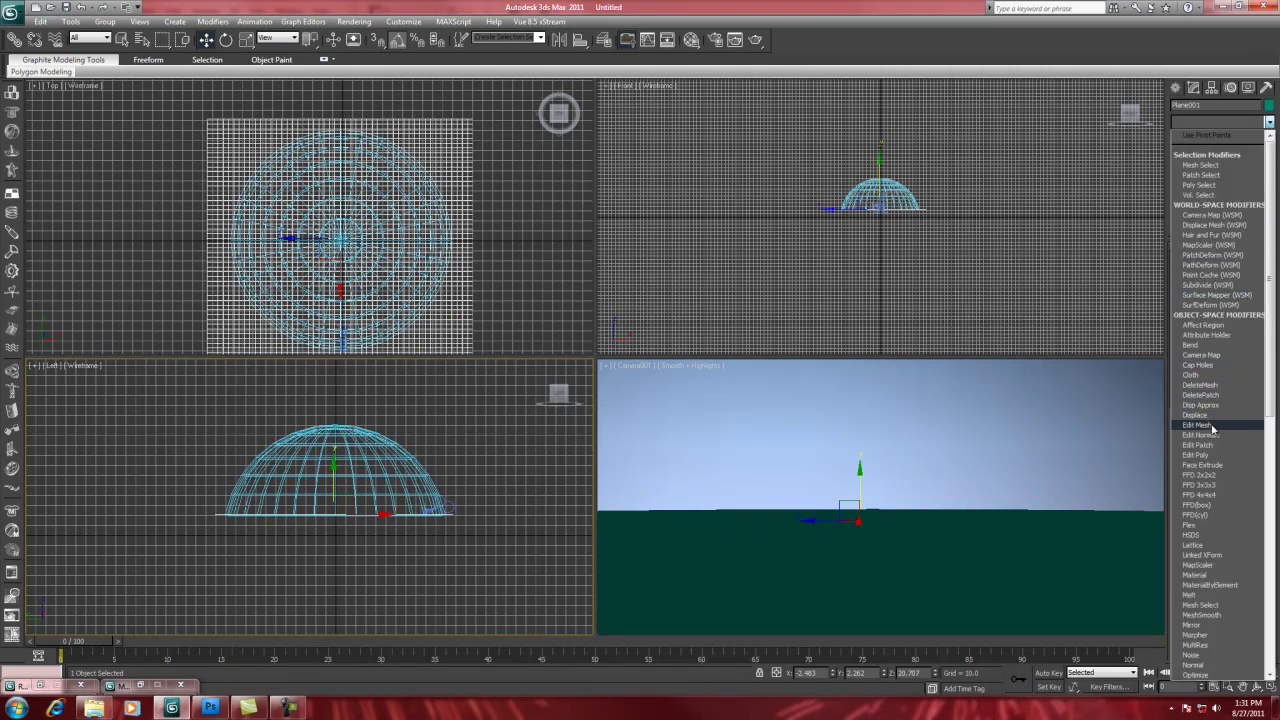
pyautogui.click(1213, 425)
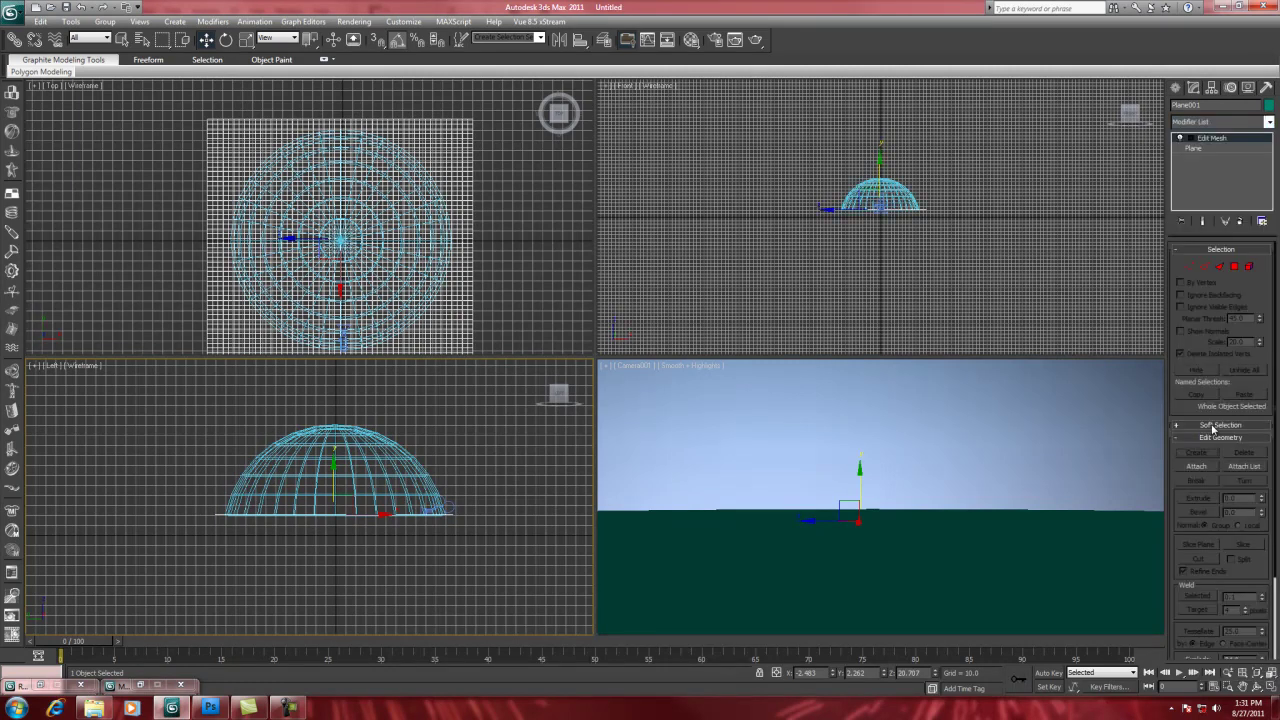
pyautogui.click(1191, 267)
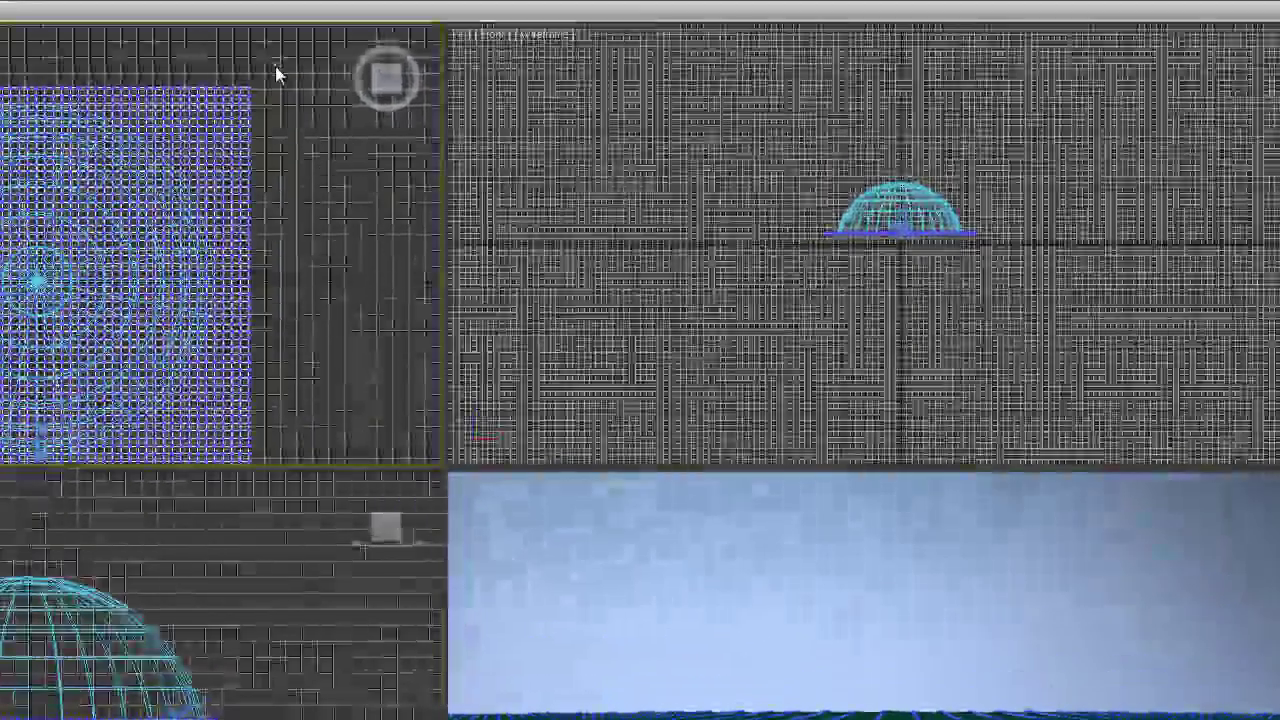
# - Try rectangular selections of vertices near the plane's far right corner in the Top view, and leave vertex editing
pyautogui.moveTo(278, 75); pyautogui.dragTo(69, 132)
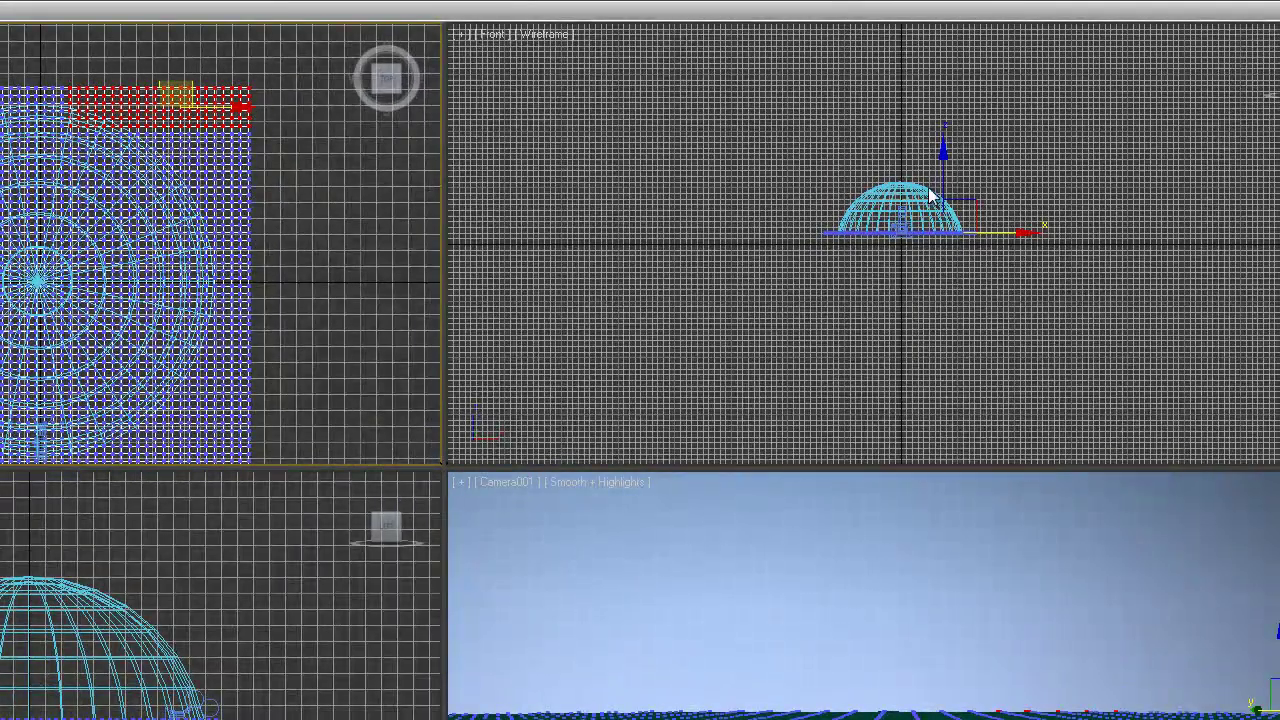
pyautogui.middleClick(930, 197)
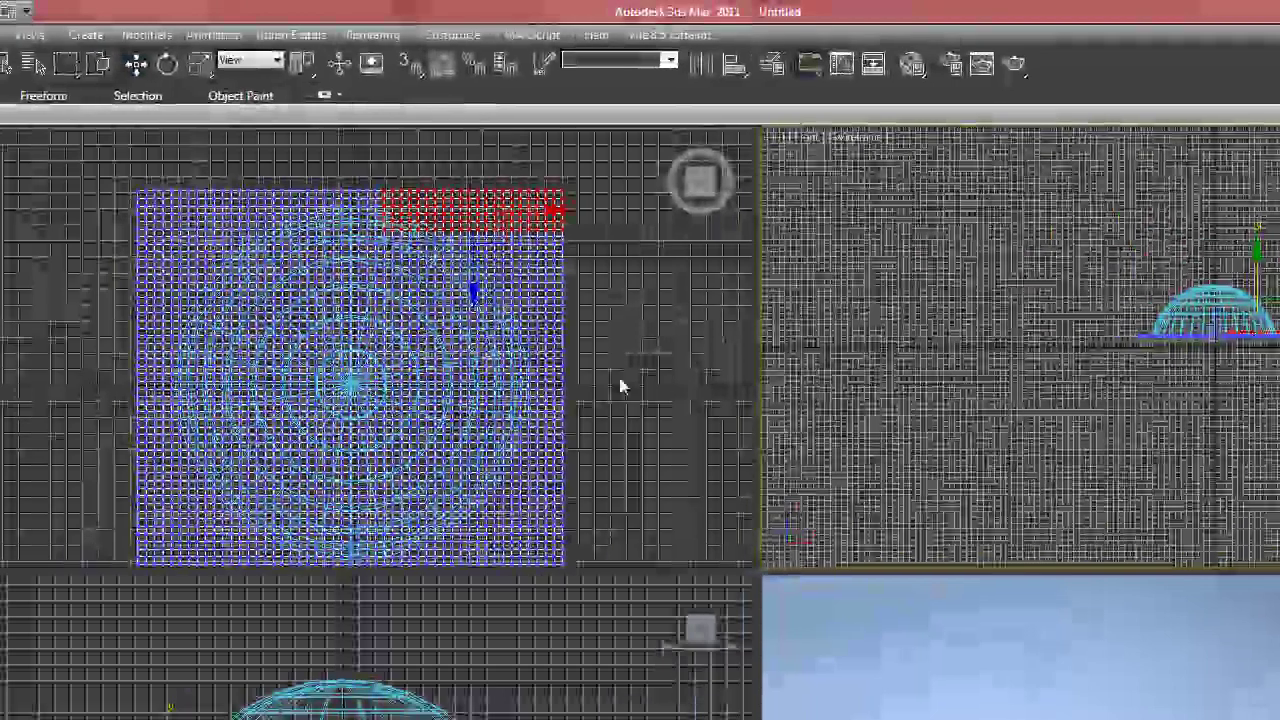
pyautogui.click(574, 253)
pyautogui.moveTo(571, 218); pyautogui.dragTo(455, 256)
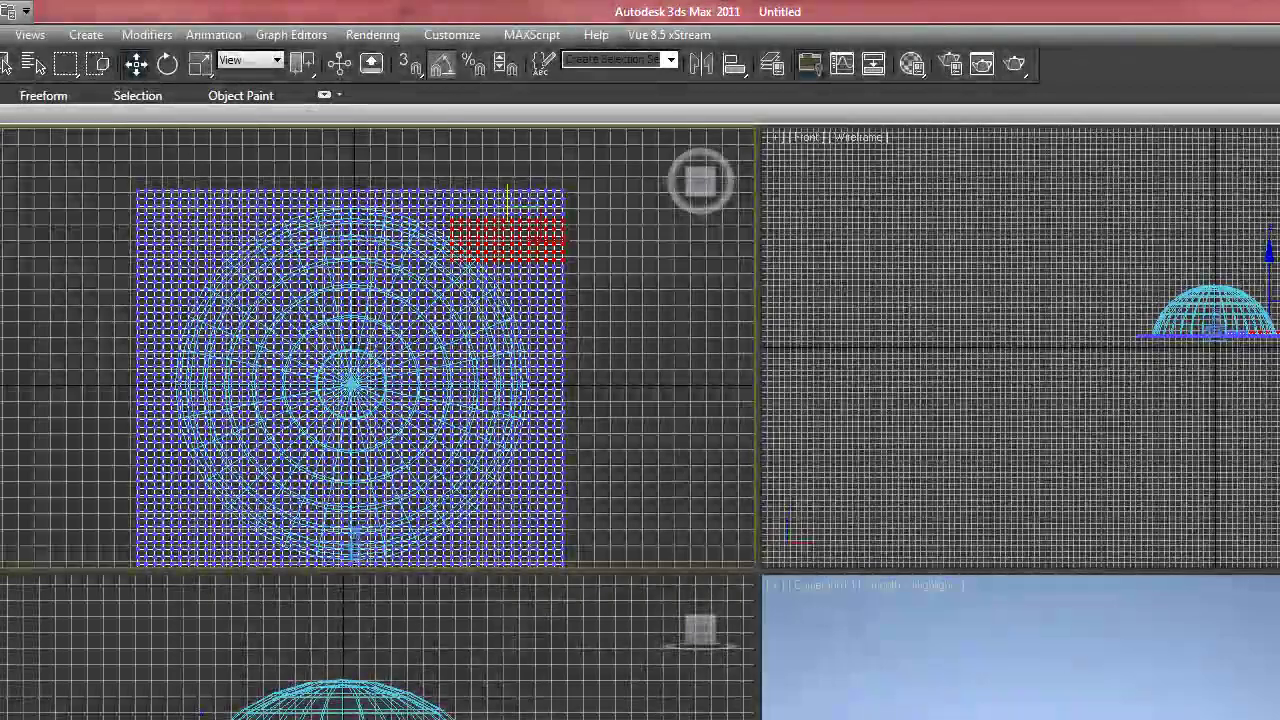
pyautogui.press('4')
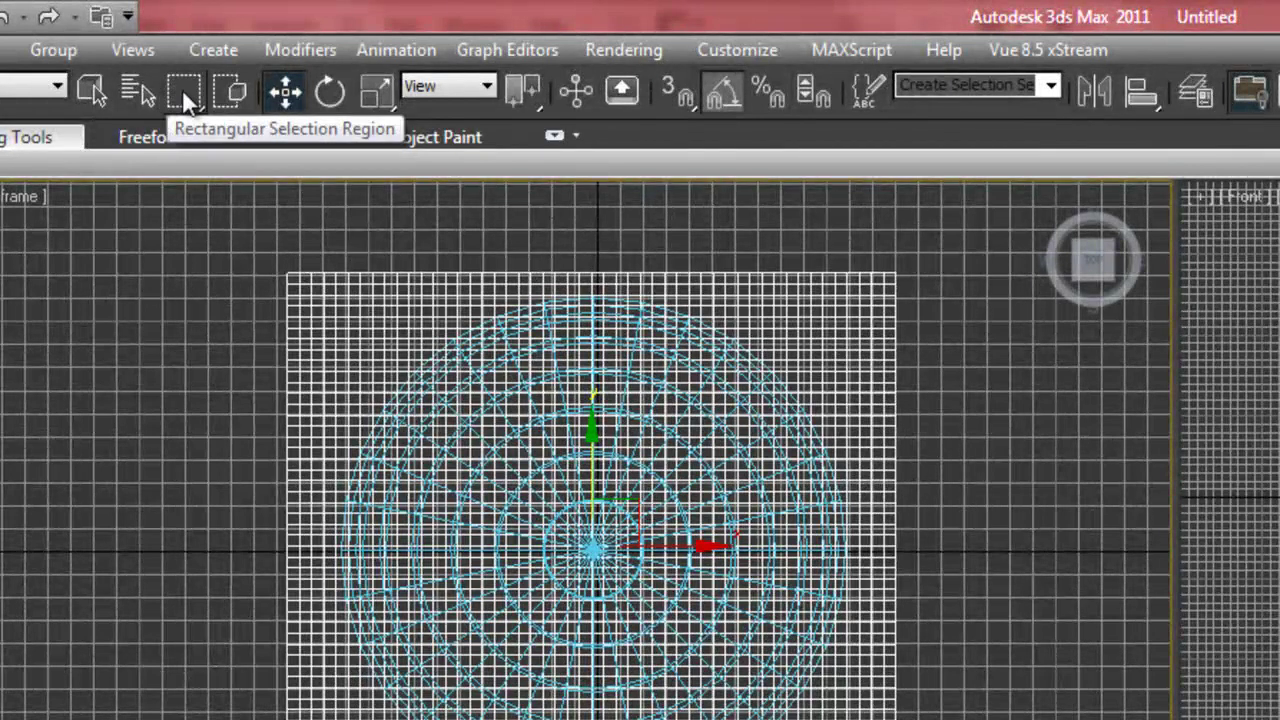
# - Switch the selection region to Paint, clear the combined dome and plane selection, and reselect the ground plane
pyautogui.moveTo(182, 89); pyautogui.dragTo(192, 321)
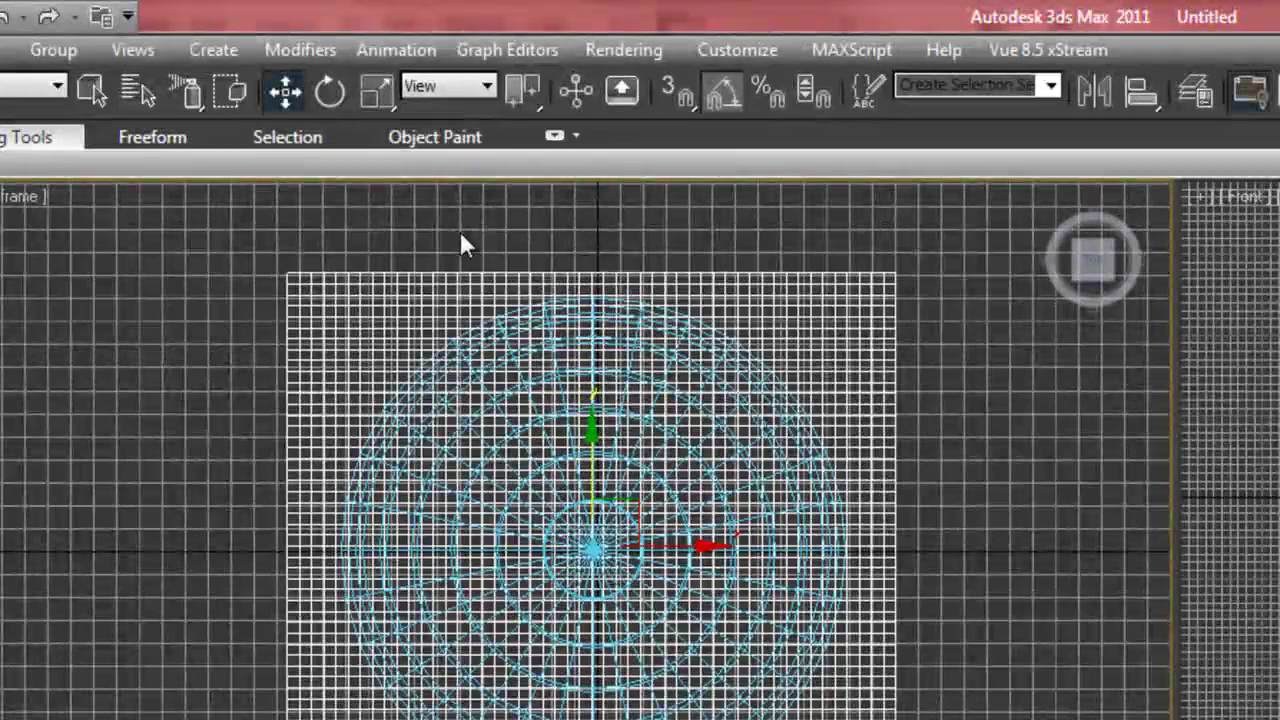
pyautogui.moveTo(460, 231)
pyautogui.mouseDown()
pyautogui.moveTo(488, 272)
pyautogui.moveTo(483, 305)
pyautogui.moveTo(444, 334)
pyautogui.mouseUp()
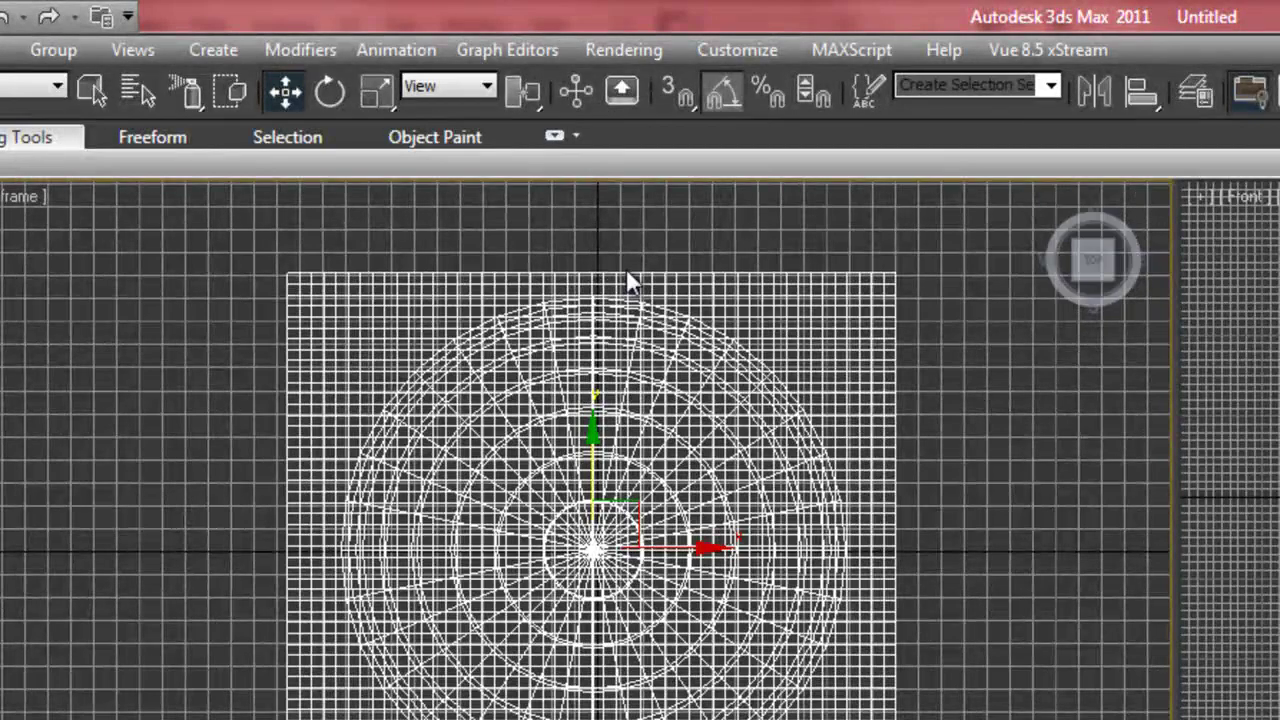
pyautogui.click(565, 262)
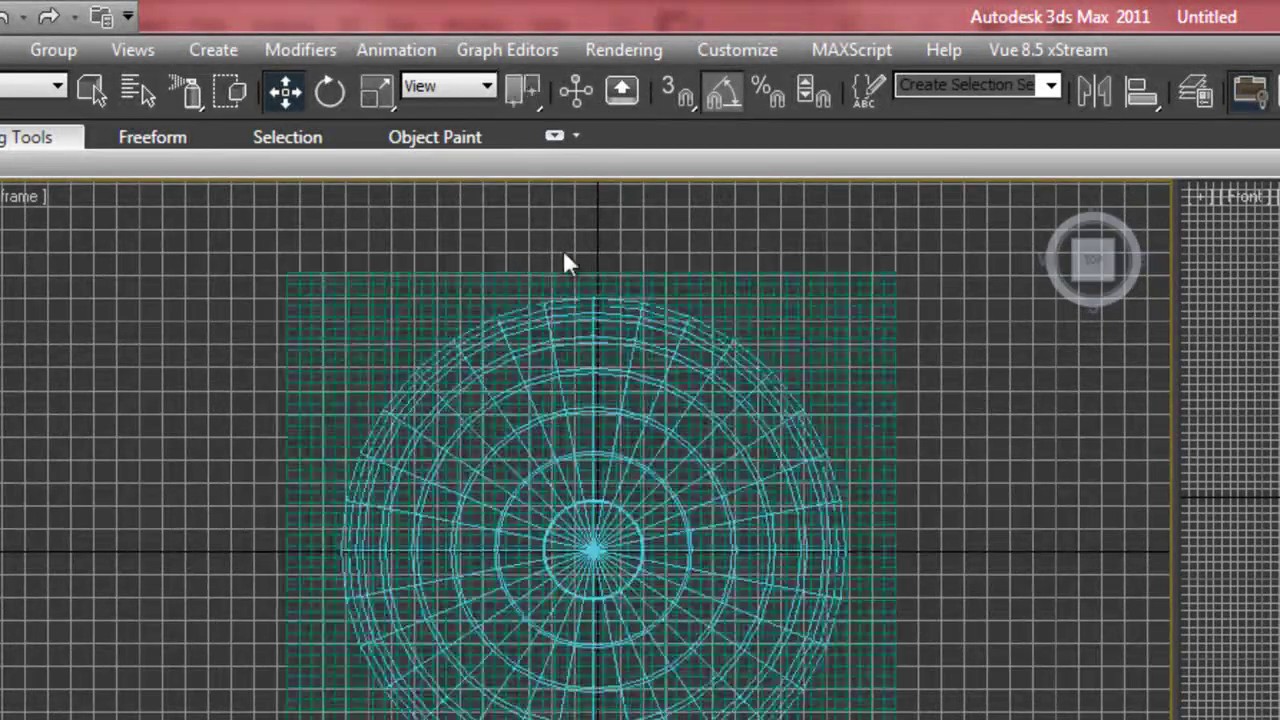
pyautogui.click(511, 276)
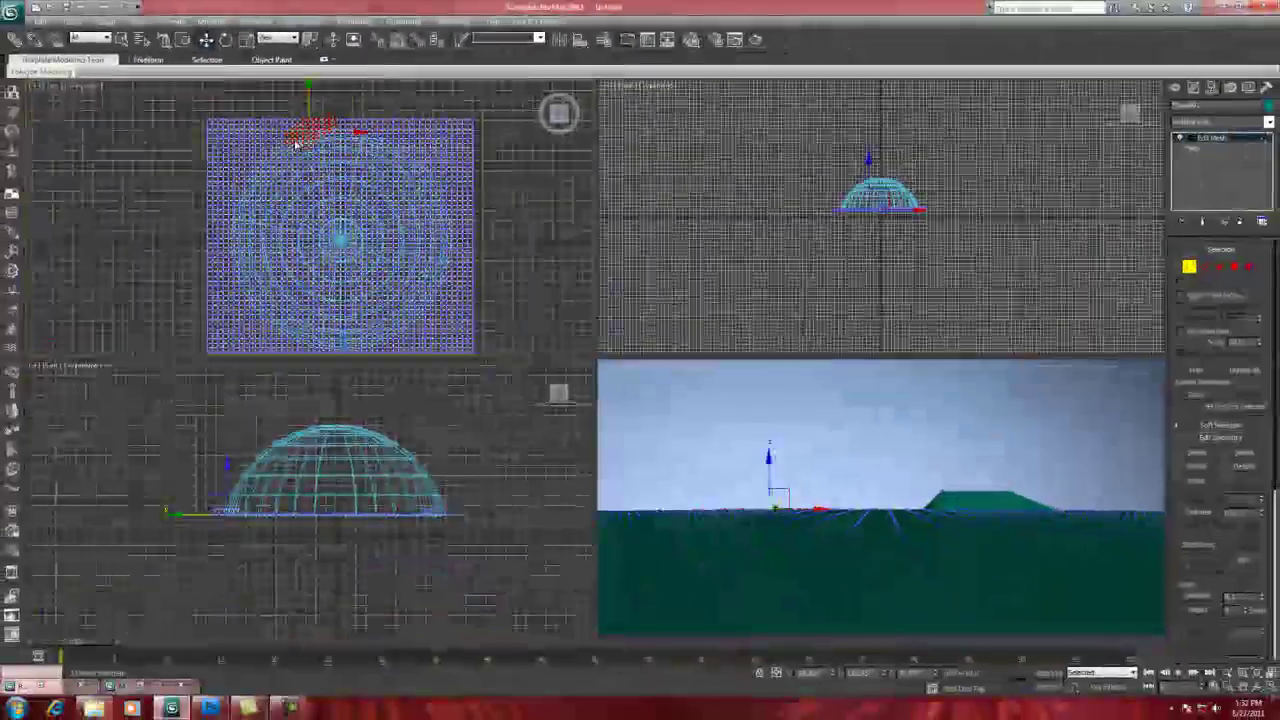
# - Paint-select a broad ring of plane vertices around the dome's rim in the Top view and raise them along Z
pyautogui.moveTo(295, 143)
pyautogui.mouseDown()
pyautogui.moveTo(249, 189)
pyautogui.moveTo(236, 260)
pyautogui.moveTo(282, 328)
pyautogui.moveTo(338, 348)
pyautogui.moveTo(412, 320)
pyautogui.moveTo(437, 286)
pyautogui.moveTo(447, 216)
pyautogui.moveTo(422, 164)
pyautogui.moveTo(330, 136)
pyautogui.moveTo(246, 201)
pyautogui.moveTo(243, 228)
pyautogui.moveTo(266, 247)
pyautogui.moveTo(253, 277)
pyautogui.moveTo(269, 317)
pyautogui.moveTo(303, 316)
pyautogui.moveTo(306, 338)
pyautogui.moveTo(331, 343)
pyautogui.moveTo(364, 336)
pyautogui.moveTo(407, 312)
pyautogui.moveTo(440, 257)
pyautogui.moveTo(427, 240)
pyautogui.moveTo(441, 216)
pyautogui.moveTo(380, 149)
pyautogui.mouseUp()
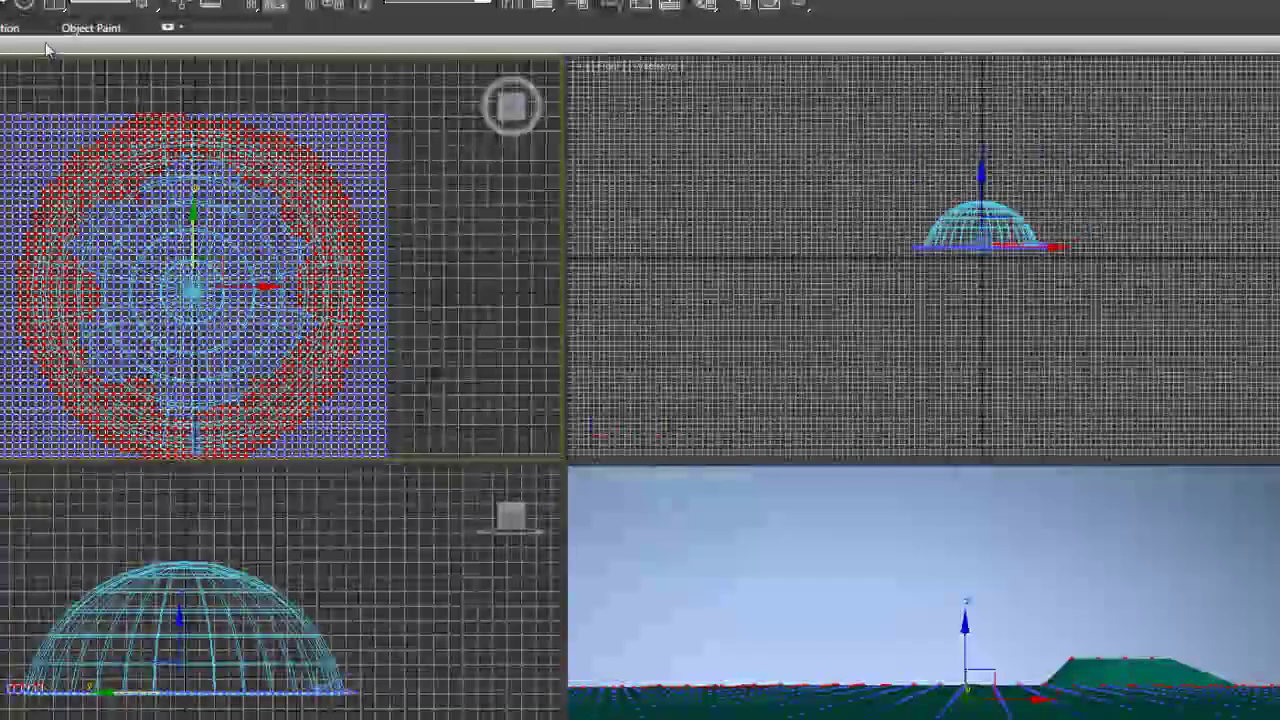
pyautogui.rightClick(851, 620)
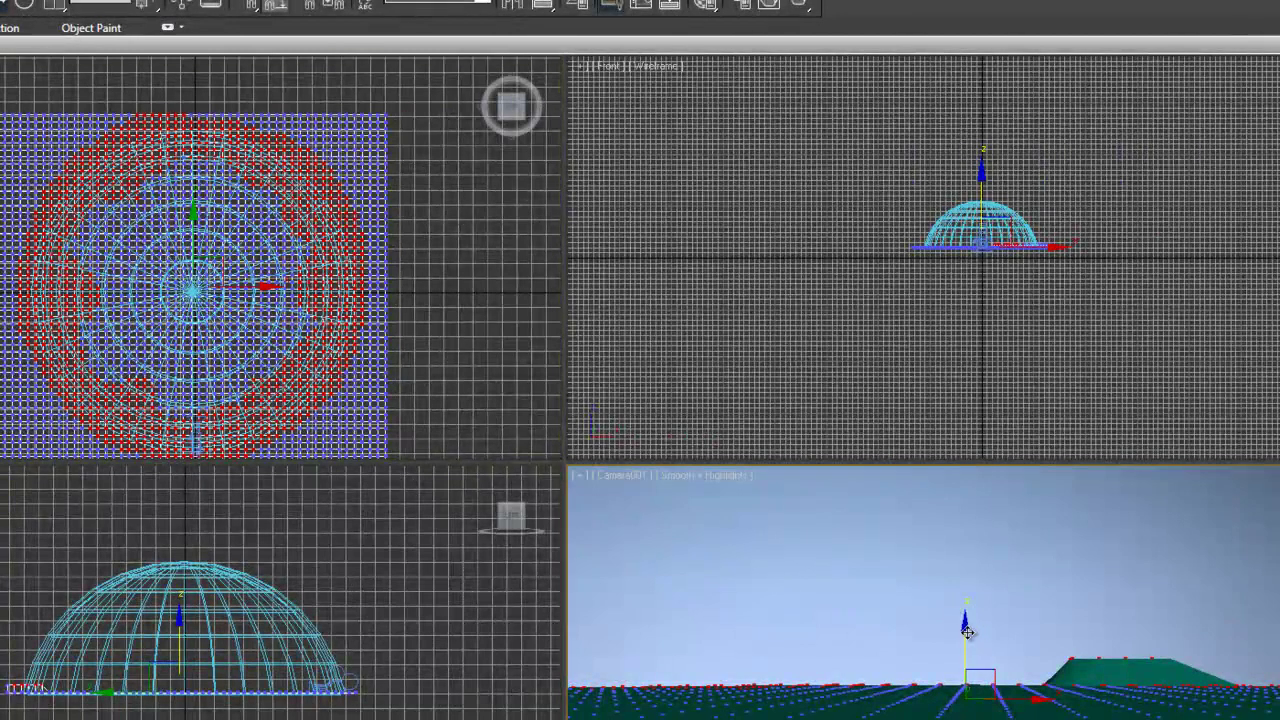
pyautogui.moveTo(964, 627); pyautogui.dragTo(963, 595)
pyautogui.click(470, 380)
pyautogui.moveTo(170, 118)
pyautogui.mouseDown()
pyautogui.moveTo(157, 157)
pyautogui.moveTo(129, 168)
pyautogui.moveTo(68, 262)
pyautogui.moveTo(69, 354)
pyautogui.moveTo(129, 420)
pyautogui.moveTo(249, 414)
pyautogui.moveTo(323, 325)
pyautogui.moveTo(335, 235)
pyautogui.moveTo(243, 166)
pyautogui.moveTo(157, 131)
pyautogui.moveTo(83, 64)
pyautogui.mouseUp()
pyautogui.rightClick(893, 187)
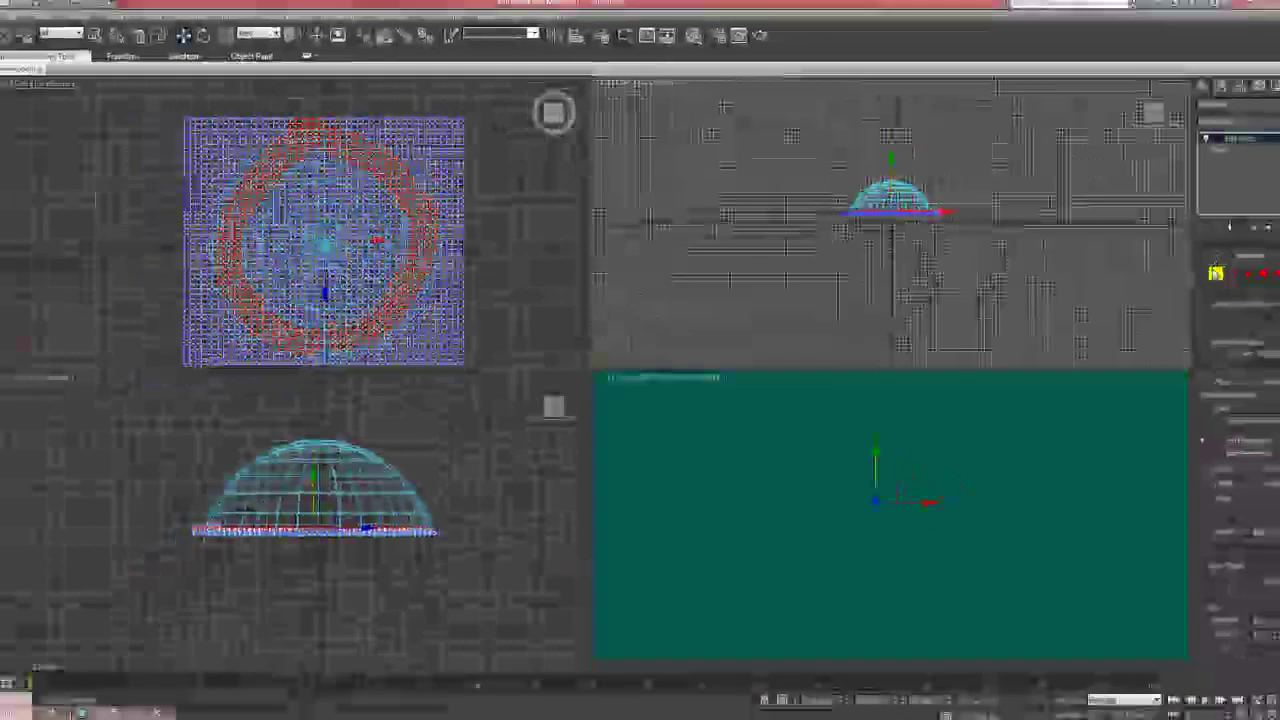
# - Move the camera in from the dome's rim toward the centre in the Top view and rotate it slightly
pyautogui.click(526, 251)
pyautogui.click(378, 167)
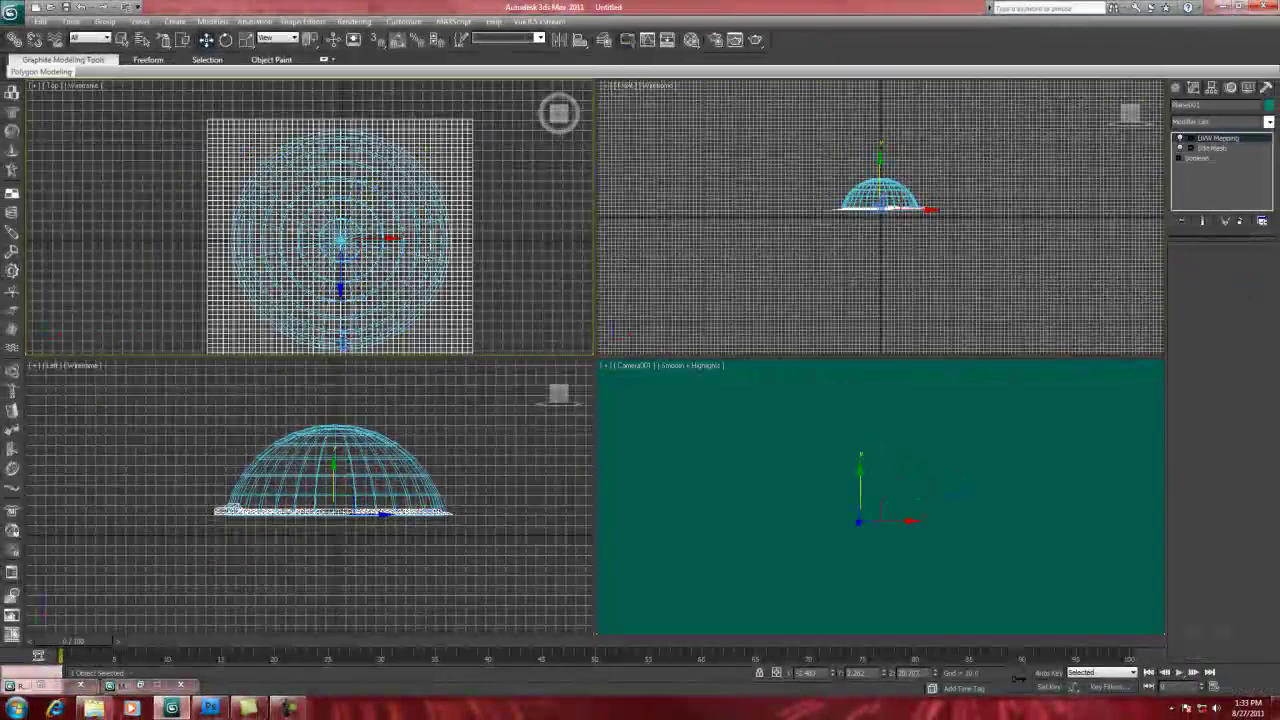
pyautogui.scroll(4, 378, 167)
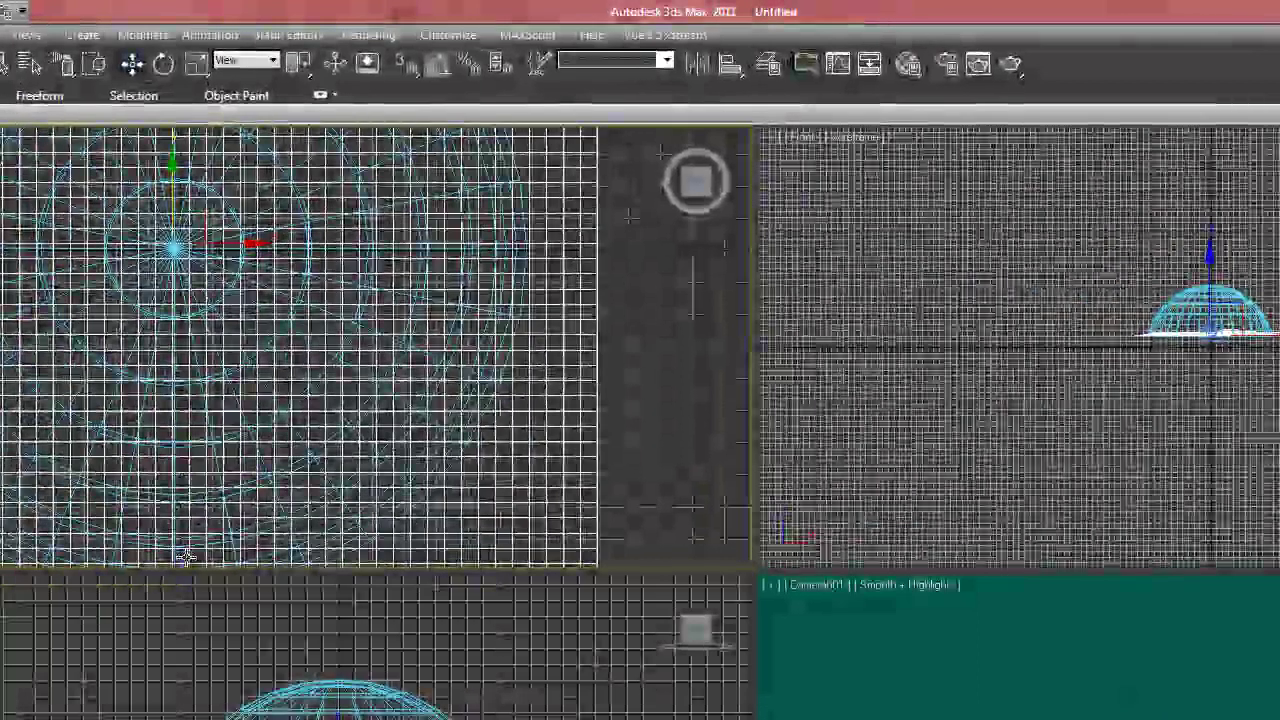
pyautogui.moveTo(200, 535); pyautogui.dragTo(236, 390)
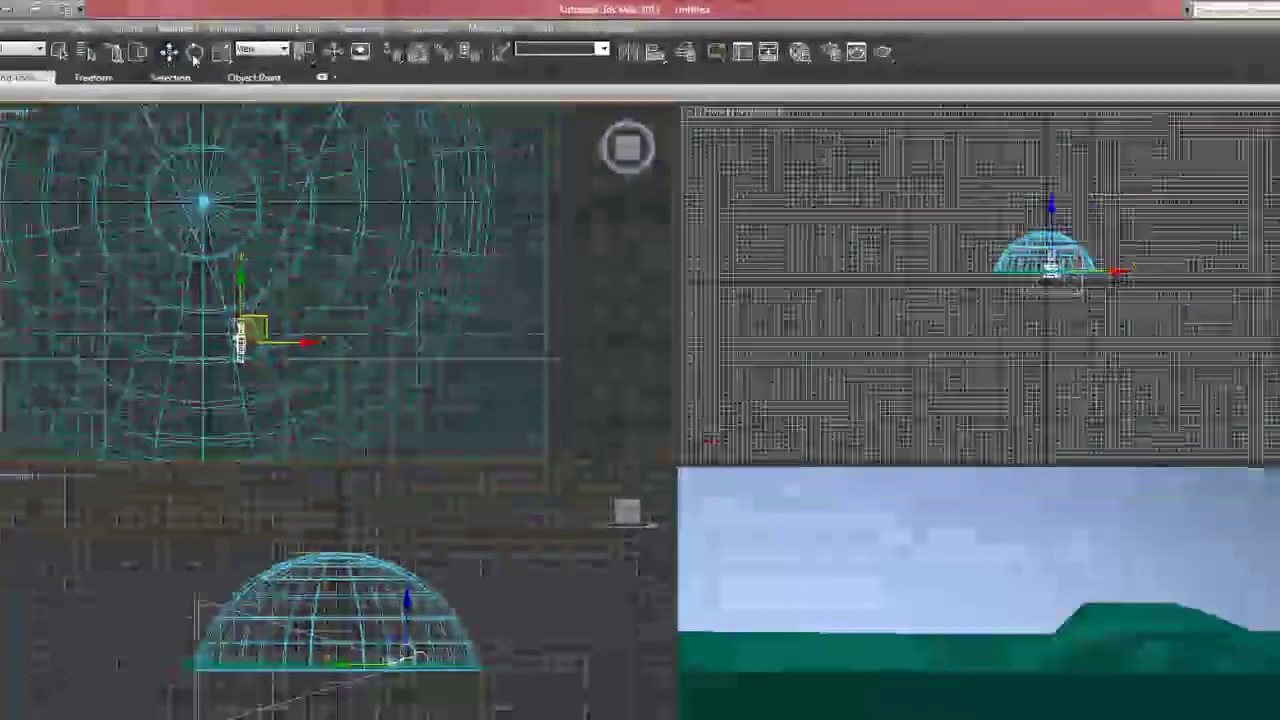
pyautogui.click(195, 52)
pyautogui.moveTo(222, 234)
pyautogui.mouseDown()
pyautogui.moveTo(215, 293)
pyautogui.moveTo(229, 190)
pyautogui.moveTo(229, 243)
pyautogui.mouseUp()
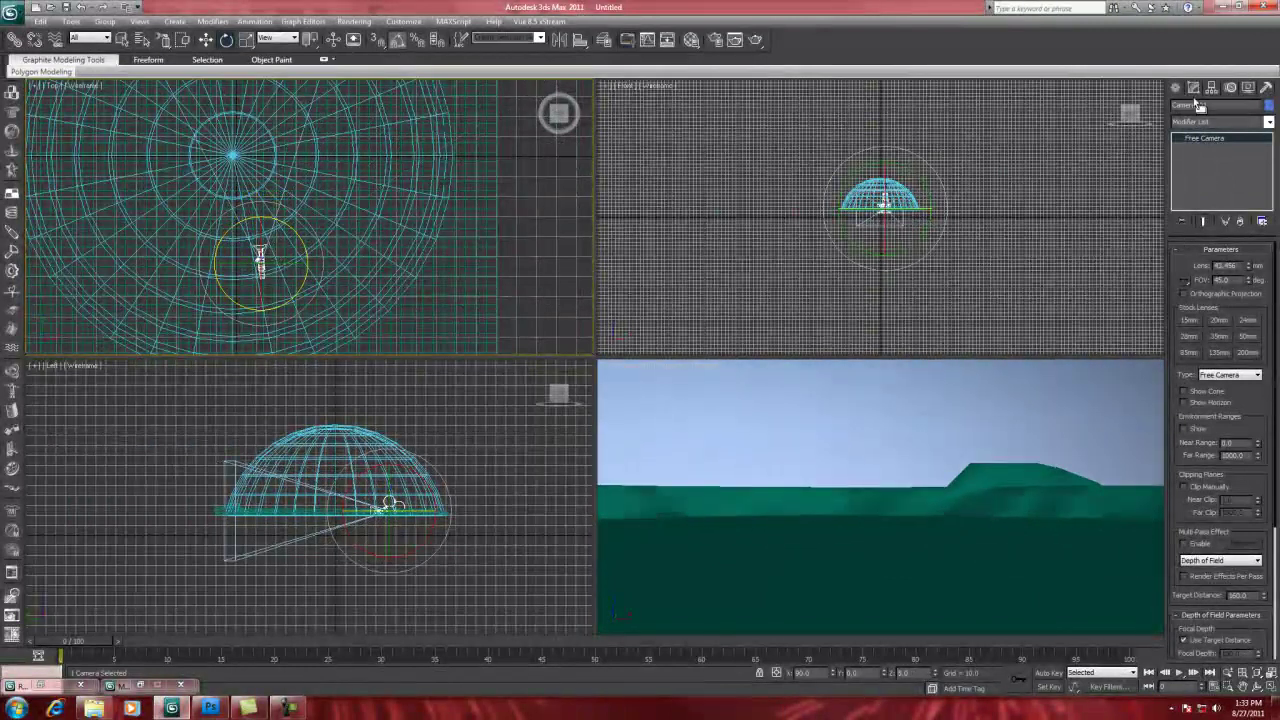
# - Reselect the plane in vertex editing, paint-select scattered vertices along the raised ring, and raise them in the Front view
pyautogui.click(437, 256)
pyautogui.click(1190, 266)
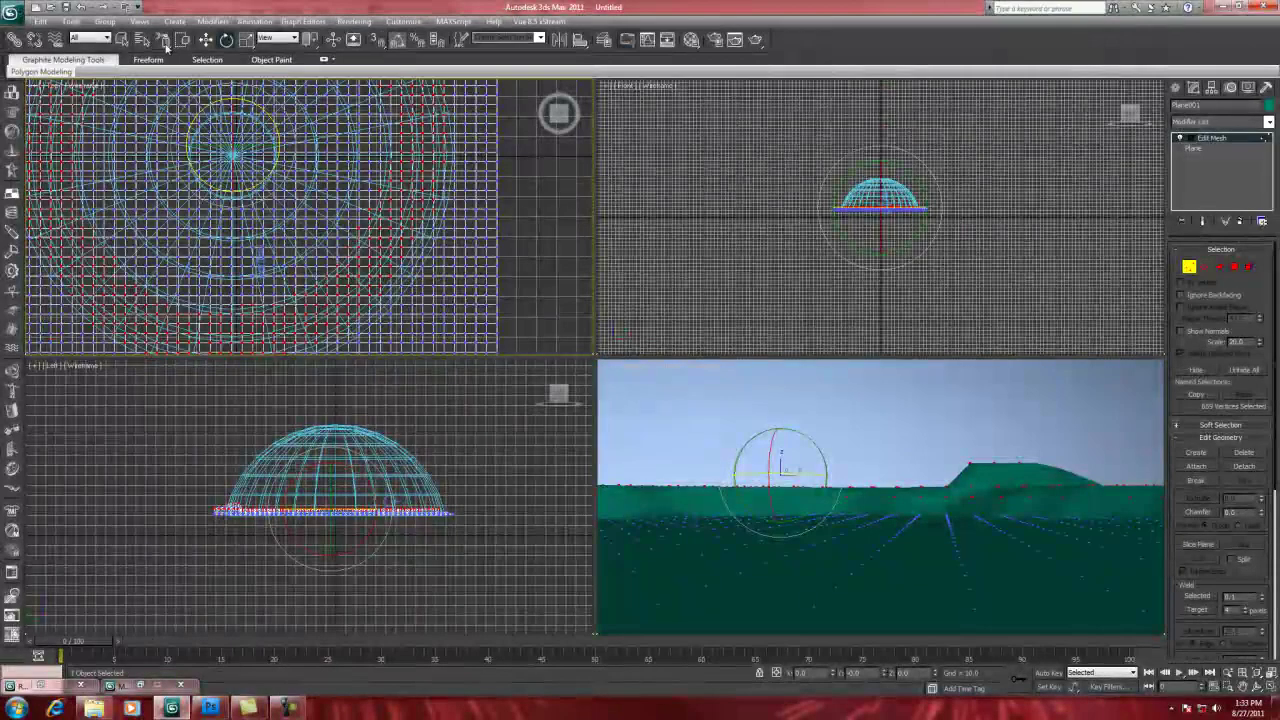
pyautogui.moveTo(748, 514); pyautogui.dragTo(668, 495)
pyautogui.moveTo(60, 221)
pyautogui.mouseDown()
pyautogui.moveTo(129, 286)
pyautogui.moveTo(251, 323)
pyautogui.moveTo(349, 289)
pyautogui.moveTo(409, 226)
pyautogui.moveTo(408, 131)
pyautogui.moveTo(329, 112)
pyautogui.mouseUp()
pyautogui.click(205, 39)
pyautogui.click(864, 165)
pyautogui.moveTo(887, 152); pyautogui.dragTo(887, 153)
# - Paint-select an irregular arc of vertices along the far side of the ring, raise it into hills, and leave vertex editing
pyautogui.scroll(3, 270, 135)
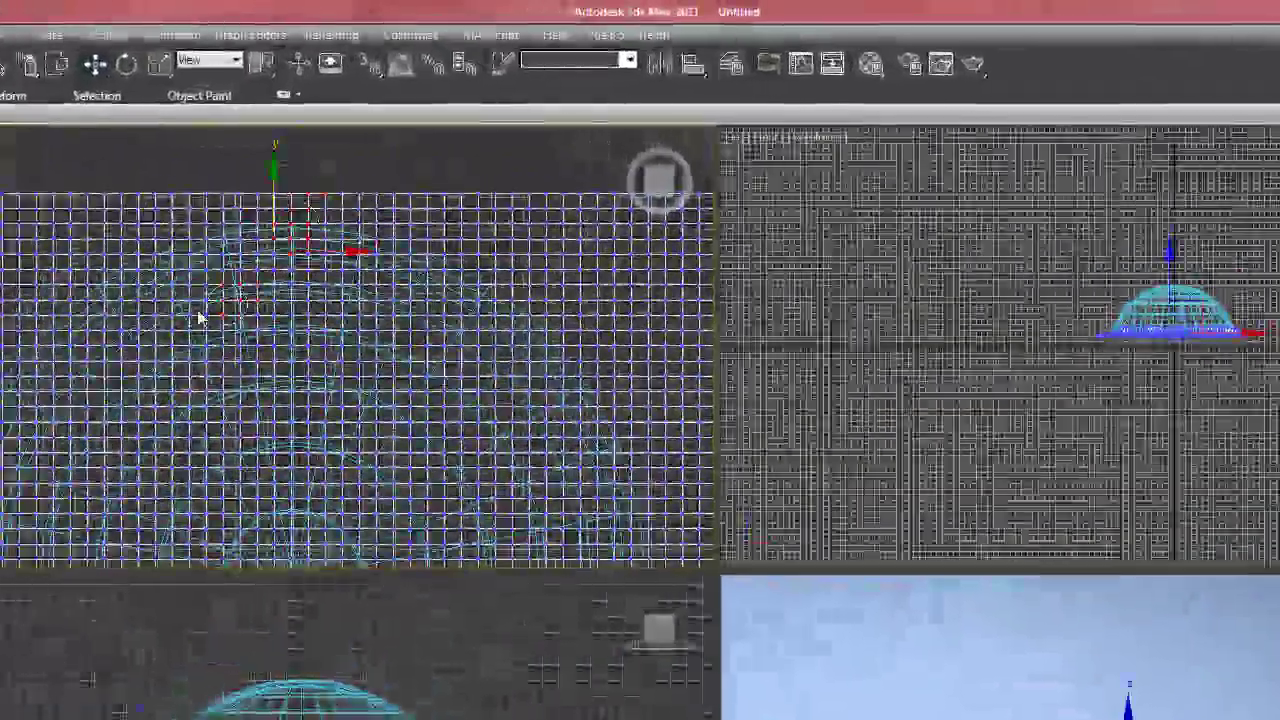
pyautogui.moveTo(395, 298); pyautogui.dragTo(343, 272)
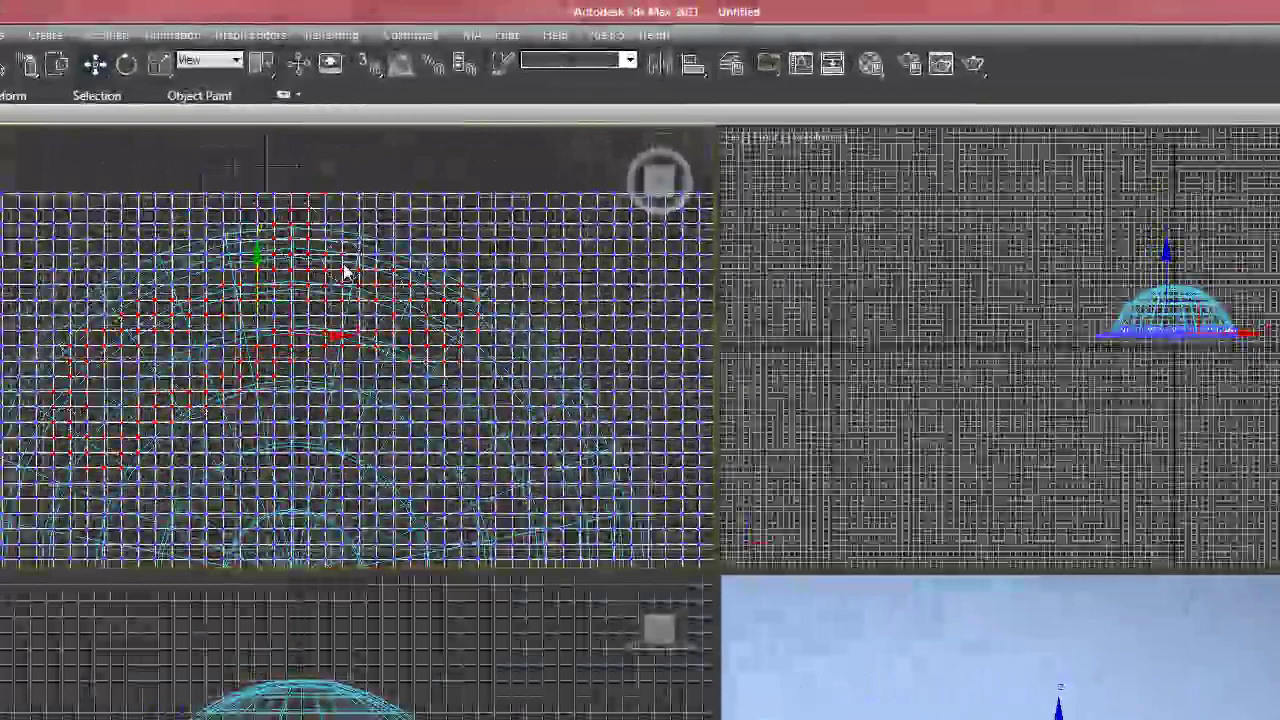
pyautogui.press('e')
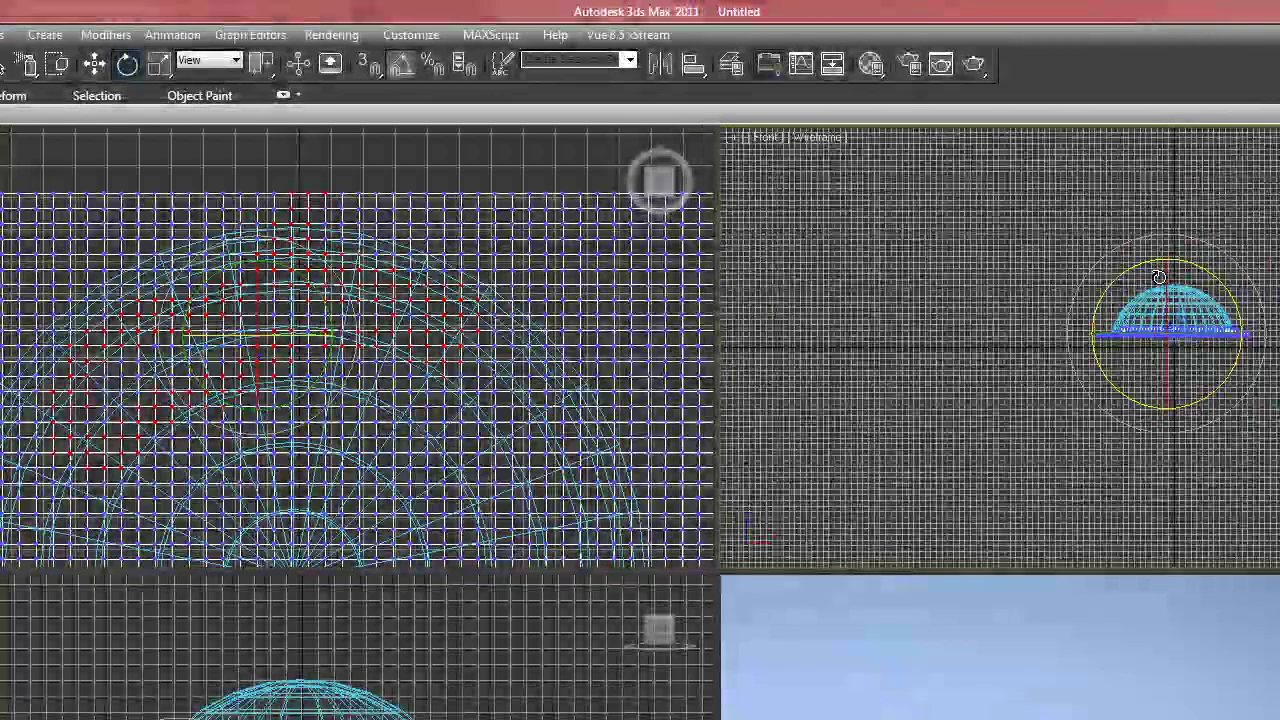
pyautogui.press('w')
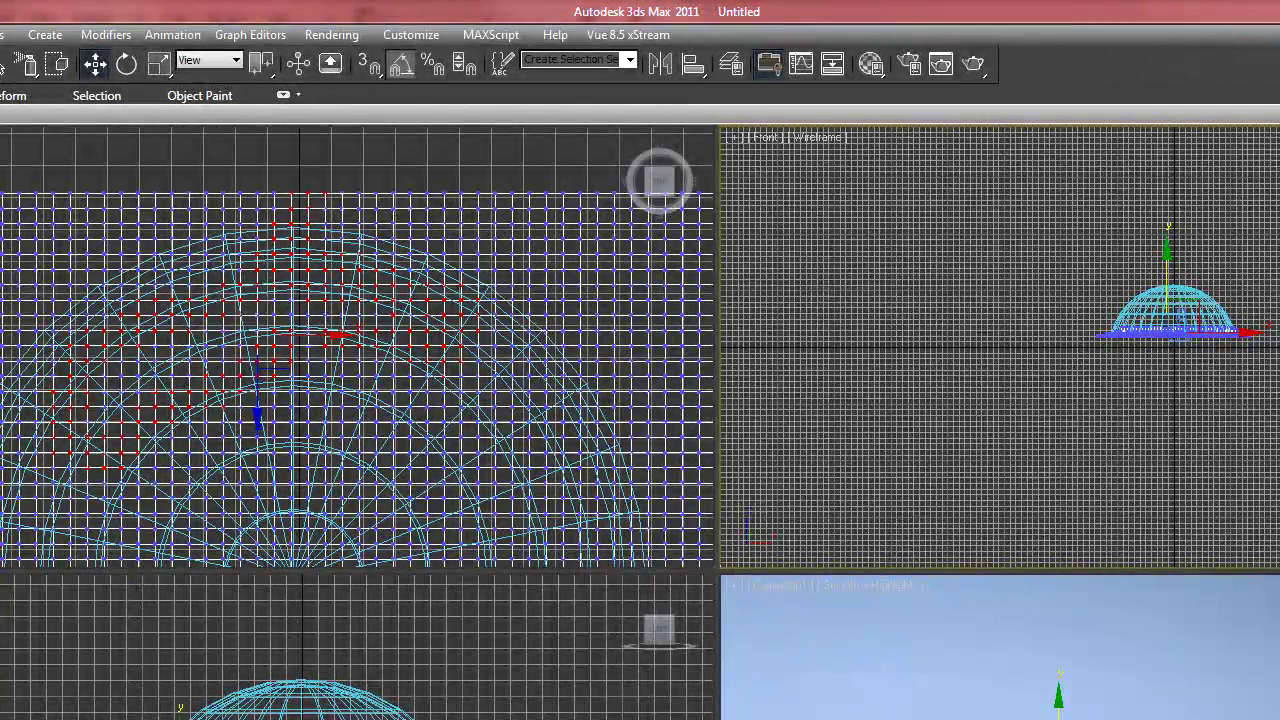
pyautogui.press('1')
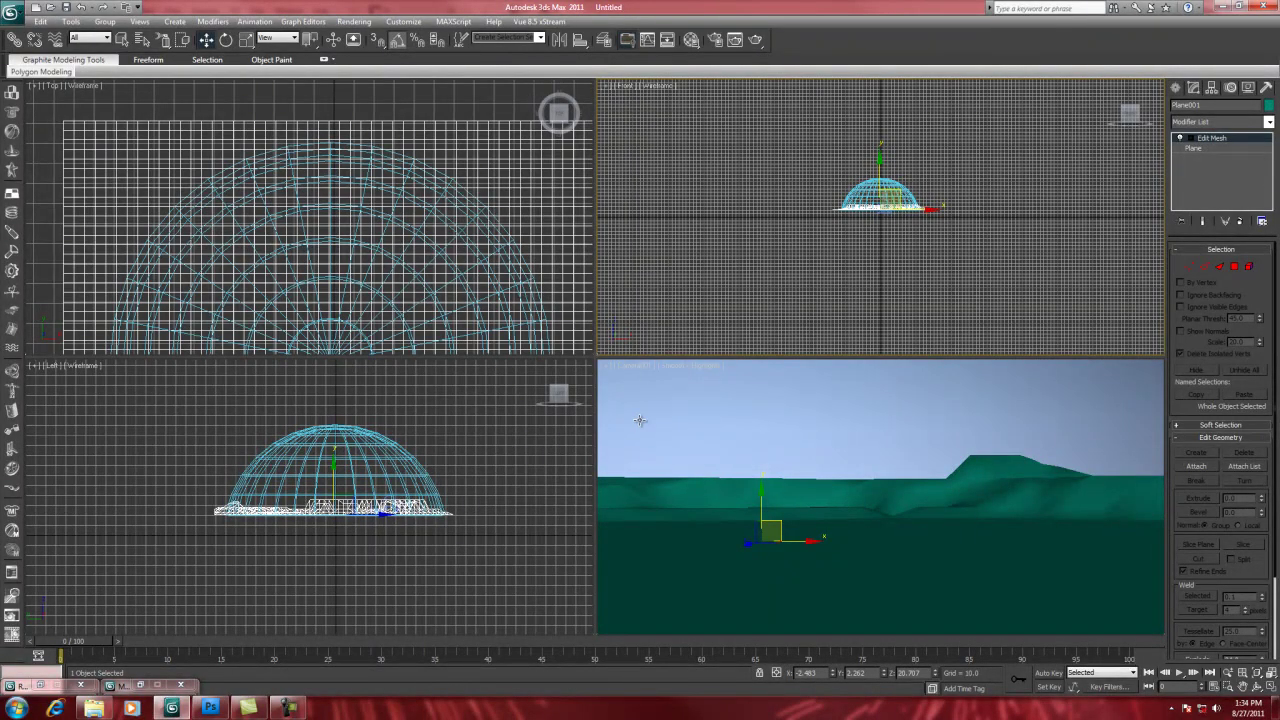
# - Hide the sky dome so only the terrain and camera remain in the Left view
pyautogui.click(321, 471)
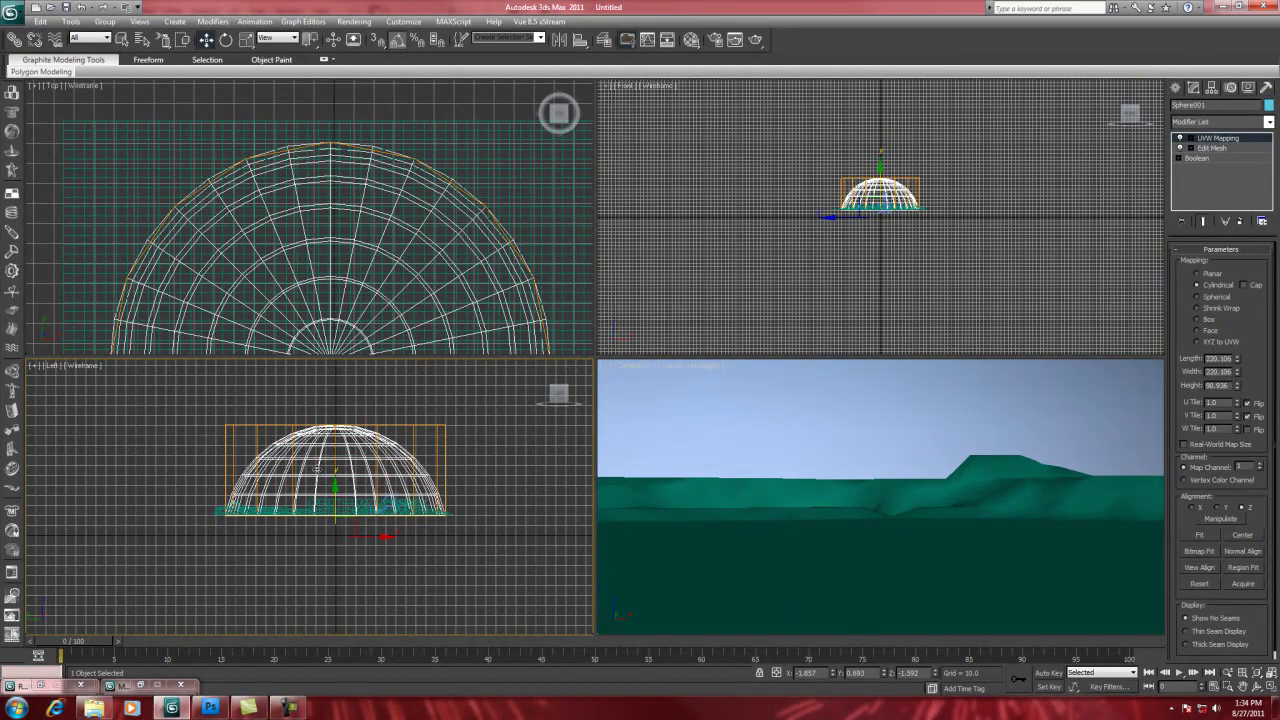
pyautogui.rightClick(317, 468)
pyautogui.click(340, 431)
pyautogui.scroll(3, 345, 438)
pyautogui.moveTo(352, 448); pyautogui.dragTo(272, 448, button='middle')
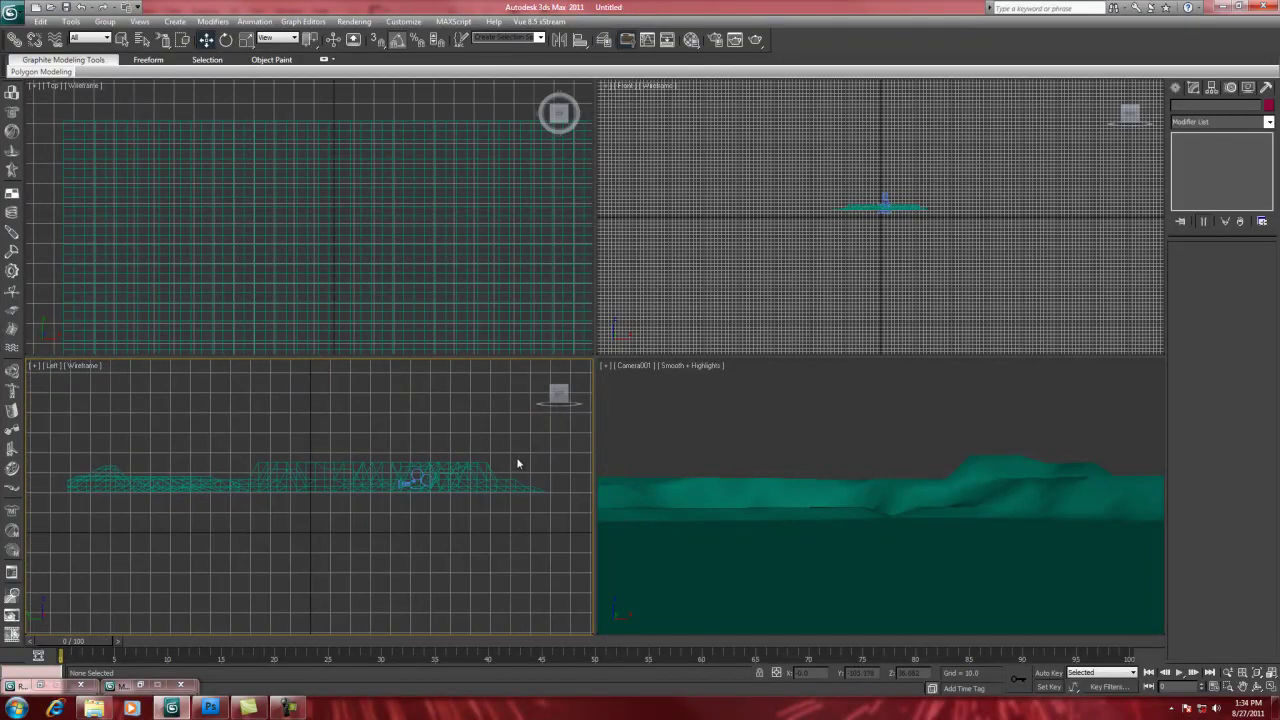
# - Enter vertex editing on the plane, switch to Rectangular Selection Region, and select all raised terrain vertices in the Left view
pyautogui.click(472, 486)
pyautogui.click(1189, 267)
pyautogui.moveTo(514, 461); pyautogui.dragTo(228, 470)
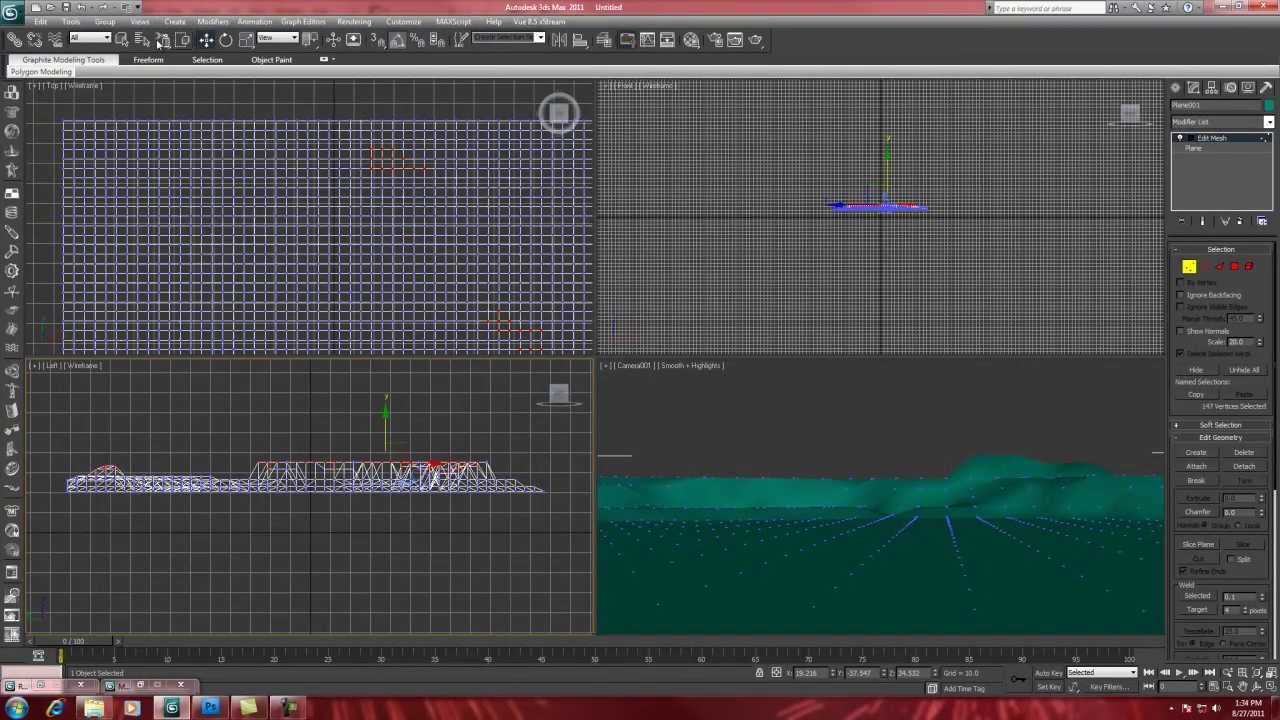
pyautogui.moveTo(164, 40); pyautogui.dragTo(166, 62)
pyautogui.moveTo(568, 449); pyautogui.dragTo(47, 490)
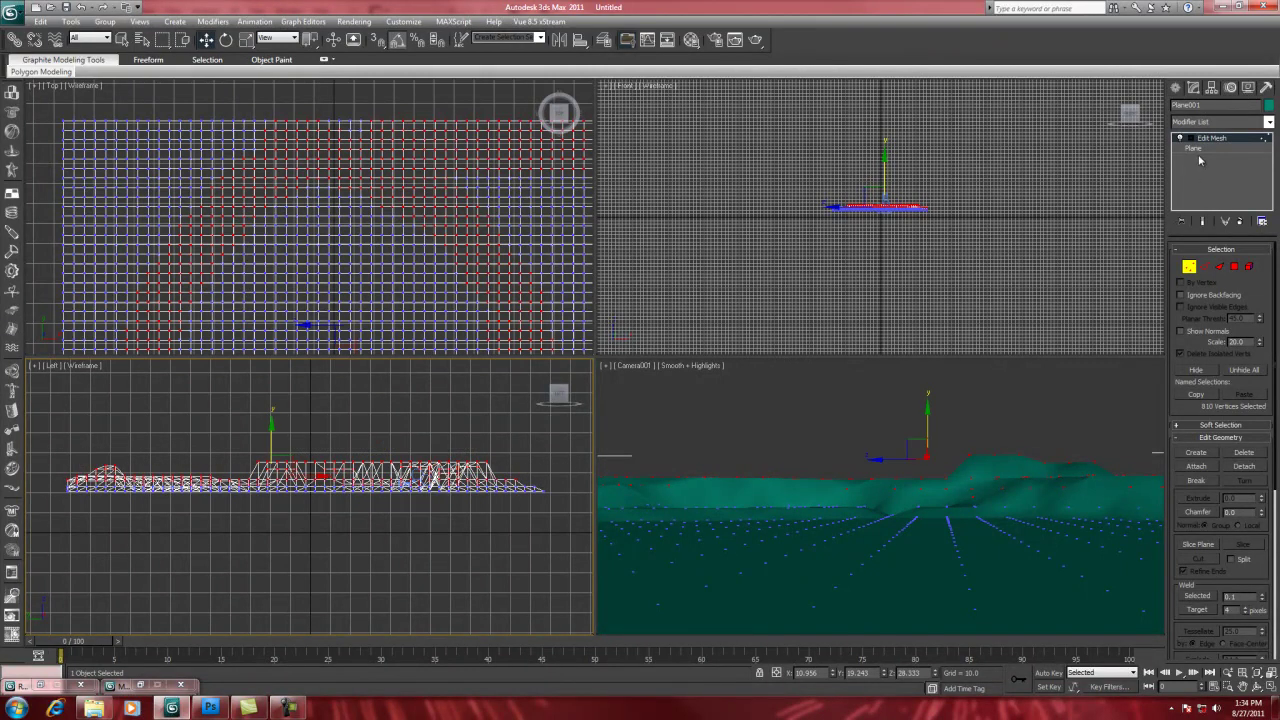
# - Apply a fractal Noise modifier to the selected hill vertices with strengths X 2.87, Y 2.87 and Z 6.03
pyautogui.click(1268, 121)
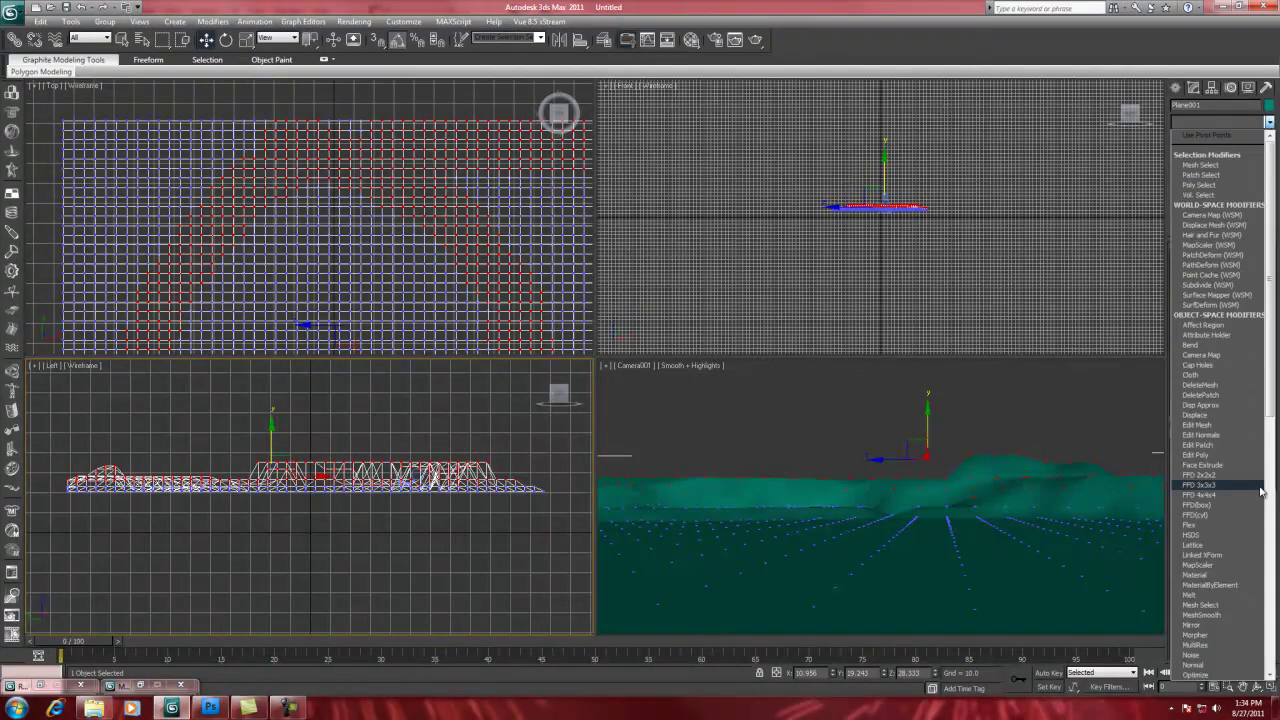
pyautogui.click(1203, 656)
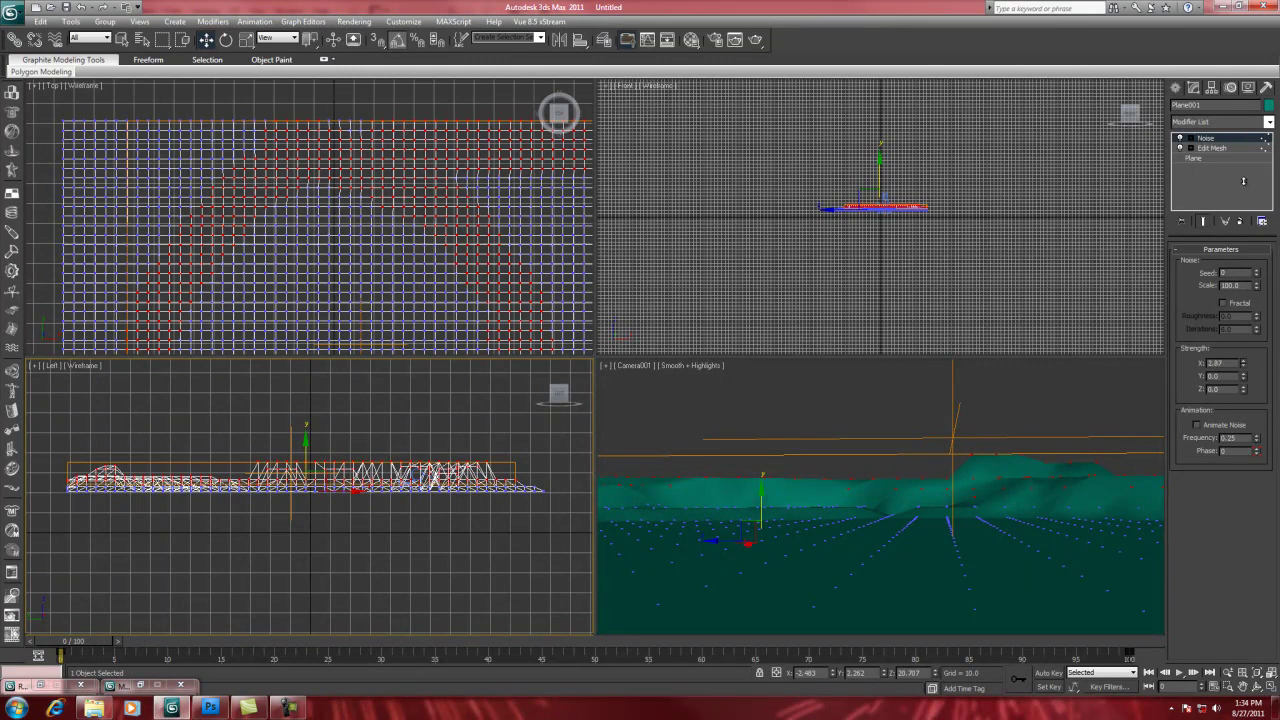
pyautogui.moveTo(1244, 378); pyautogui.dragTo(1235, 202)
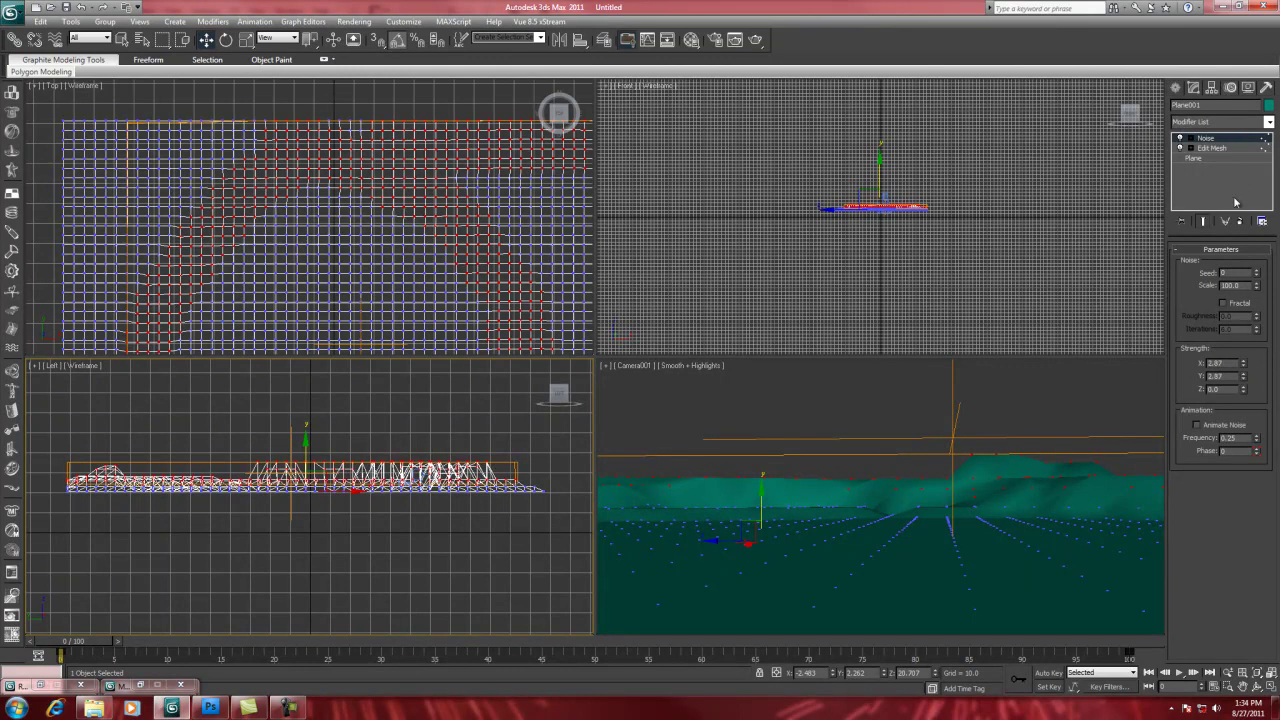
pyautogui.click(1222, 304)
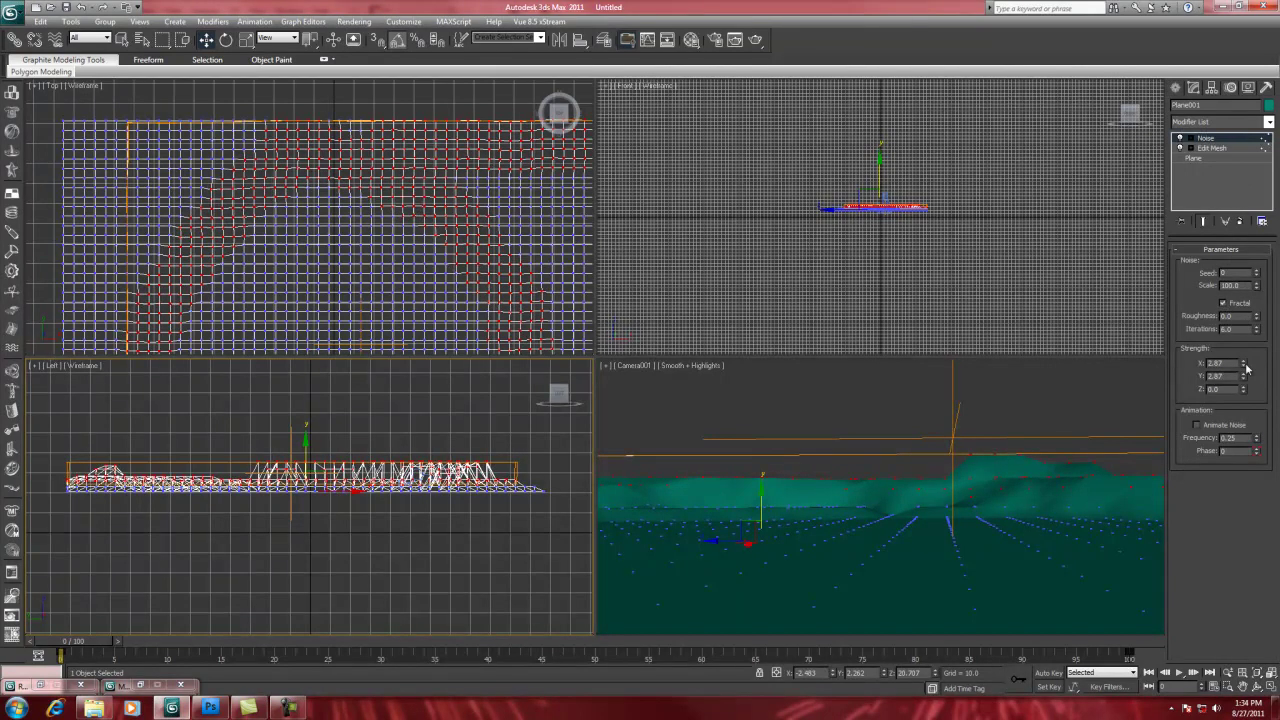
pyautogui.moveTo(1244, 393); pyautogui.dragTo(1240, 180)
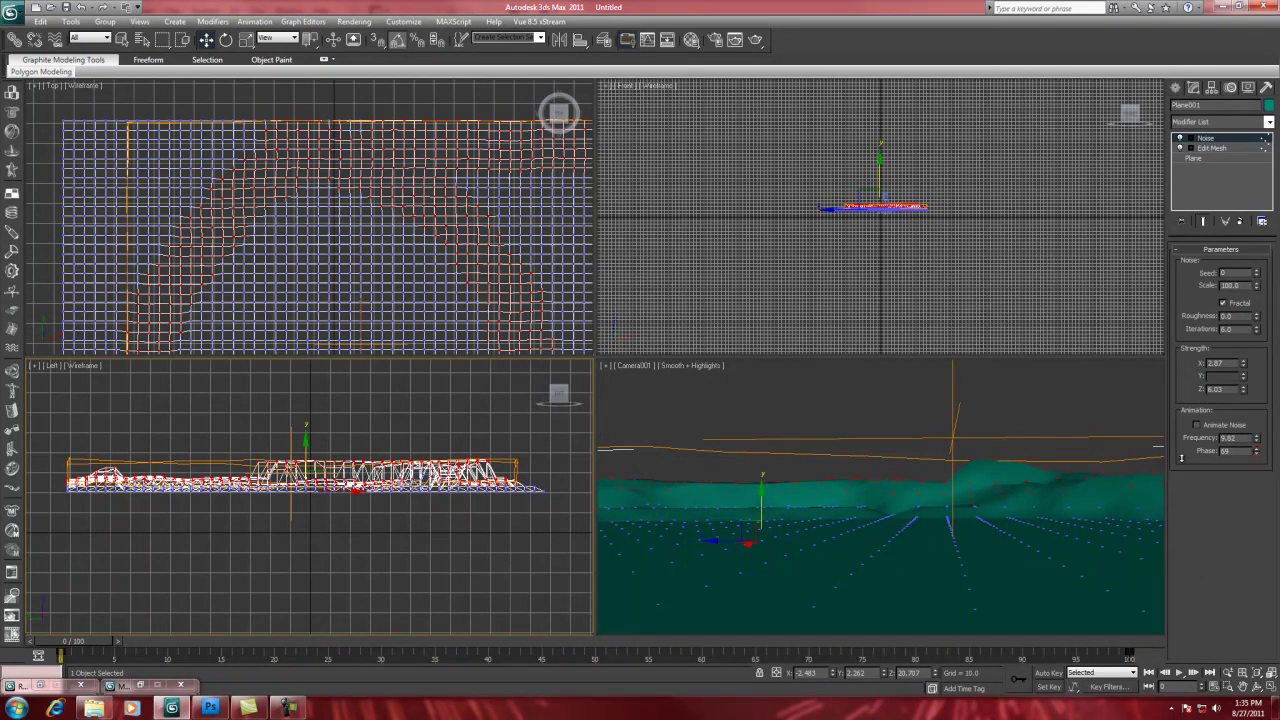
# - Reselect the terrain, return to its Edit Mesh vertices, and raise the hills behind the camera in two height levels in the Left view
pyautogui.click(396, 443)
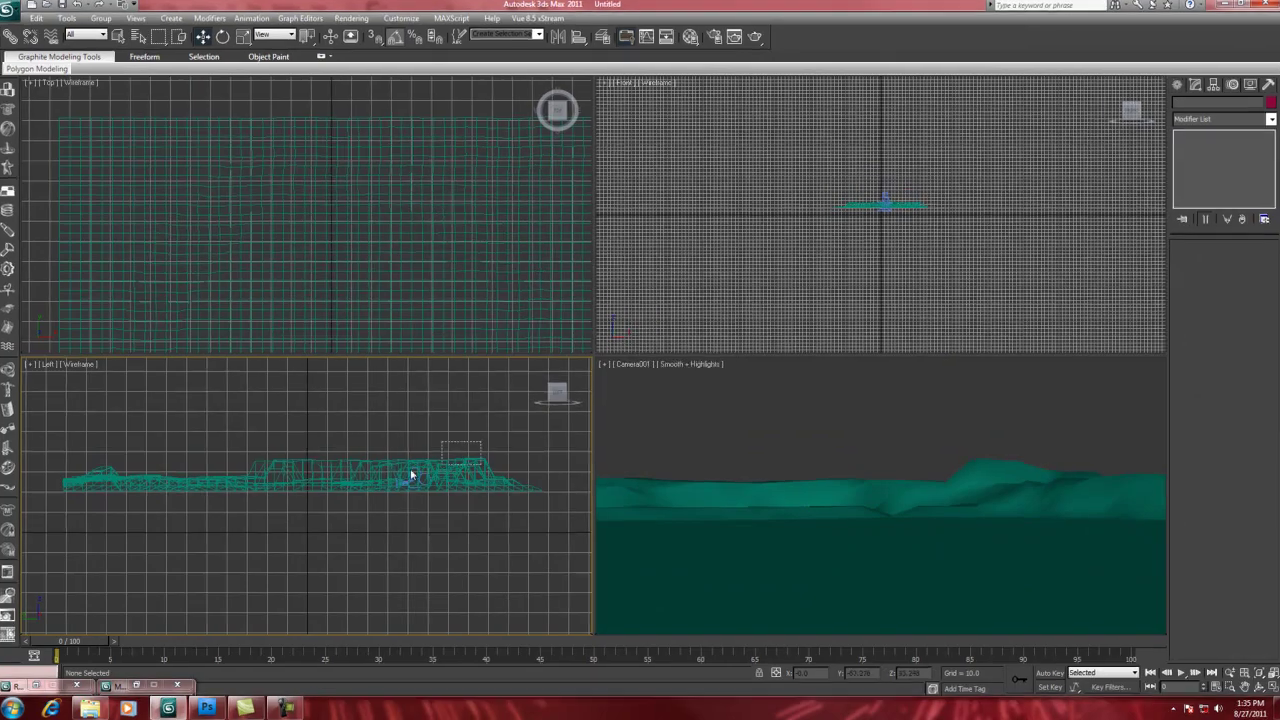
pyautogui.click(414, 471)
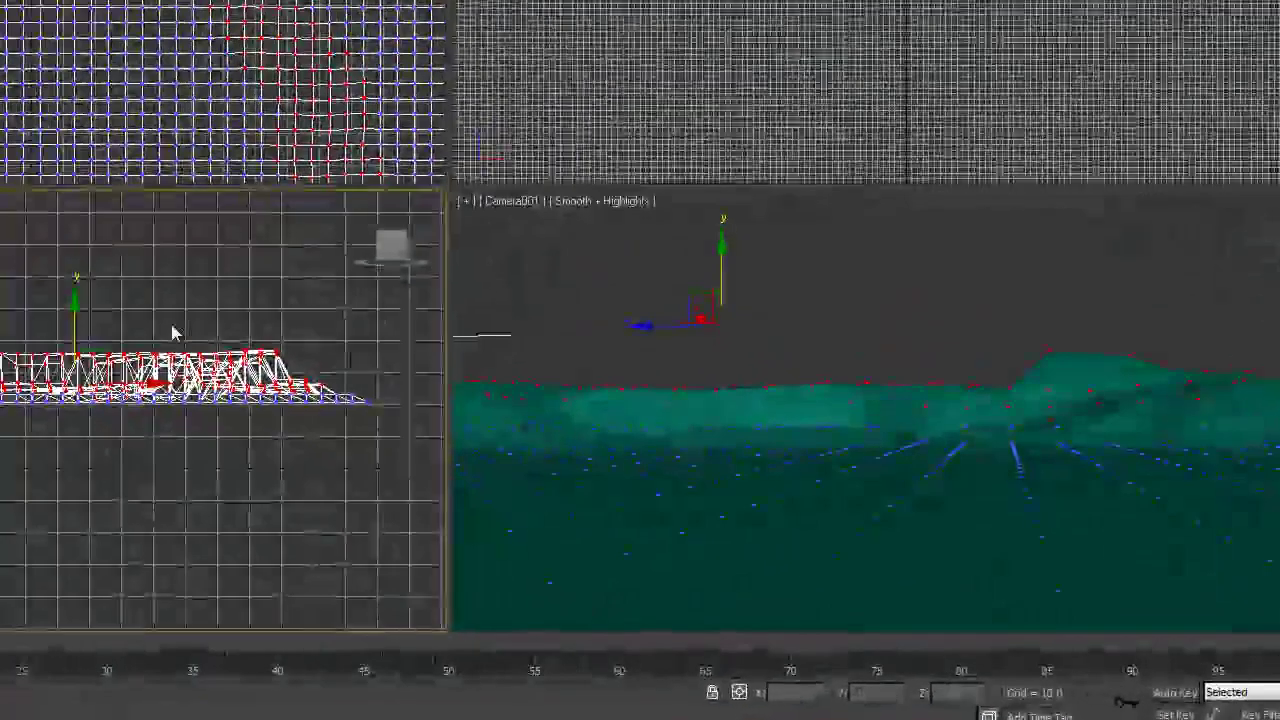
pyautogui.click(172, 333)
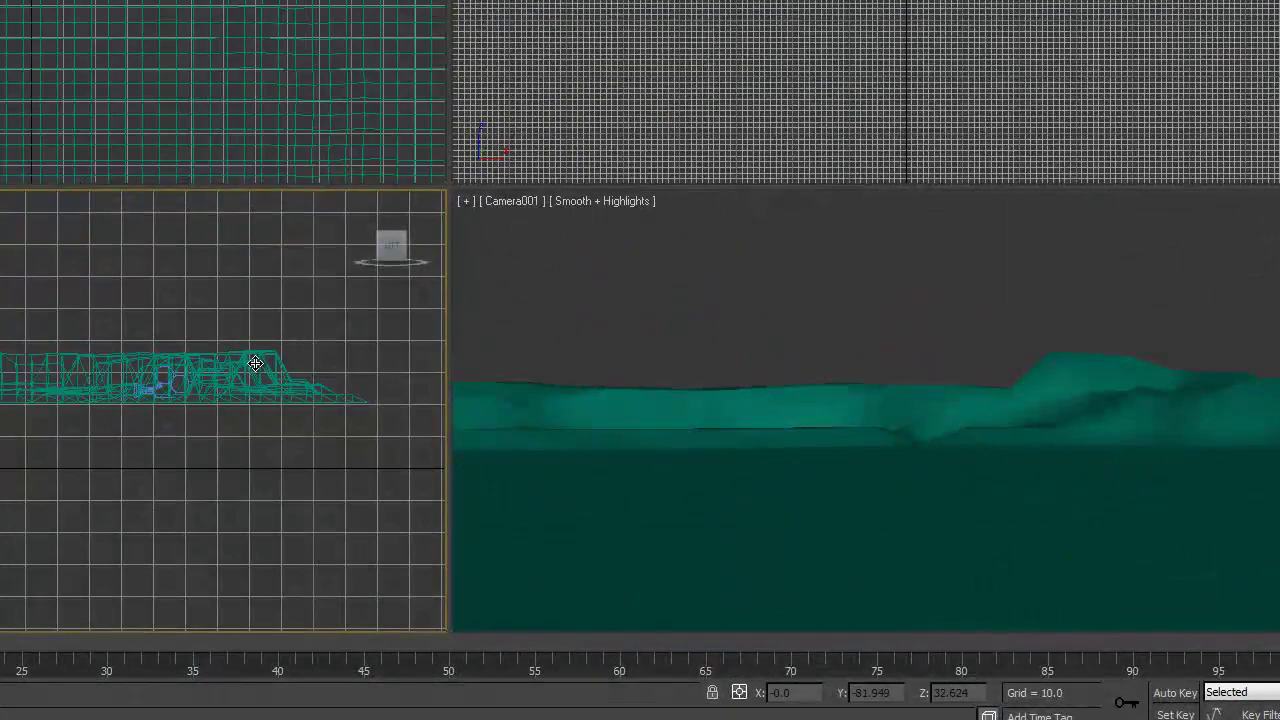
pyautogui.click(251, 363)
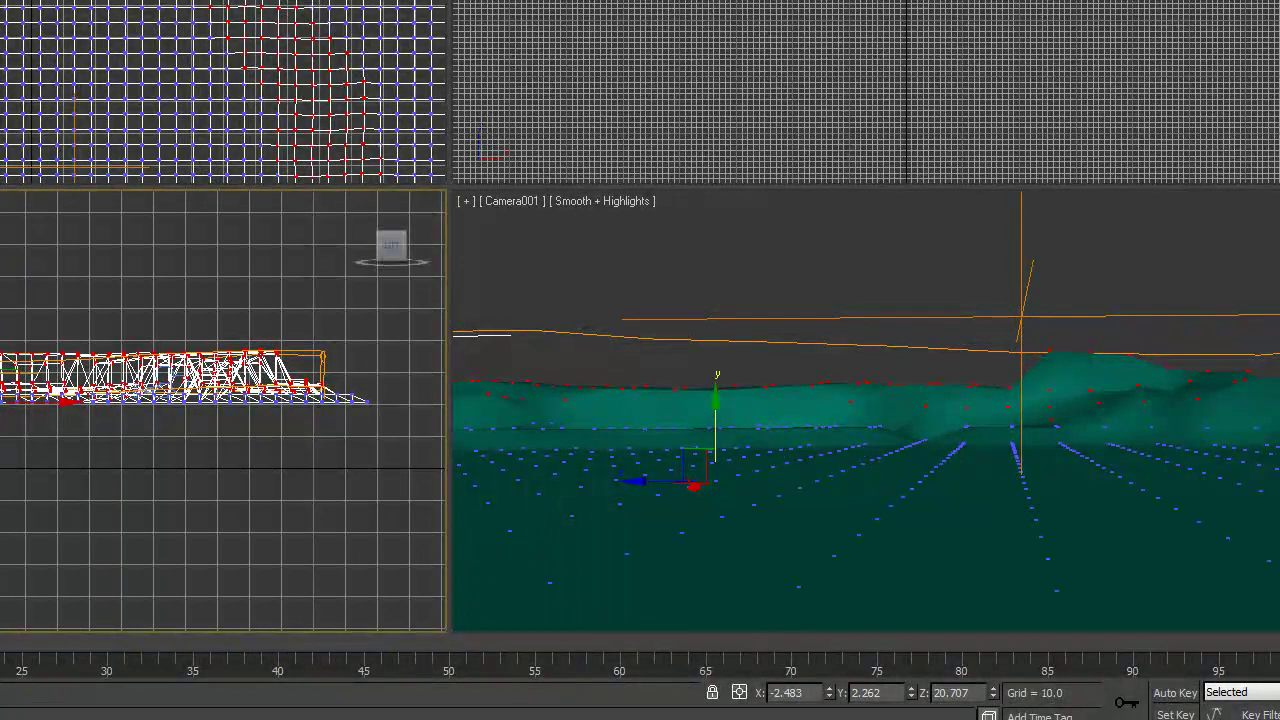
pyautogui.click(155, 382)
pyautogui.click(271, 344)
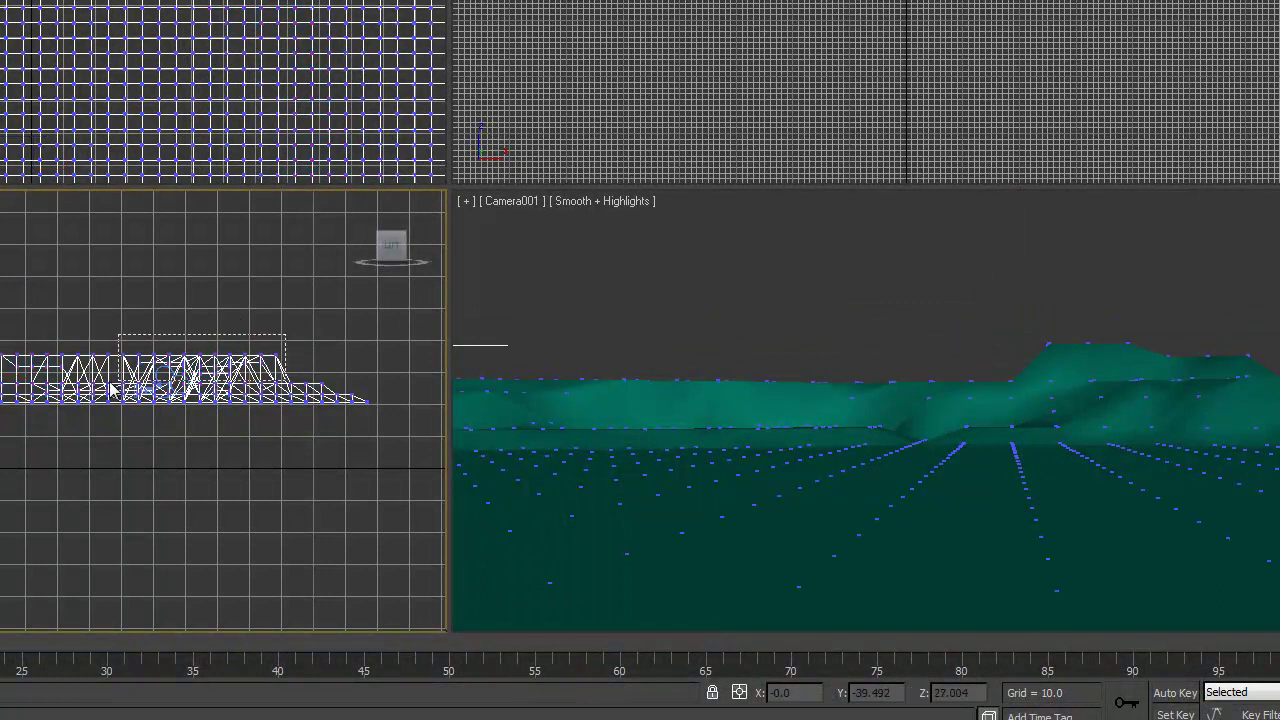
pyautogui.moveTo(112, 390); pyautogui.dragTo(114, 388)
pyautogui.rightClick(232, 337)
pyautogui.click(257, 360)
pyautogui.moveTo(204, 303); pyautogui.dragTo(232, 266)
pyautogui.click(377, 383)
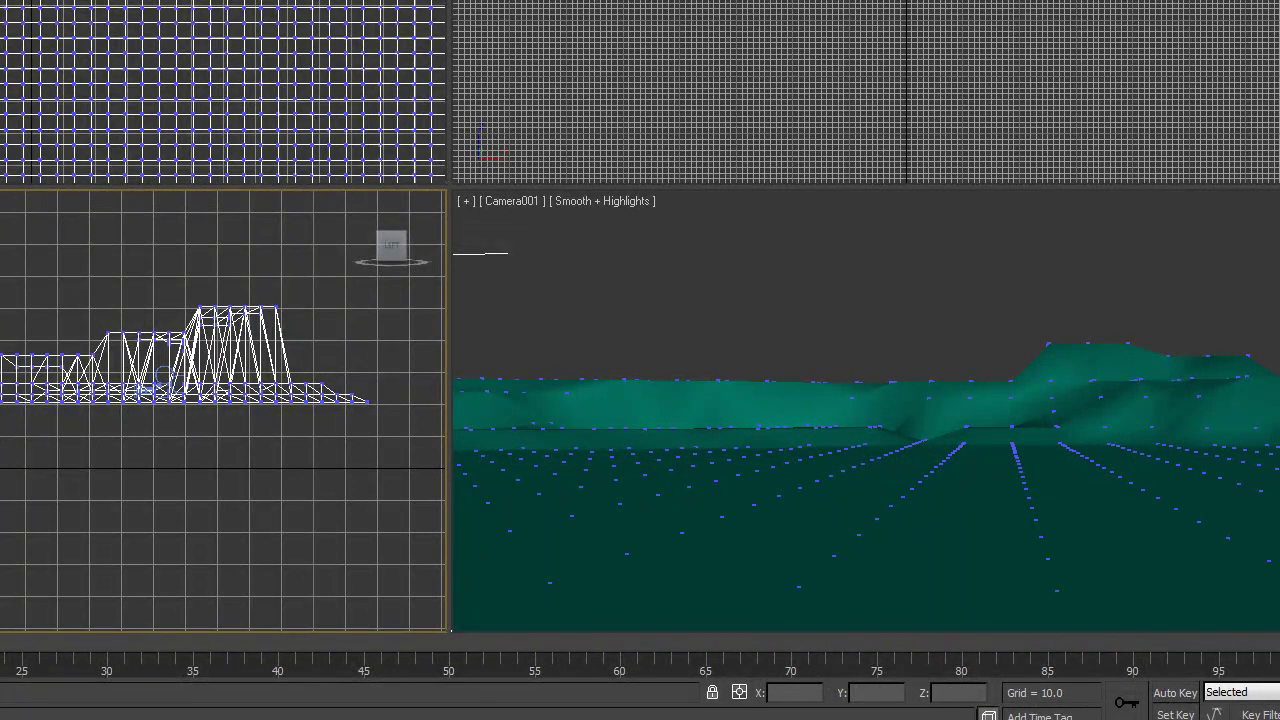
pyautogui.click(754, 516)
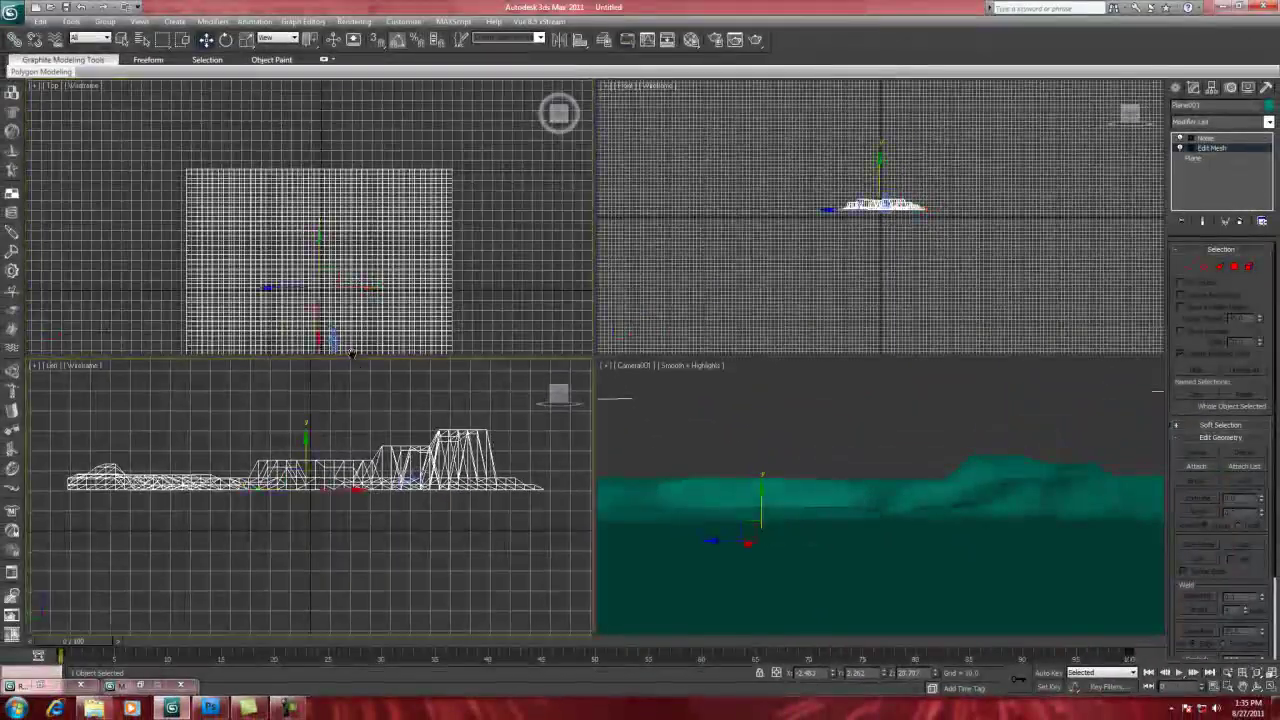
# - Reposition and rotate the camera in the Top view to face another stretch of hills, and test-render the camera view
pyautogui.moveTo(345, 380); pyautogui.dragTo(330, 205, button='middle')
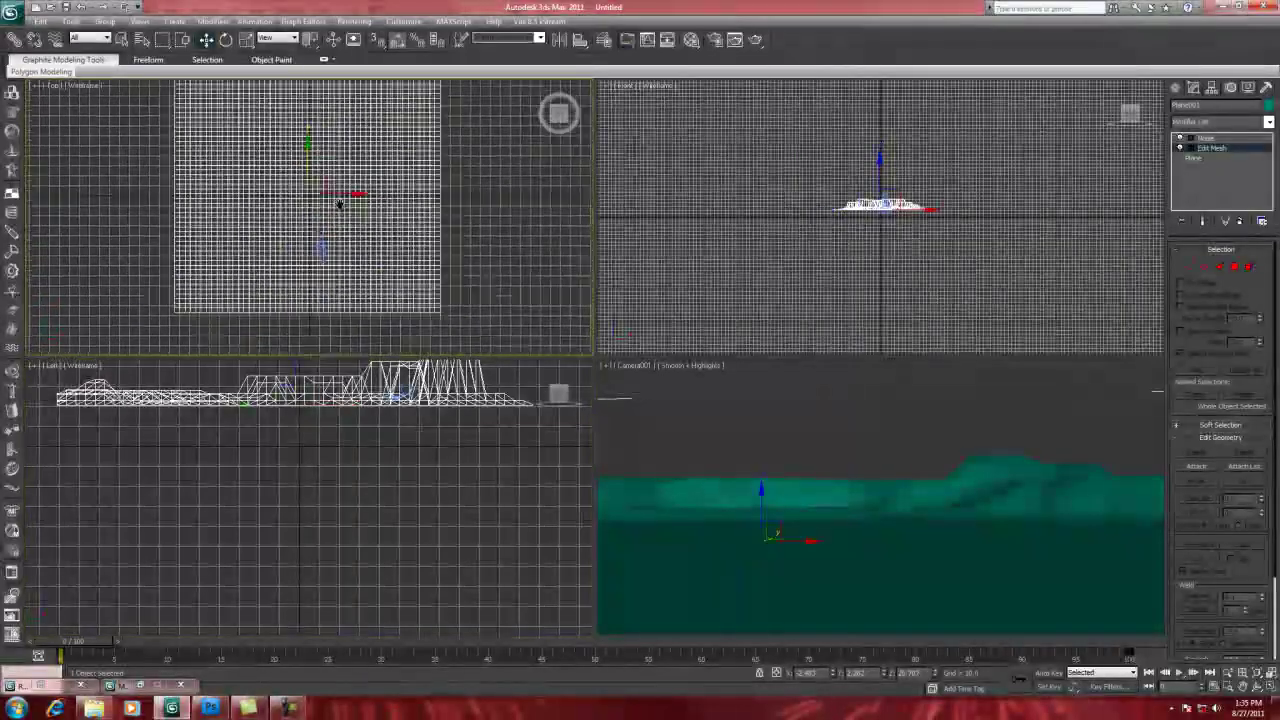
pyautogui.scroll(3, 327, 248)
pyautogui.moveTo(327, 248); pyautogui.dragTo(305, 192)
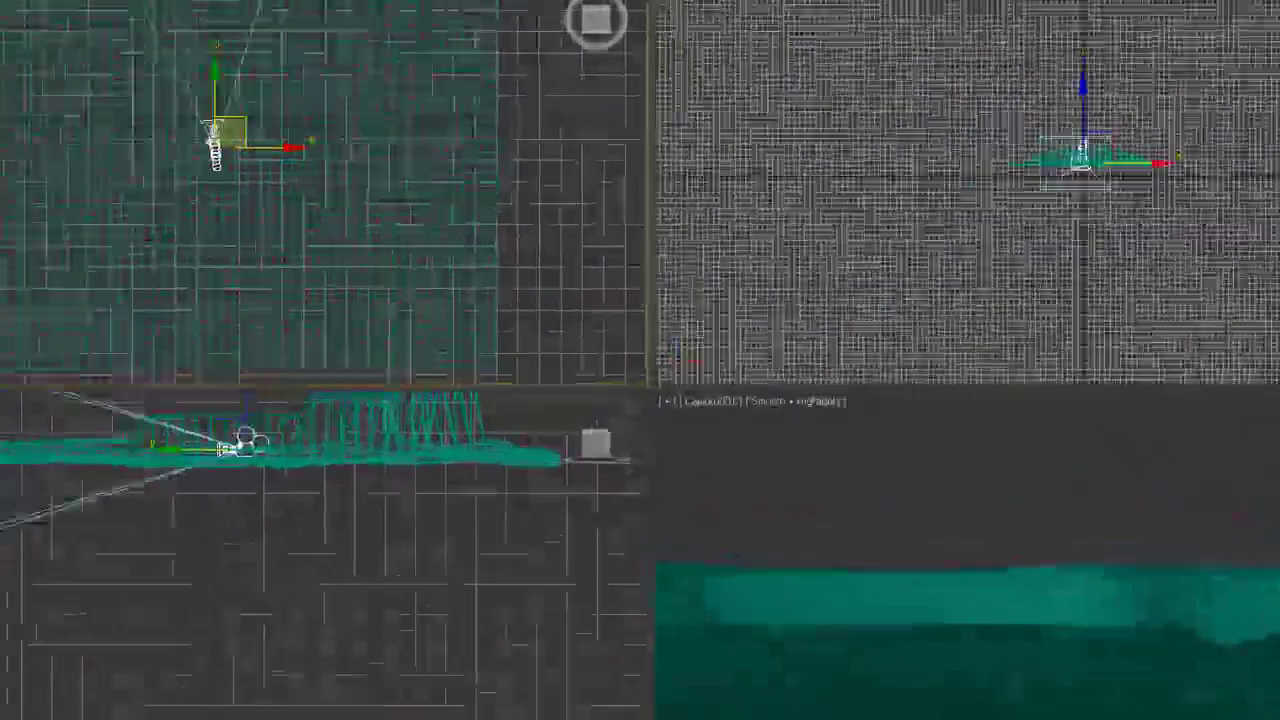
pyautogui.press('e')
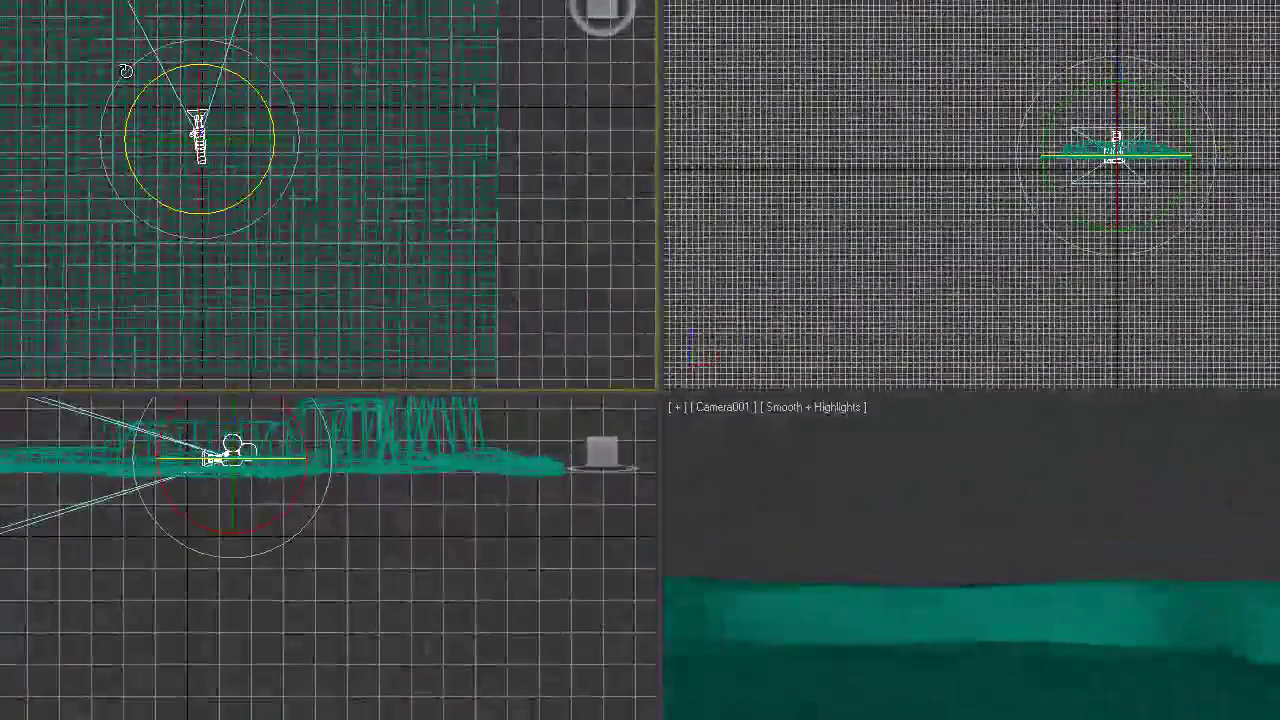
pyautogui.moveTo(150, 102); pyautogui.dragTo(102, 507)
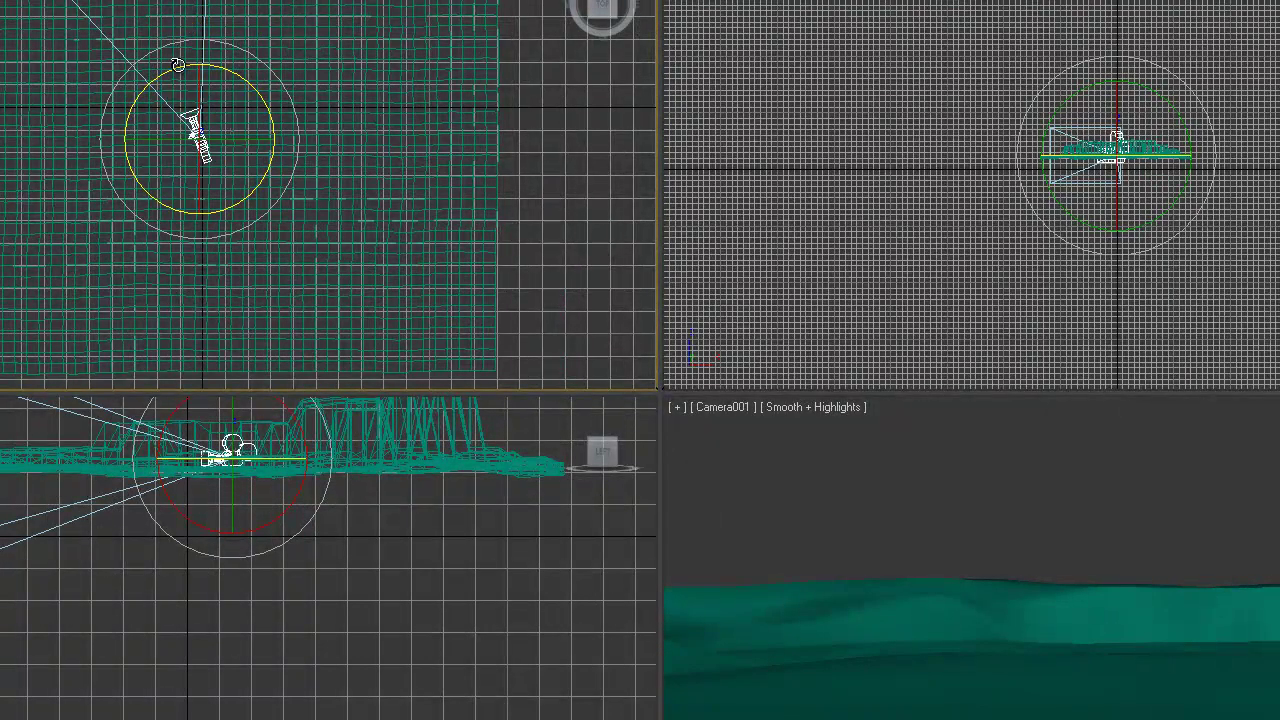
pyautogui.moveTo(177, 66); pyautogui.dragTo(176, 93, button='middle')
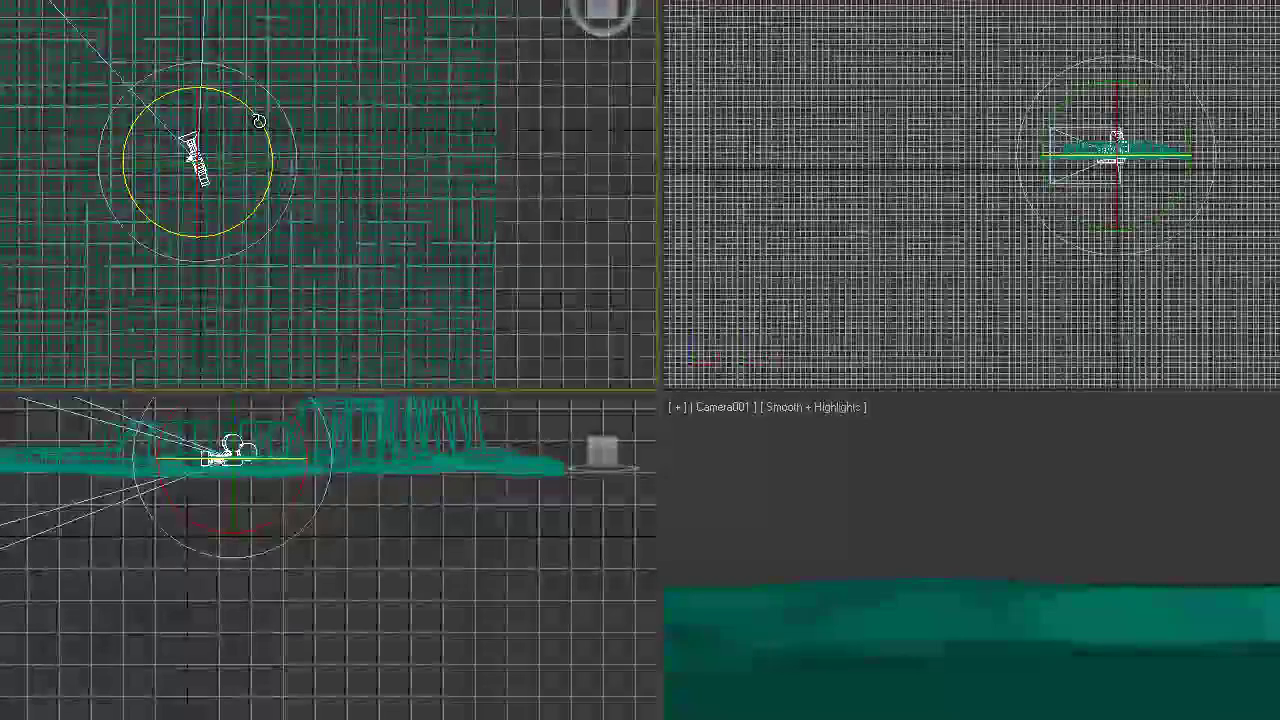
pyautogui.moveTo(265, 118); pyautogui.dragTo(279, 166)
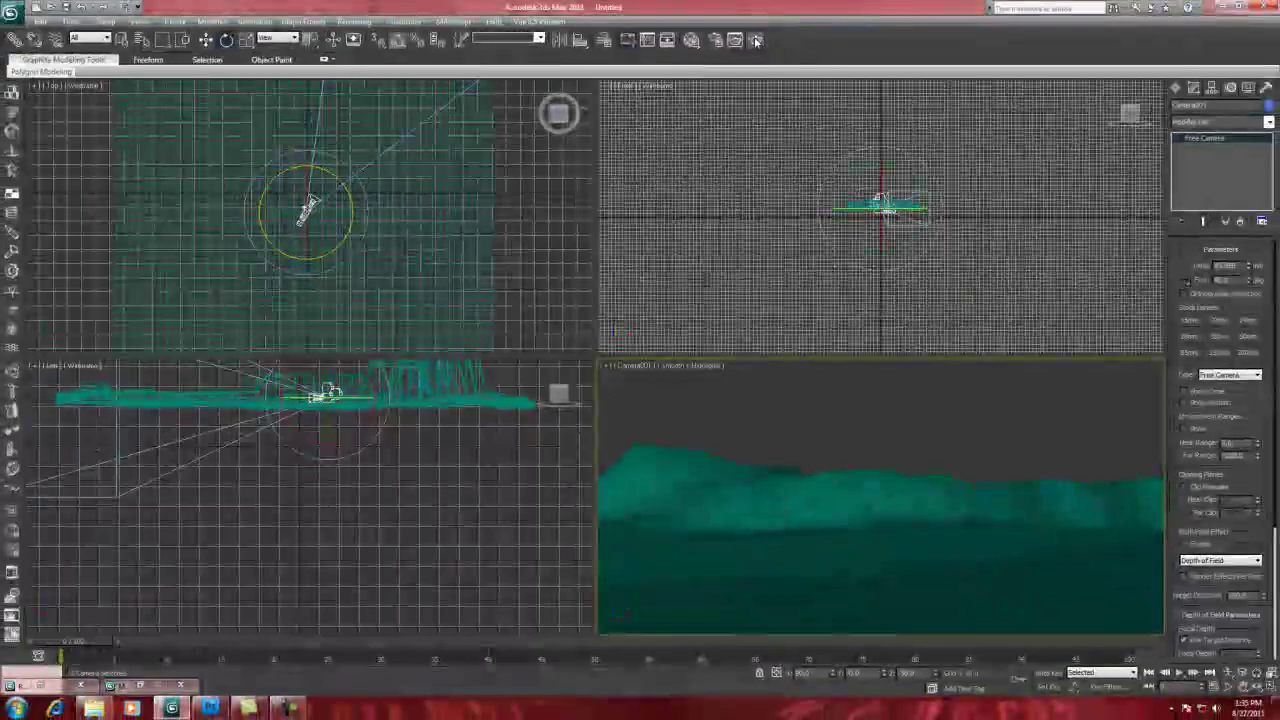
pyautogui.click(756, 40)
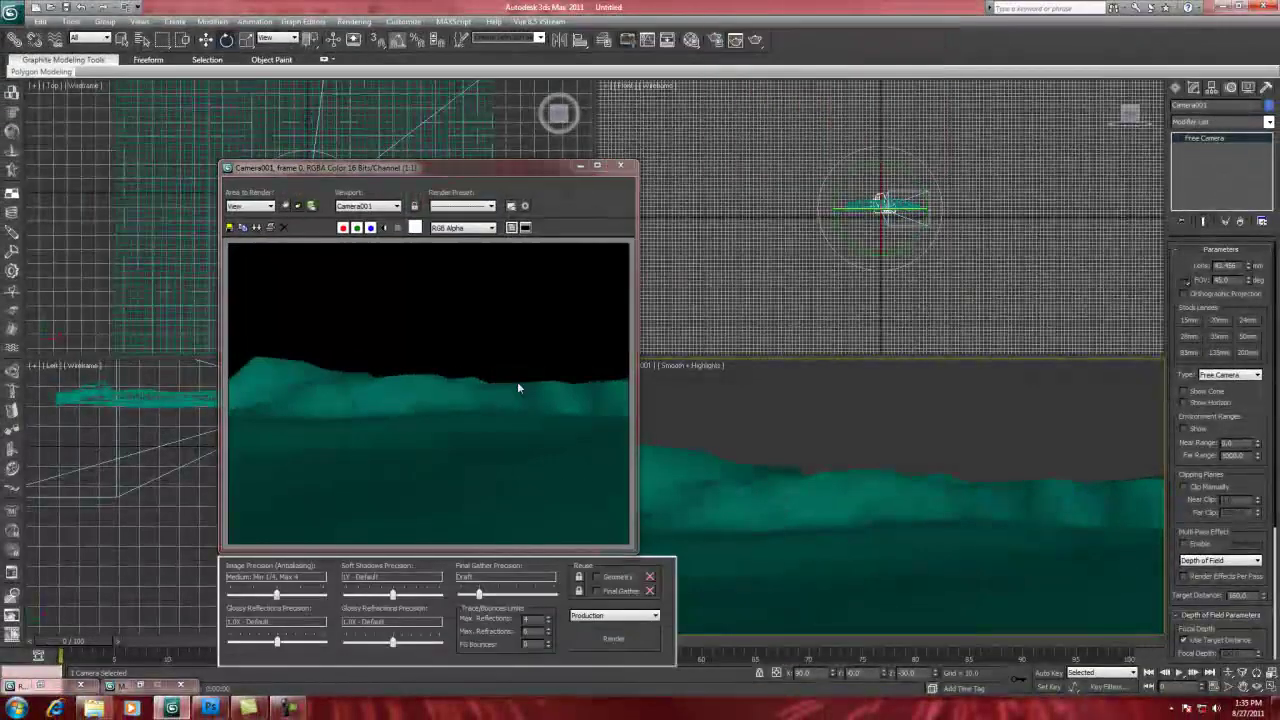
pyautogui.click(620, 166)
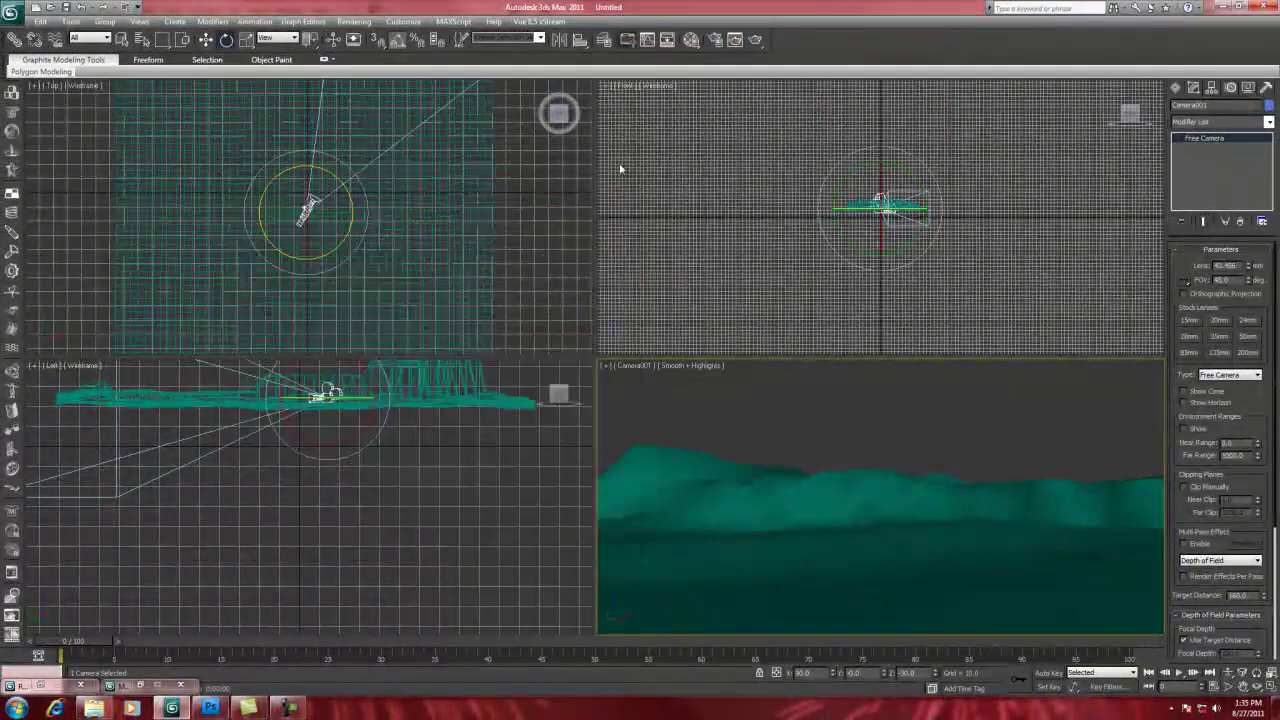
# - Add a TurboSmooth modifier to the terrain plane above its Noise modifier, and deselect the plane
pyautogui.click(385, 210)
pyautogui.click(1268, 122)
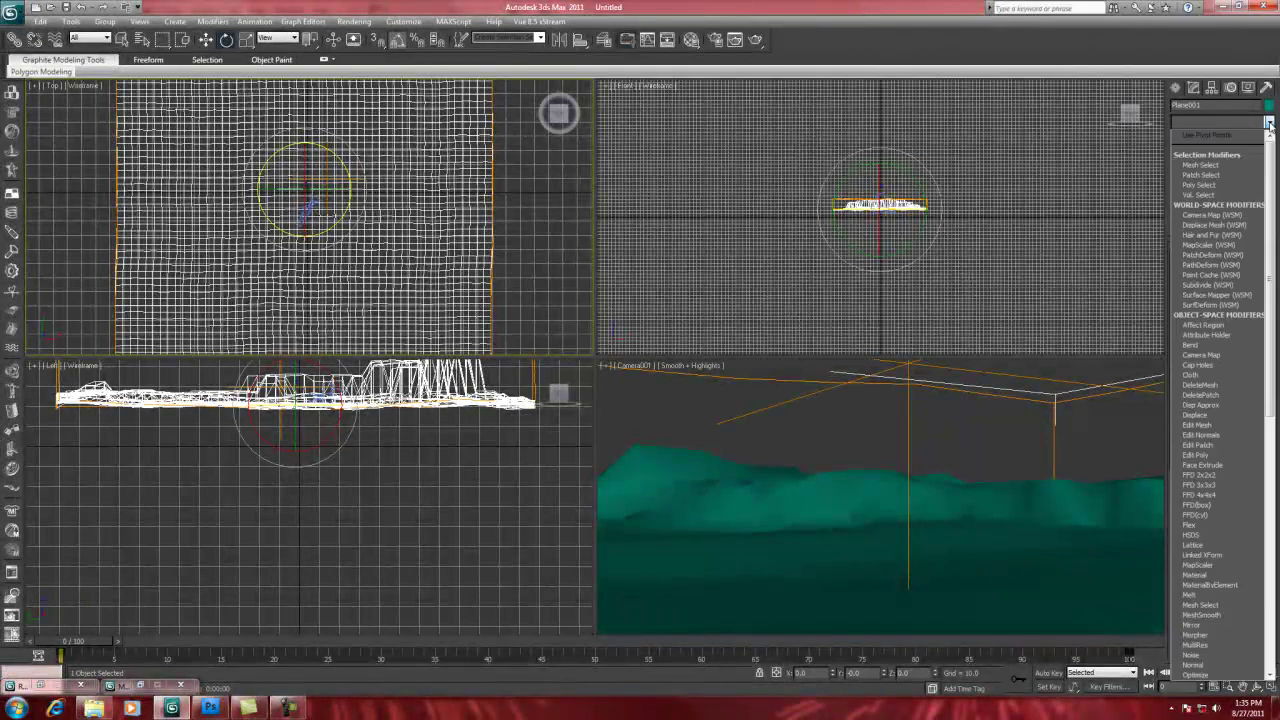
pyautogui.moveTo(1268, 162); pyautogui.dragTo(1277, 305)
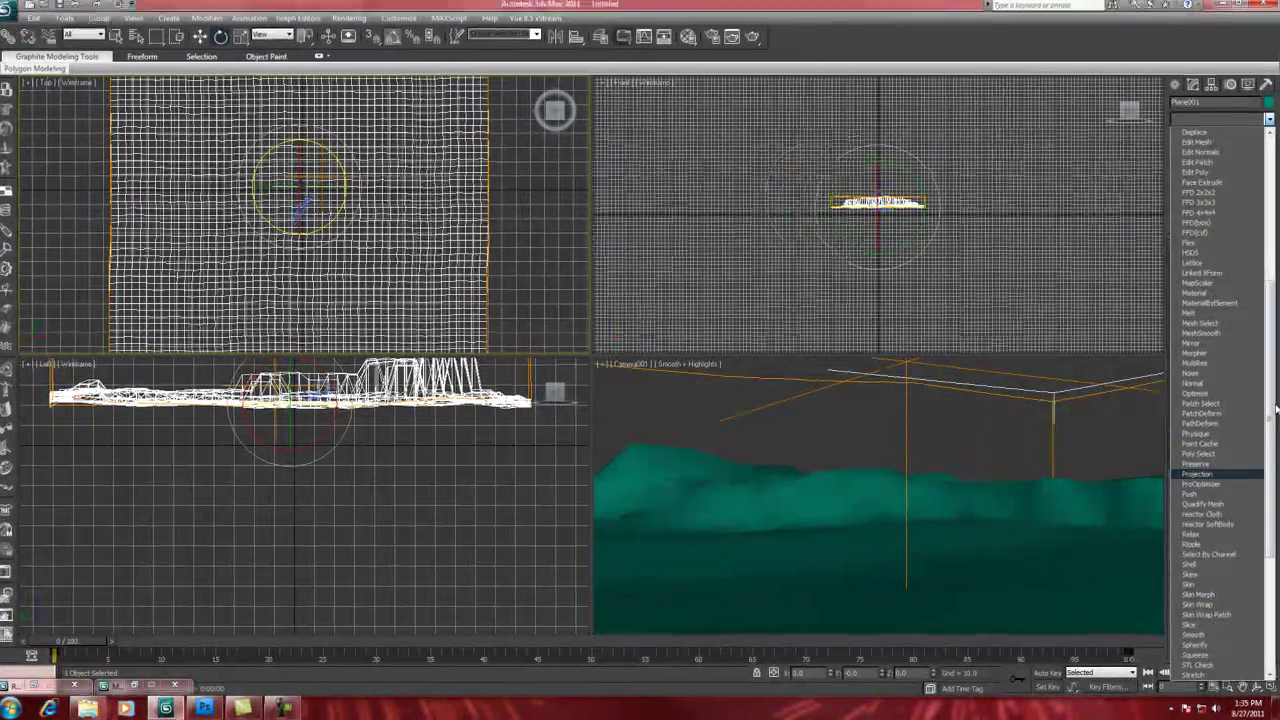
pyautogui.moveTo(1275, 408); pyautogui.dragTo(1275, 497)
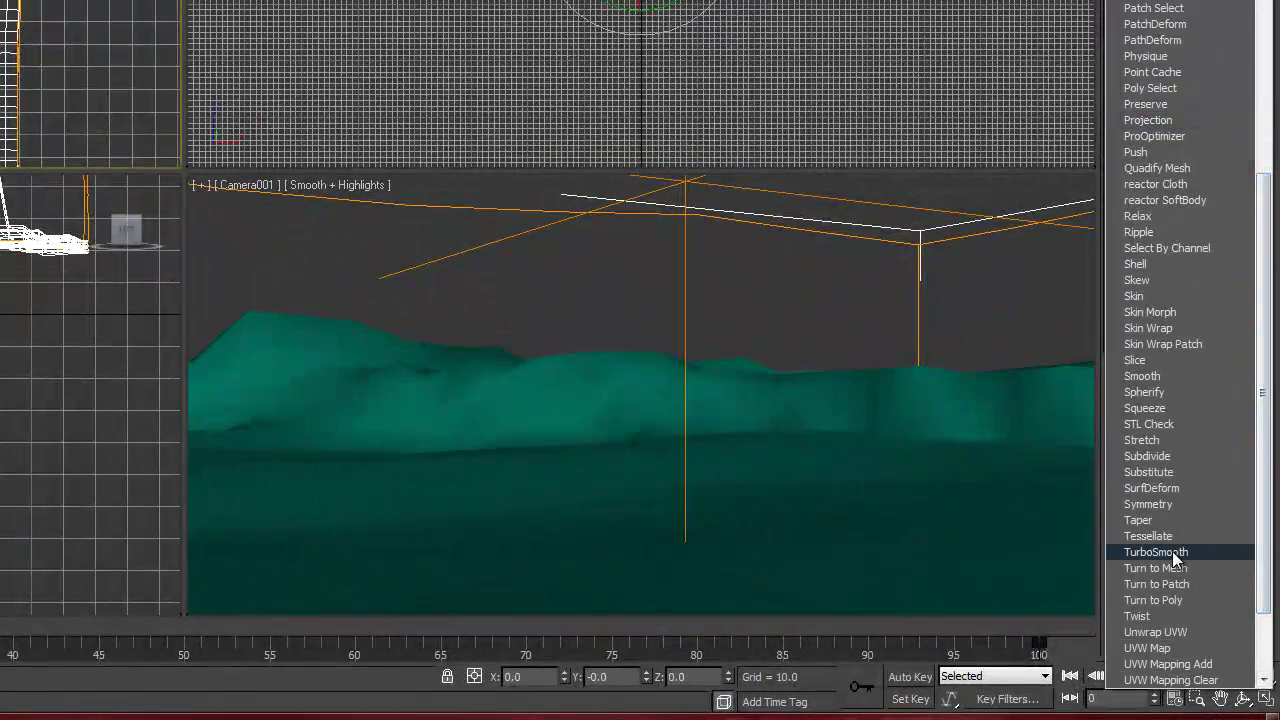
pyautogui.click(1172, 551)
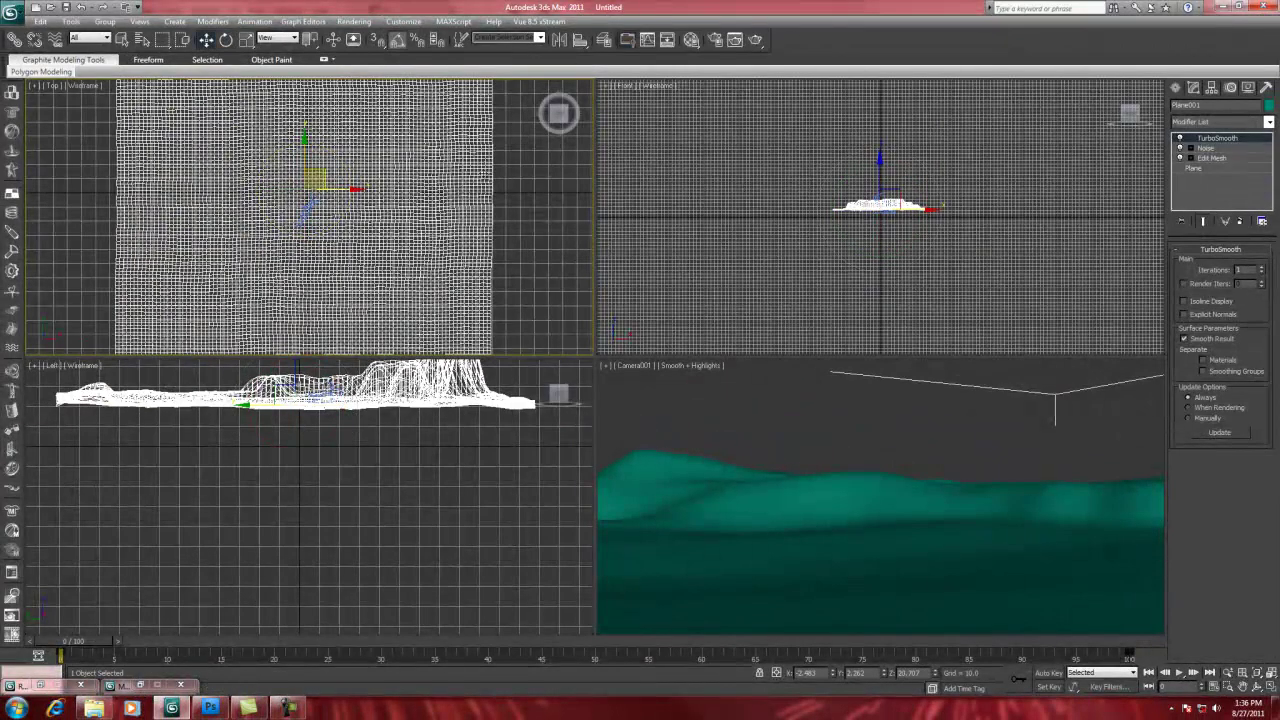
pyautogui.click(551, 212)
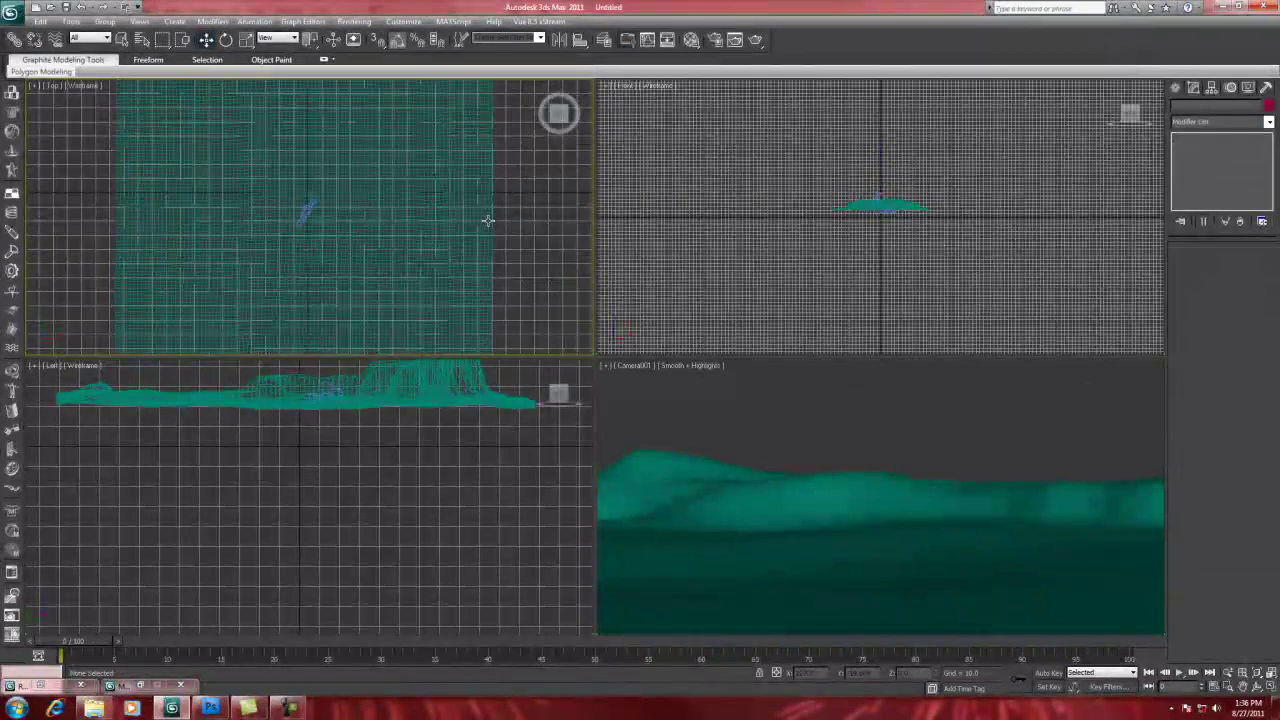
# - Draw a closed, smoothly curved Line spline over the terrain in front of the camera in the Top view, bending around its left side
pyautogui.click(305, 210)
pyautogui.scroll(-3, 305, 215)
pyautogui.moveTo(305, 222); pyautogui.dragTo(305, 262, button='middle')
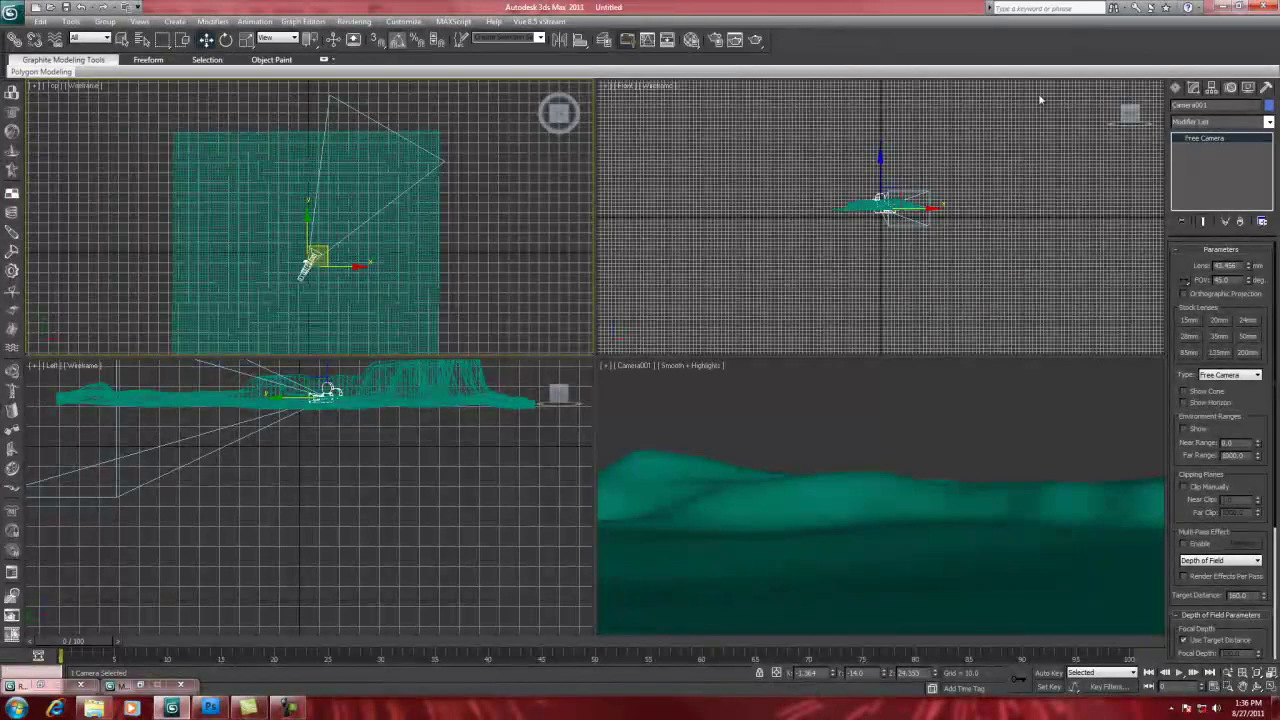
pyautogui.moveTo(282, 244); pyautogui.dragTo(321, 232, button='middle')
pyautogui.scroll(2, 329, 263)
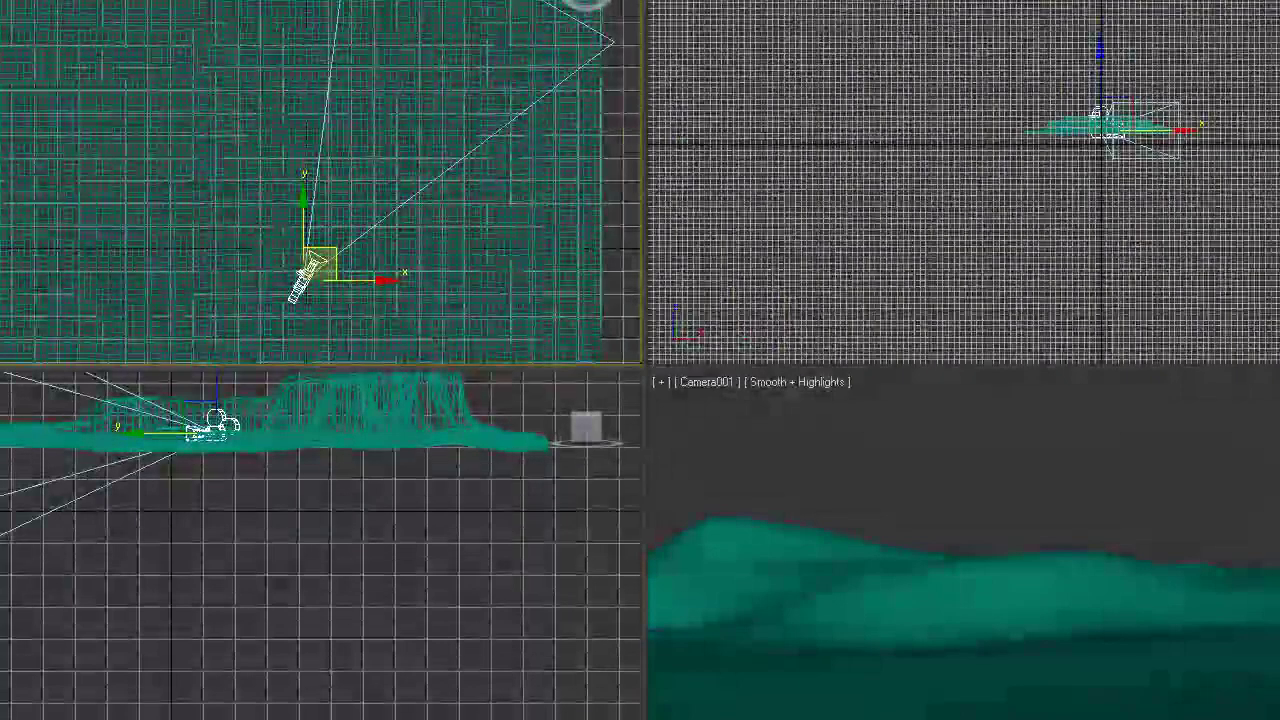
pyautogui.click(509, 95)
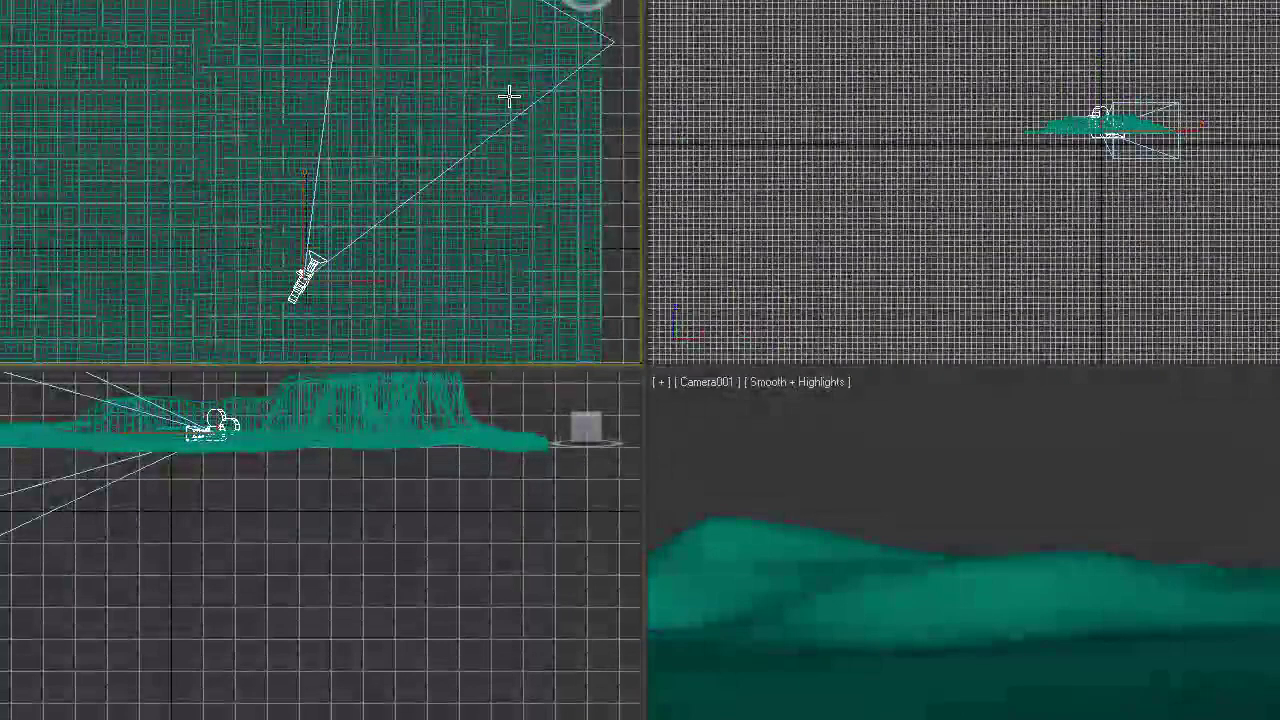
pyautogui.click(257, 77)
pyautogui.click(186, 101)
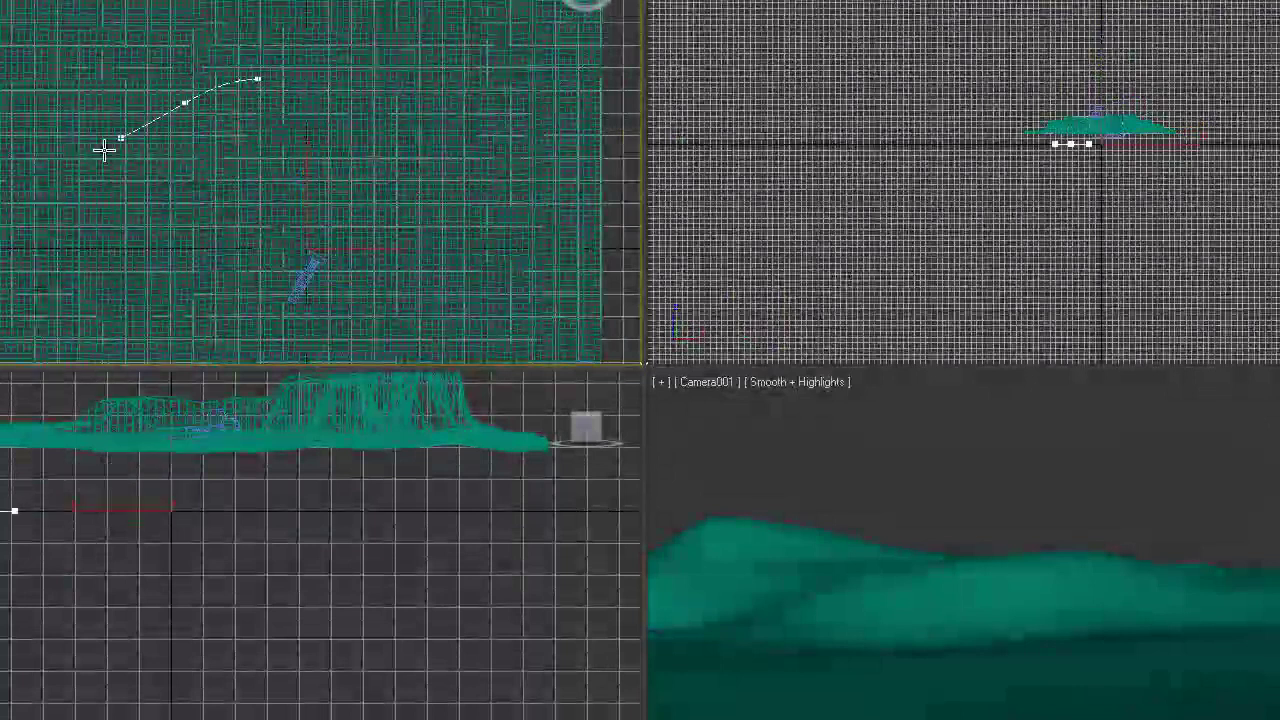
pyautogui.click(95, 187)
pyautogui.click(97, 280)
pyautogui.click(170, 262)
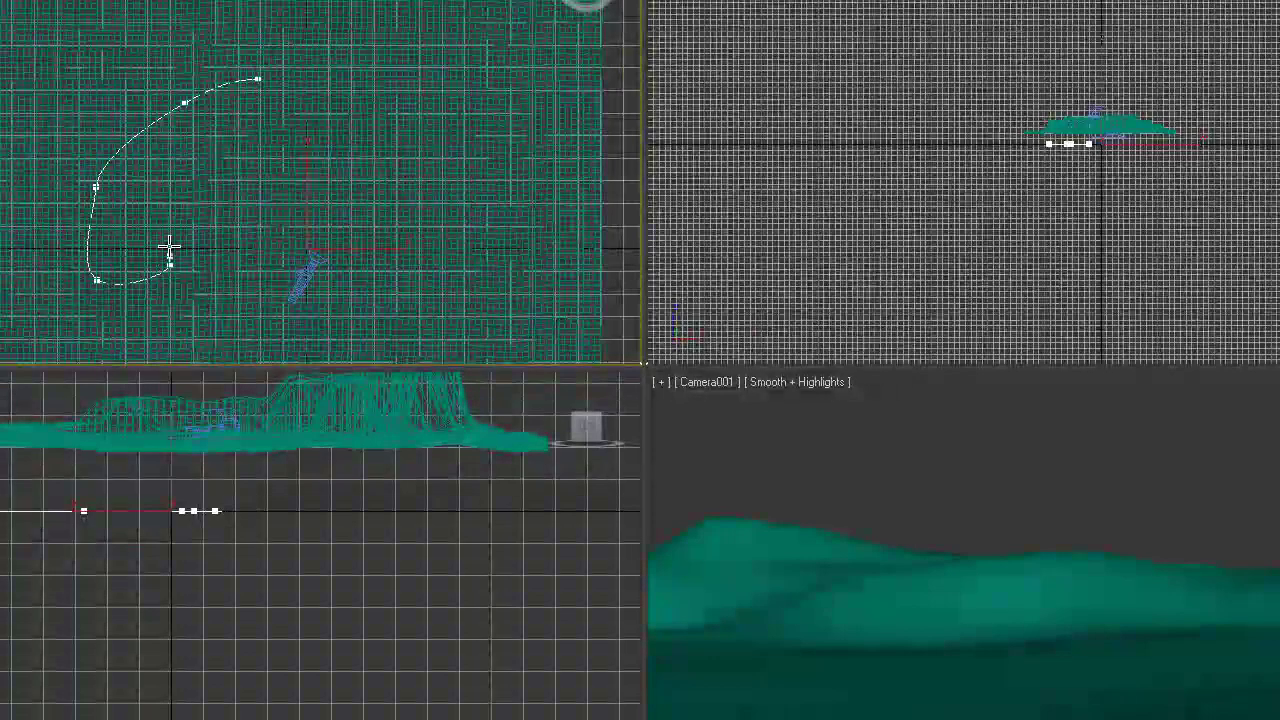
pyautogui.click(172, 180)
pyautogui.click(306, 159)
pyautogui.click(383, 132)
pyautogui.click(358, 68)
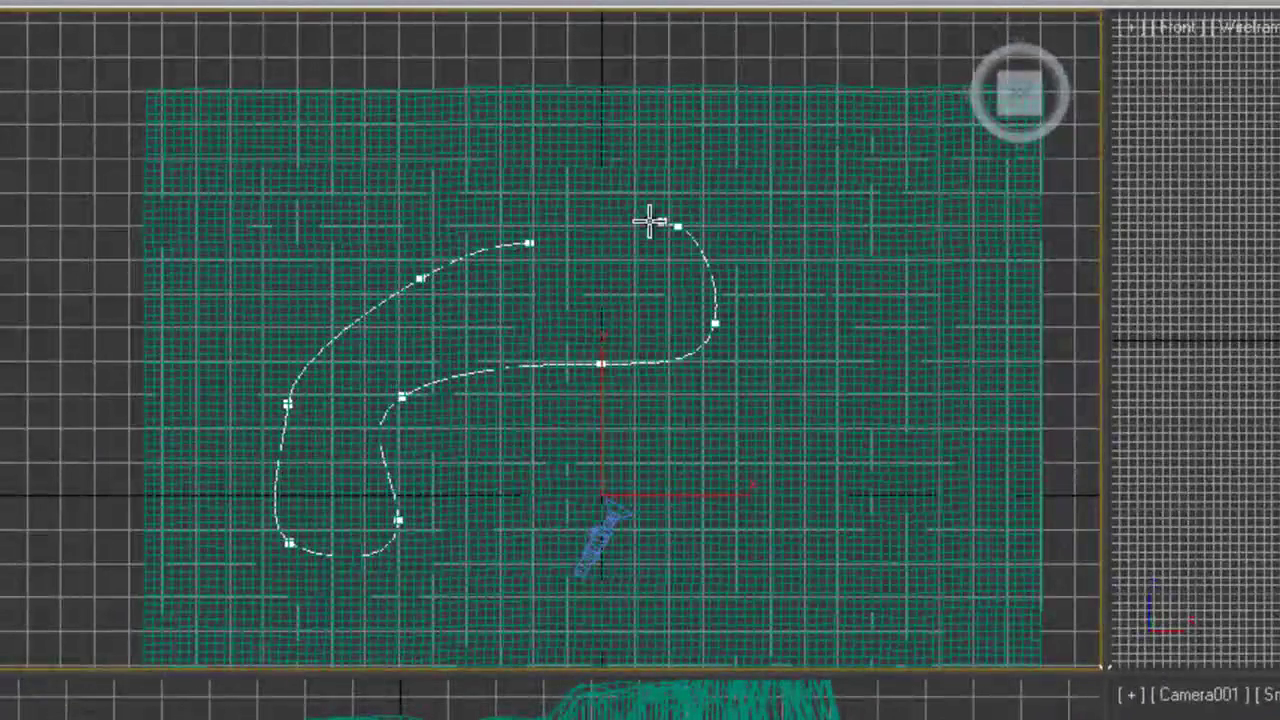
pyautogui.click(530, 242)
pyautogui.press('Return')
# - Draw a second closed curved spline inside the first outline, following its bent shape
pyautogui.click(588, 266)
pyautogui.click(455, 303)
pyautogui.click(311, 425)
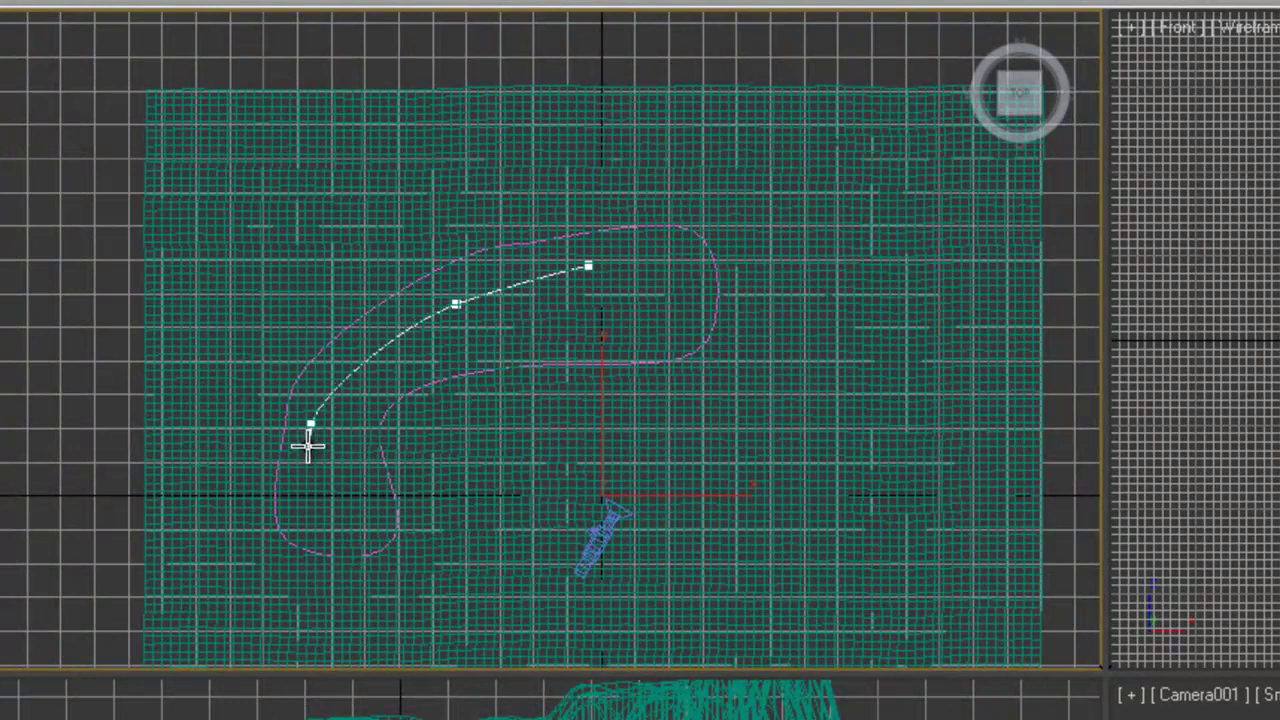
pyautogui.click(321, 518)
pyautogui.click(359, 468)
pyautogui.click(414, 364)
pyautogui.click(582, 340)
pyautogui.click(670, 310)
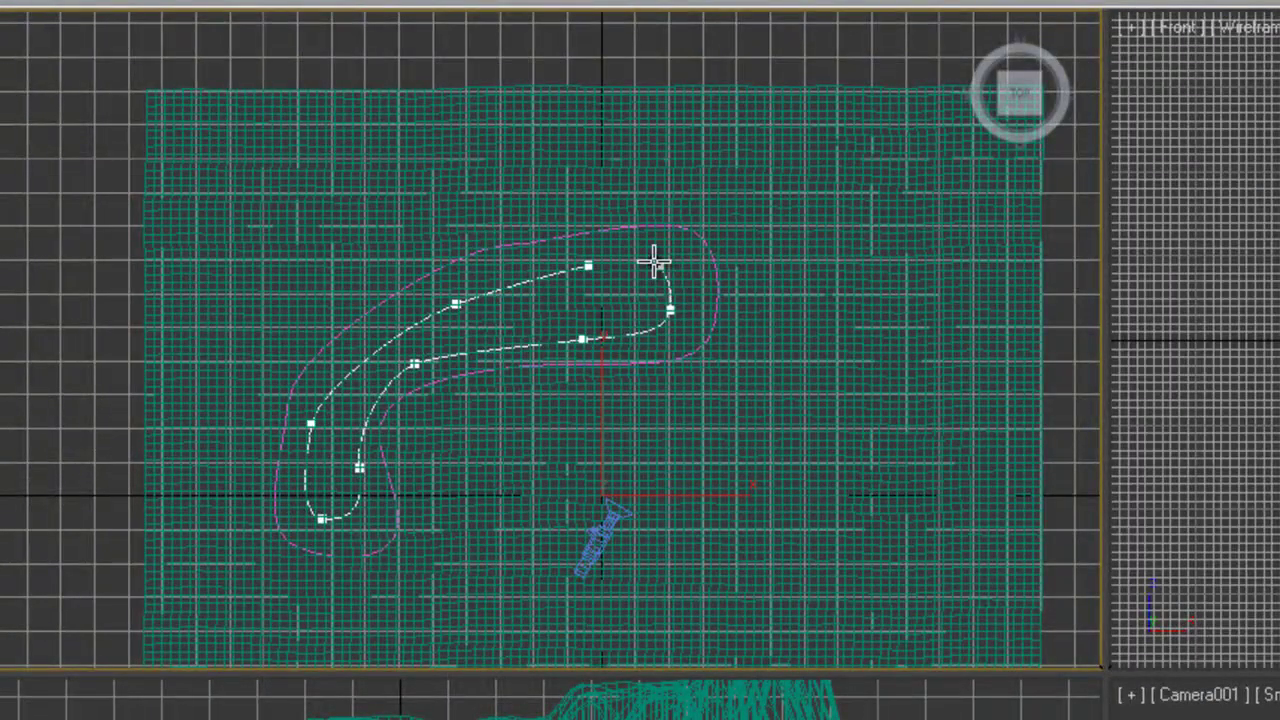
pyautogui.click(455, 300)
pyautogui.press('Return')
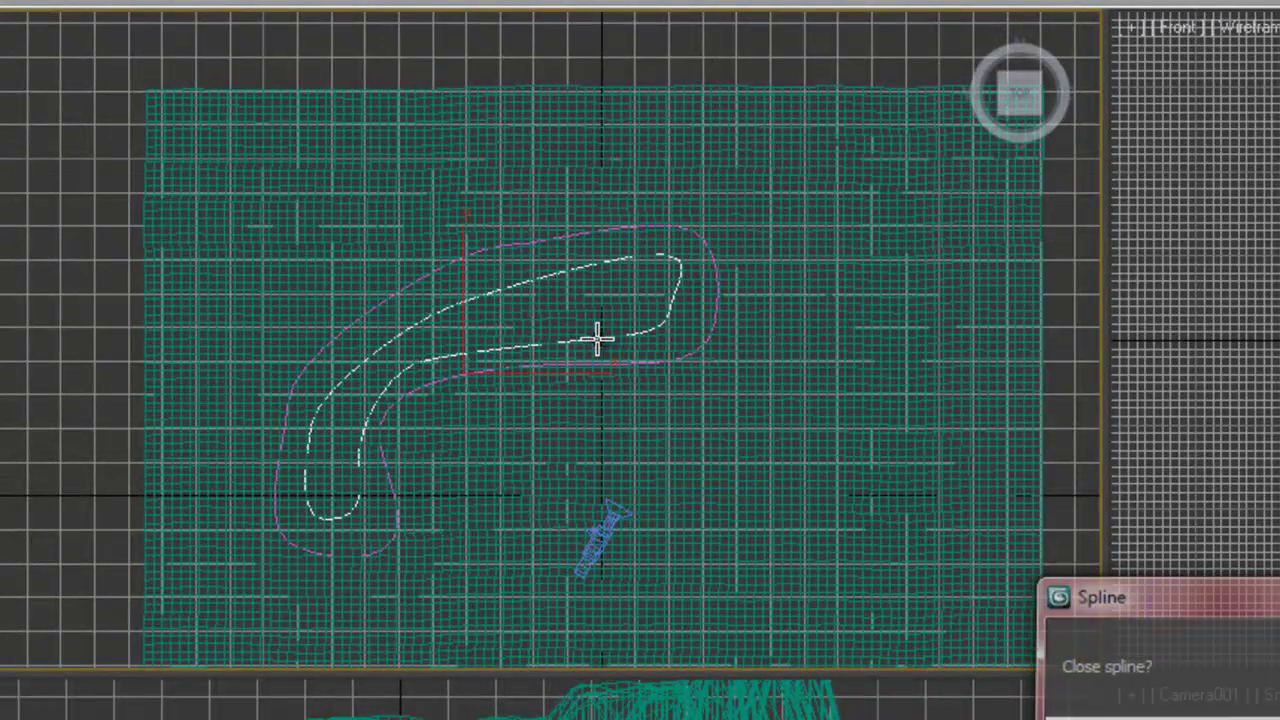
# - Draw a third, small closed curved Line spline inside the wide part of the second outline in the Top view
pyautogui.click(597, 290)
pyautogui.click(511, 308)
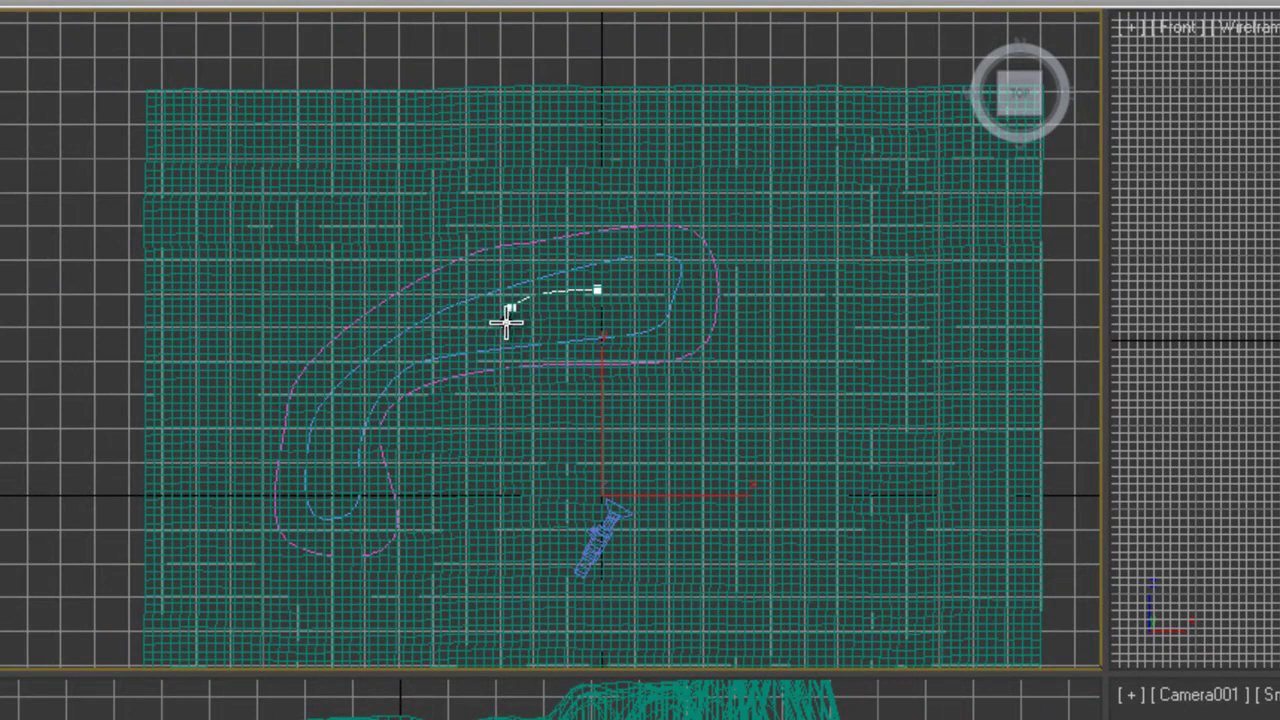
pyautogui.click(567, 320)
pyautogui.click(636, 290)
pyautogui.click(598, 290)
pyautogui.press('Return')
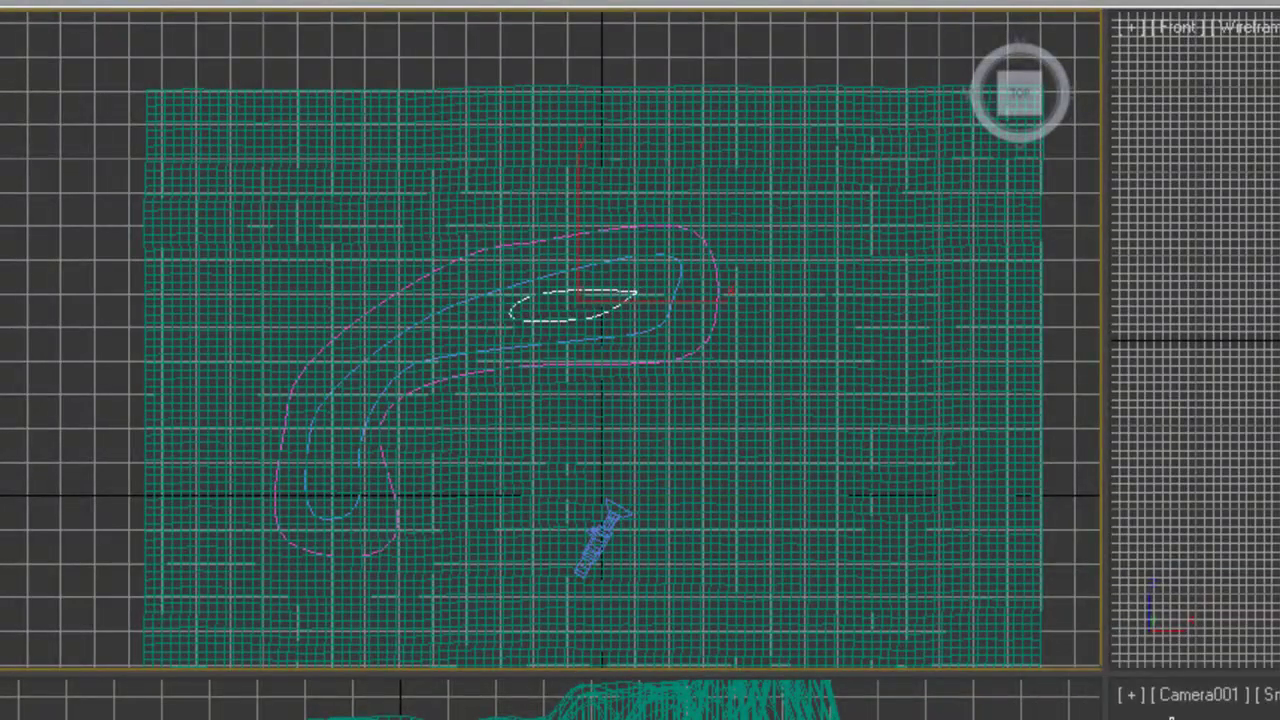
# - Select the terrain plane in the Top view and hide it so only the contour splines remain to work on
pyautogui.scroll(4, 584, 237)
pyautogui.scroll(2, 889, 251)
pyautogui.scroll(3, 489, 389)
pyautogui.moveTo(489, 389)
pyautogui.mouseDown(button='middle')
pyautogui.moveTo(704, 337)
pyautogui.moveTo(508, 389)
pyautogui.mouseUp(button='middle')
pyautogui.scroll(2, 508, 389)
pyautogui.scroll(-5, 508, 389)
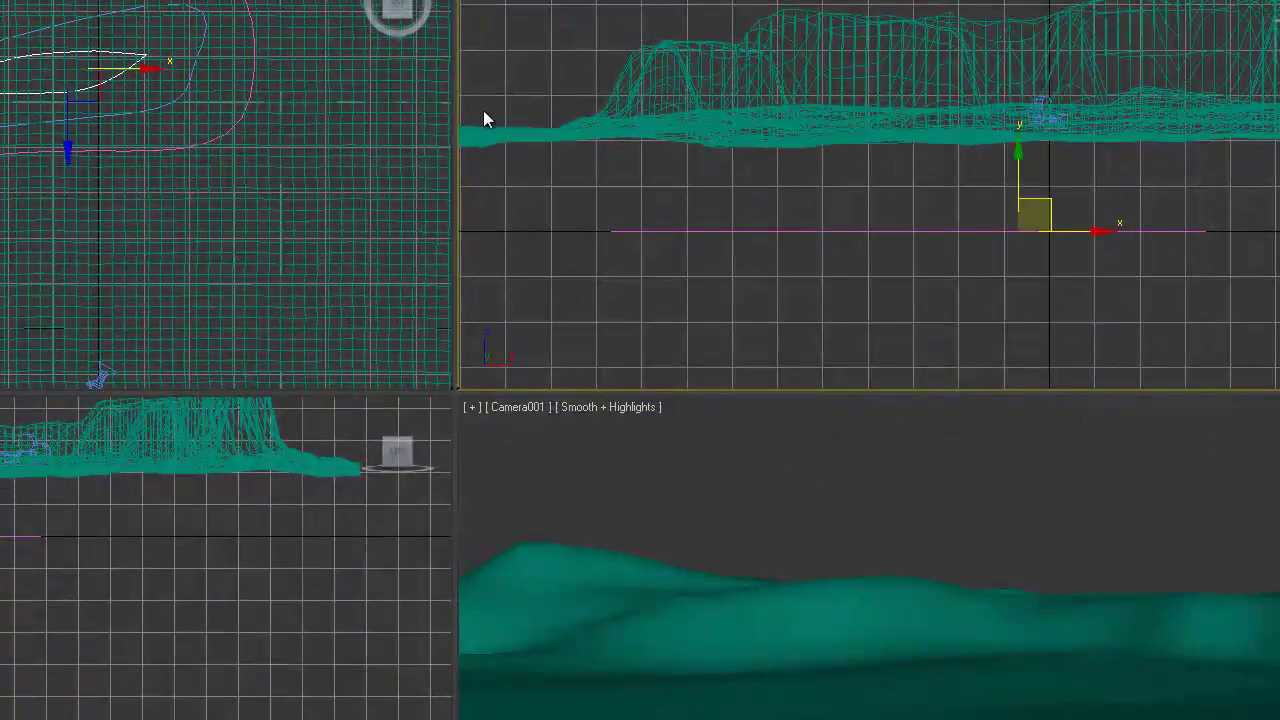
pyautogui.click(855, 267)
pyautogui.click(167, 149)
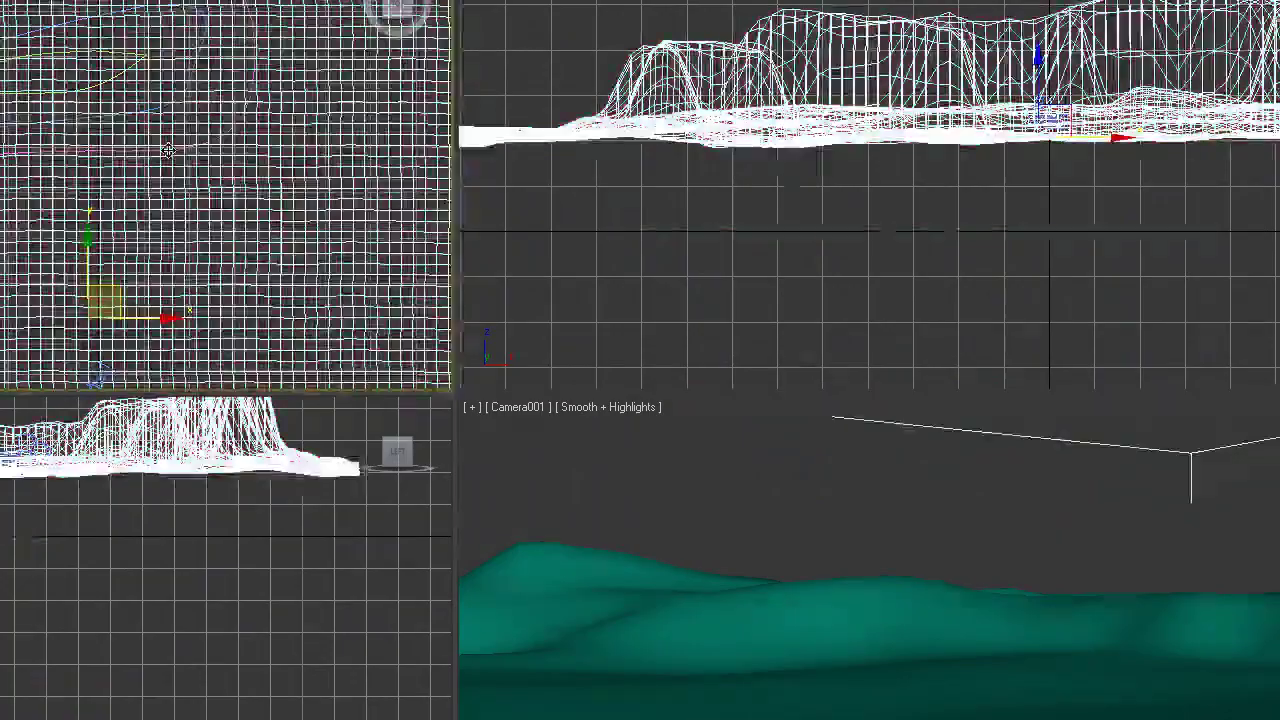
pyautogui.rightClick(158, 191)
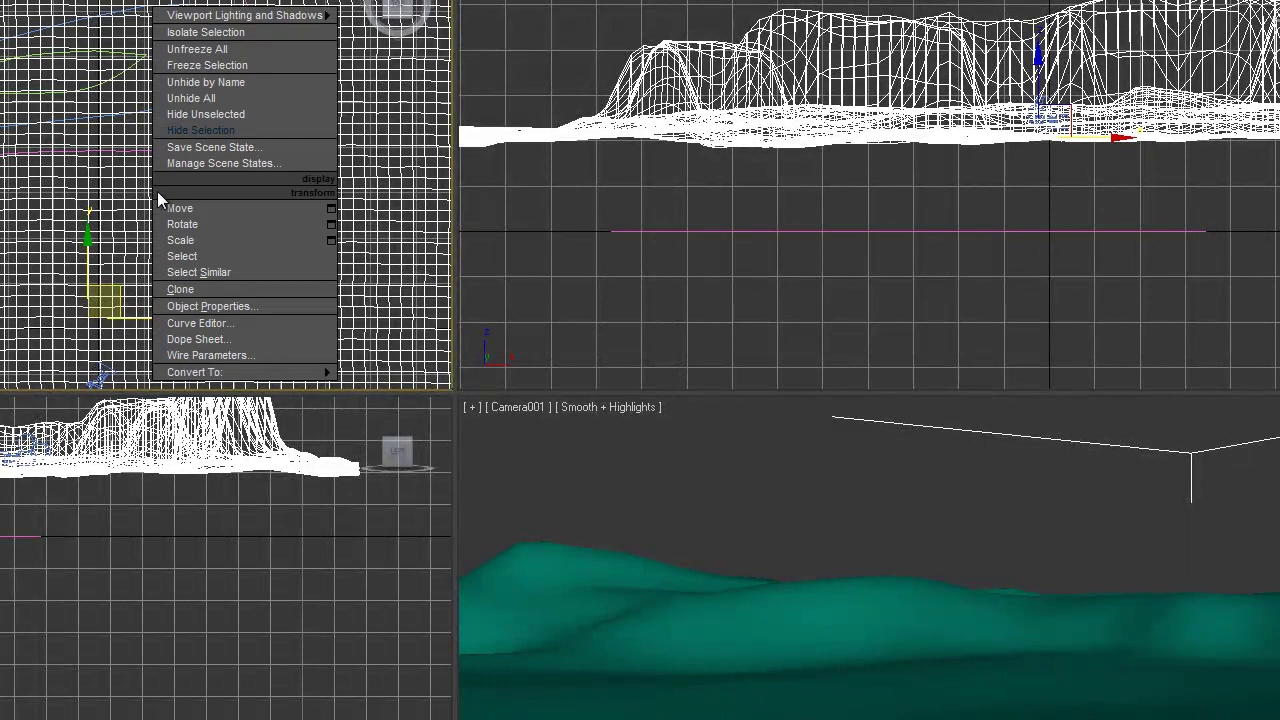
pyautogui.click(203, 131)
# - Raise the middle spline above the outer one in the Front view, and lift the innermost spline higher still
pyautogui.click(146, 151)
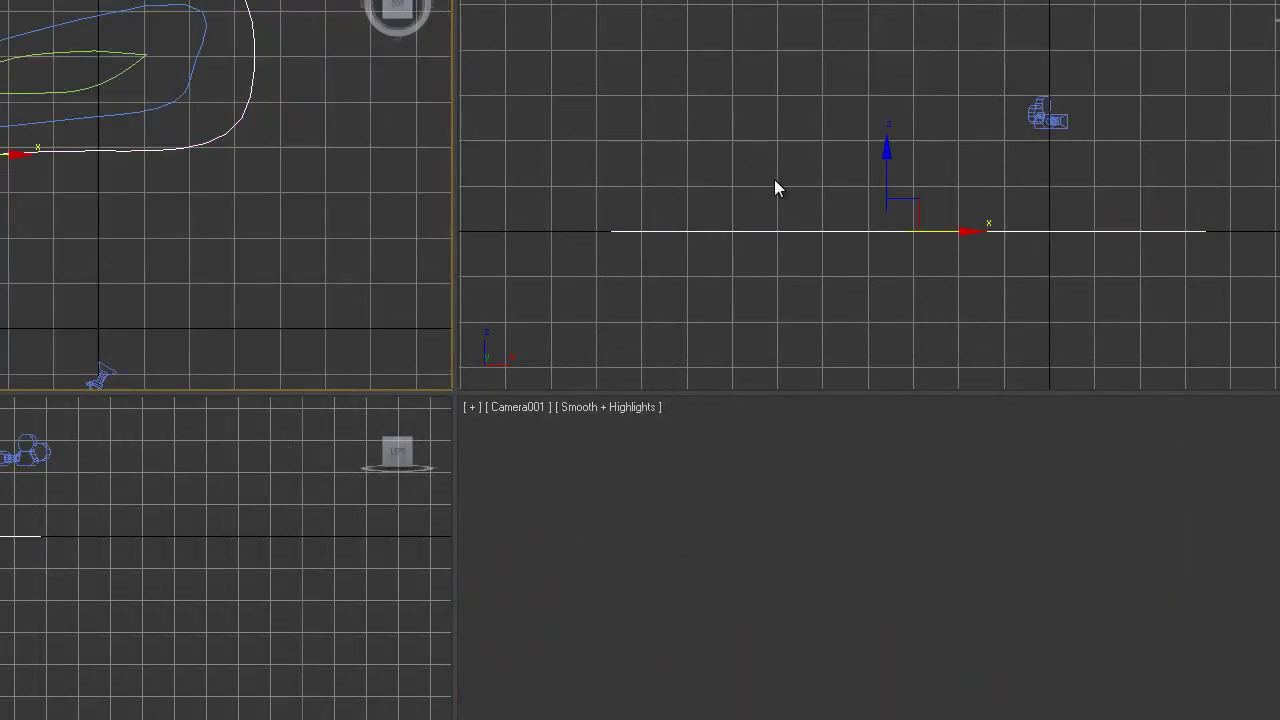
pyautogui.click(97, 119)
pyautogui.rightClick(814, 152)
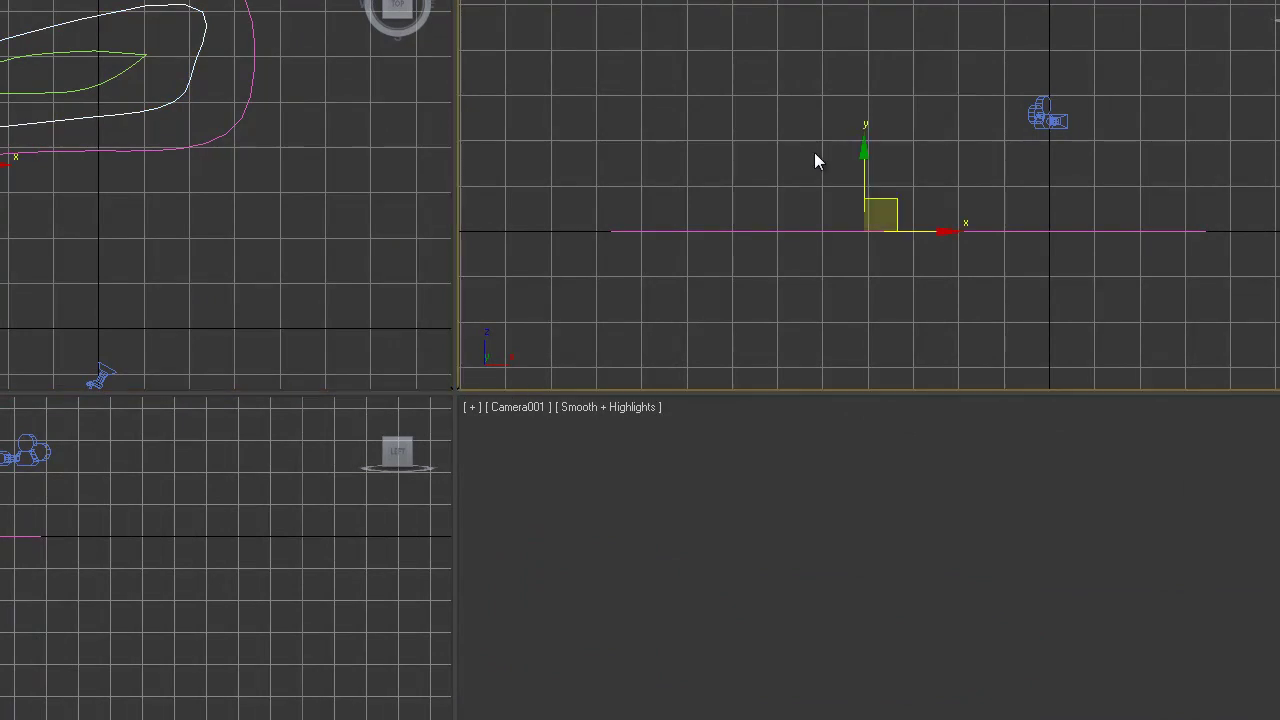
pyautogui.moveTo(866, 156); pyautogui.dragTo(866, 117)
pyautogui.click(106, 82)
pyautogui.rightClick(939, 124)
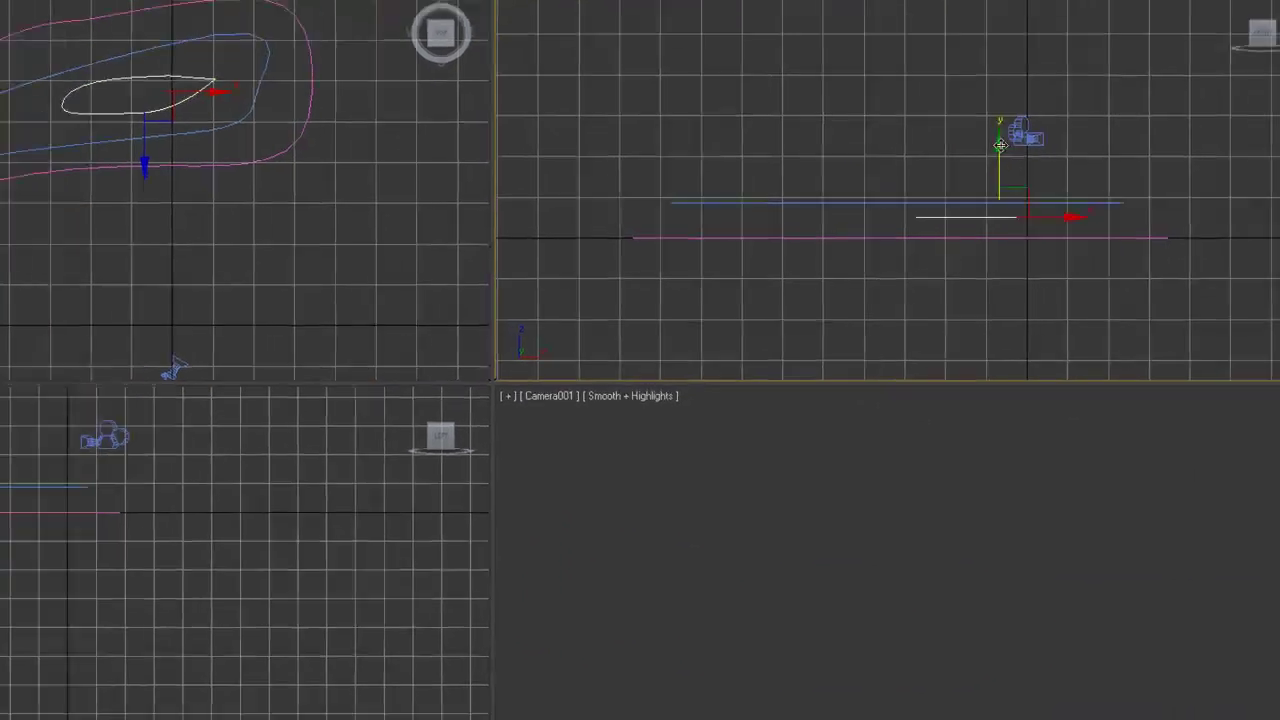
# - Switch the camera viewport to Perspective and orbit it to view the three stacked contour splines from above
pyautogui.rightClick(726, 553)
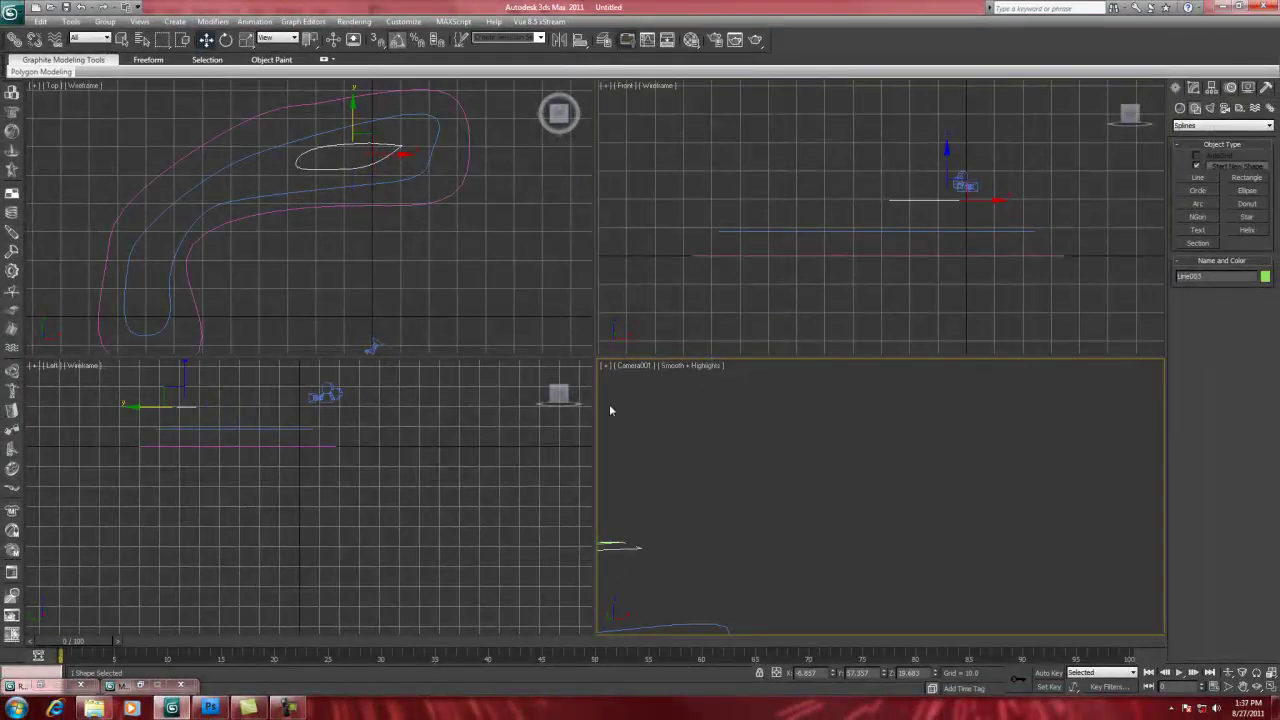
pyautogui.click(630, 366)
pyautogui.click(665, 413)
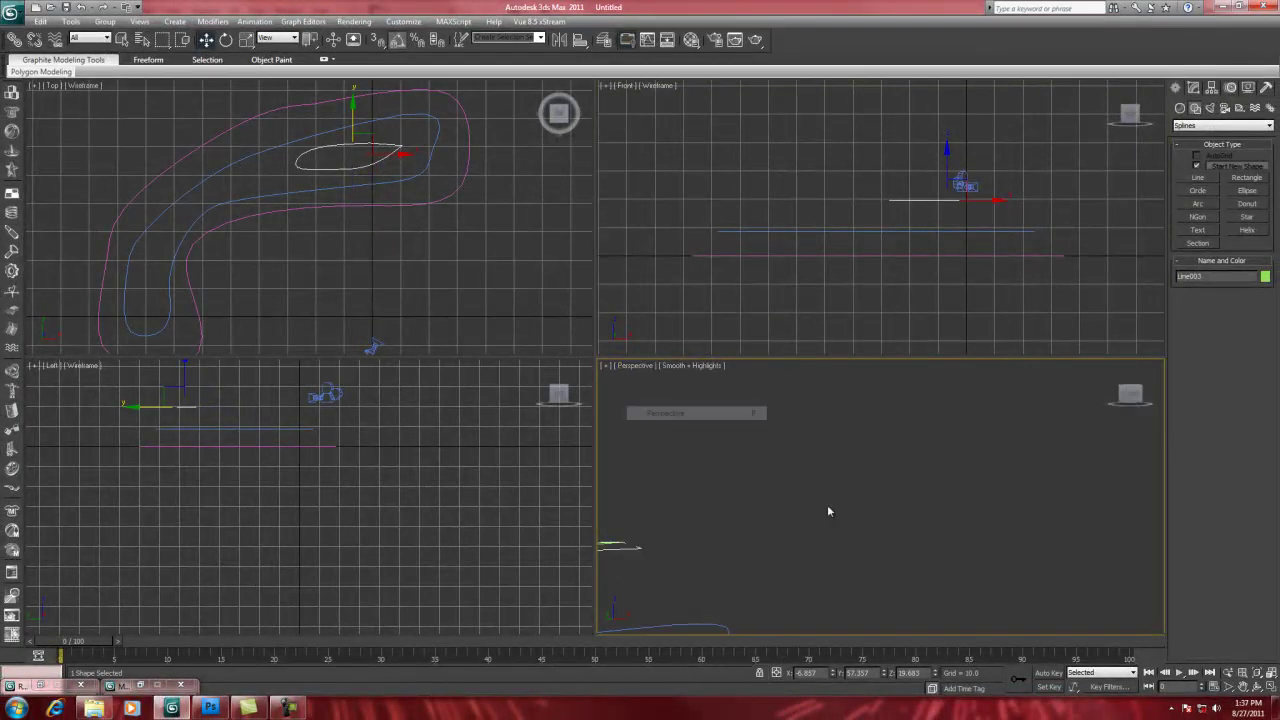
pyautogui.moveTo(917, 488); pyautogui.dragTo(955, 508, button='middle')
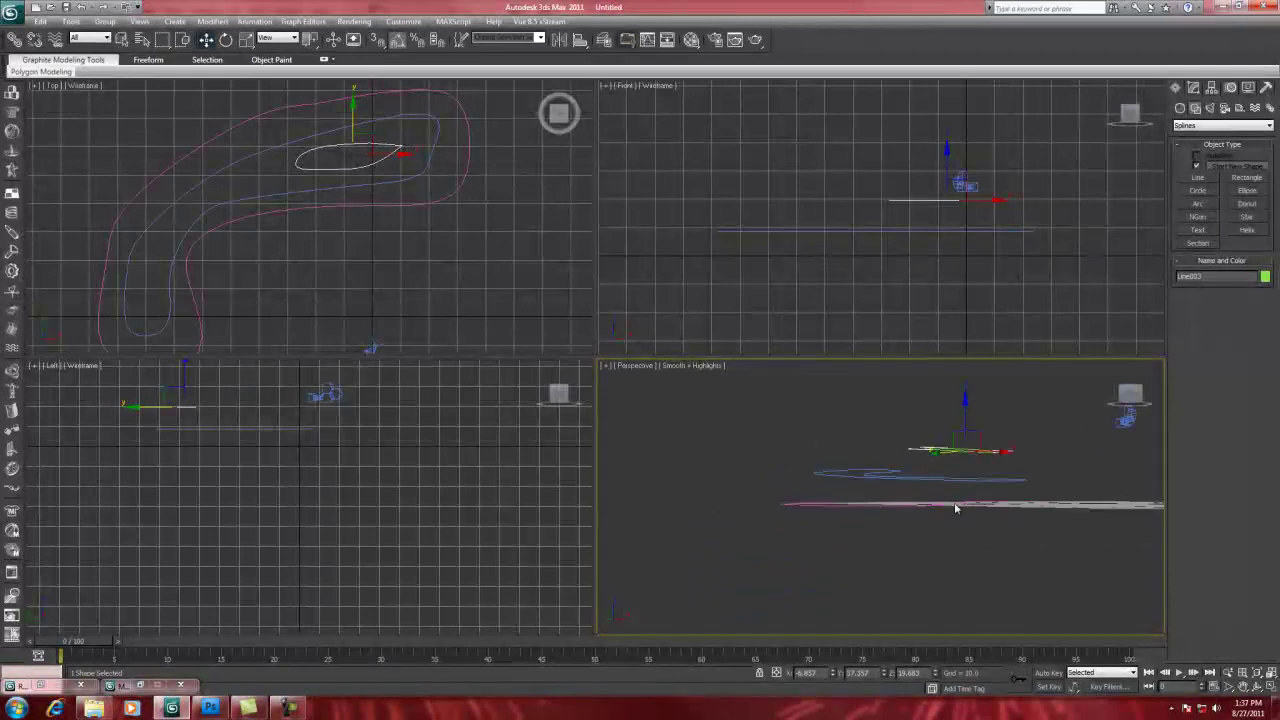
pyautogui.click(1257, 690)
pyautogui.moveTo(940, 520); pyautogui.dragTo(818, 466)
pyautogui.click(205, 40)
# - Create a Terrain compound object from the outermost spline, picking the middle and innermost splines as operands by Reference
pyautogui.click(680, 555)
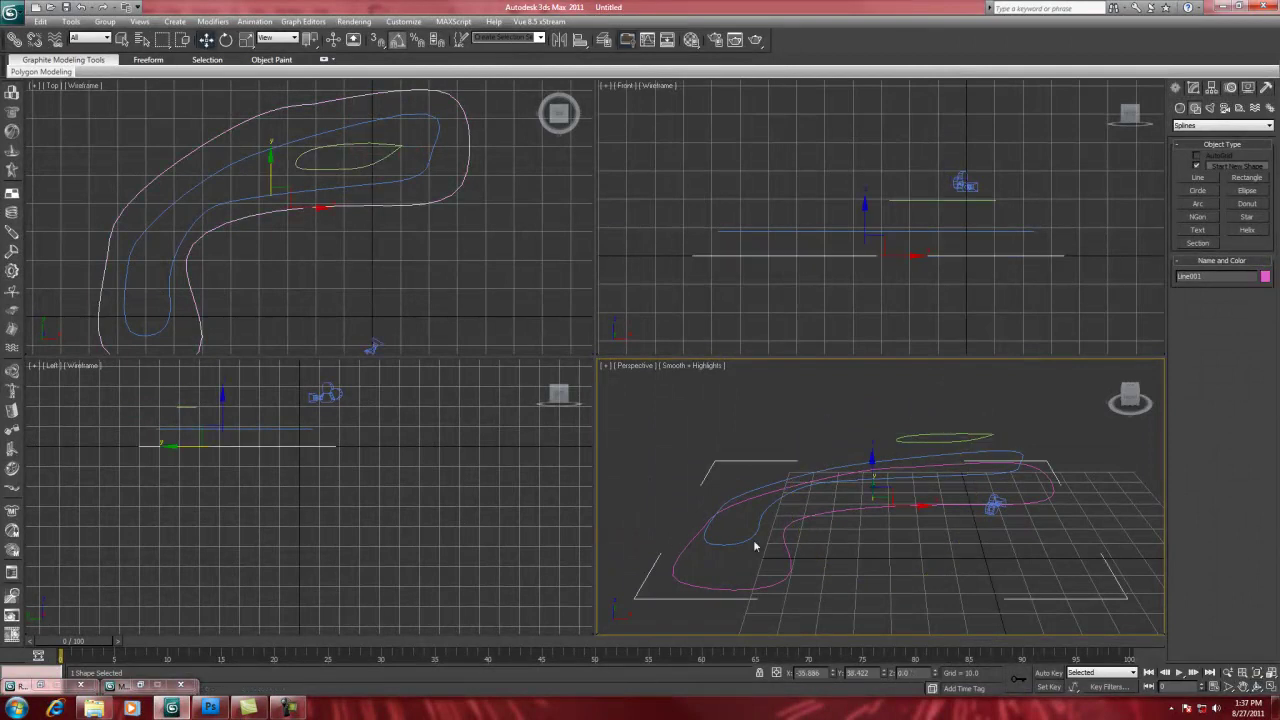
pyautogui.click(1180, 108)
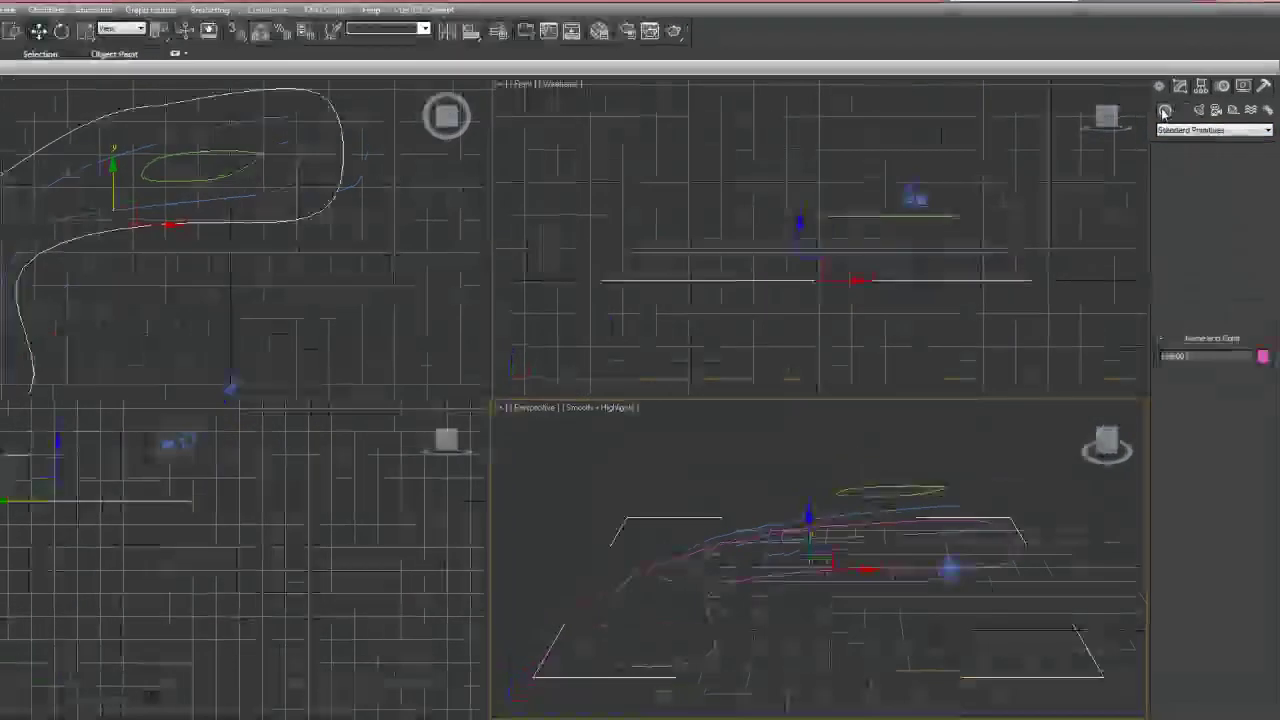
pyautogui.click(1269, 125)
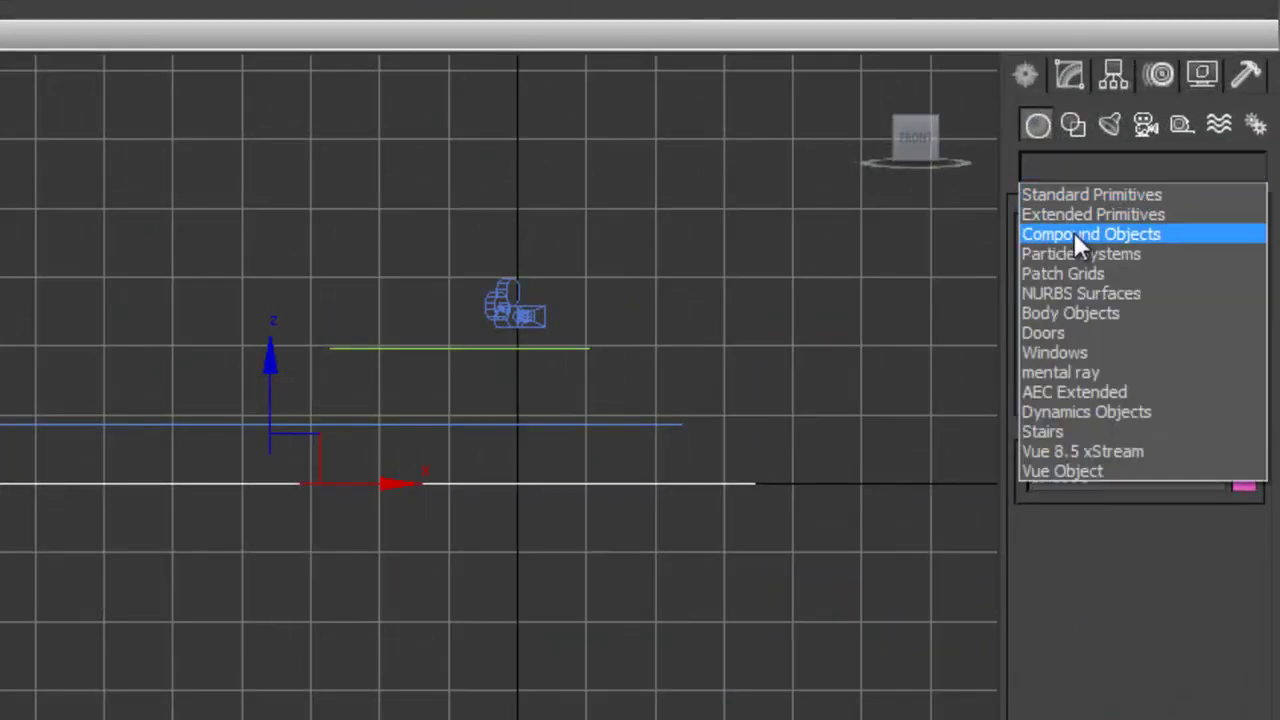
pyautogui.click(1074, 233)
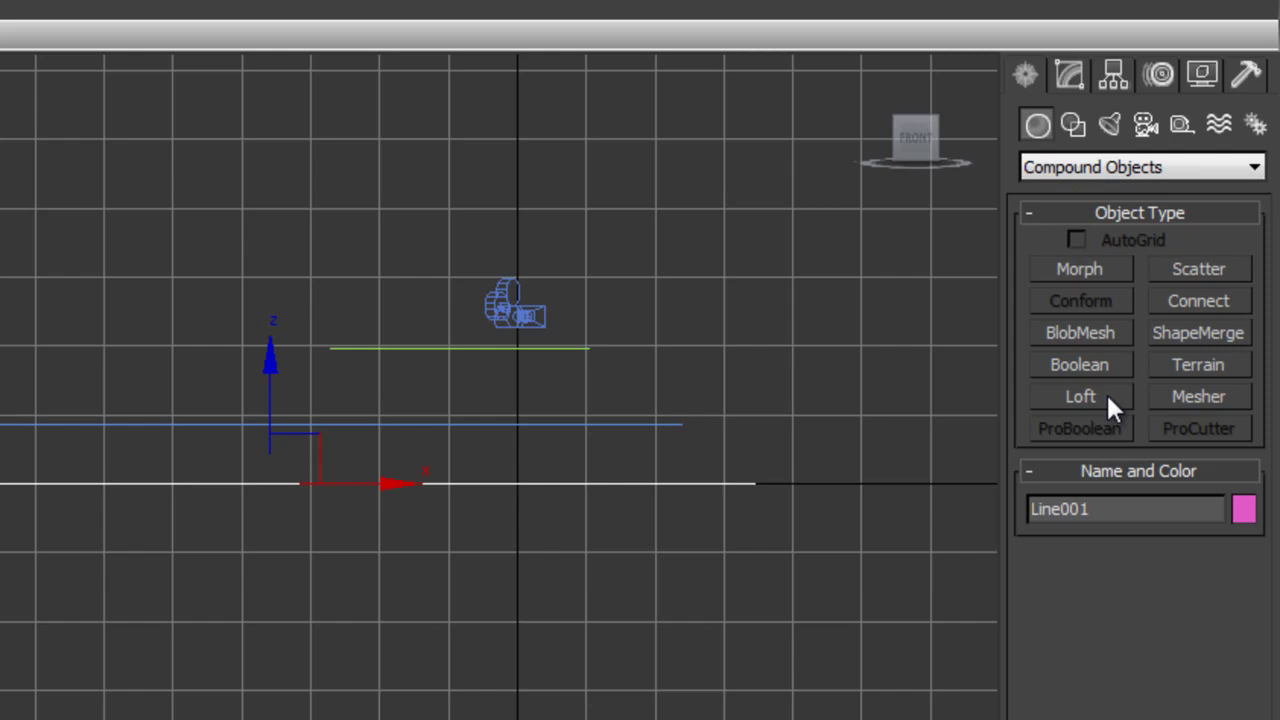
pyautogui.click(1198, 366)
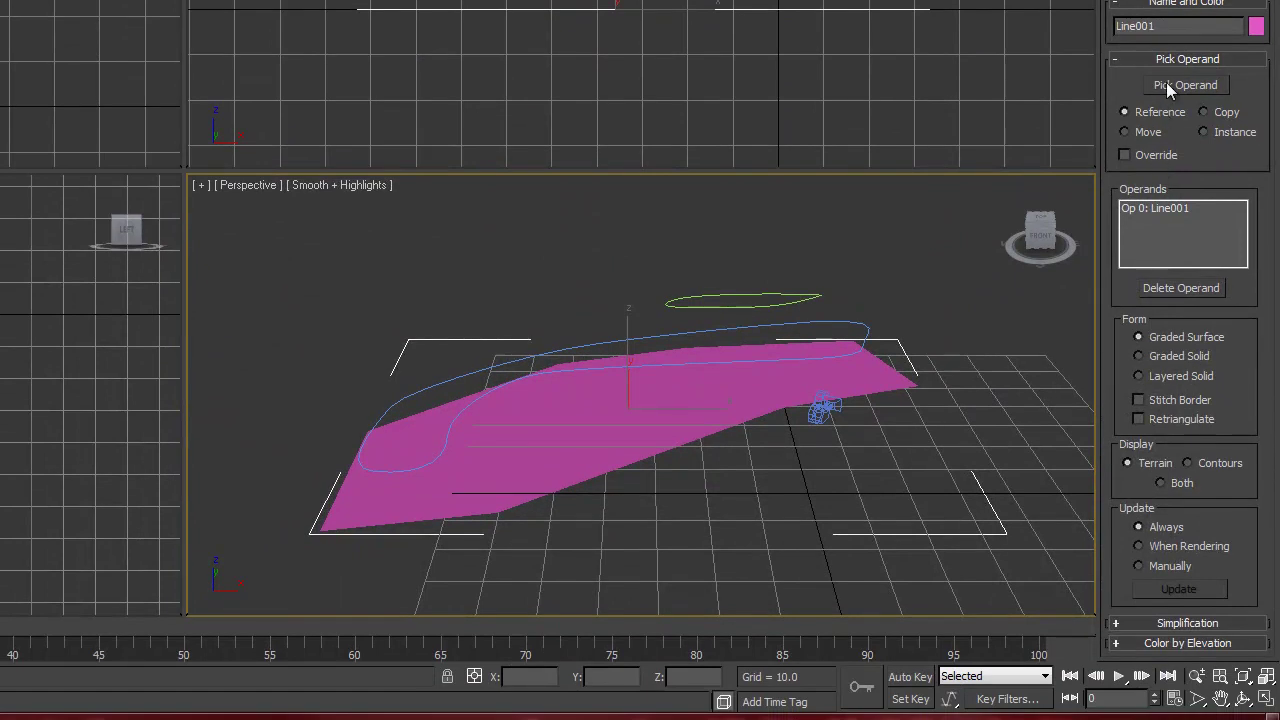
pyautogui.click(853, 325)
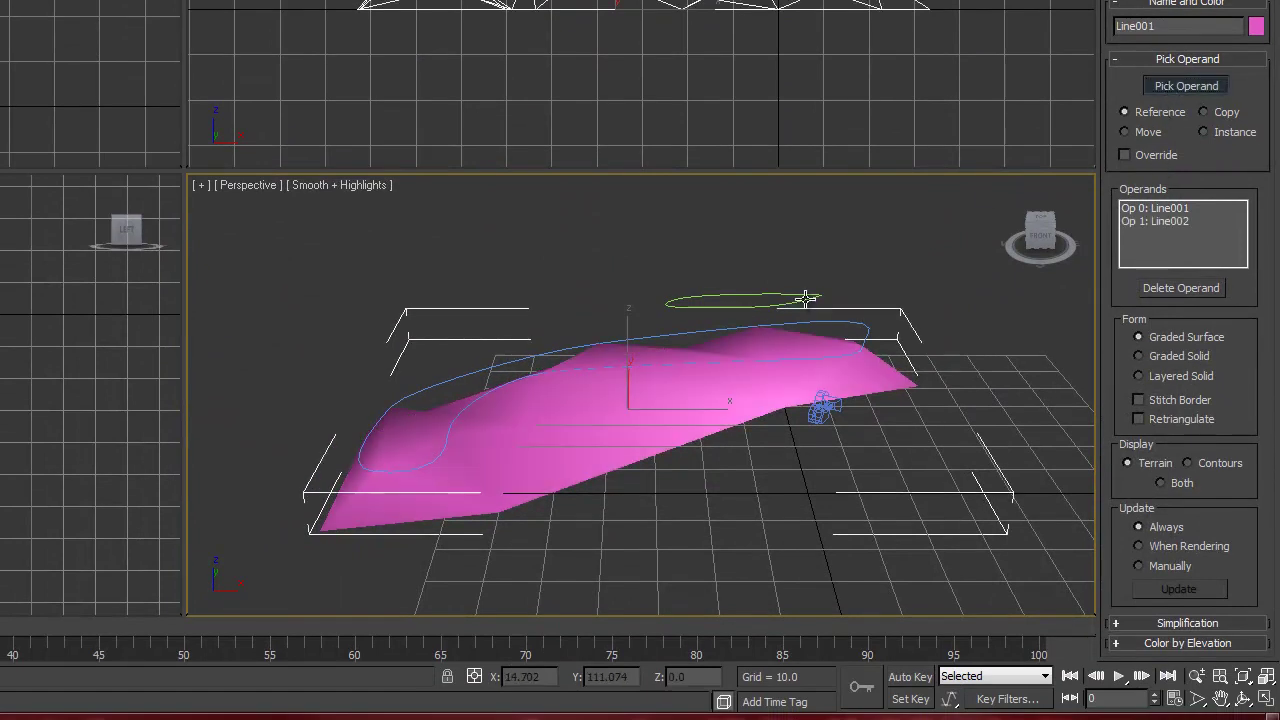
pyautogui.click(805, 298)
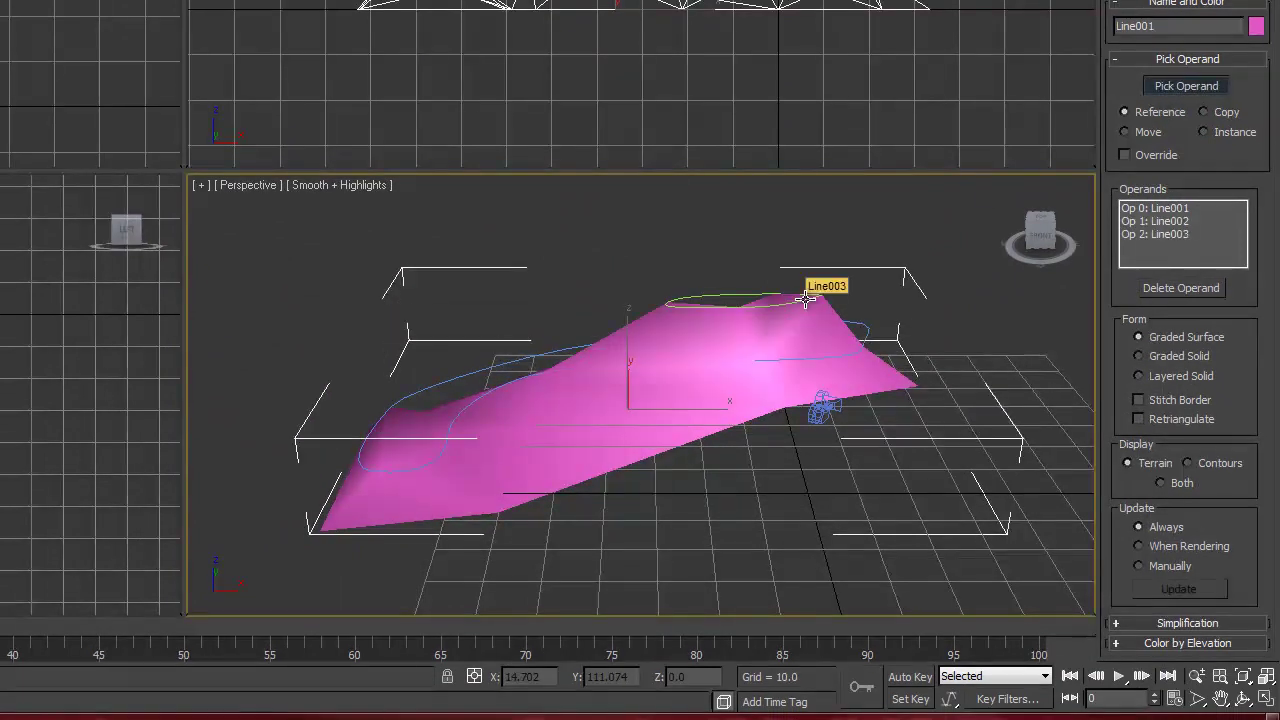
# - Orbit around the new landform to inspect it, and unhide all hidden objects in the scene
pyautogui.click(1242, 700)
pyautogui.moveTo(686, 467); pyautogui.dragTo(614, 474)
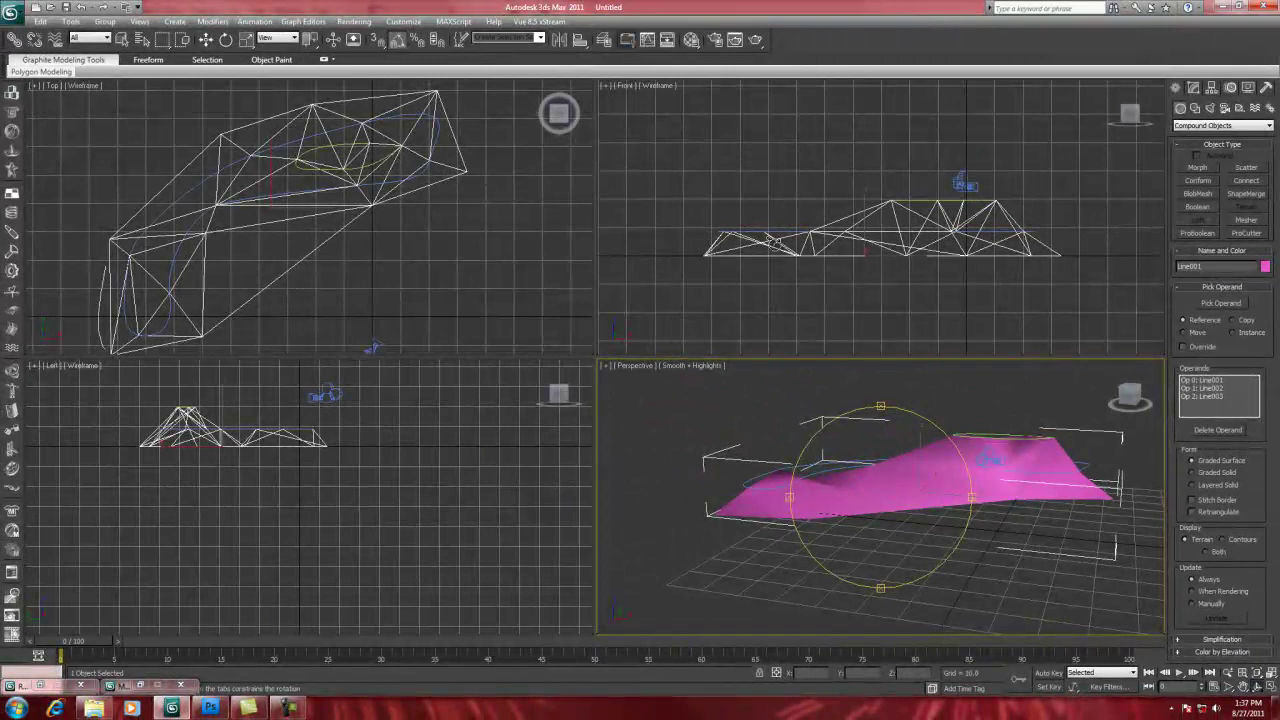
pyautogui.press('w')
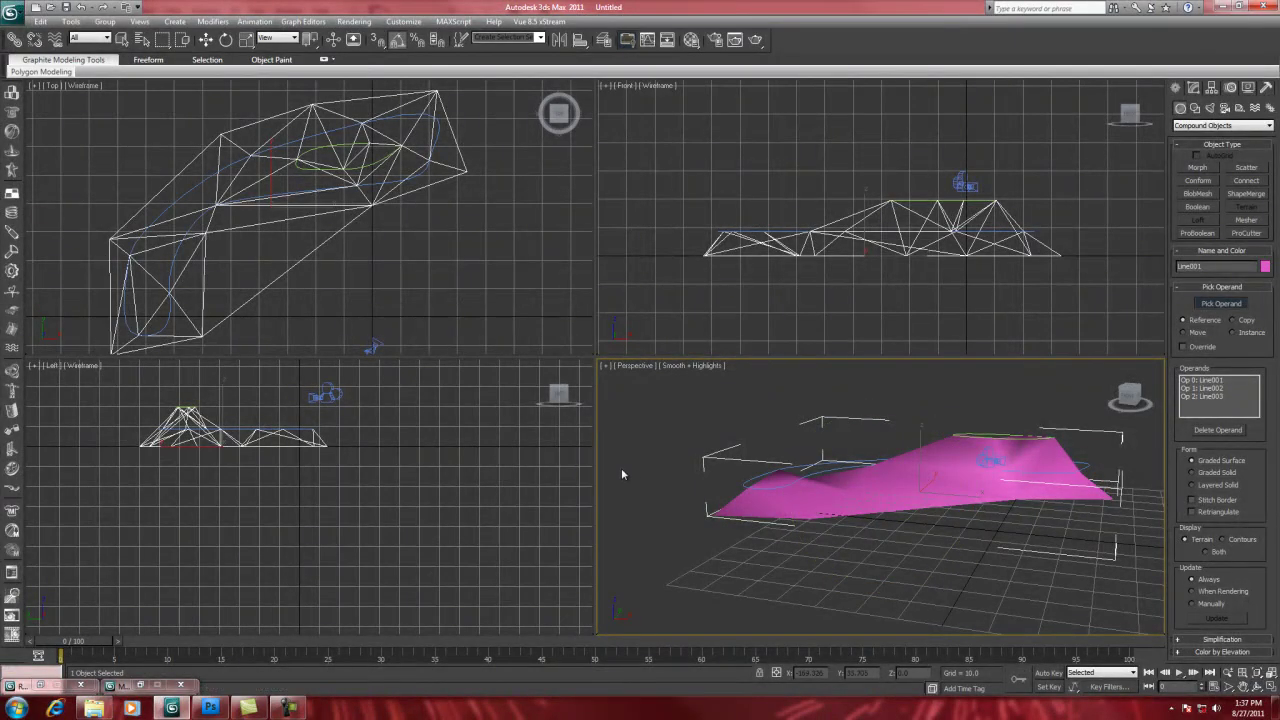
pyautogui.rightClick(644, 477)
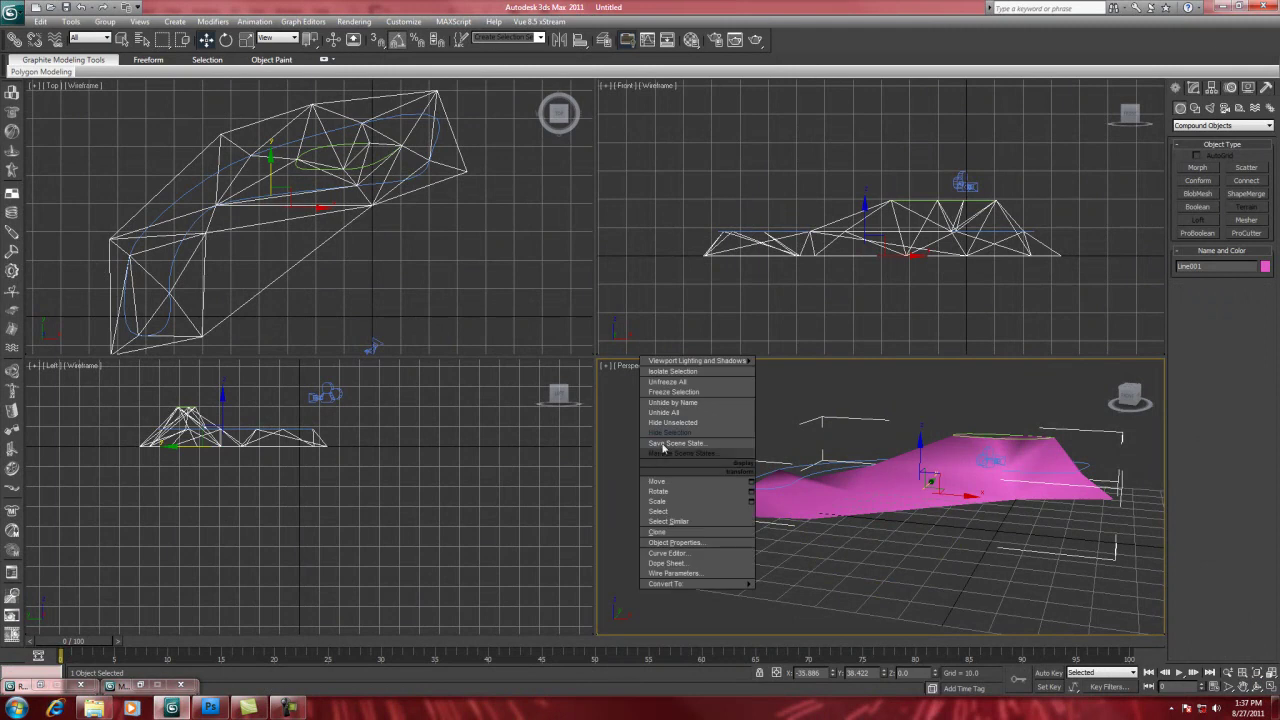
pyautogui.click(671, 413)
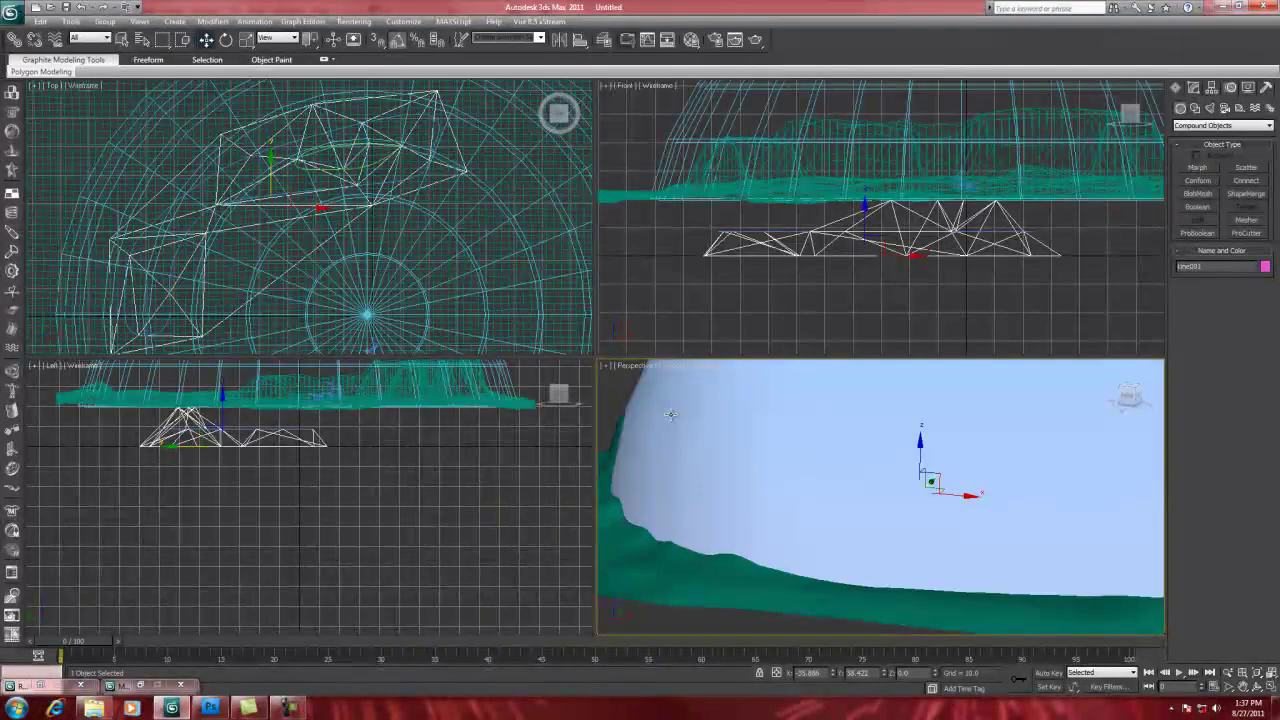
# - Set the Perspective viewport back to Camera001 and rotate the camera in the Top view toward the new landform
pyautogui.click(633, 367)
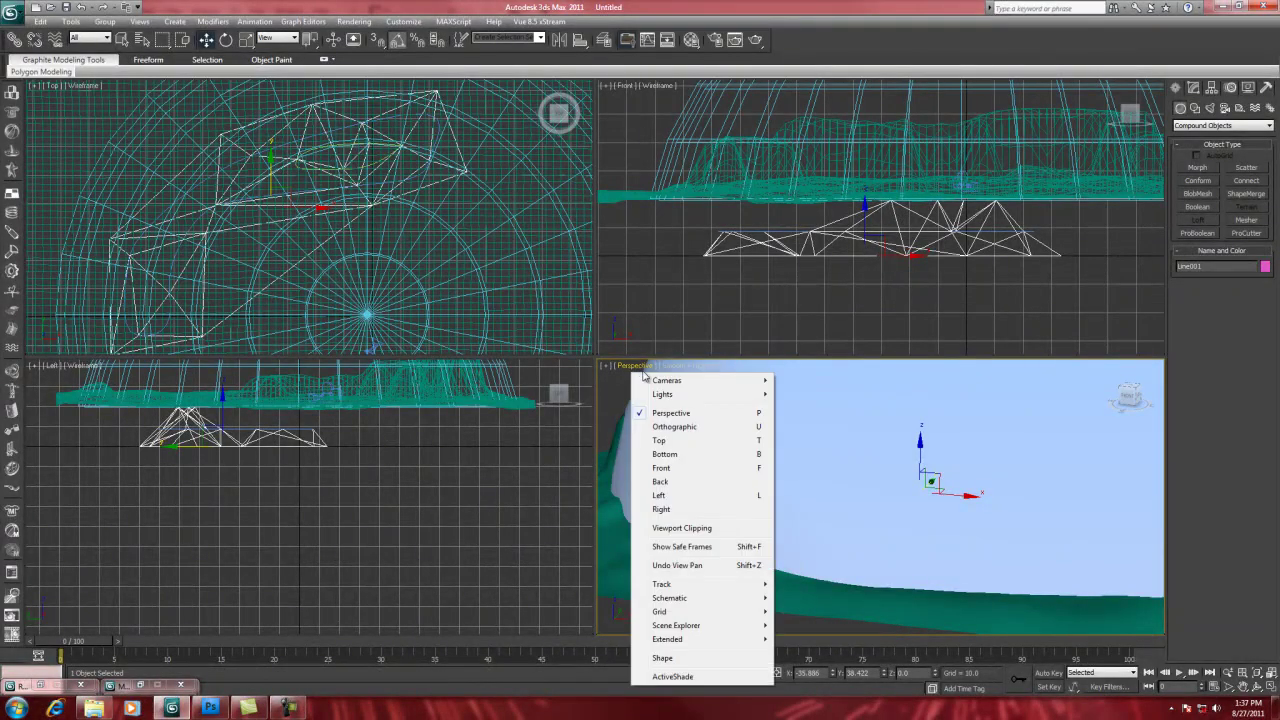
pyautogui.moveTo(671, 384)
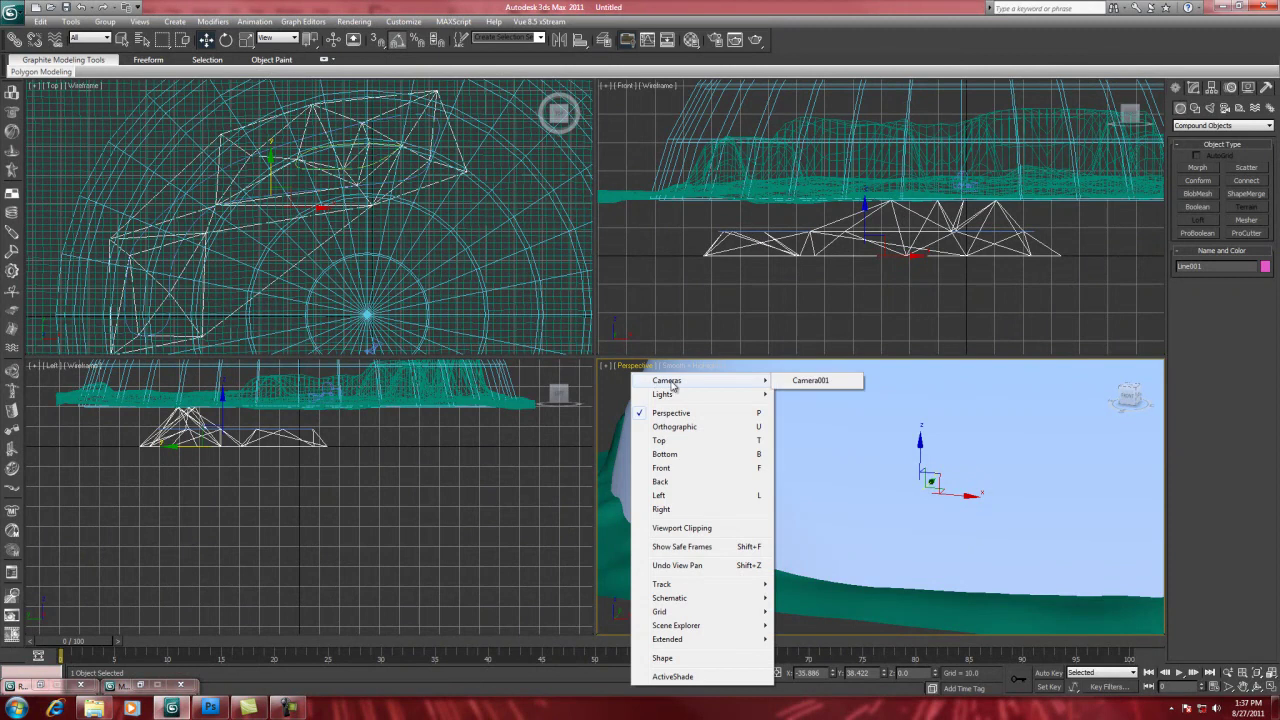
pyautogui.click(810, 381)
pyautogui.click(226, 39)
pyautogui.keyDown('alt'); pyautogui.moveTo(372, 200); pyautogui.dragTo(381, 241, button='middle'); pyautogui.keyUp('alt')
pyautogui.click(366, 263)
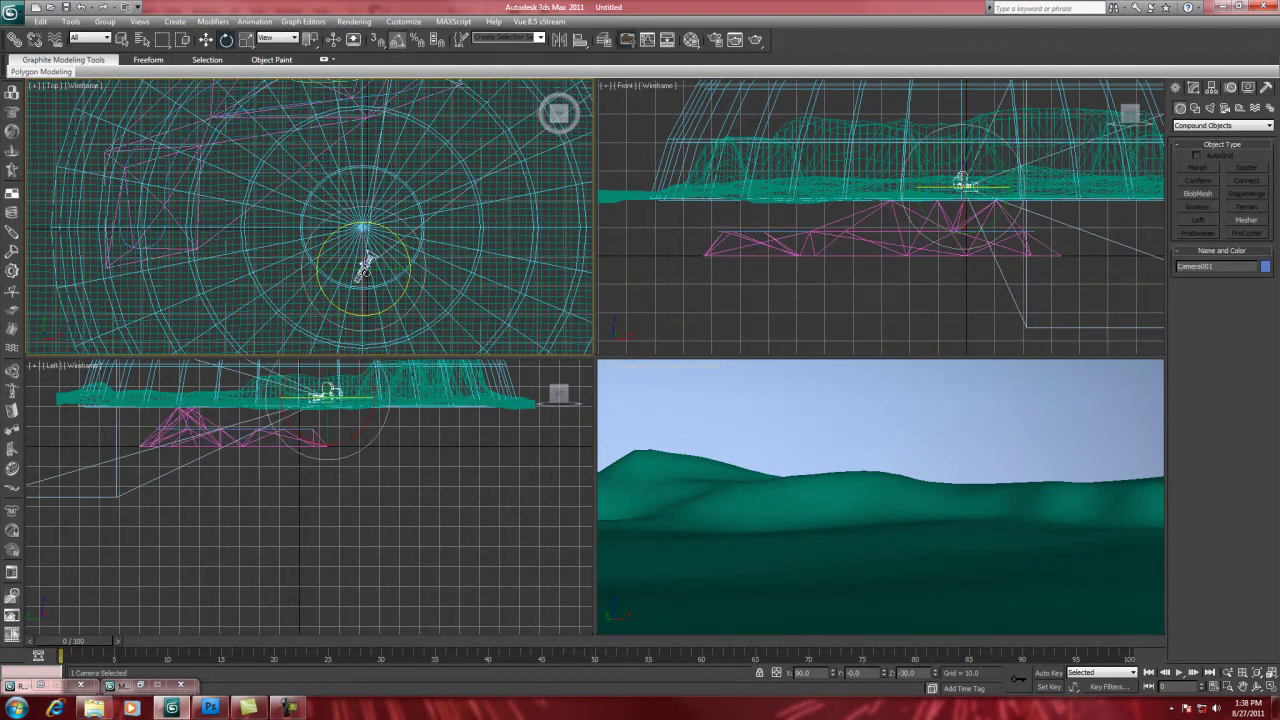
pyautogui.moveTo(333, 235); pyautogui.dragTo(694, 345)
# - Move the new Terrain object up in the Front view until its base sits at the ground plane's level
pyautogui.click(912, 247)
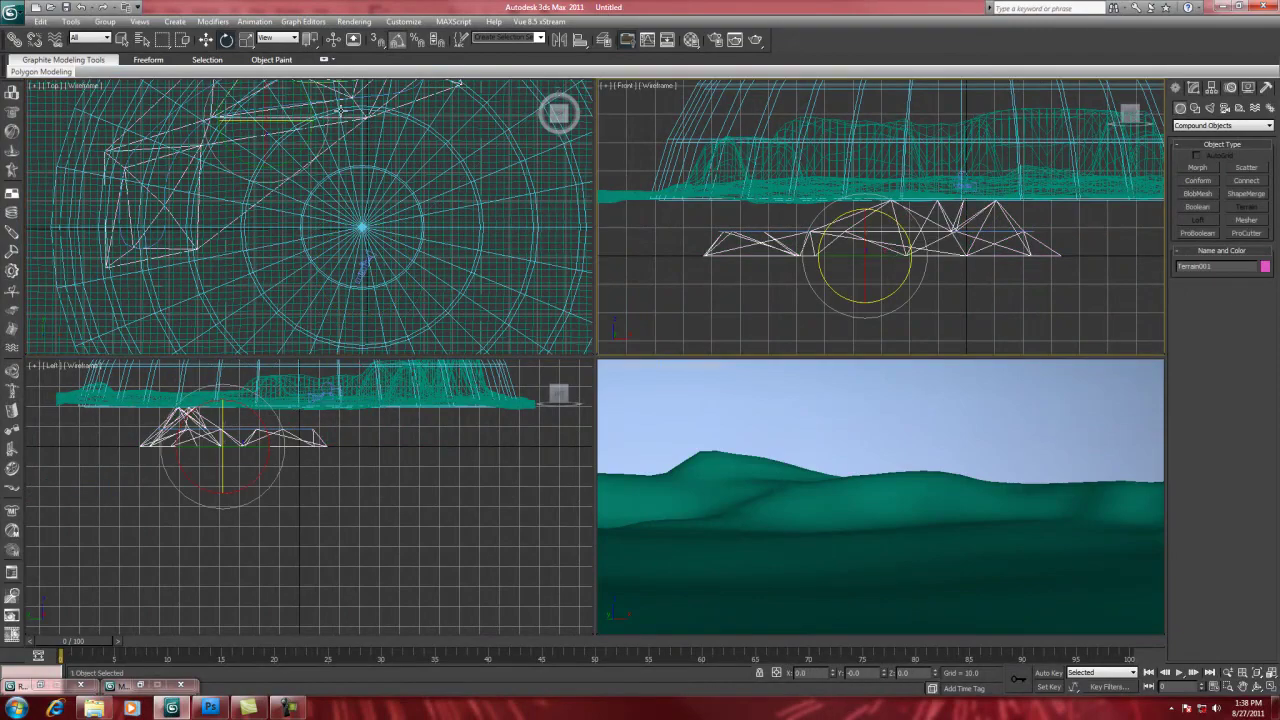
pyautogui.click(205, 39)
pyautogui.moveTo(866, 212); pyautogui.dragTo(872, 152)
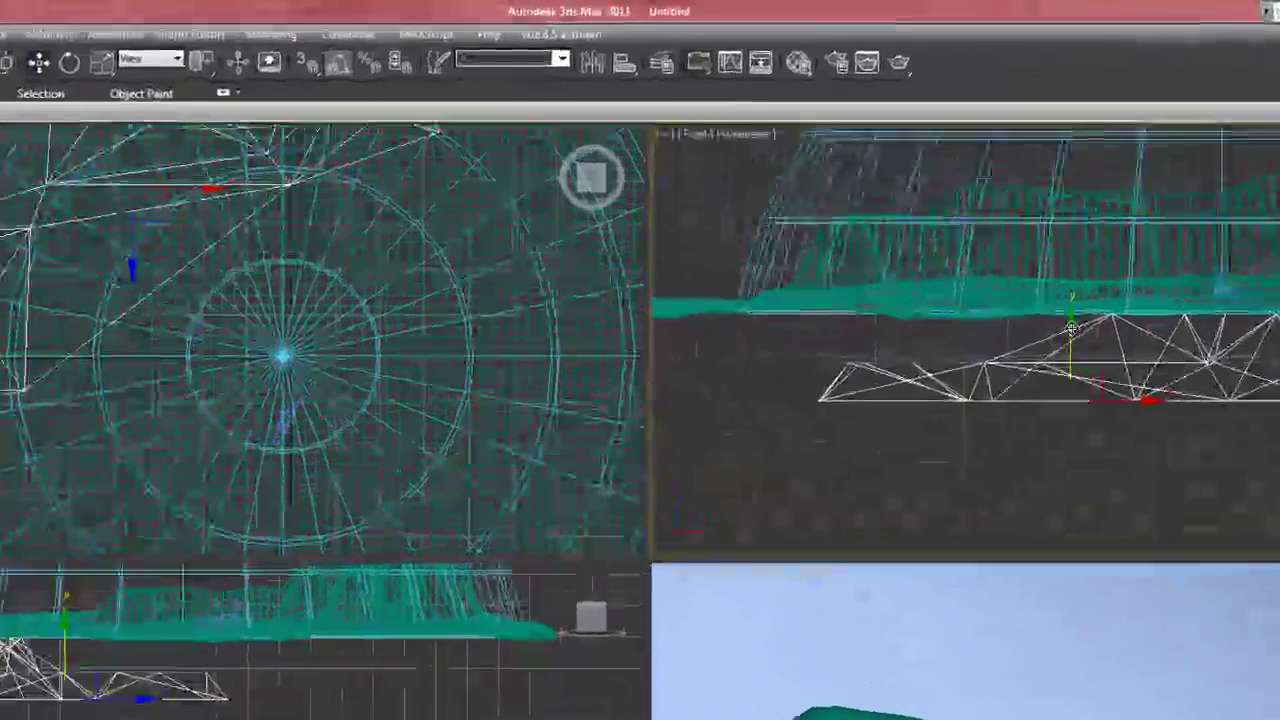
pyautogui.moveTo(1097, 245); pyautogui.dragTo(1097, 249)
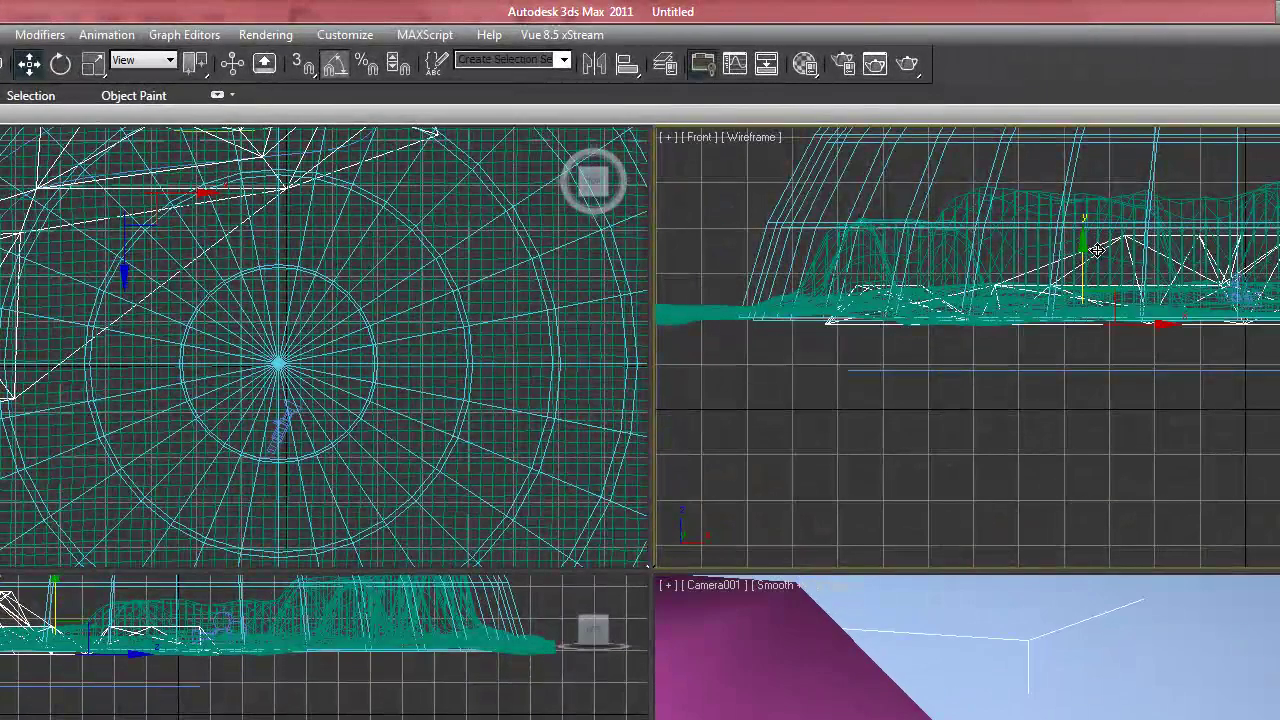
# - Rotate the camera in the Top view across the new landform and on toward the tall green hills
pyautogui.click(289, 425)
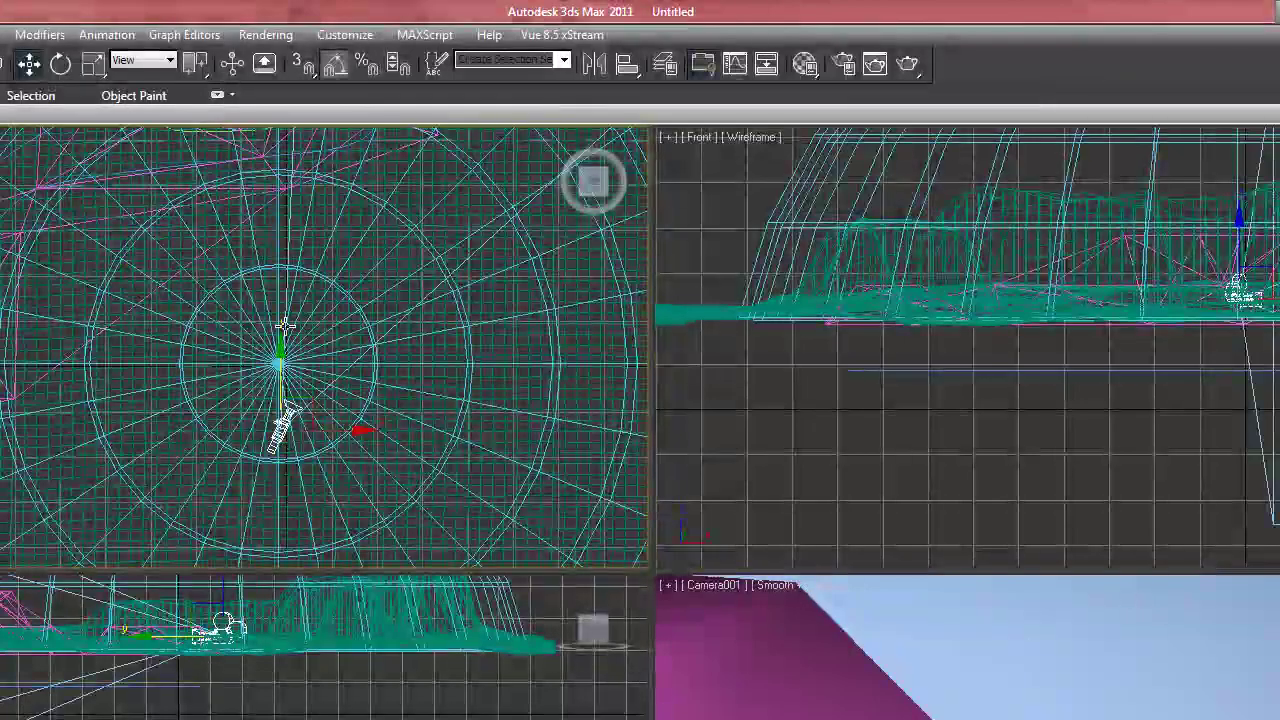
pyautogui.click(60, 63)
pyautogui.moveTo(220, 391); pyautogui.dragTo(220, 423)
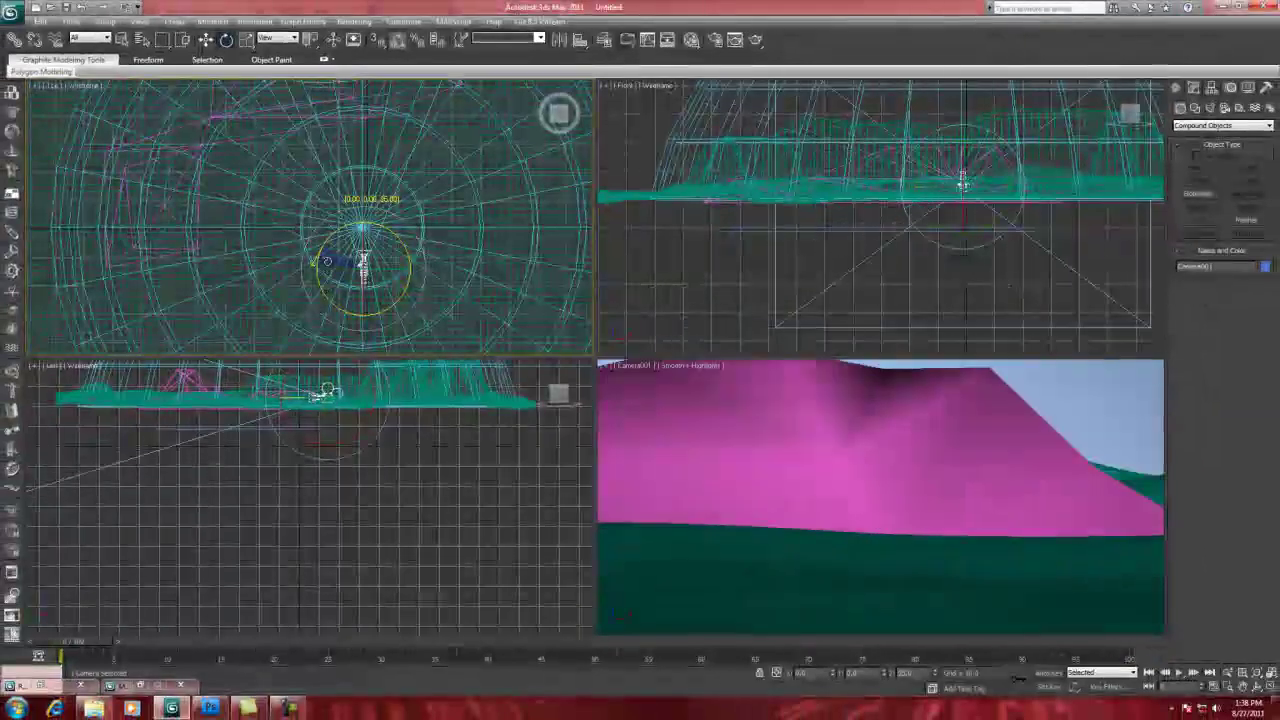
pyautogui.moveTo(326, 261); pyautogui.dragTo(327, 222)
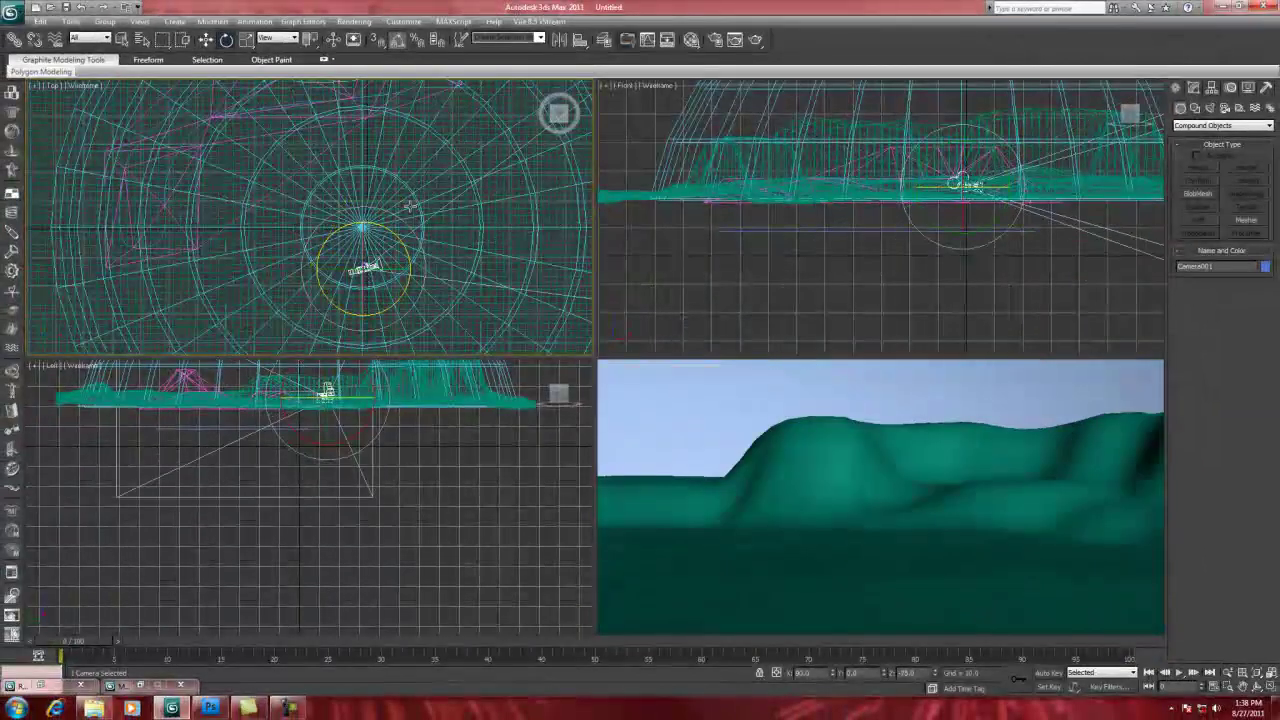
# - Scale the new Terrain object down uniformly to a bit over half its size in the Top view
pyautogui.click(226, 40)
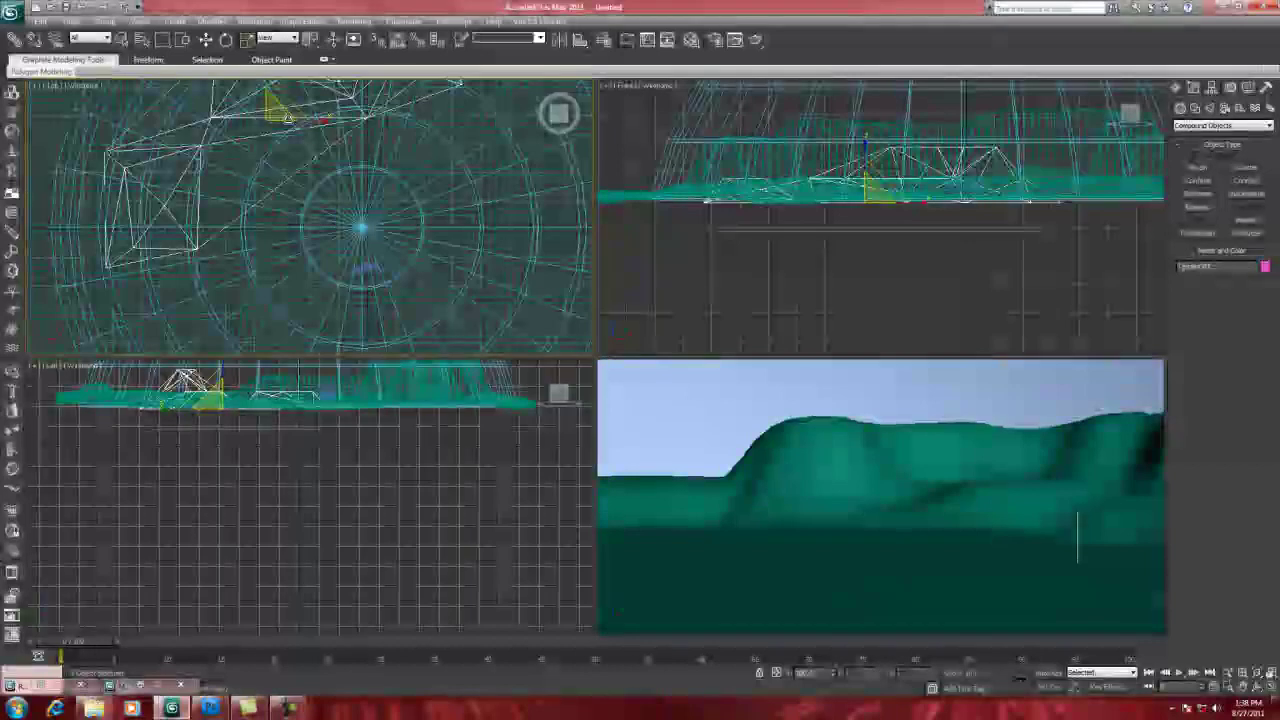
pyautogui.moveTo(287, 117); pyautogui.dragTo(256, 165)
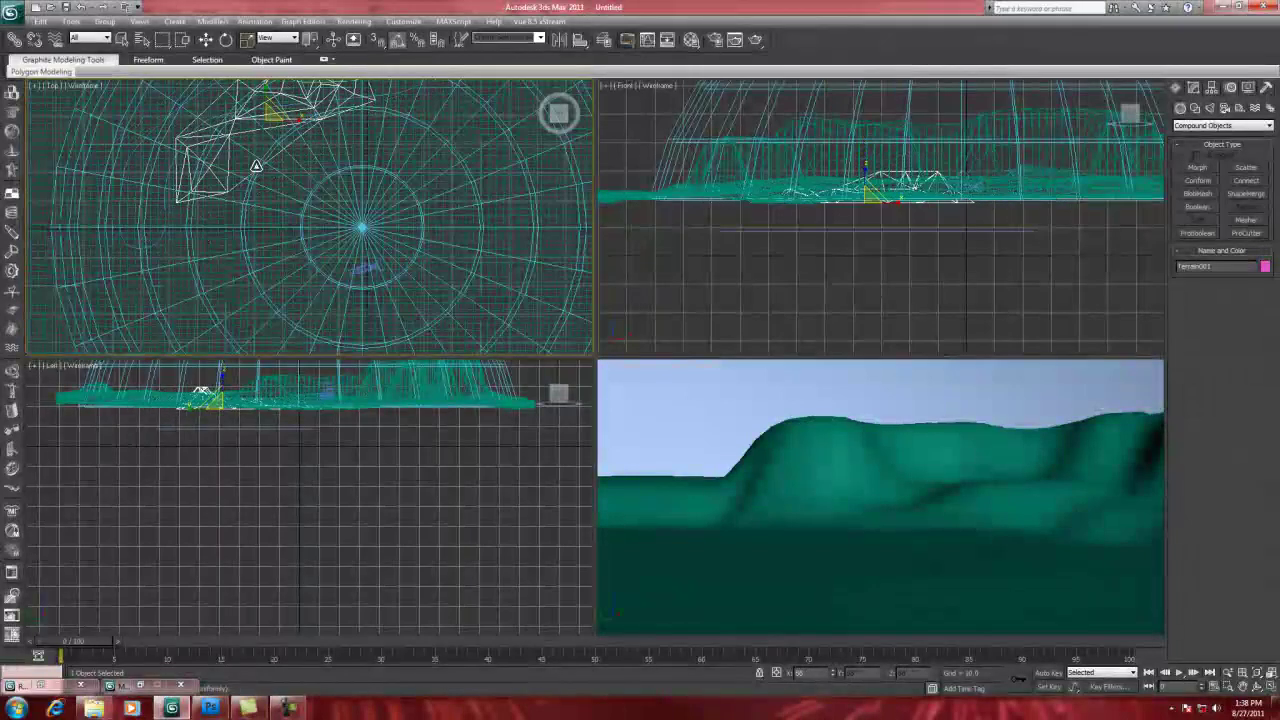
# - Rotate the camera in the Top view toward the Terrain landform and move it back toward the front of the sky dome
pyautogui.click(226, 39)
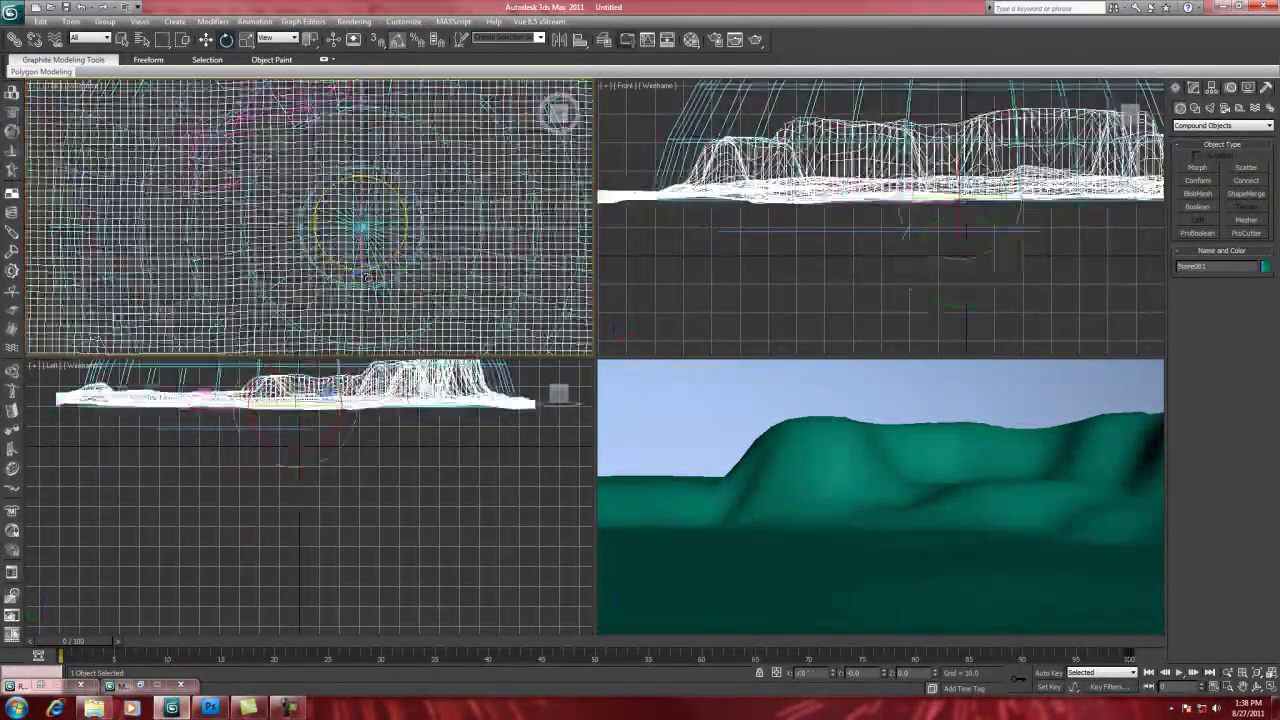
pyautogui.click(366, 272)
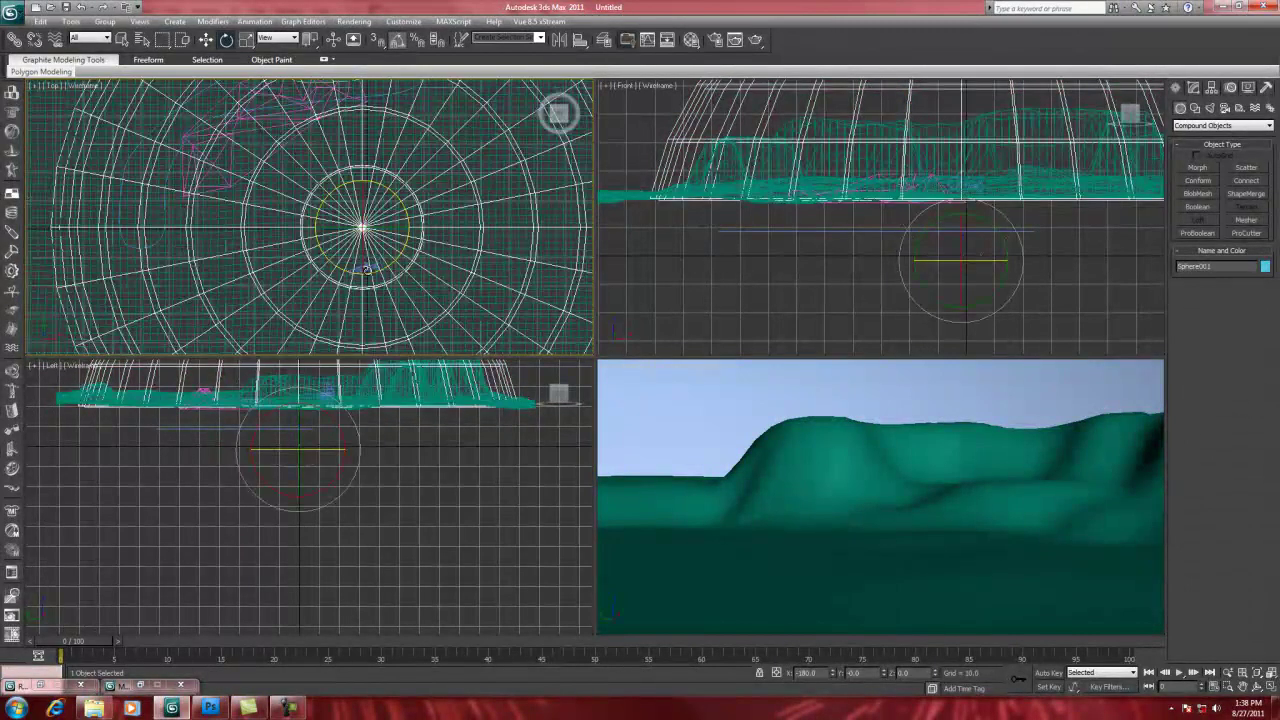
pyautogui.scroll(5, 362, 230)
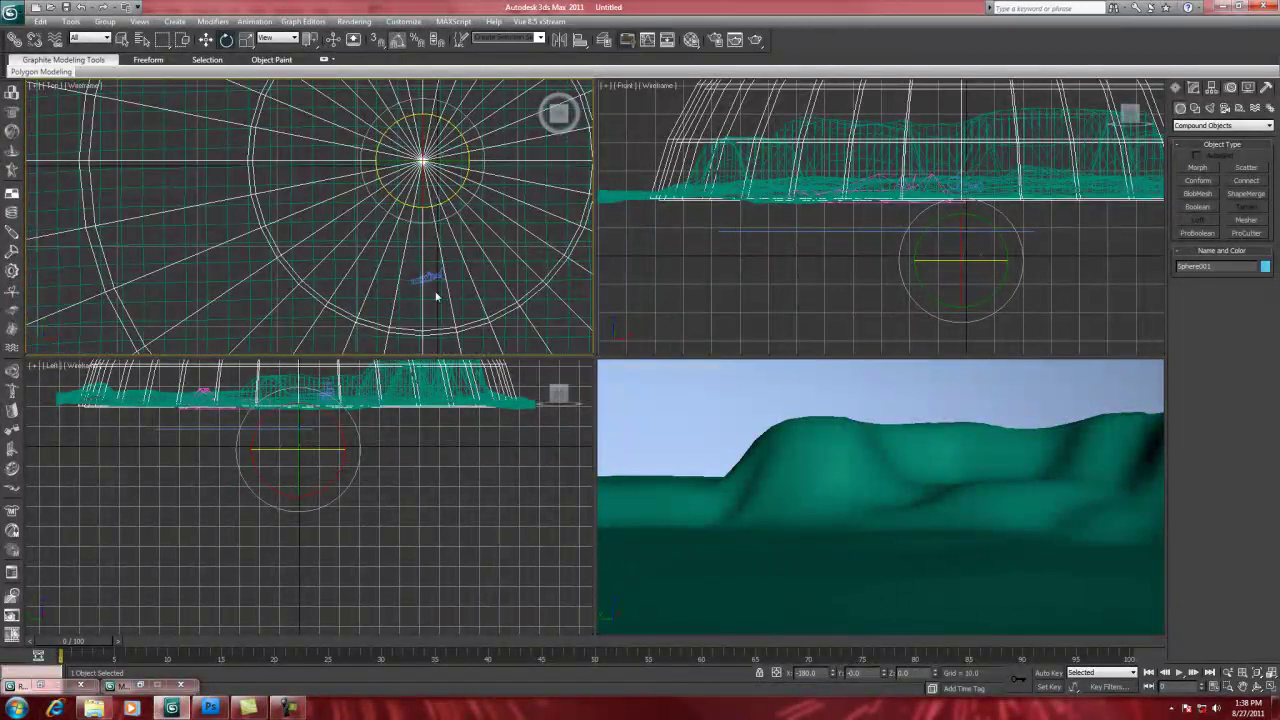
pyautogui.hotkey('ctrl', 'c')
pyautogui.scroll(-5, 318, 225)
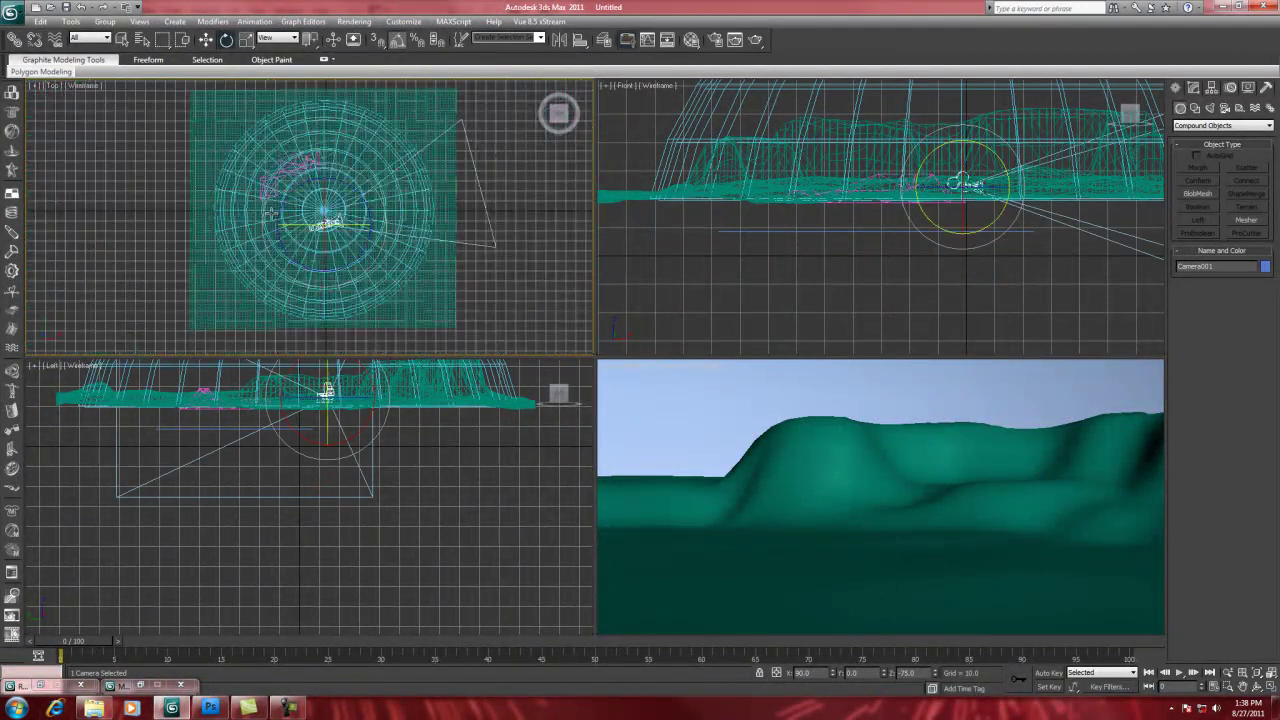
pyautogui.moveTo(320, 225); pyautogui.dragTo(271, 268)
pyautogui.click(205, 39)
pyautogui.moveTo(327, 215); pyautogui.dragTo(369, 256)
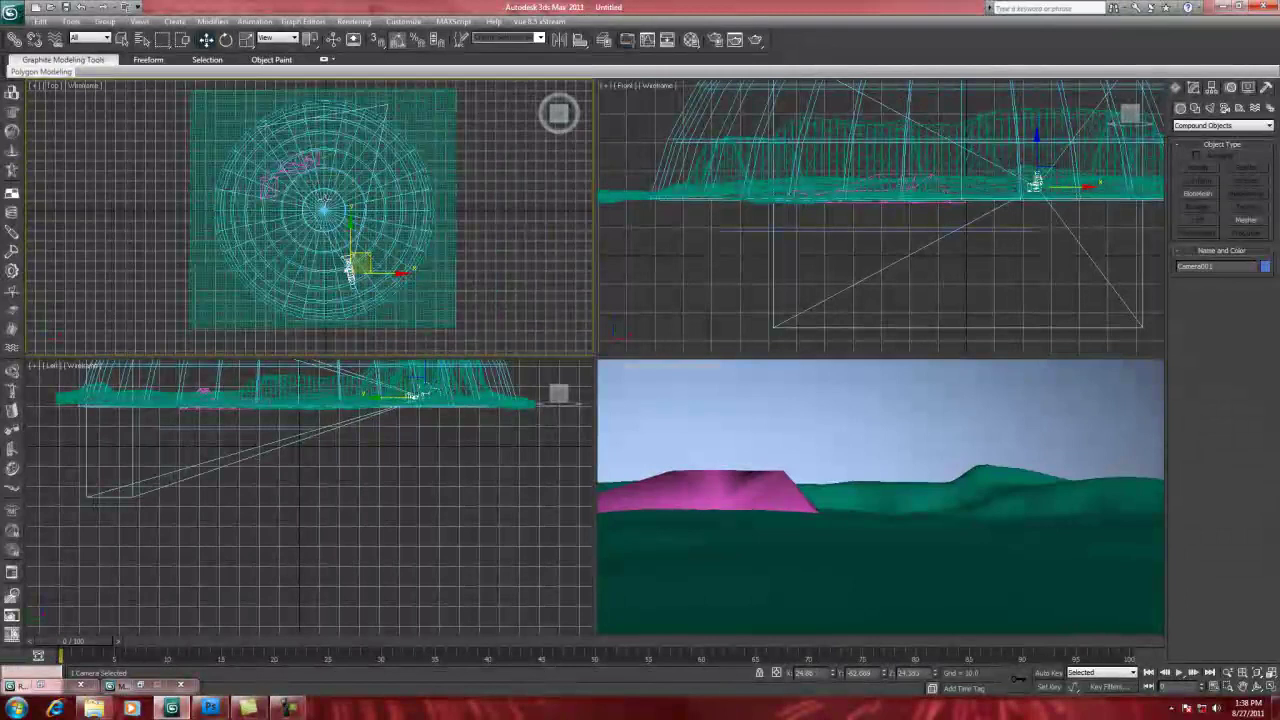
pyautogui.hotkey('alt', 'ctrl', 'z')
# - Select an irregular band of the ground plane's Edit Mesh vertices across its middle and lower it slightly to carve a riverbed
pyautogui.click(512, 100)
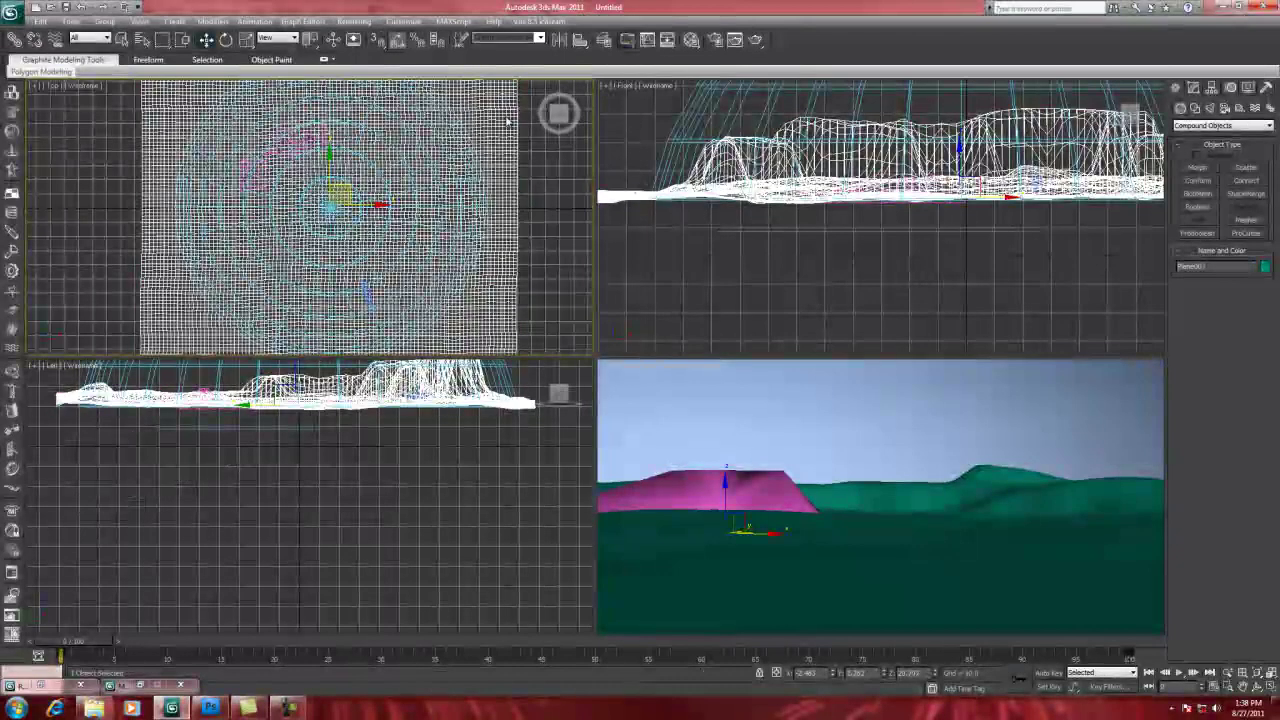
pyautogui.click(1192, 89)
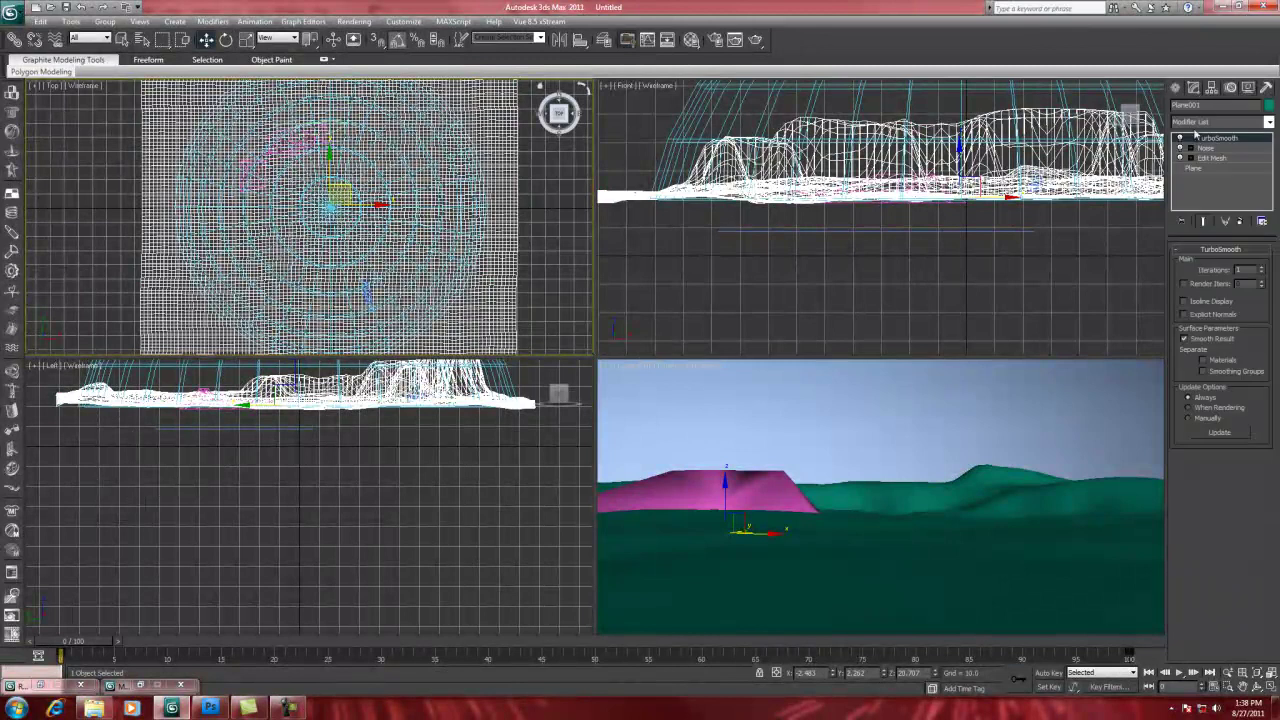
pyautogui.click(1205, 158)
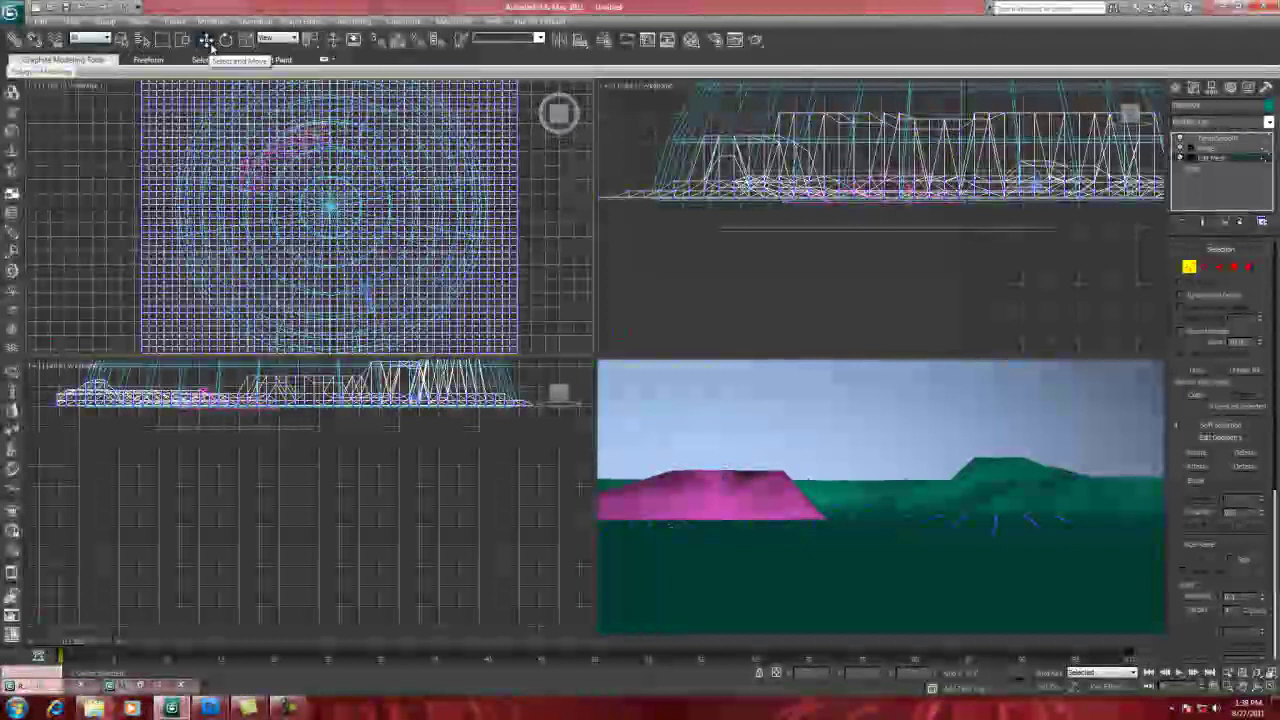
pyautogui.moveTo(163, 45); pyautogui.dragTo(163, 137)
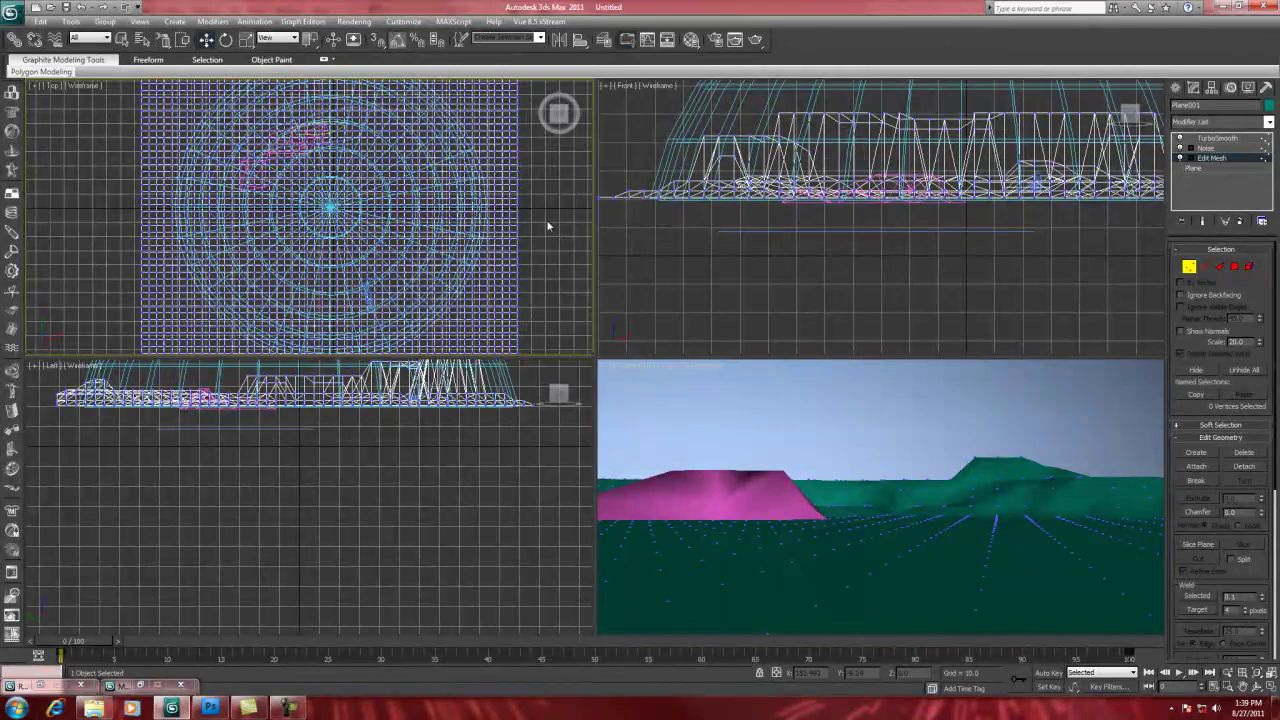
pyautogui.moveTo(534, 229); pyautogui.dragTo(305, 219)
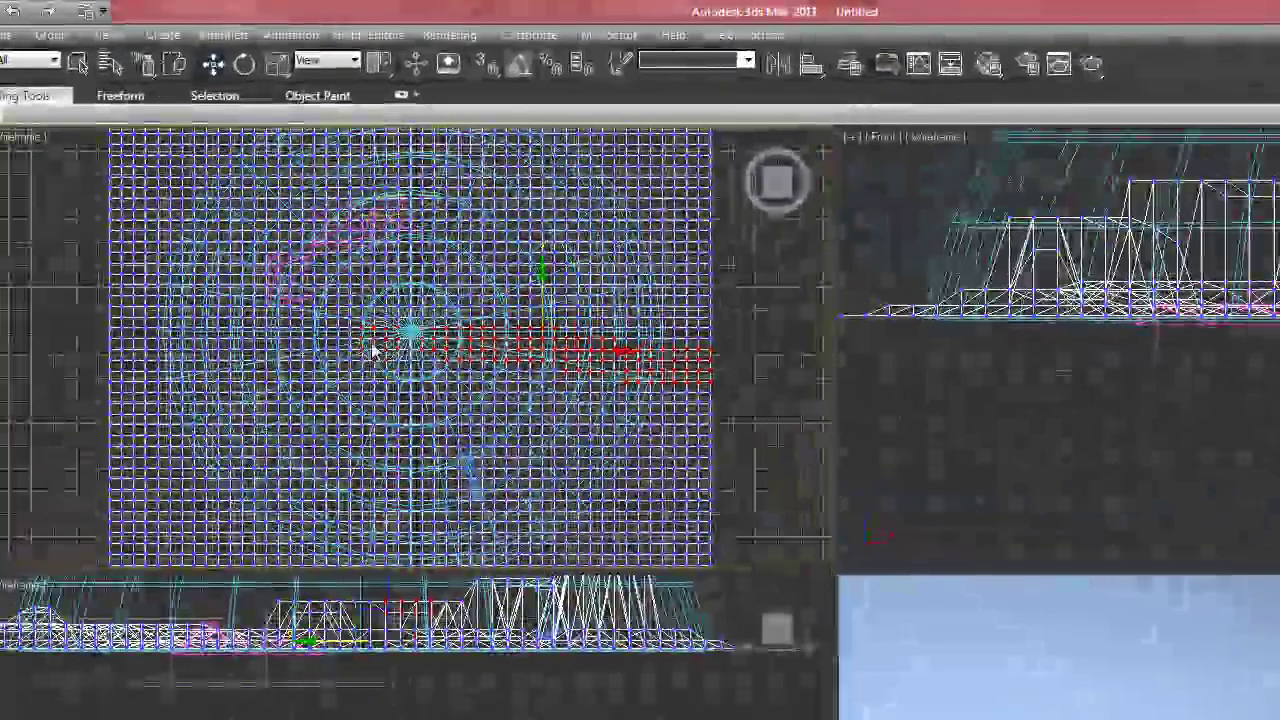
pyautogui.moveTo(372, 350)
pyautogui.mouseDown()
pyautogui.moveTo(219, 383)
pyautogui.moveTo(75, 370)
pyautogui.mouseUp()
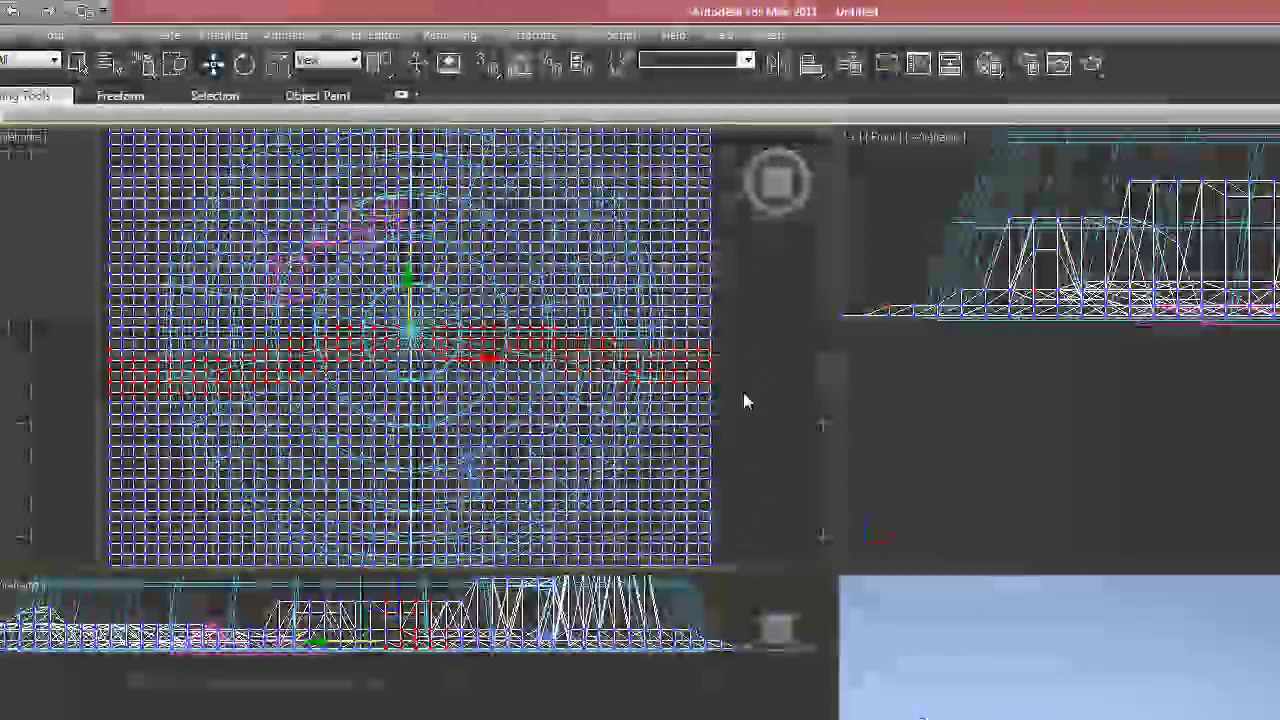
pyautogui.moveTo(746, 400)
pyautogui.mouseDown()
pyautogui.moveTo(665, 405)
pyautogui.moveTo(474, 377)
pyautogui.moveTo(358, 377)
pyautogui.moveTo(231, 387)
pyautogui.moveTo(167, 413)
pyautogui.moveTo(124, 409)
pyautogui.moveTo(112, 393)
pyautogui.moveTo(226, 357)
pyautogui.moveTo(428, 353)
pyautogui.moveTo(657, 386)
pyautogui.mouseUp()
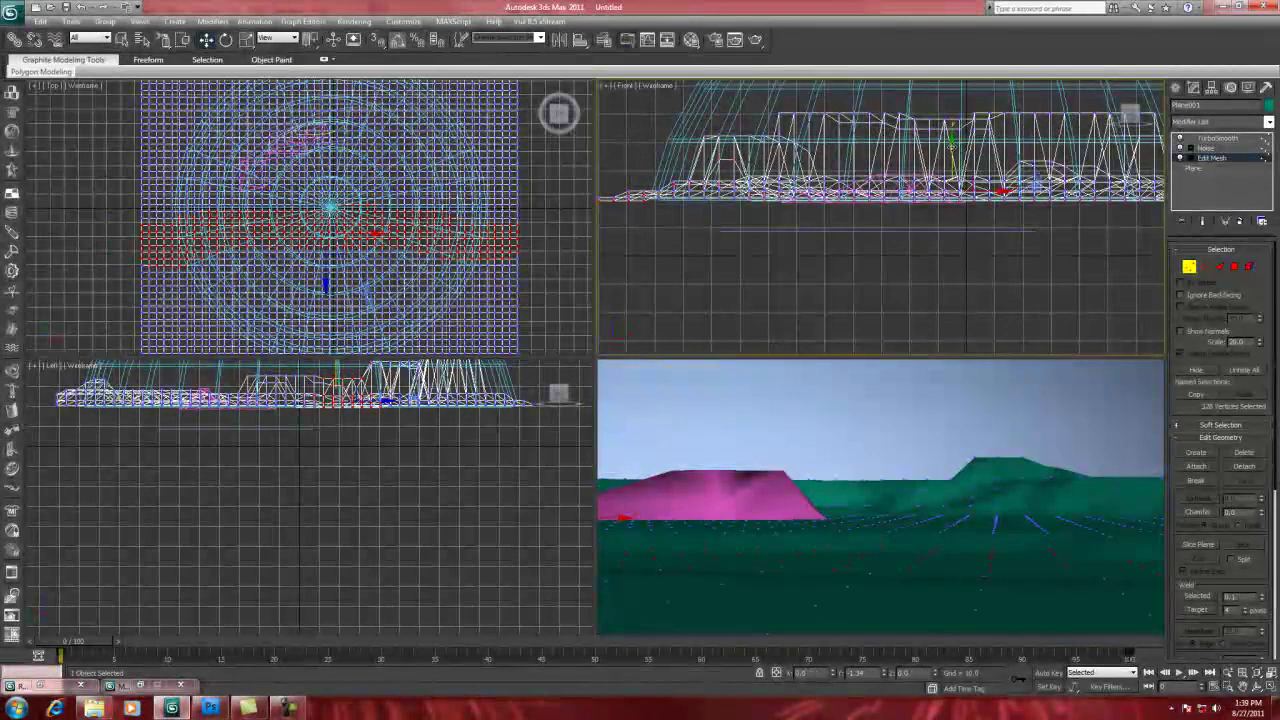
pyautogui.moveTo(52, 206)
pyautogui.mouseDown()
pyautogui.moveTo(188, 236)
pyautogui.moveTo(280, 224)
pyautogui.moveTo(537, 243)
pyautogui.mouseUp()
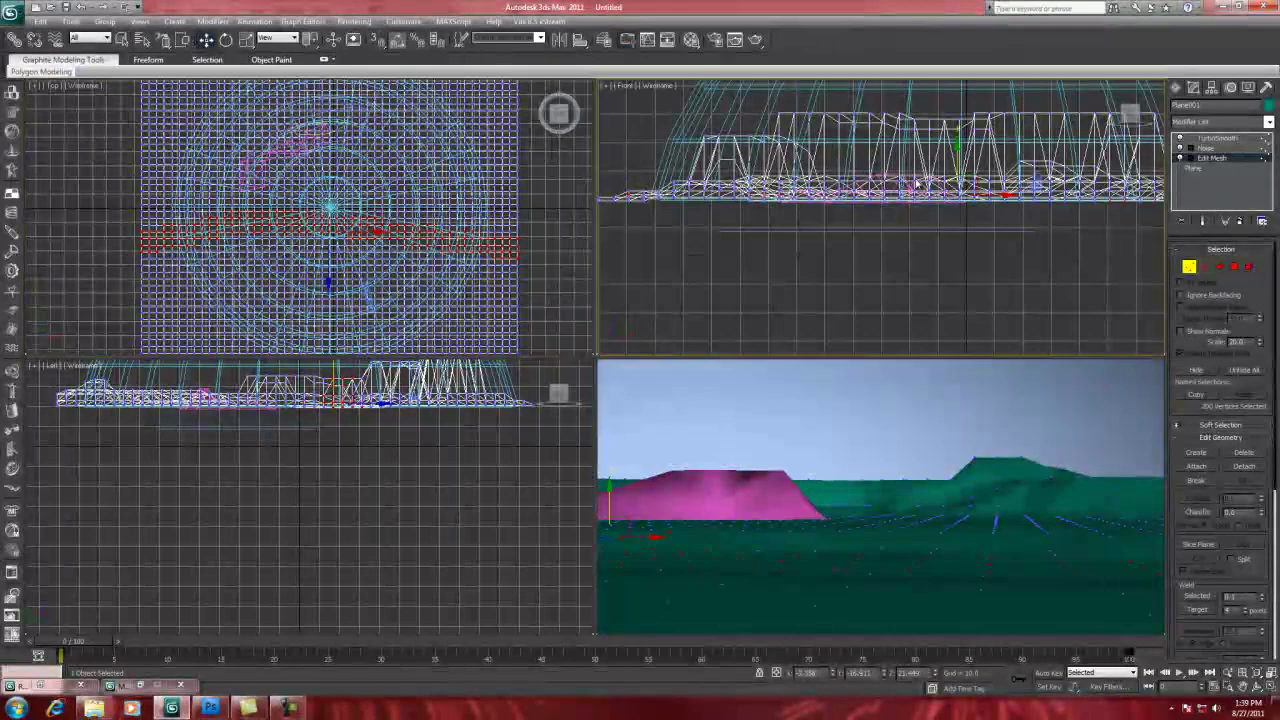
pyautogui.moveTo(957, 145); pyautogui.dragTo(958, 151)
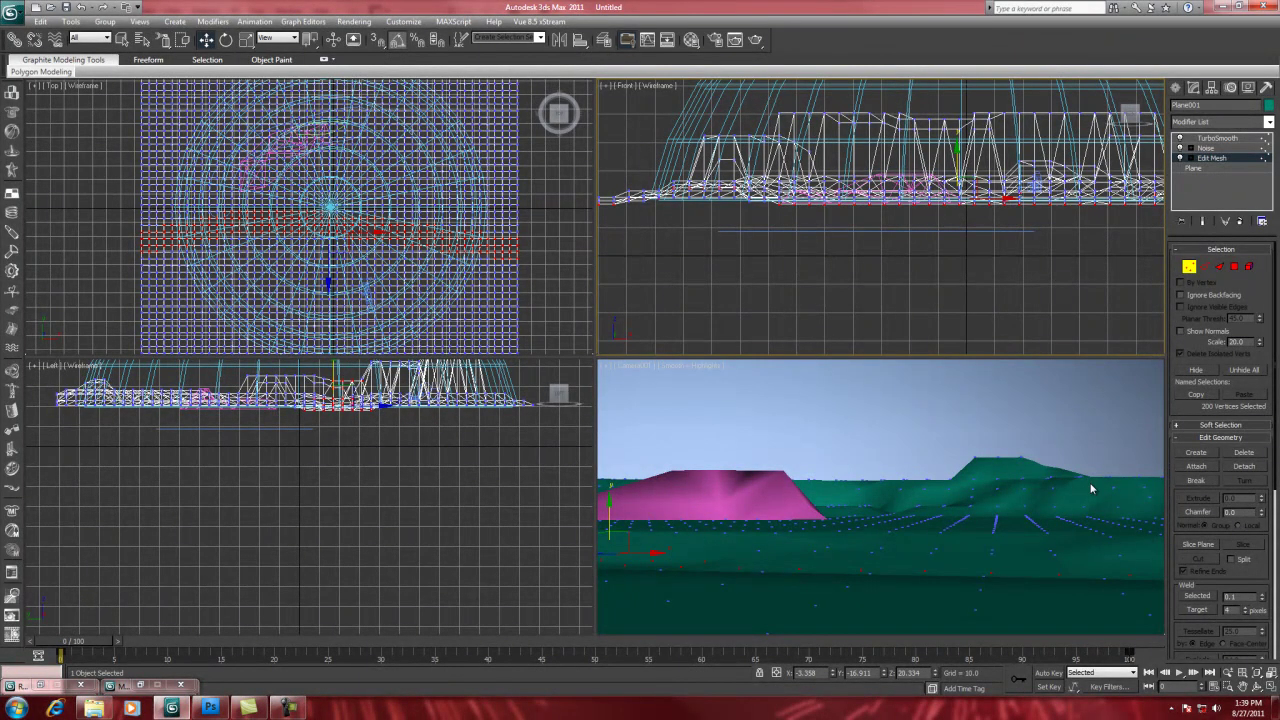
pyautogui.click(1187, 267)
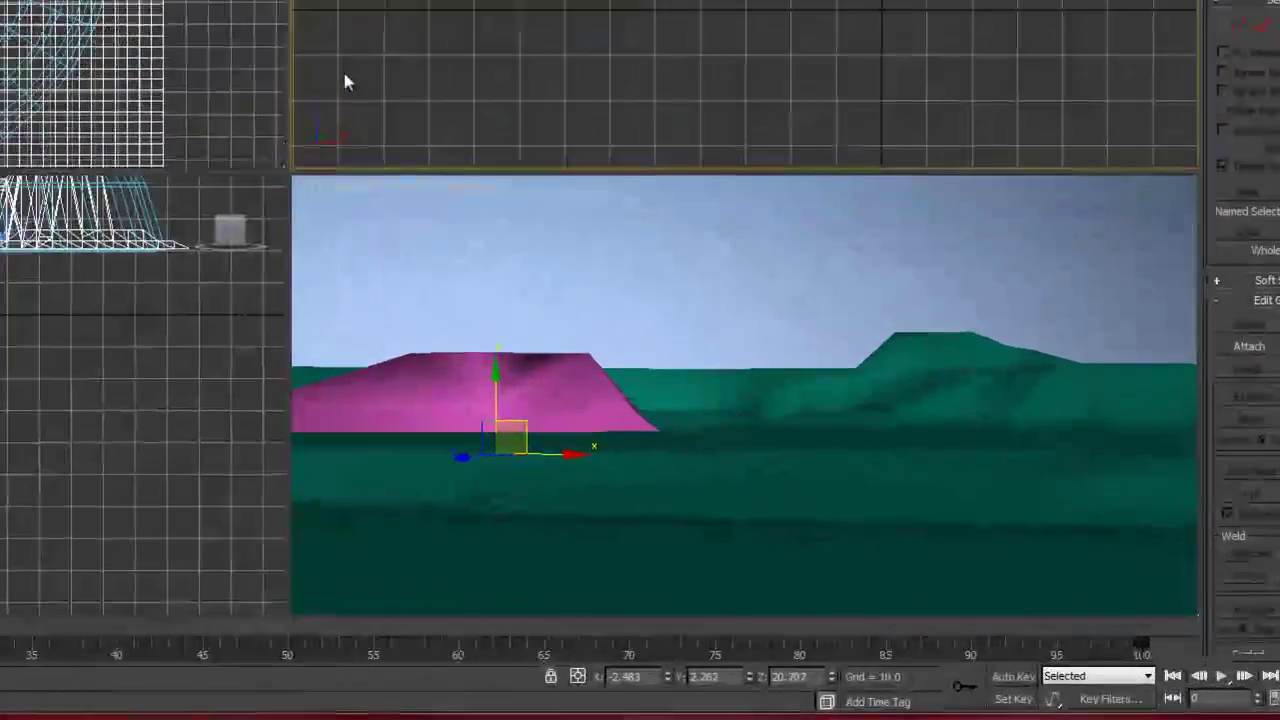
# - Select the sky dome sphere in the Left view and hide it
pyautogui.rightClick(630, 295)
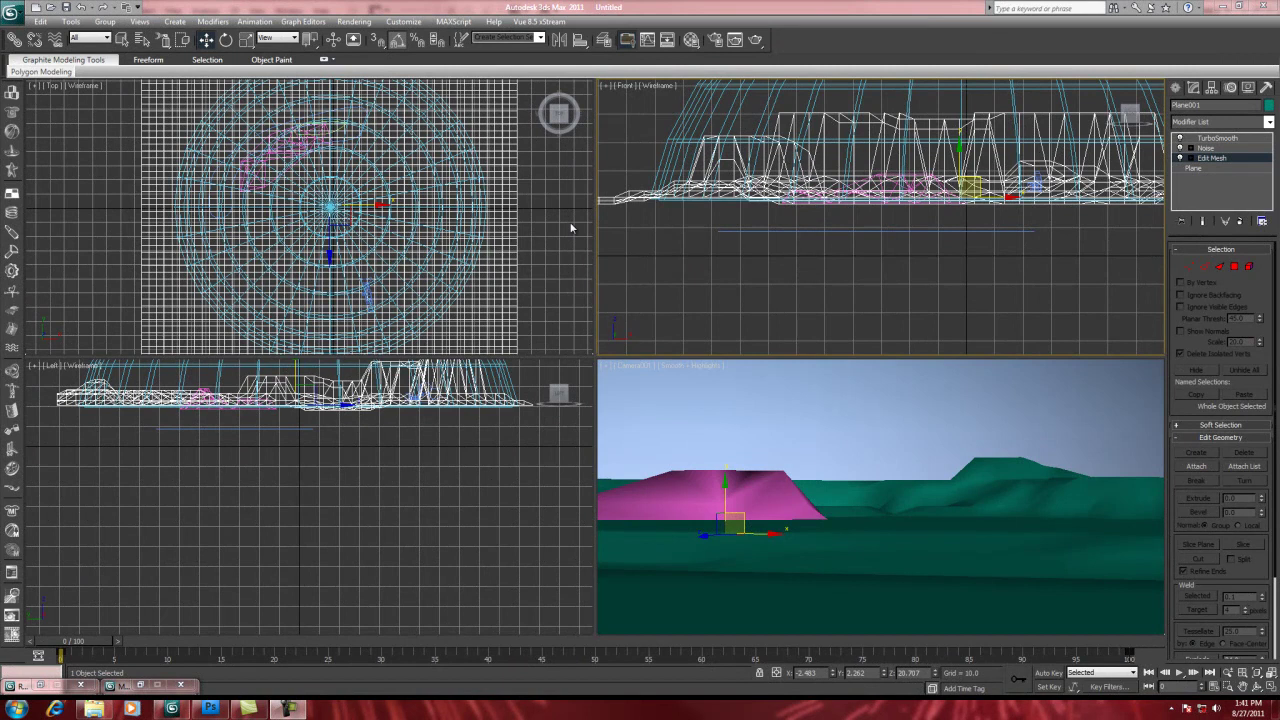
pyautogui.click(528, 280)
pyautogui.moveTo(480, 380); pyautogui.dragTo(430, 487, button='middle')
pyautogui.click(360, 439)
pyautogui.rightClick(360, 442)
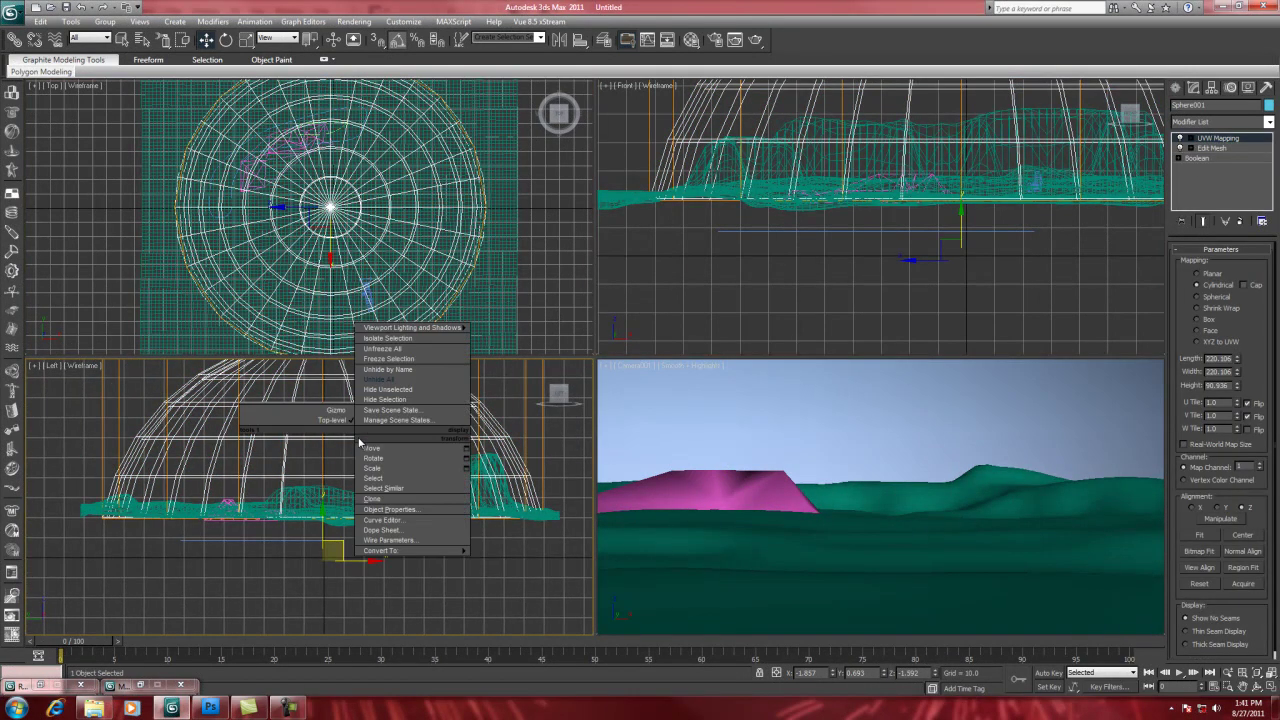
pyautogui.click(384, 400)
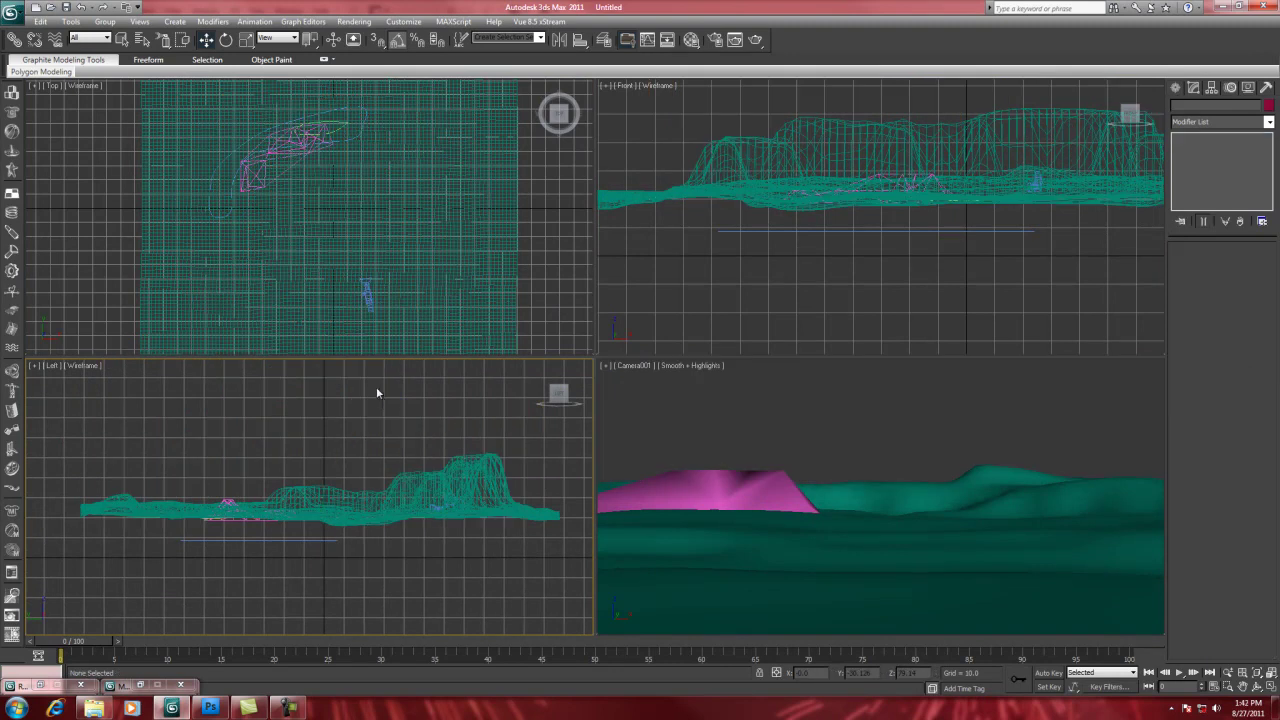
# - Delete the Terrain landform and frame the whole ground plane in the Top view
pyautogui.click(266, 148)
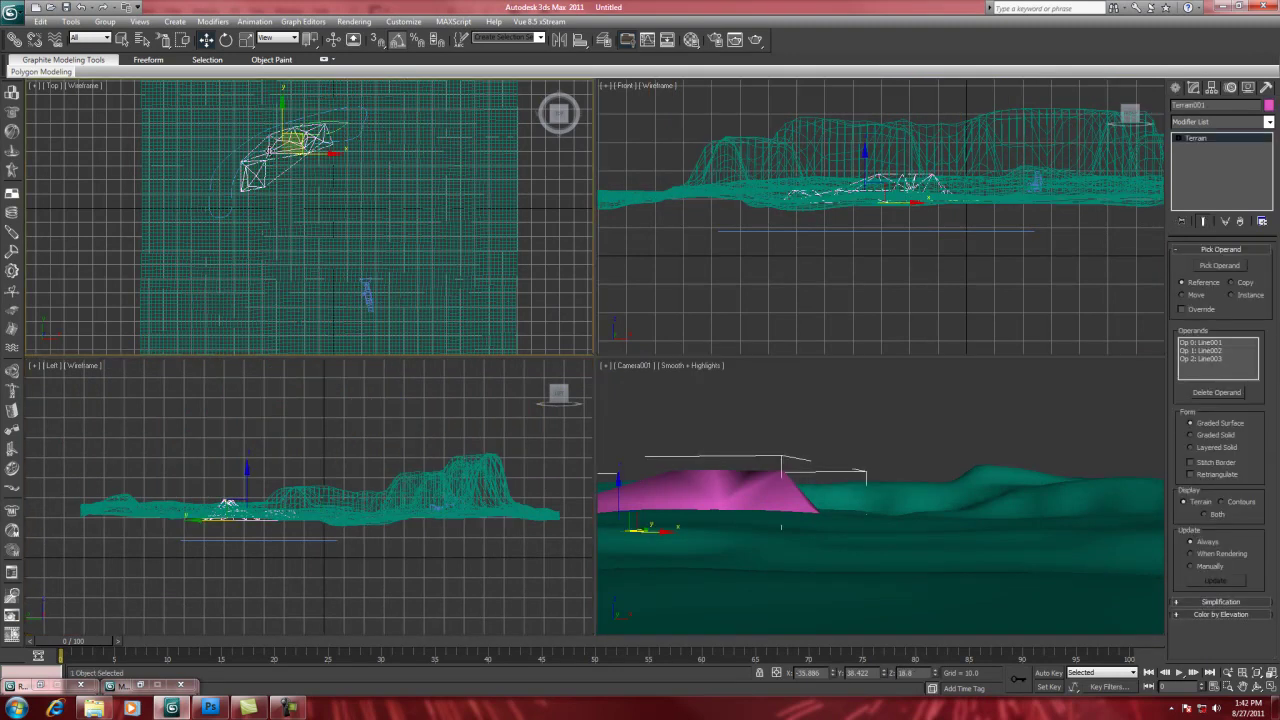
pyautogui.press('Delete')
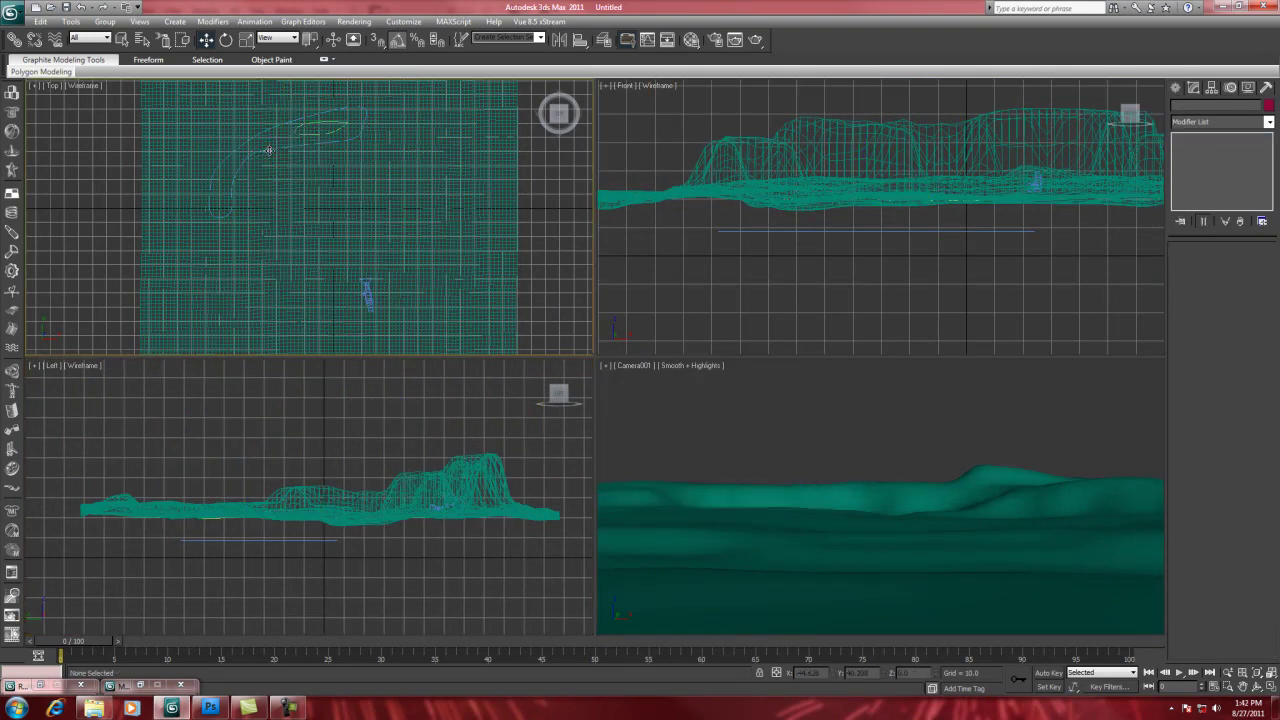
pyautogui.scroll(-3, 391, 223)
pyautogui.moveTo(356, 240); pyautogui.dragTo(351, 253, button='middle')
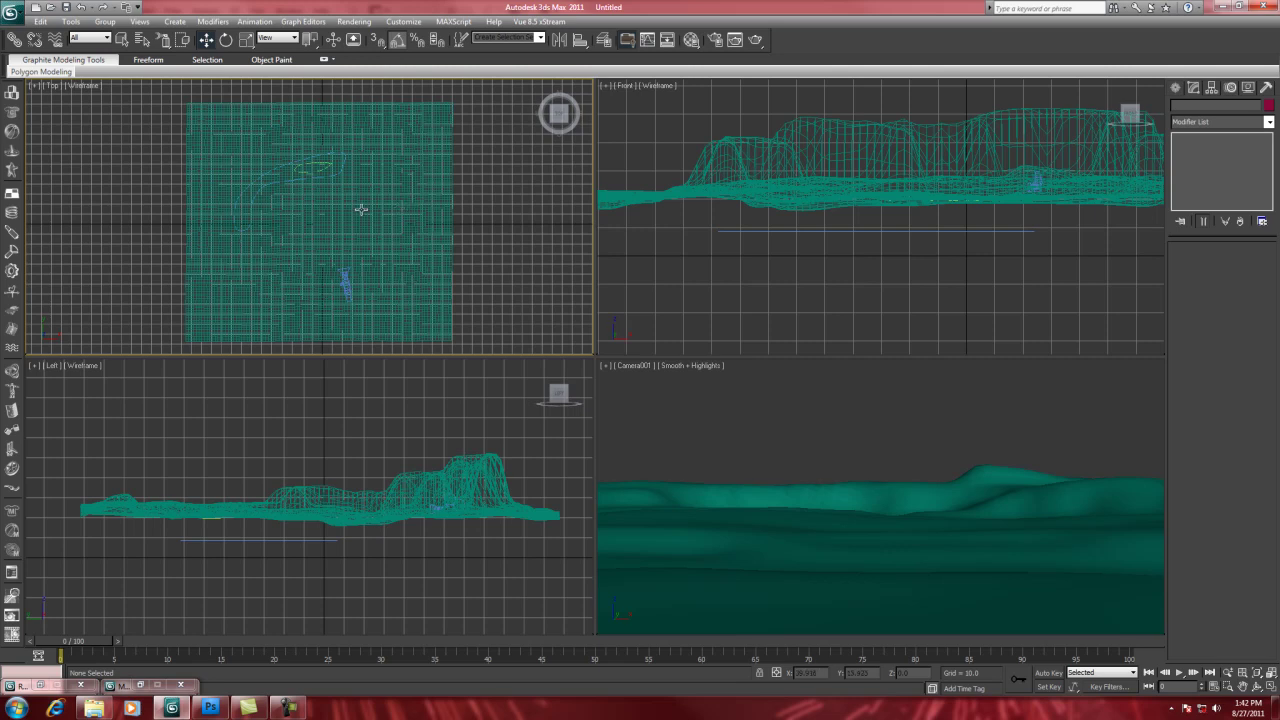
# - Set the render output to save as a JPEG file named TopView on the Desktop, accepting JPEG quality 100
pyautogui.click(354, 21)
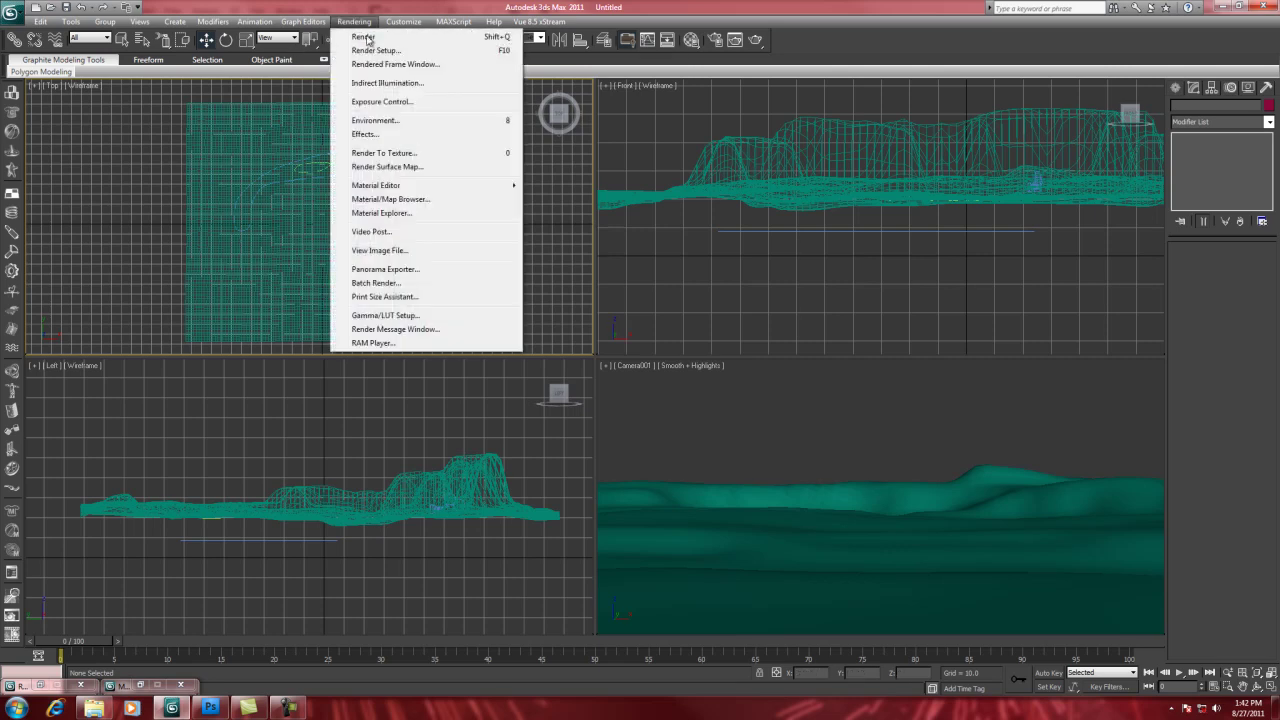
pyautogui.click(378, 51)
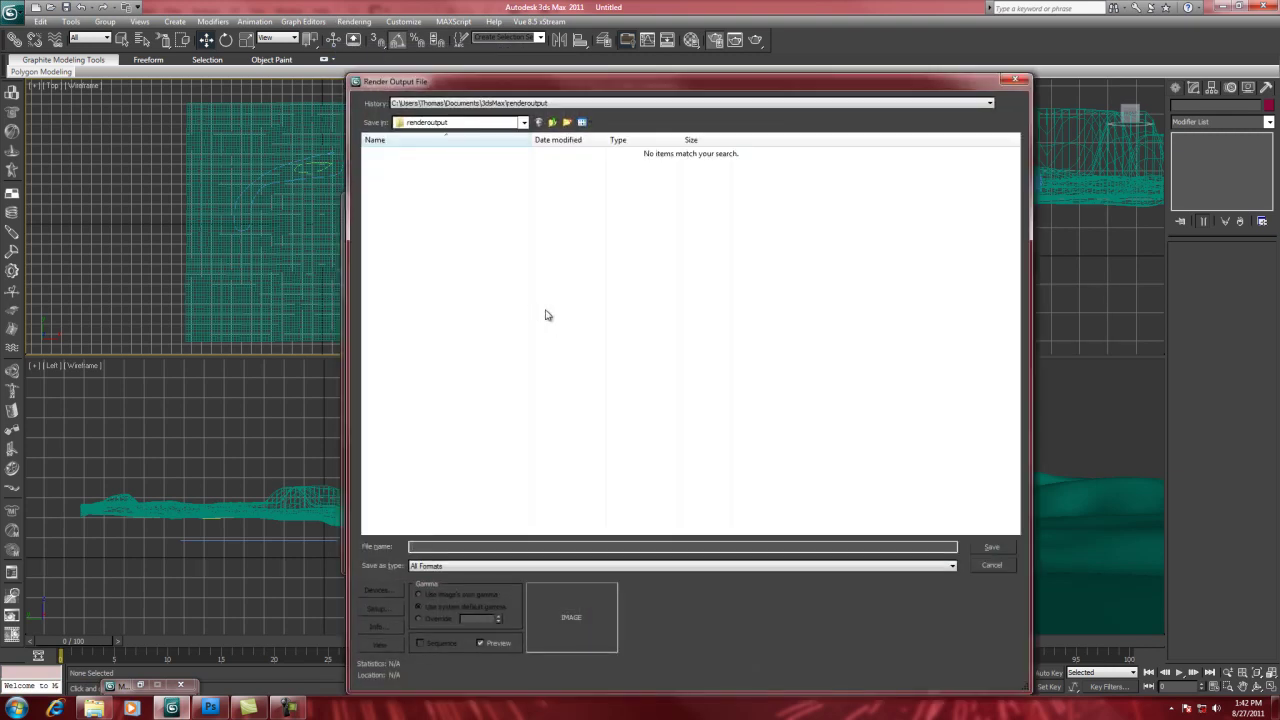
pyautogui.click(522, 122)
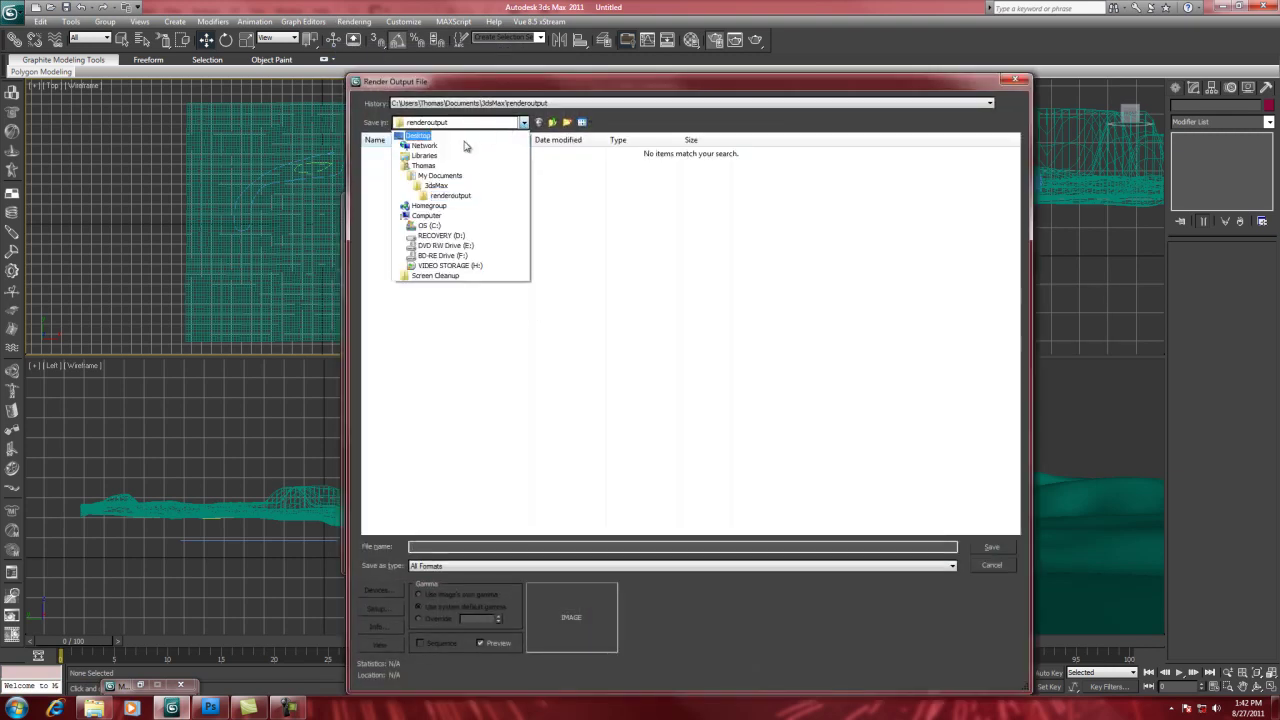
pyautogui.click(428, 138)
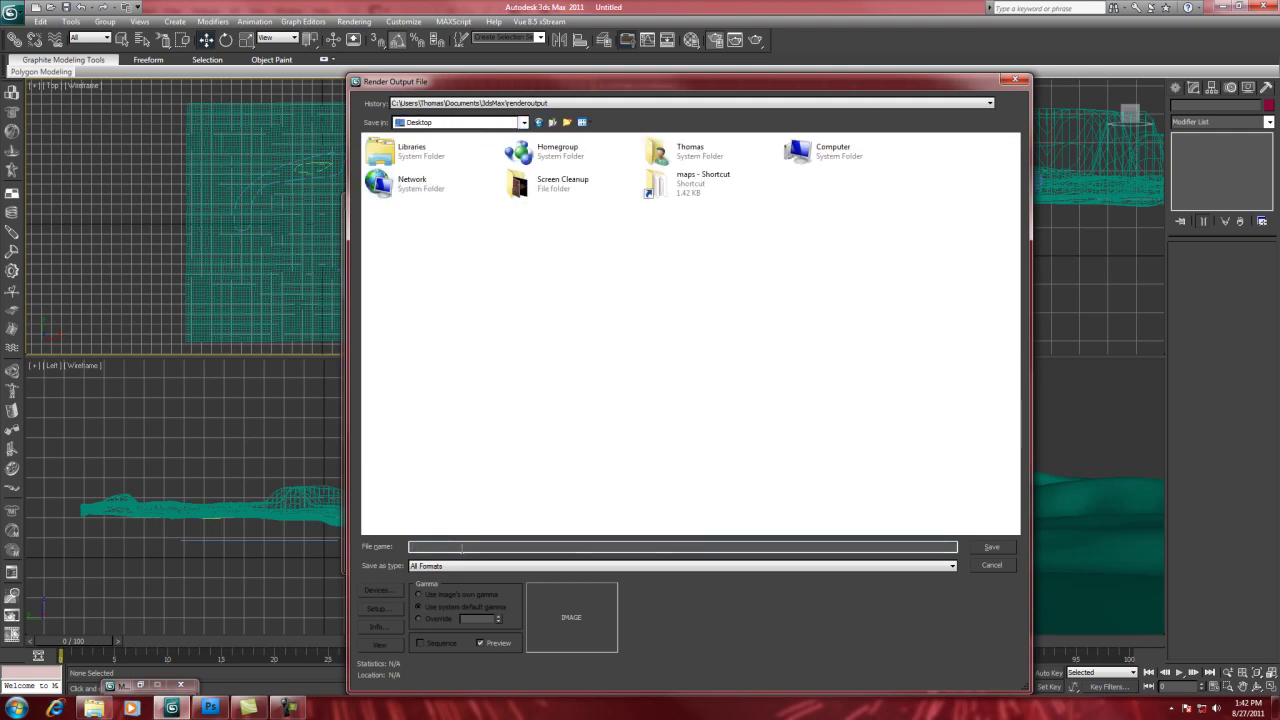
pyautogui.write('TopView')
pyautogui.click(953, 567)
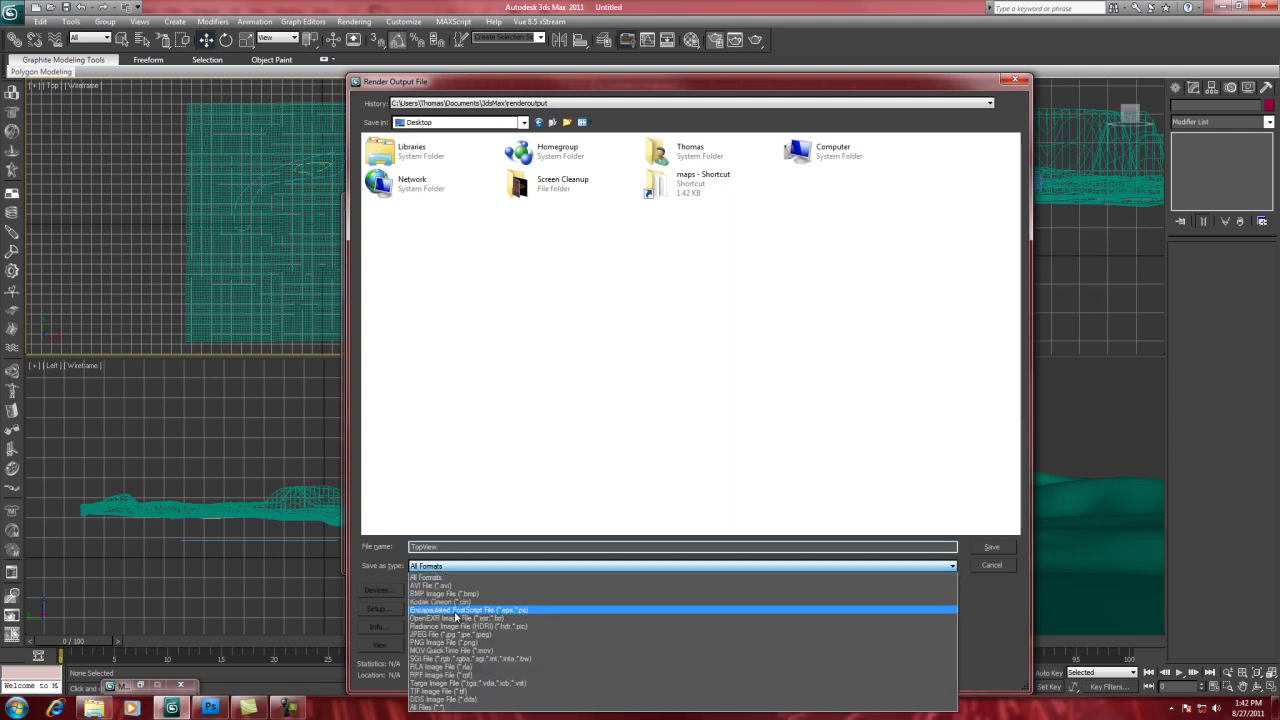
pyautogui.click(431, 634)
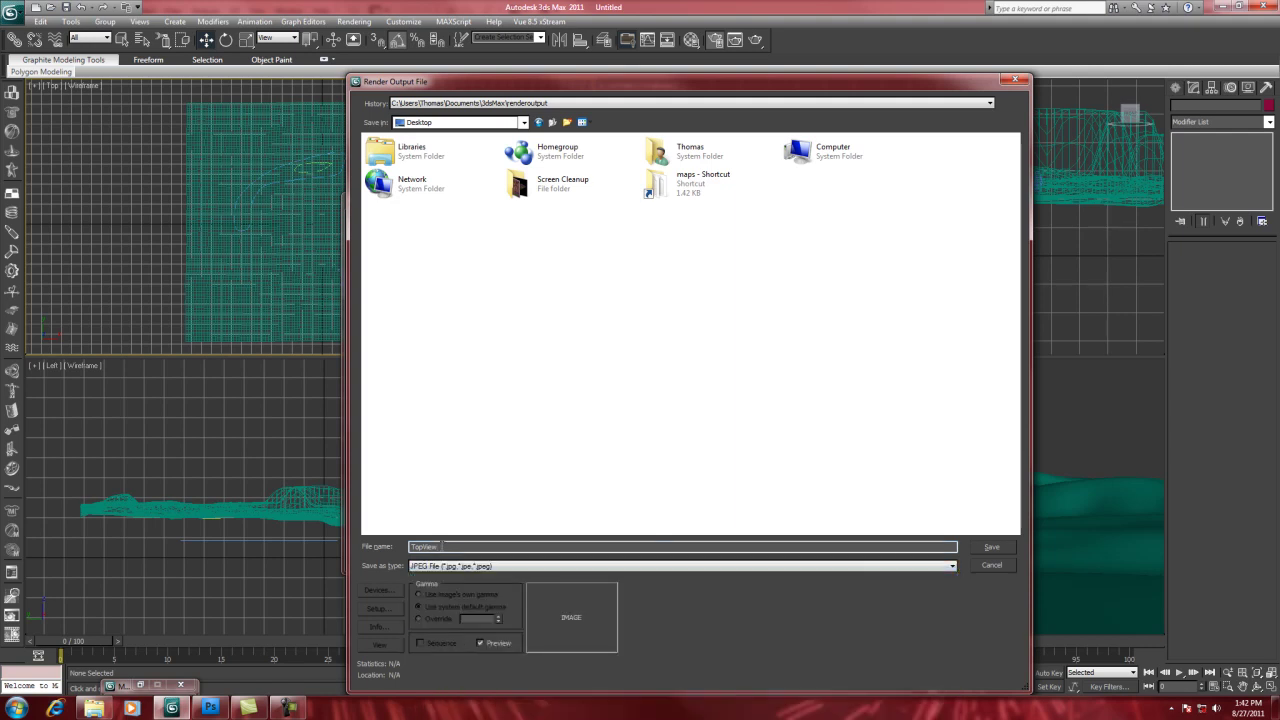
pyautogui.click(993, 547)
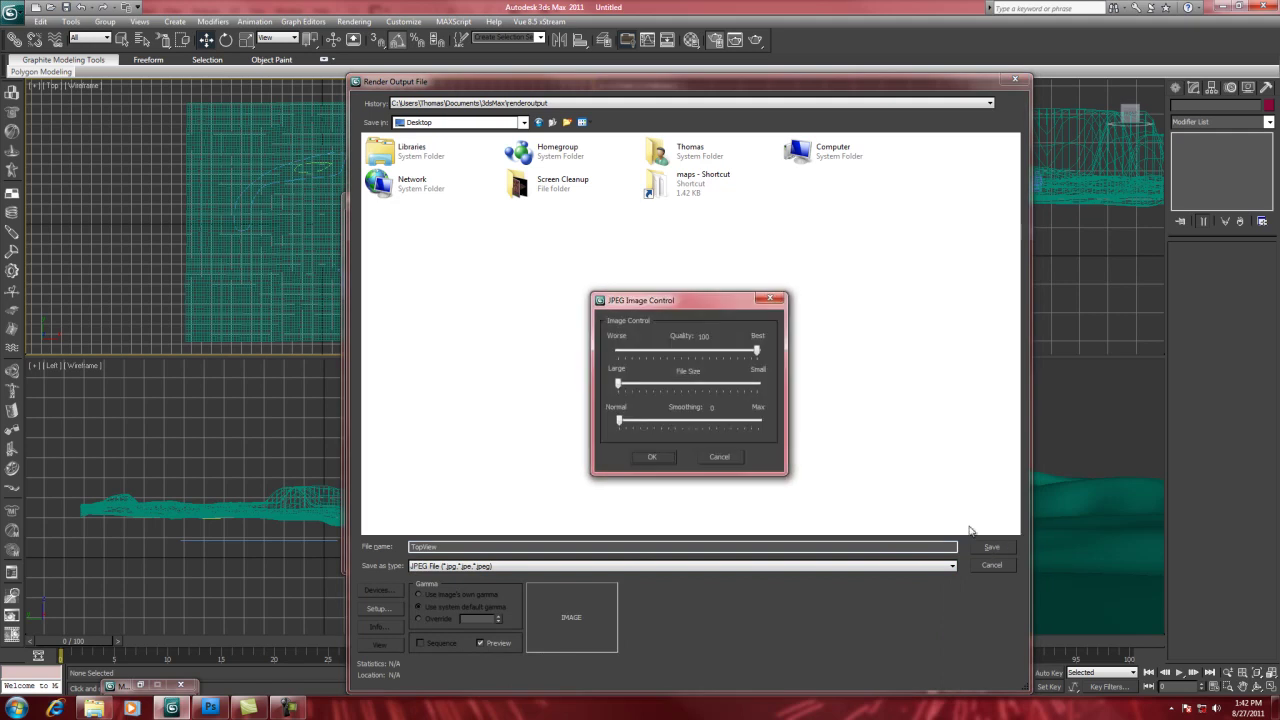
pyautogui.click(651, 457)
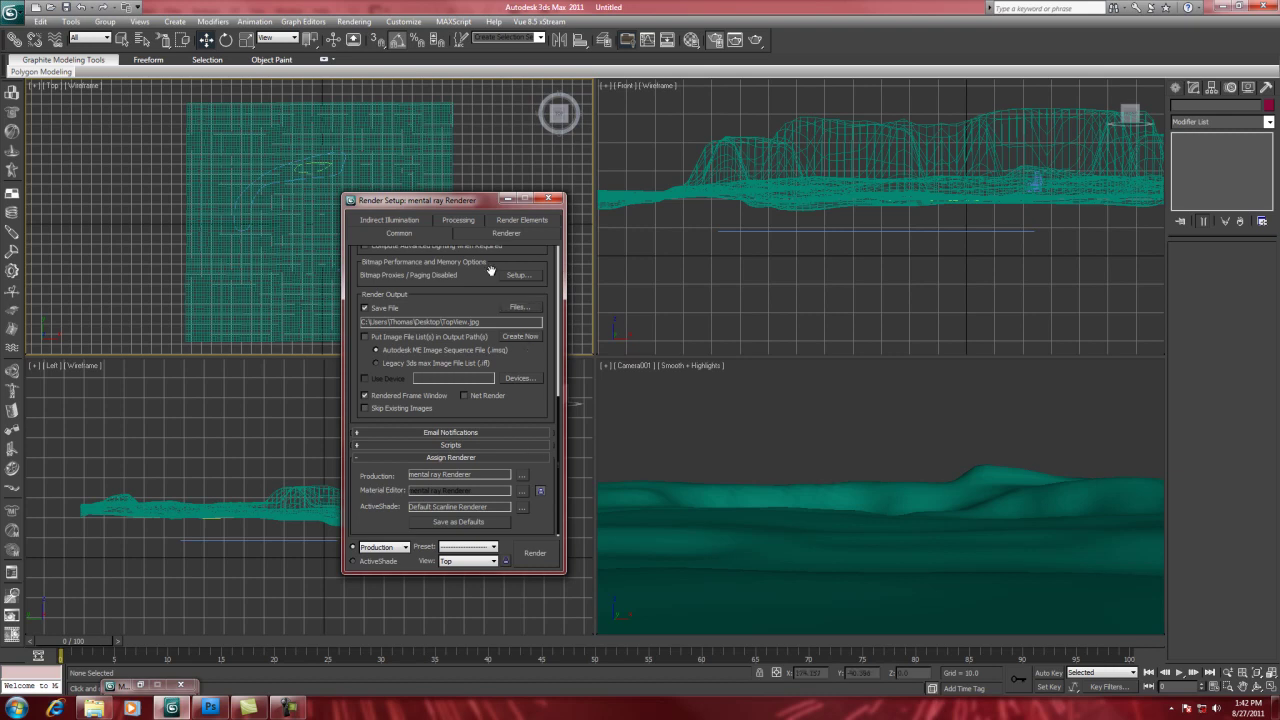
# - Render a single 640x480 frame of the Top view
pyautogui.scroll(5, 489, 398)
pyautogui.scroll(5, 489, 398)
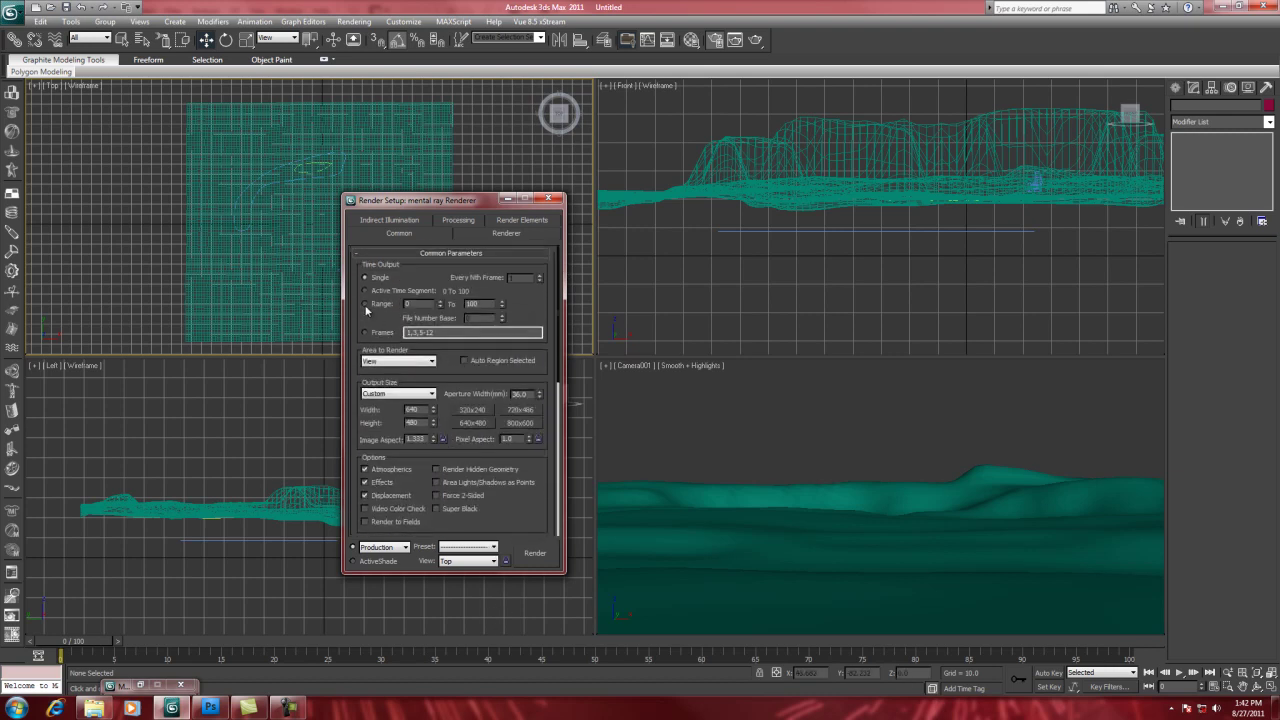
pyautogui.click(535, 555)
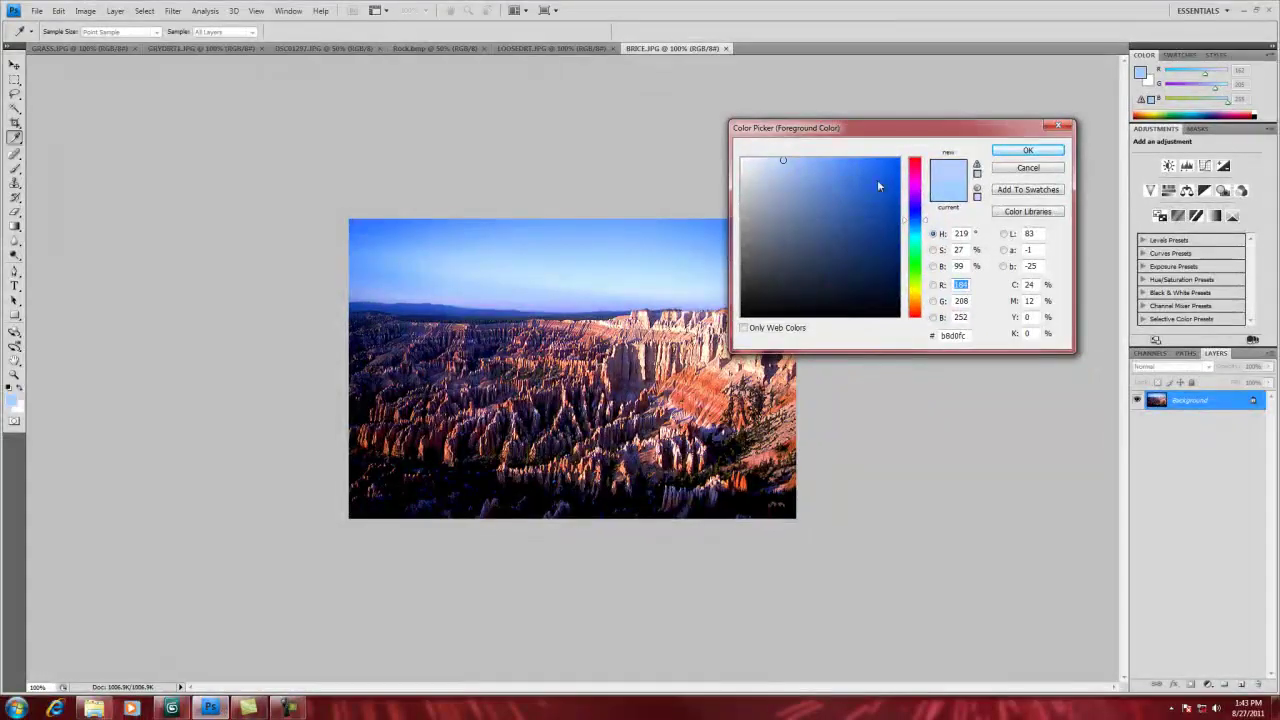
# - Close the foreground colour picker and open the TopView JPEG from the Desktop
pyautogui.press('Return')
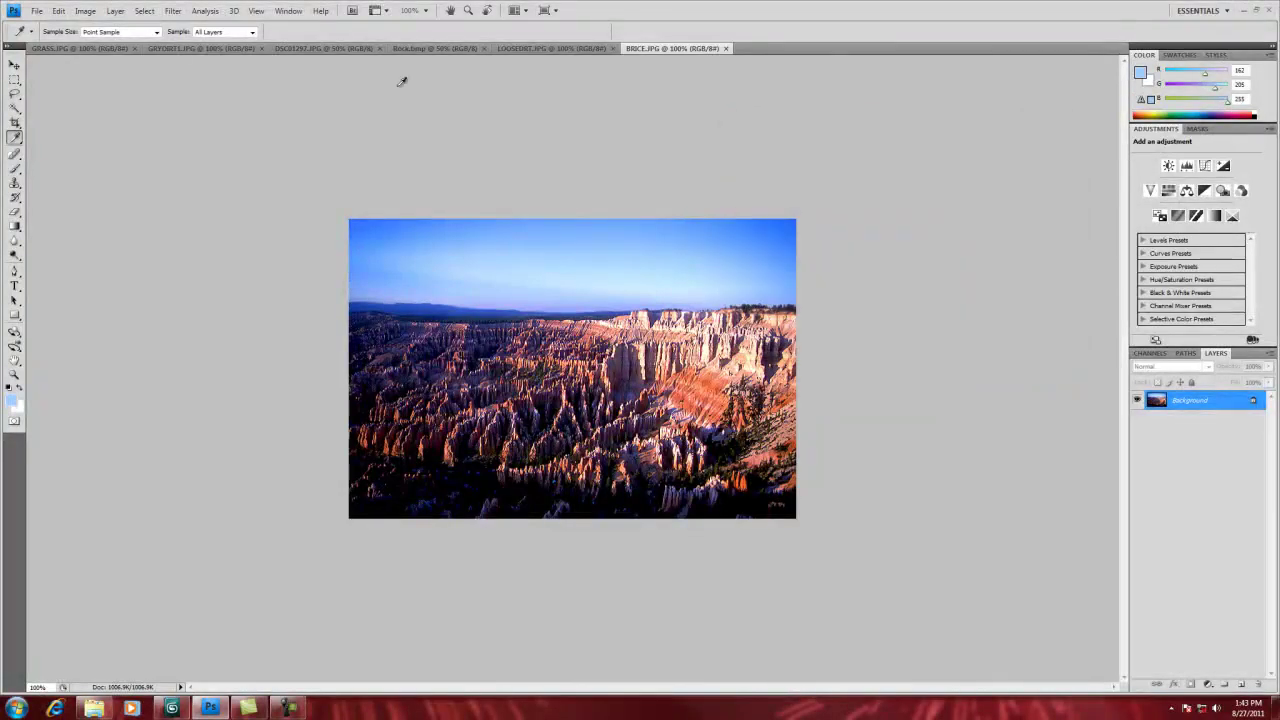
pyautogui.click(36, 10)
pyautogui.click(47, 38)
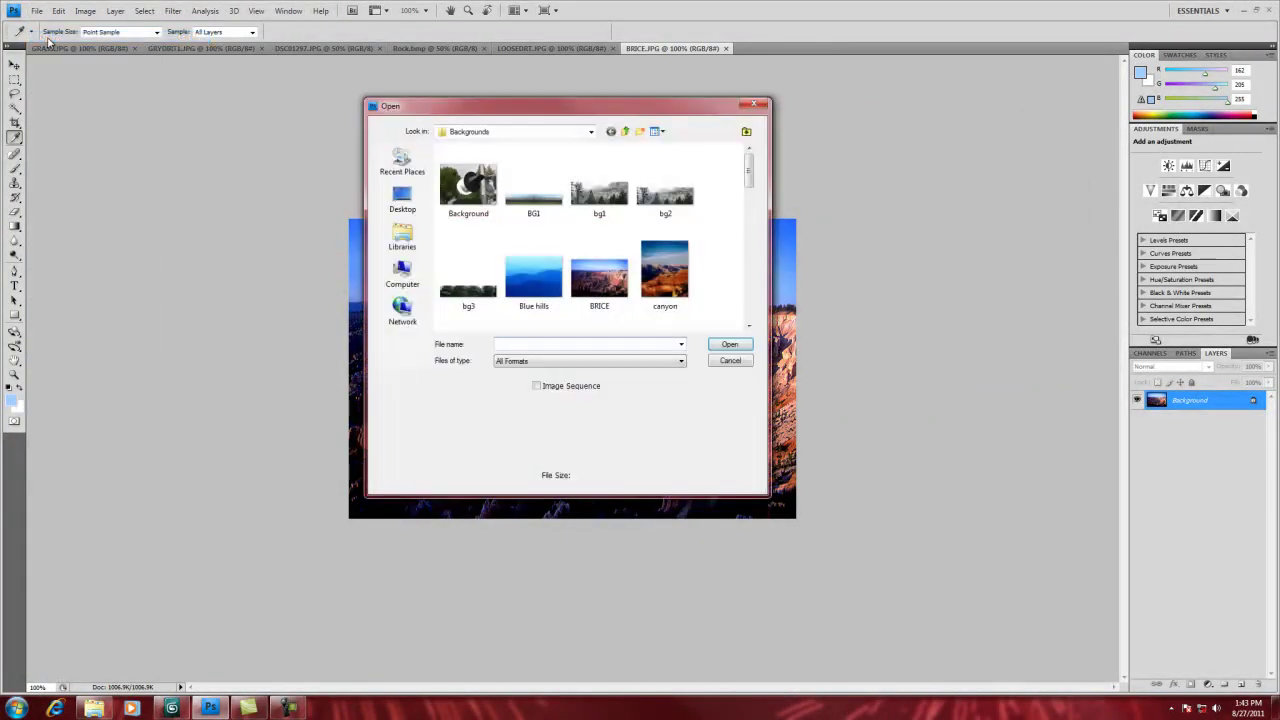
pyautogui.click(404, 200)
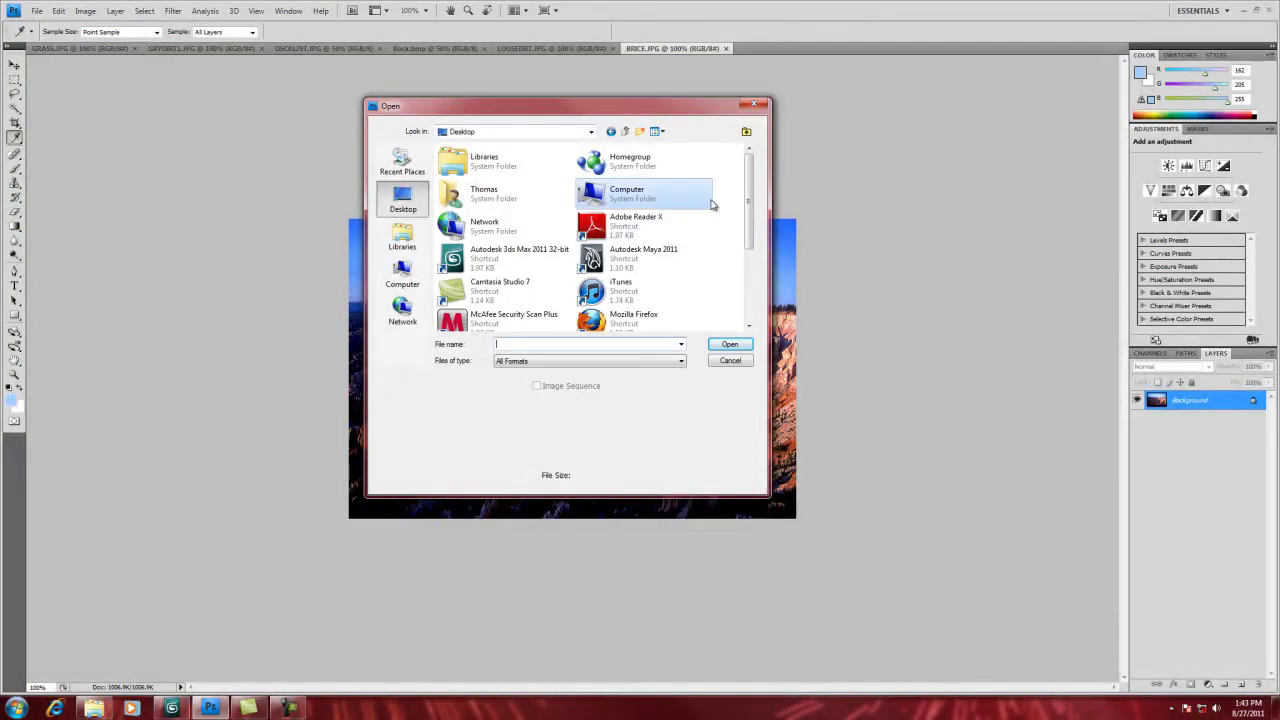
pyautogui.scroll(-3, 748, 243)
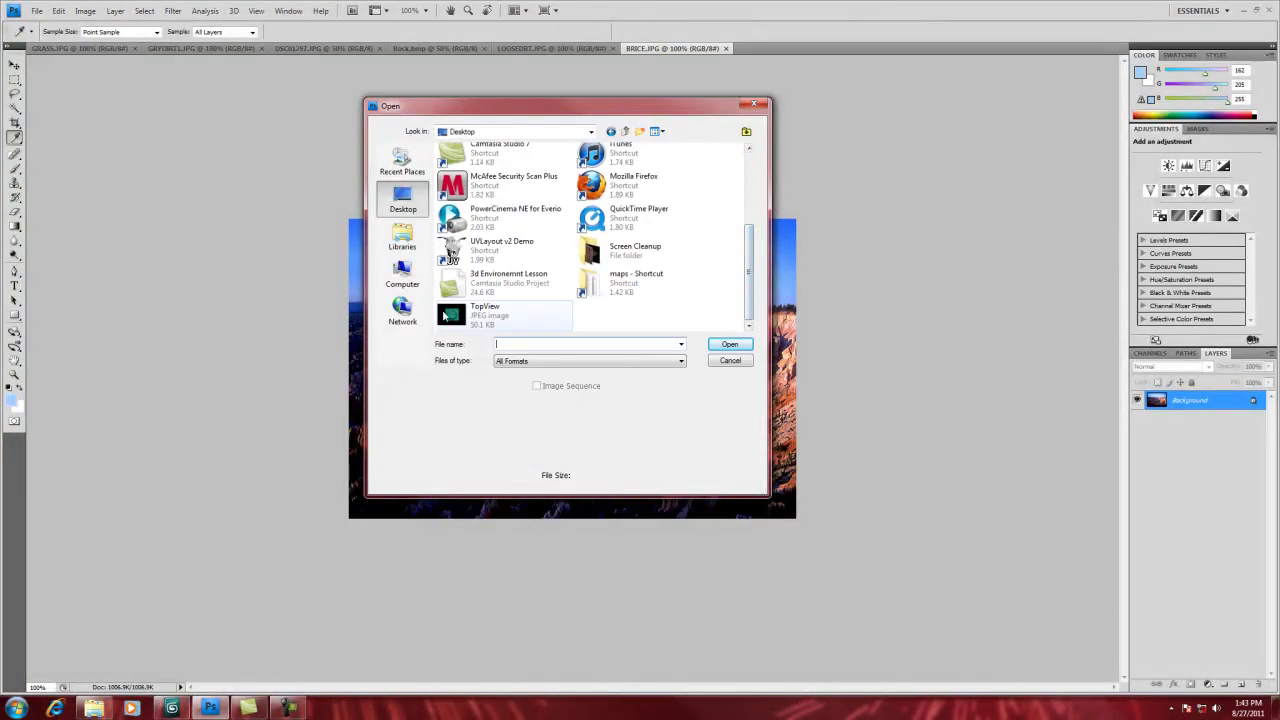
pyautogui.click(449, 316)
pyautogui.click(728, 344)
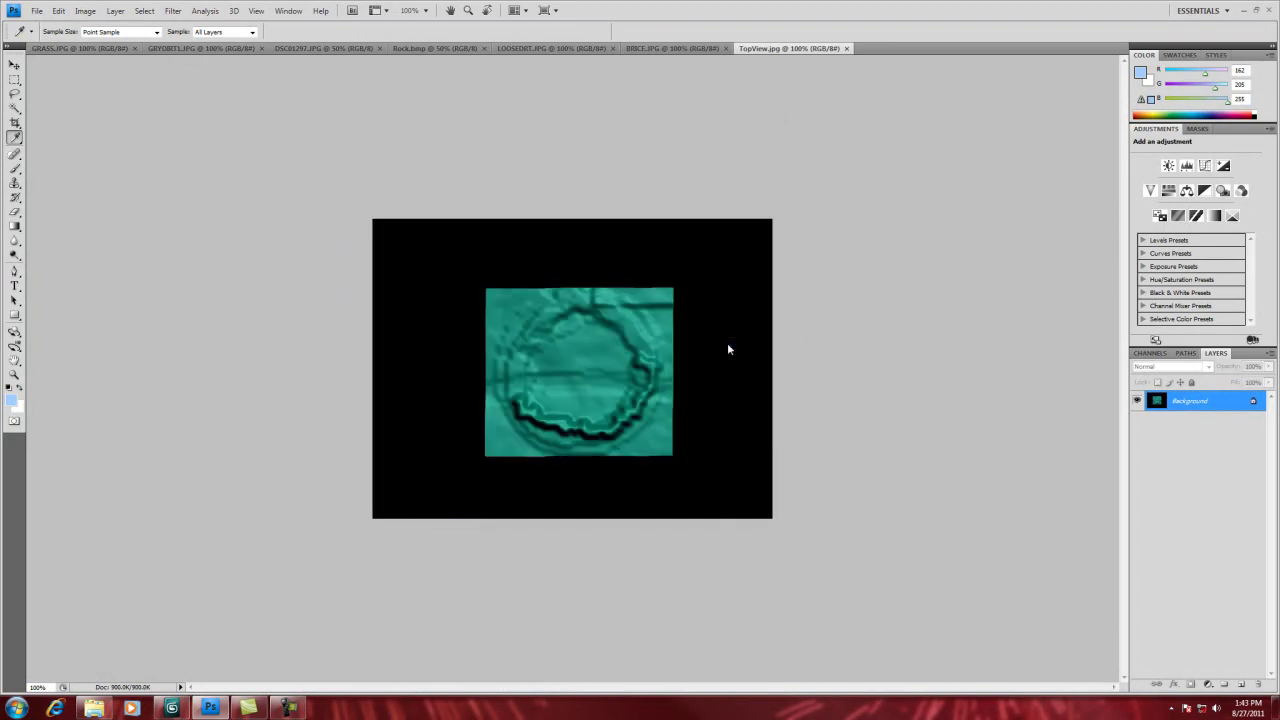
# - Crop the TopView image to the green terrain square, removing the black surround
pyautogui.click(14, 122)
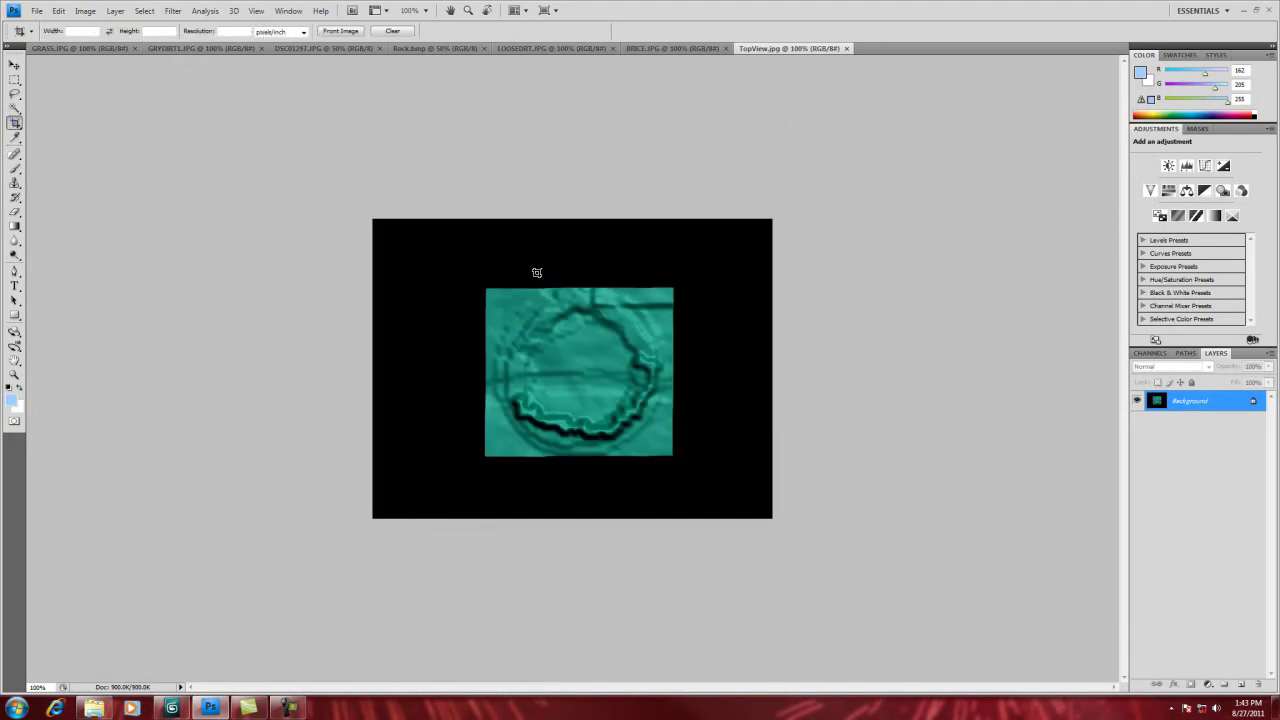
pyautogui.moveTo(485, 288); pyautogui.dragTo(672, 457)
pyautogui.press('Return')
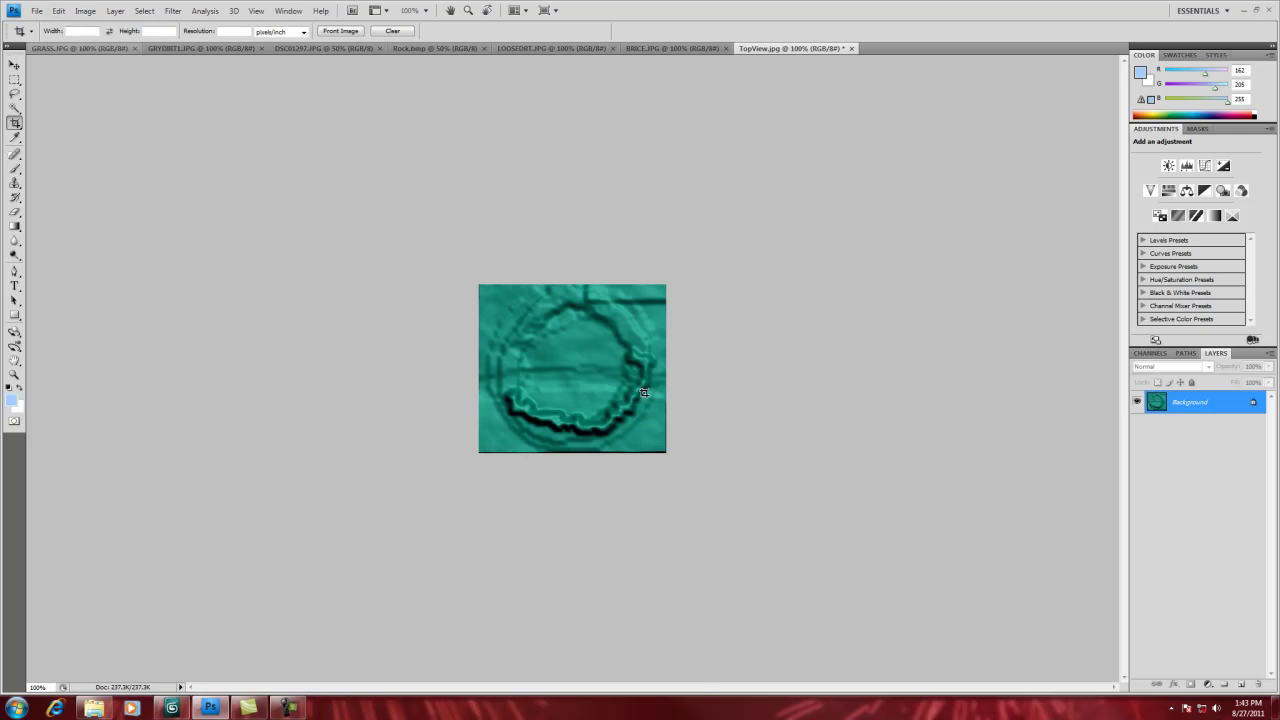
# - Resample the image at a resolution of 200 pixels/inch and crop off the dark strip along its lower edge
pyautogui.click(80, 13)
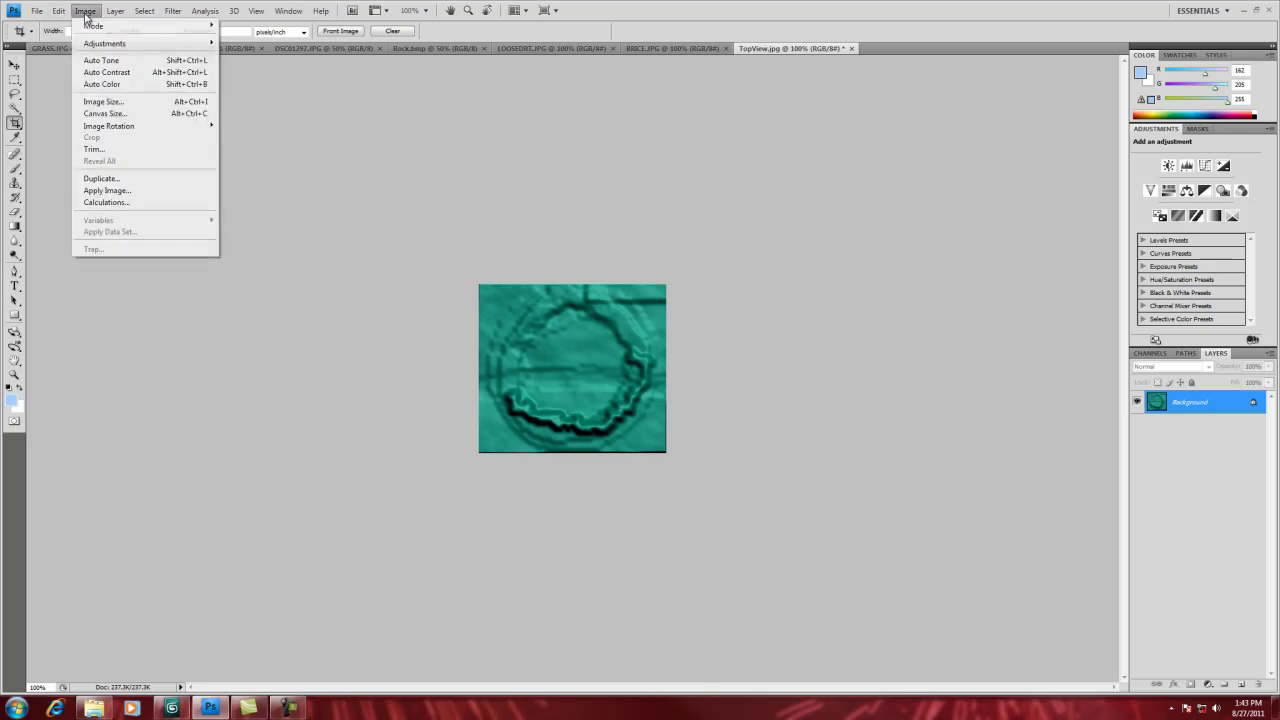
pyautogui.click(109, 103)
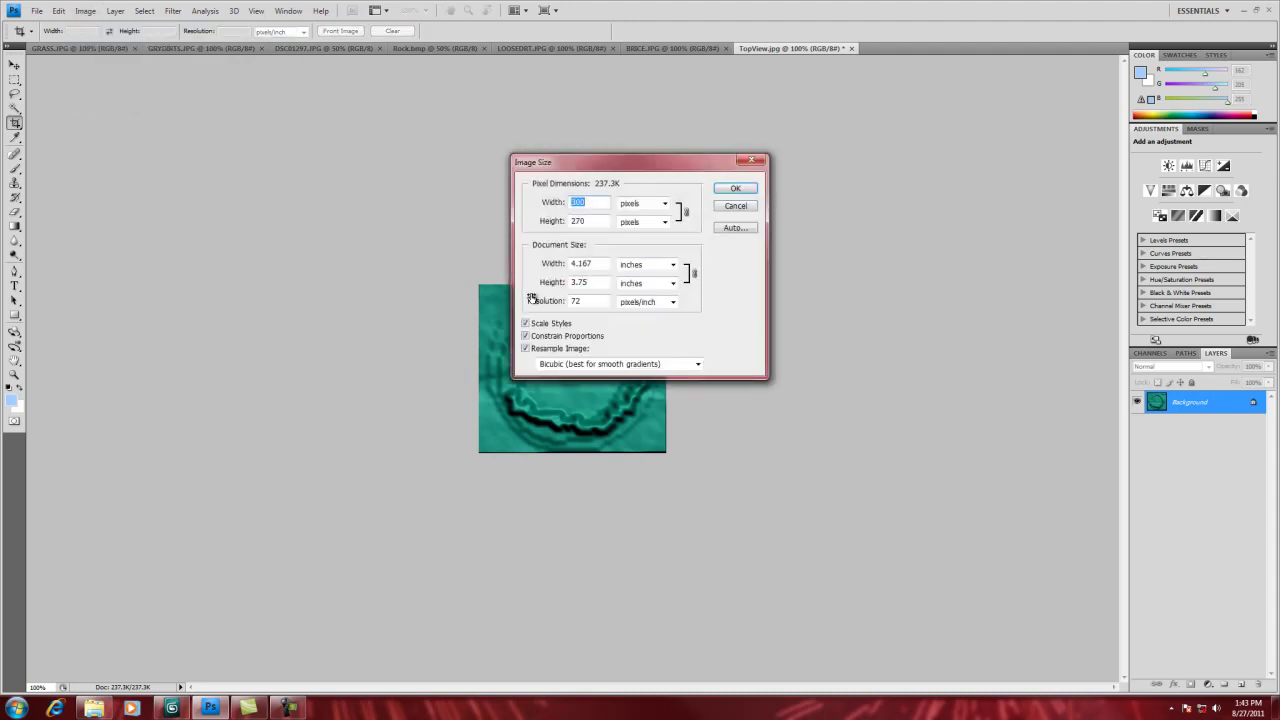
pyautogui.click(530, 304)
pyautogui.write('200')
pyautogui.click(727, 190)
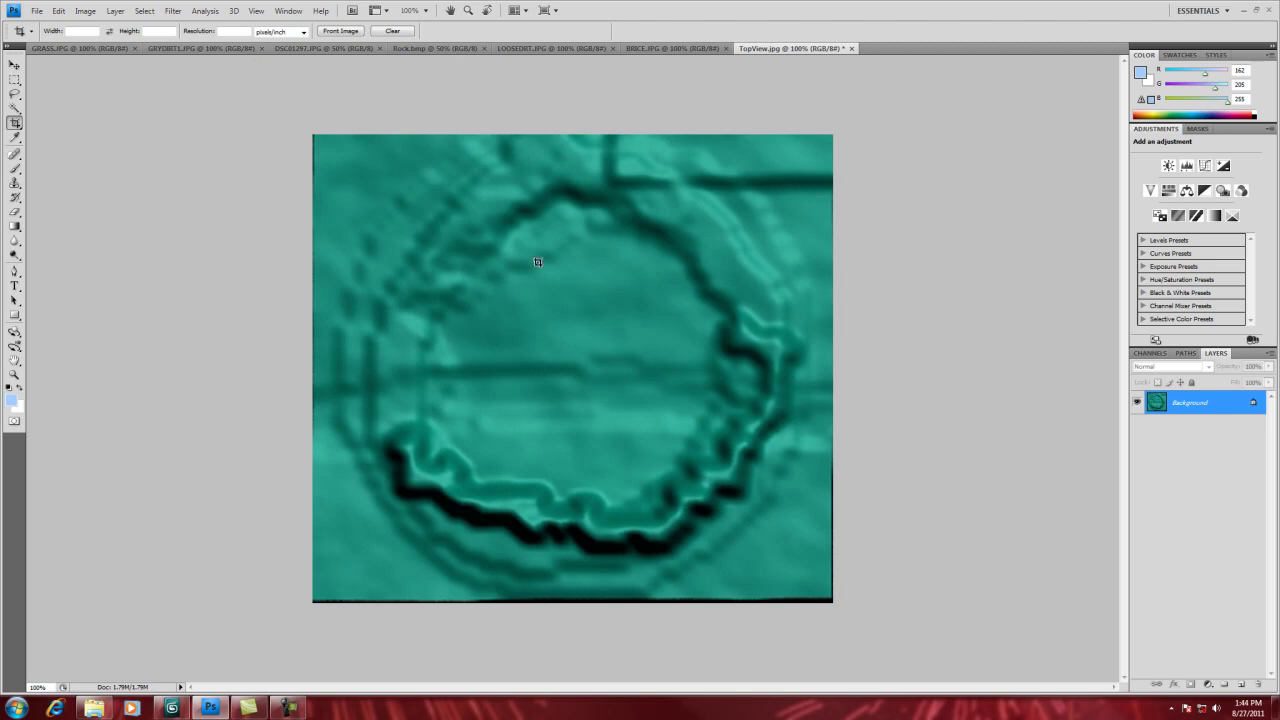
pyautogui.moveTo(315, 131); pyautogui.dragTo(832, 597)
pyautogui.press('Return')
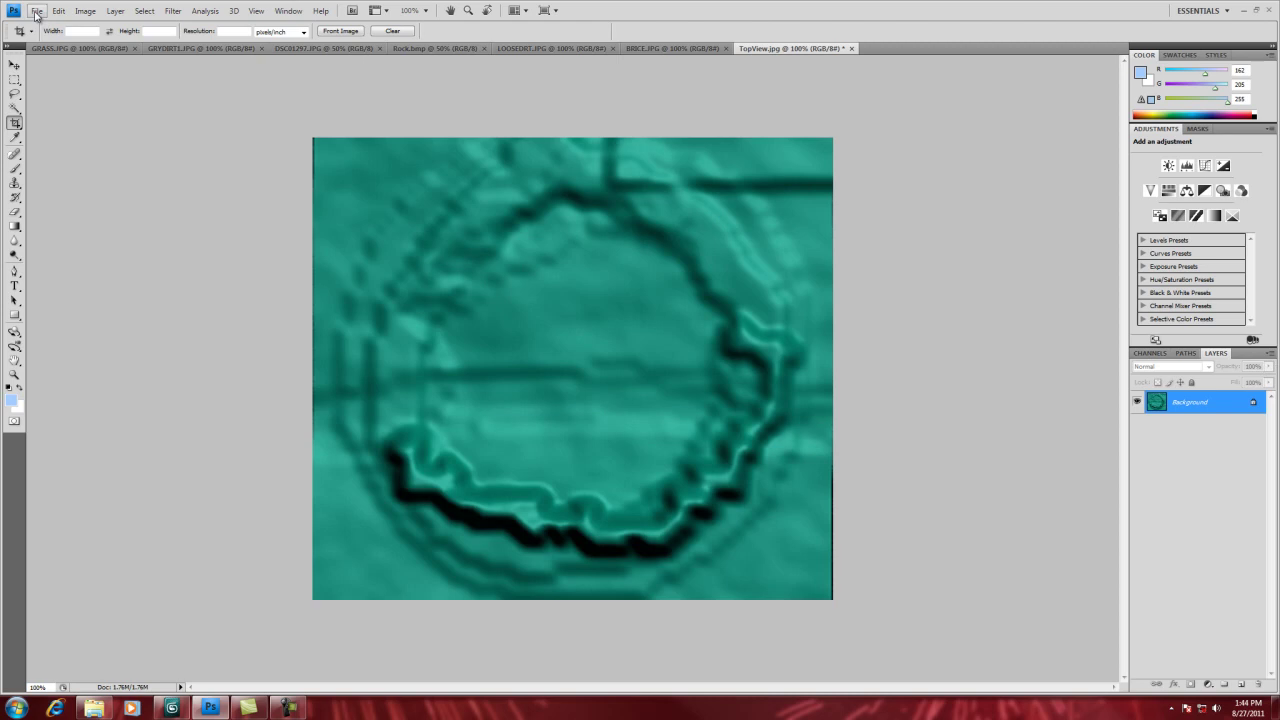
# - Look through the open dirt, rock, canyon and grass images and compare them with the TopView image
pyautogui.click(173, 52)
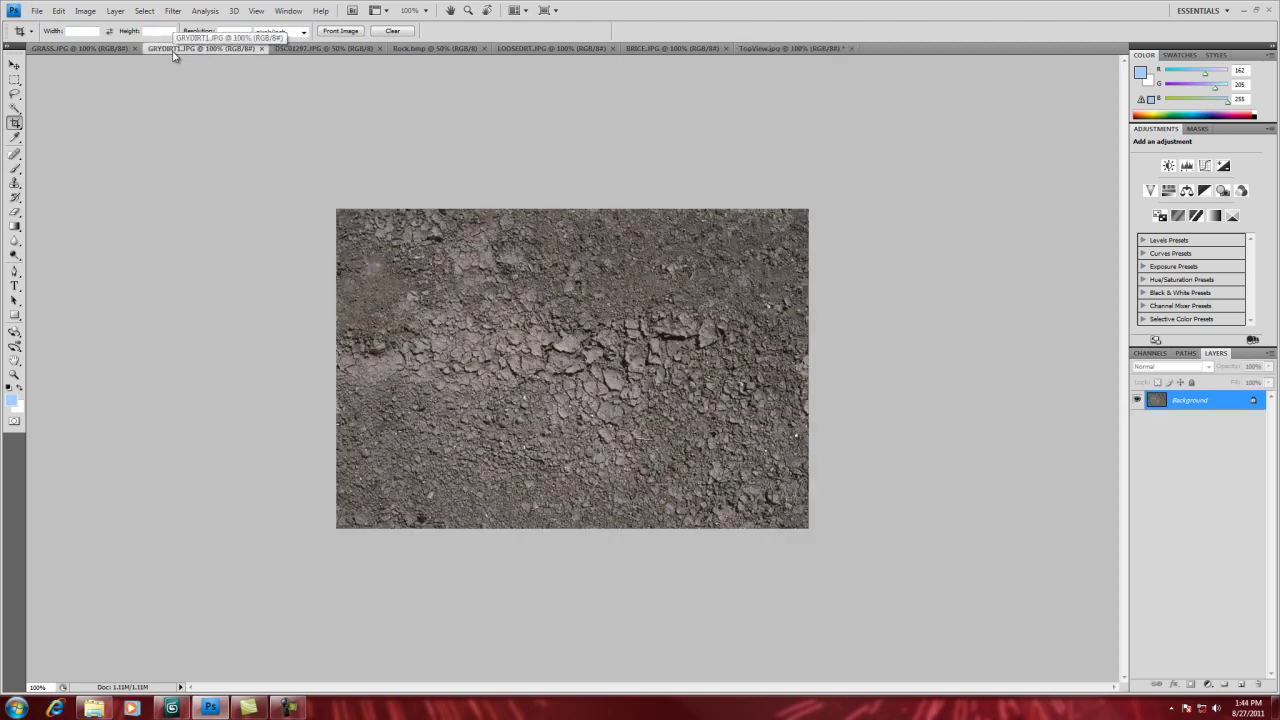
pyautogui.click(300, 52)
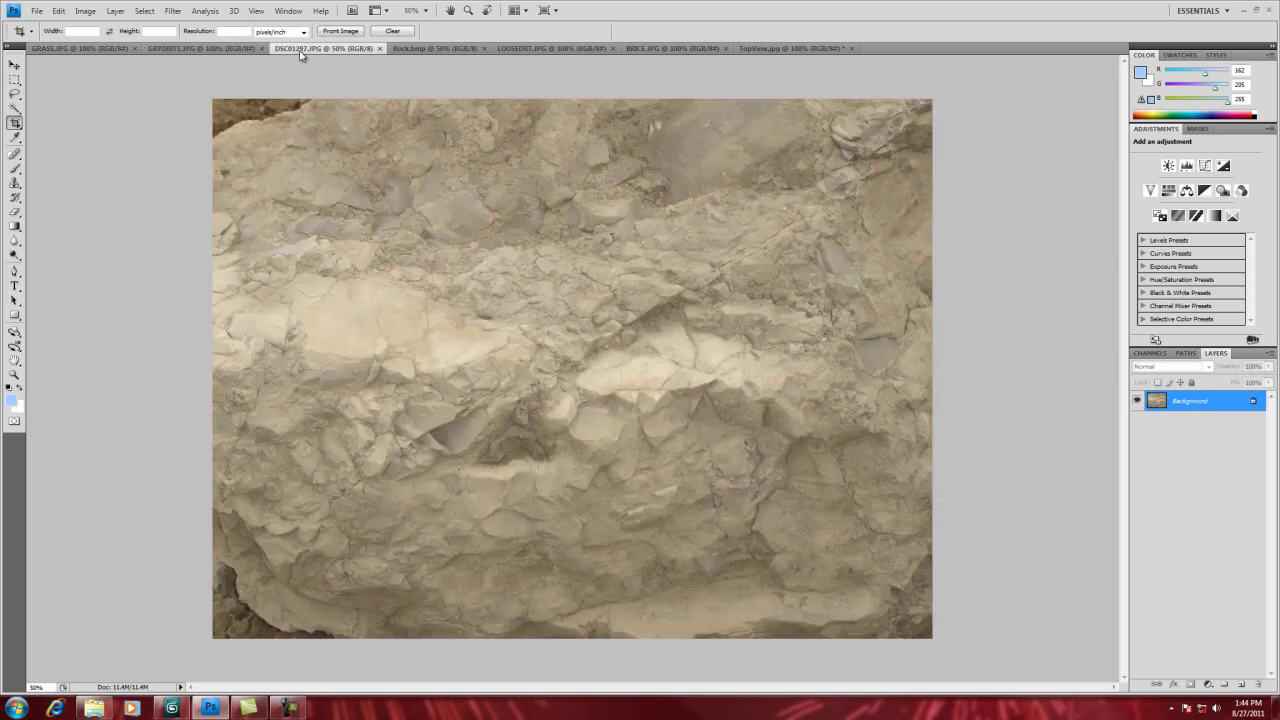
pyautogui.click(418, 50)
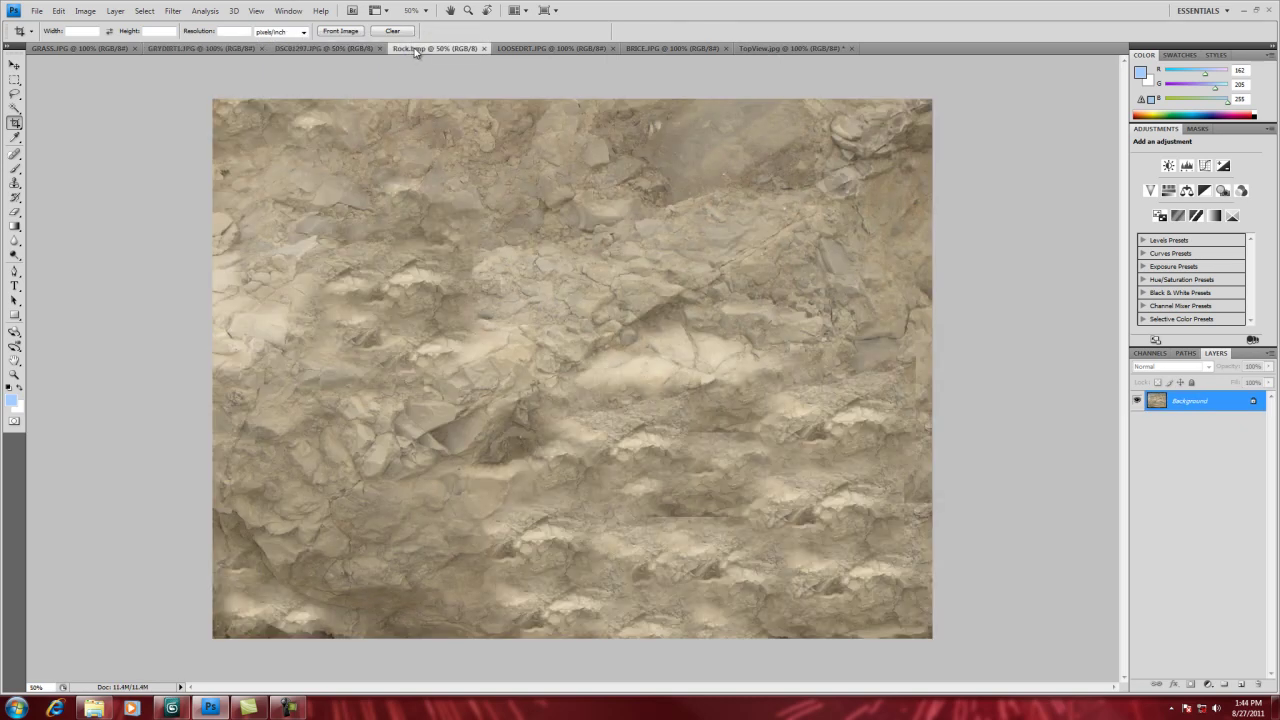
pyautogui.click(519, 49)
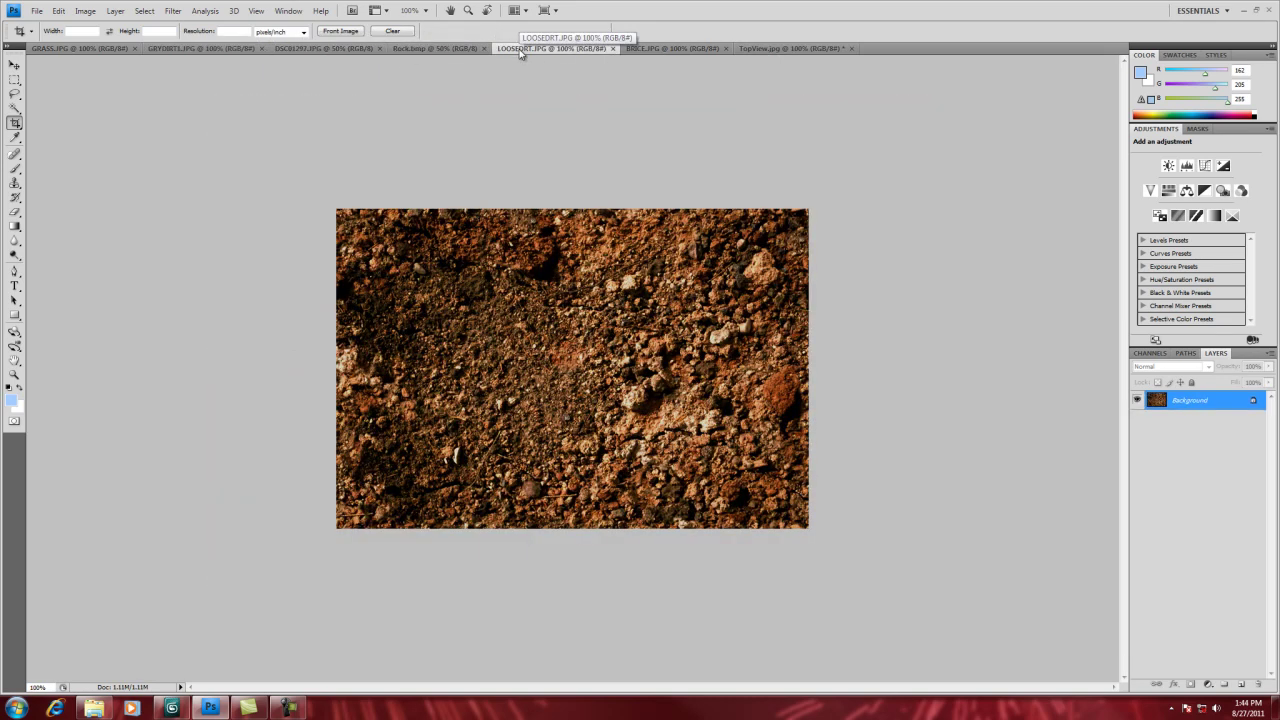
pyautogui.click(690, 49)
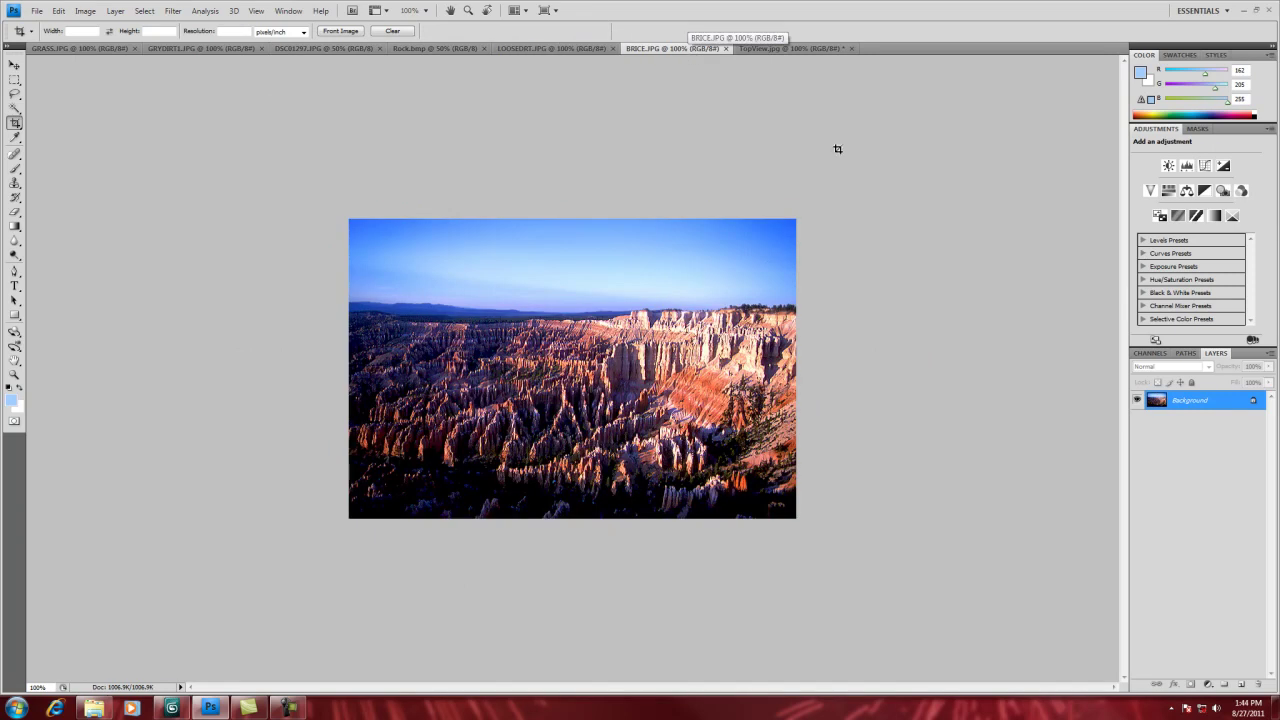
pyautogui.click(772, 49)
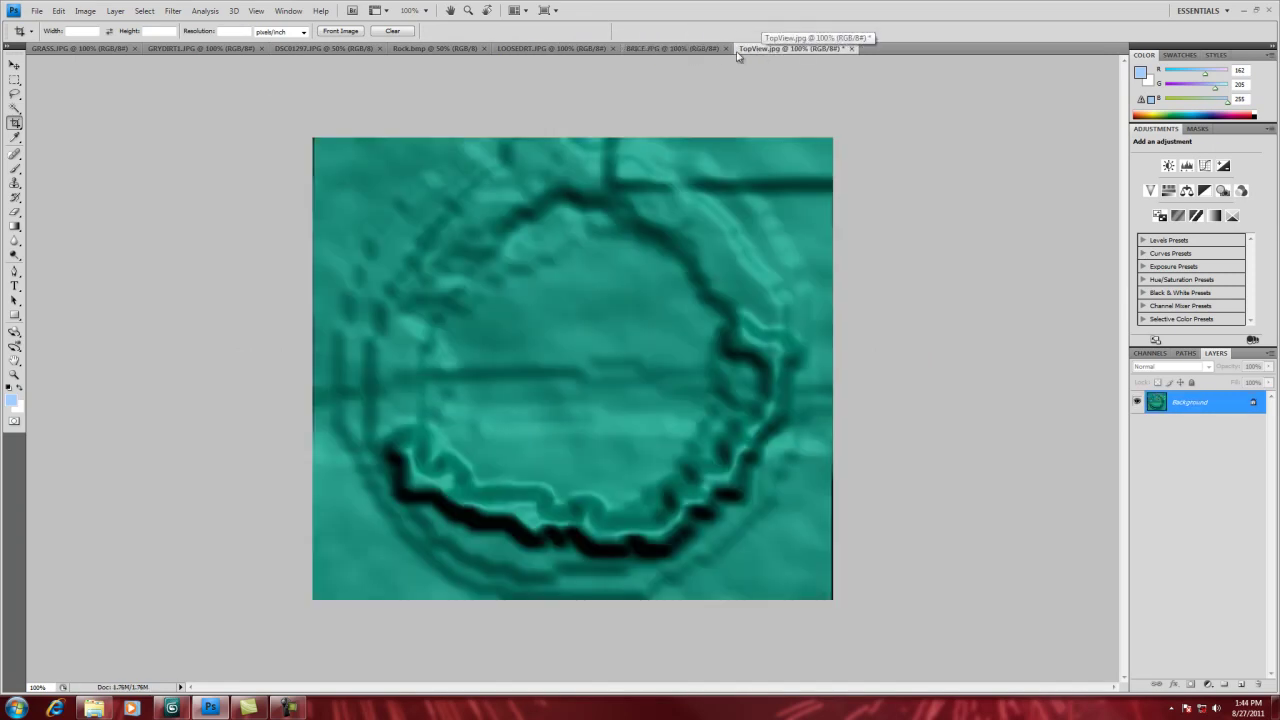
pyautogui.click(74, 50)
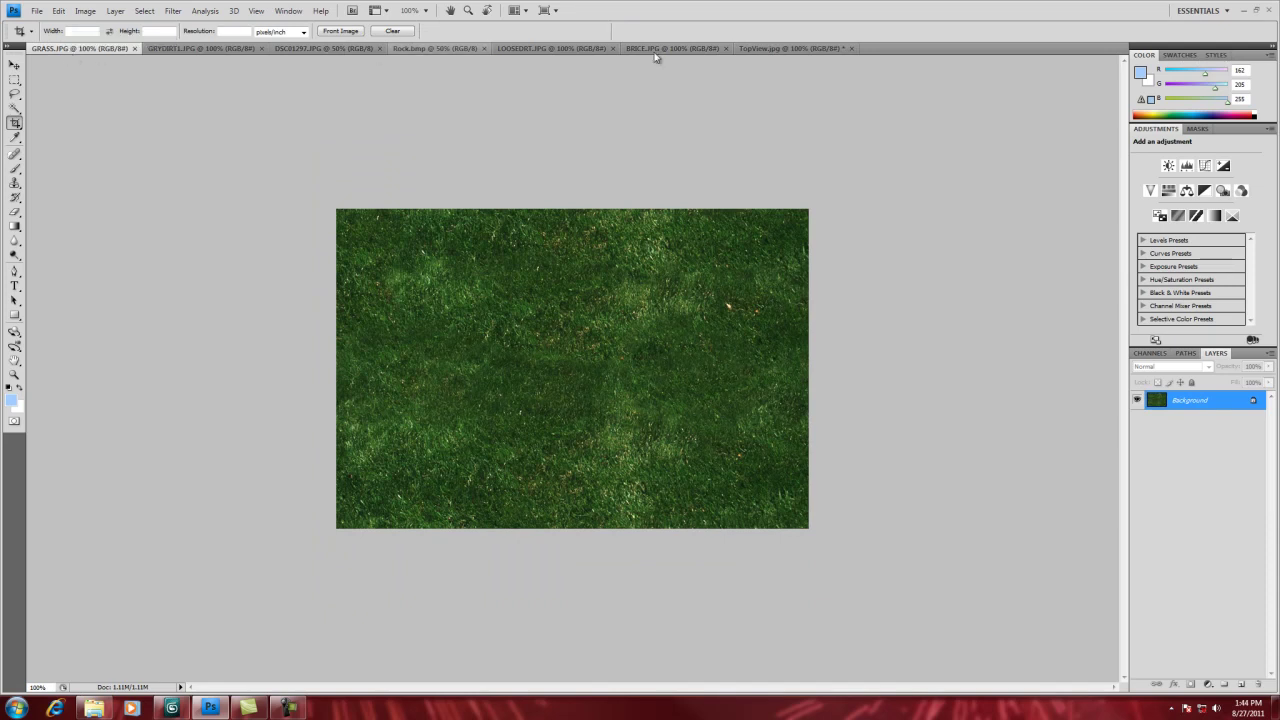
pyautogui.click(777, 50)
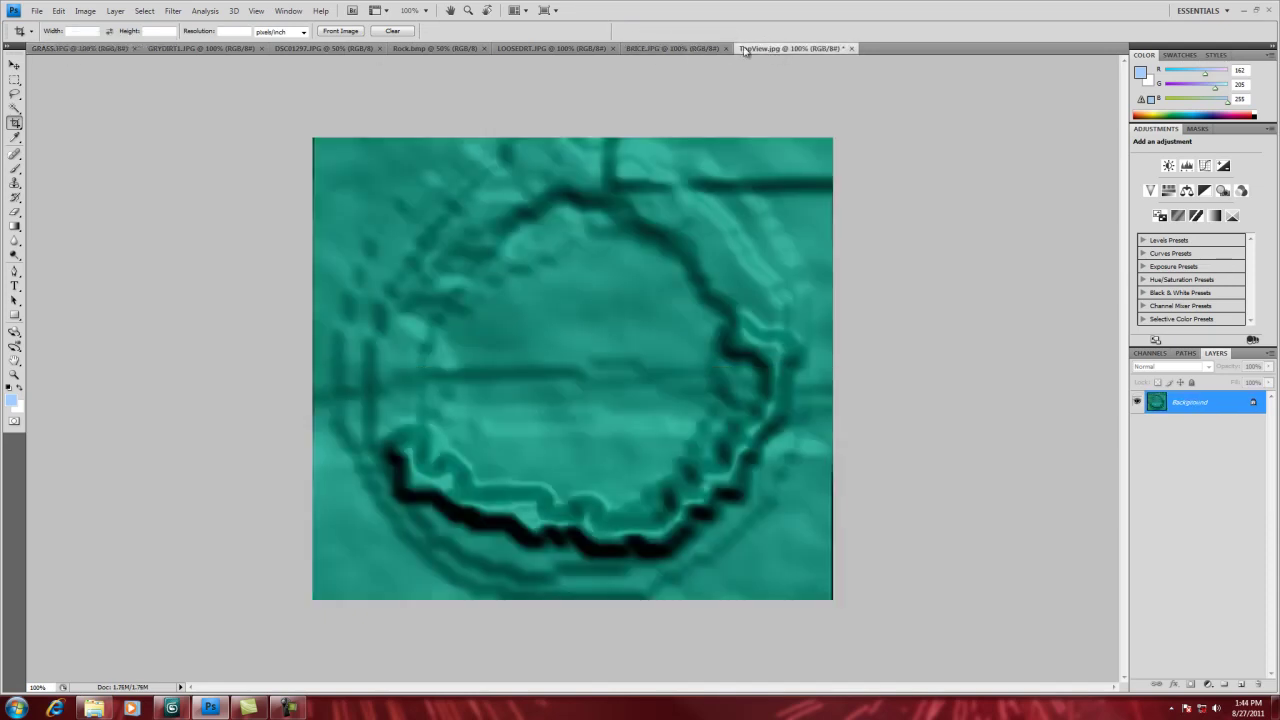
# - Float the TopView and GRASS documents in separate windows and copy the grass image into TopView as a new layer
pyautogui.moveTo(777, 50); pyautogui.dragTo(815, 112)
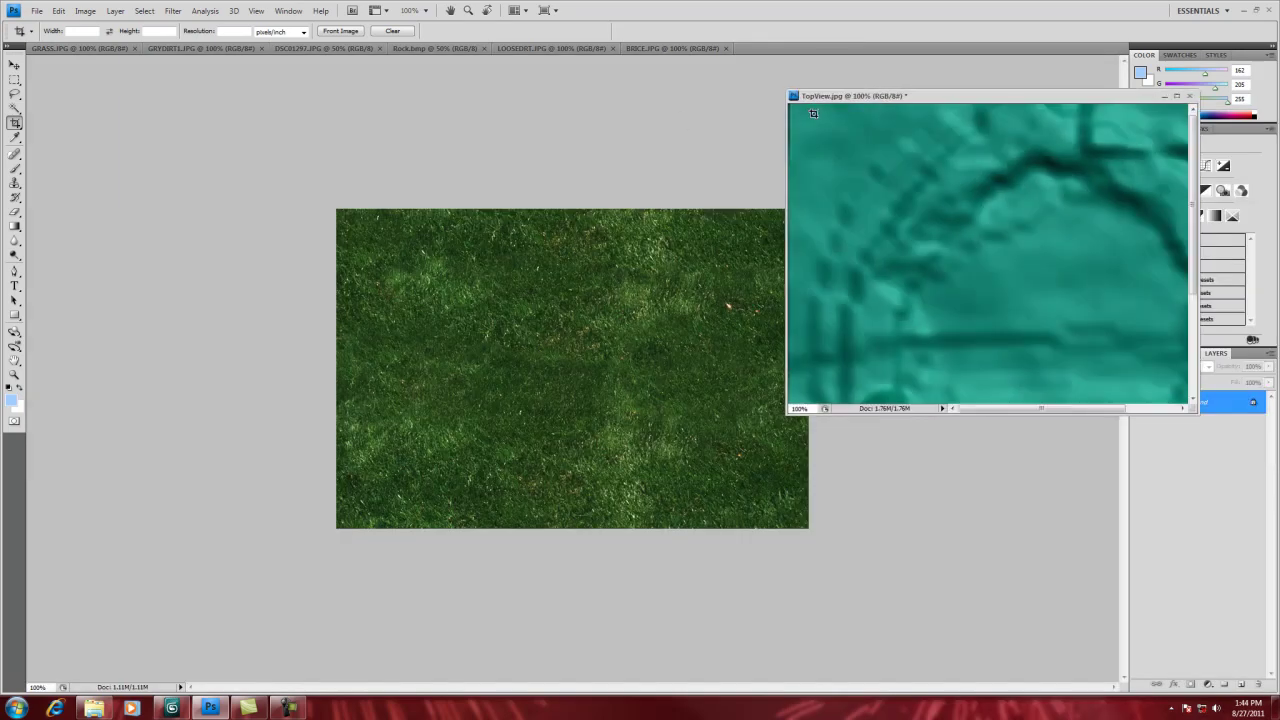
pyautogui.click(56, 50)
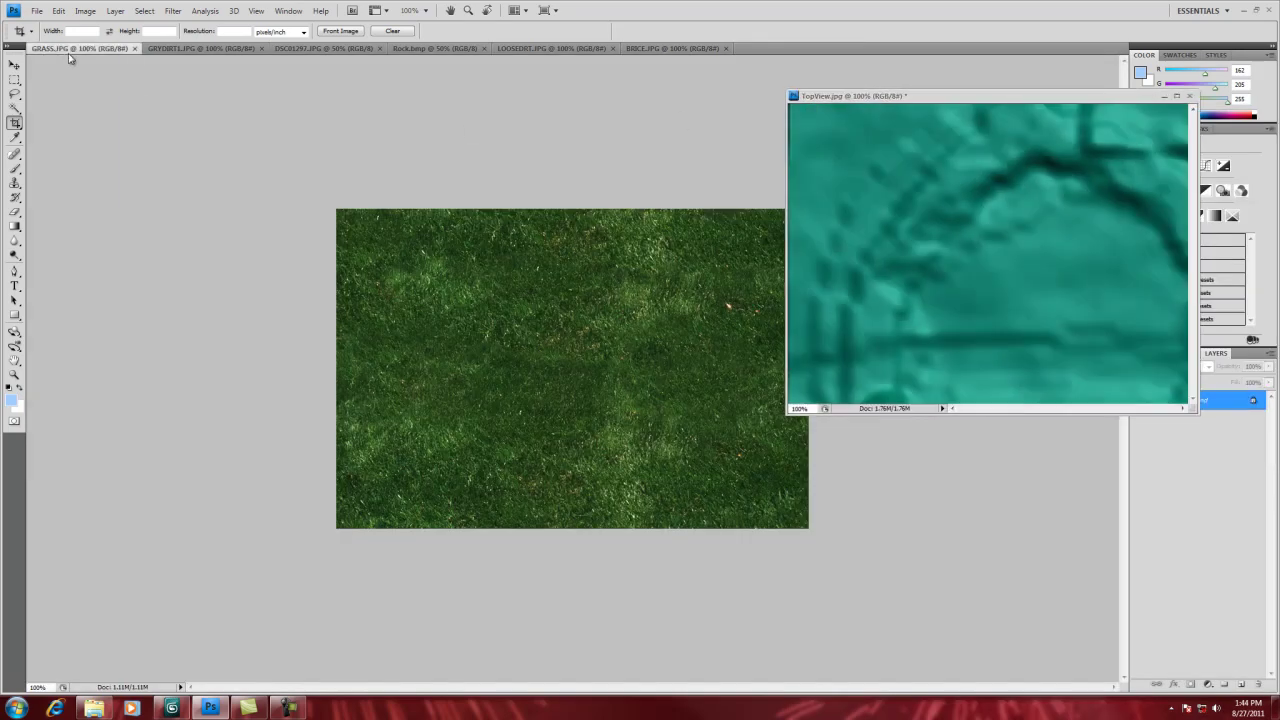
pyautogui.press('v')
pyautogui.moveTo(56, 50); pyautogui.dragTo(872, 184)
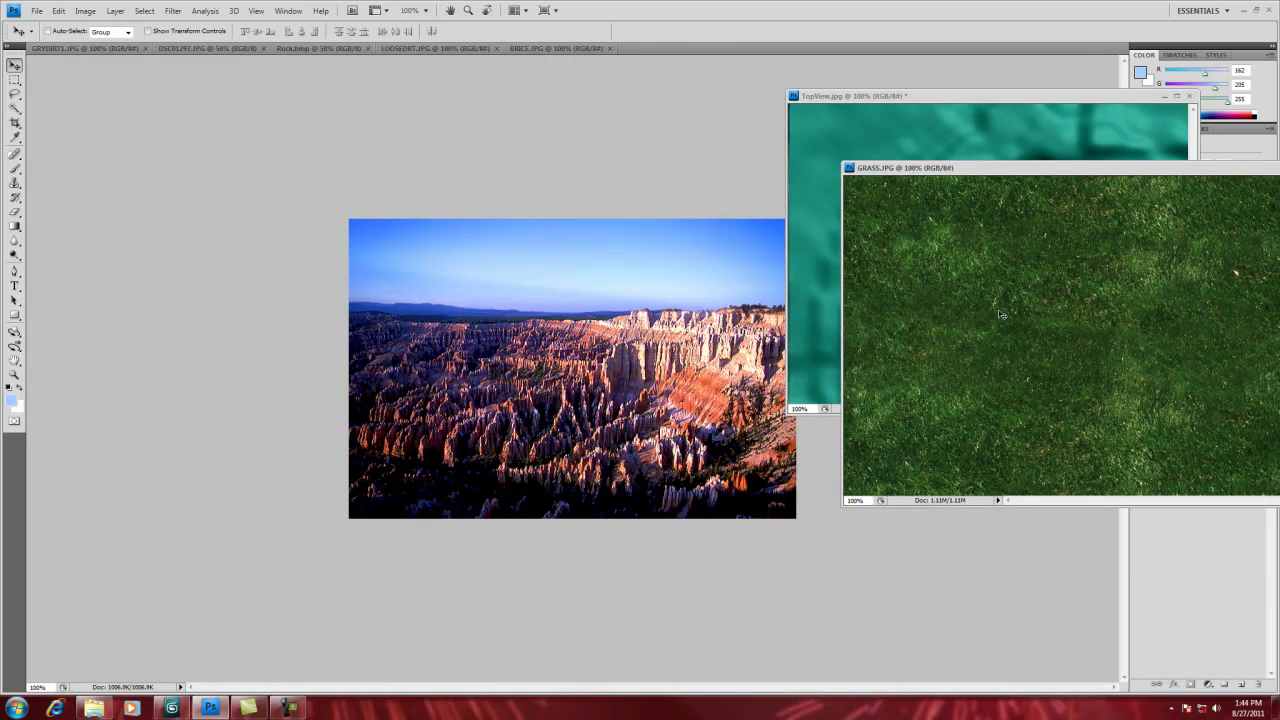
pyautogui.moveTo(989, 299); pyautogui.dragTo(839, 147)
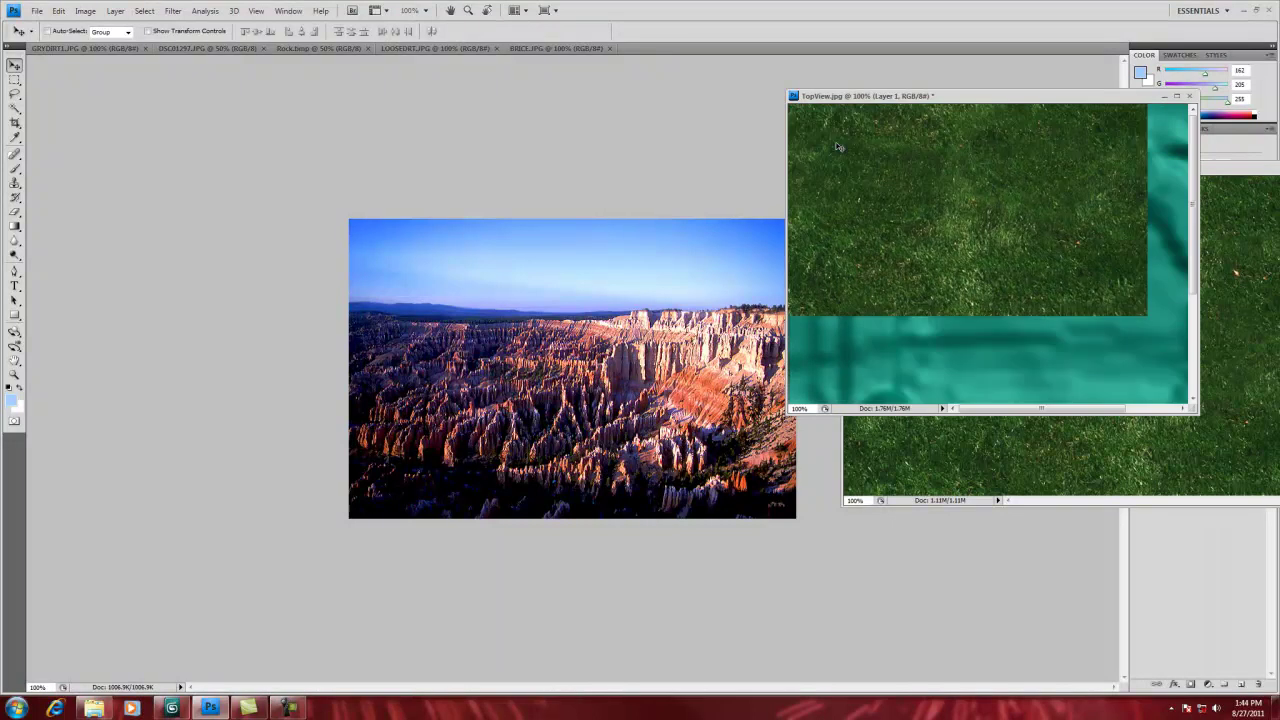
# - Move the grass layer to the middle of the terrain image and dock the TopView window back with the other documents
pyautogui.moveTo(1055, 102); pyautogui.dragTo(606, 179)
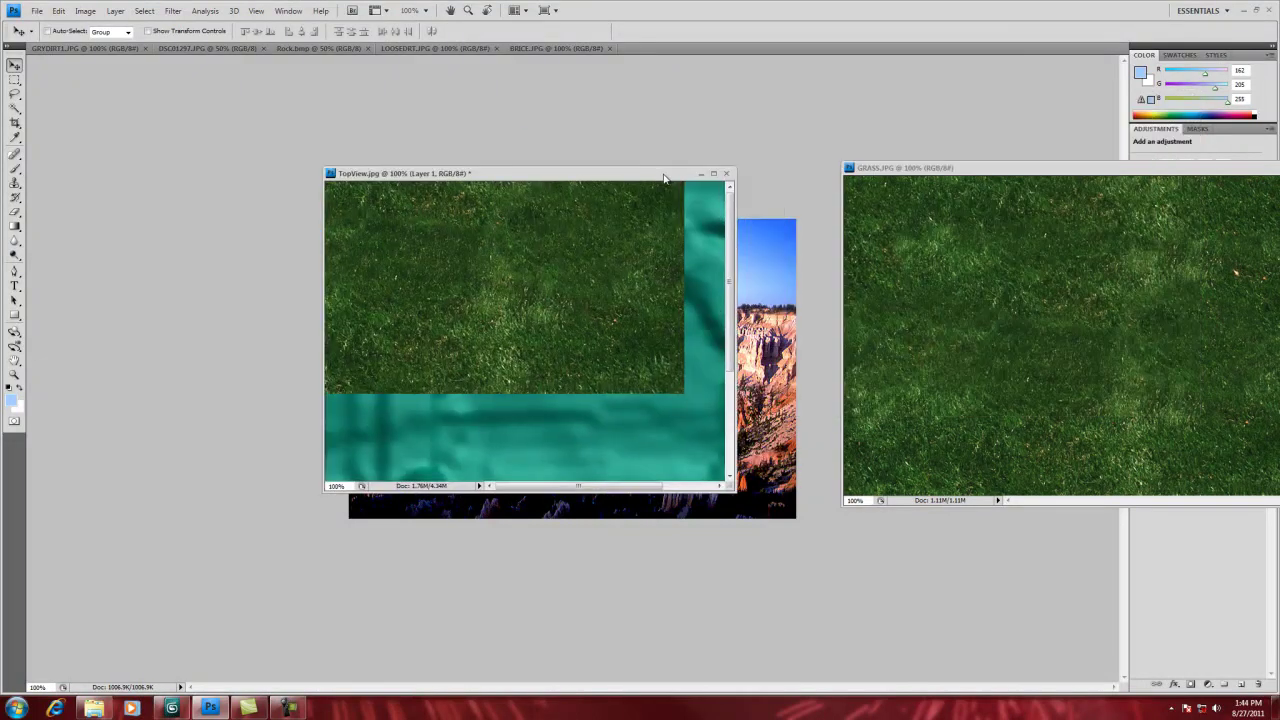
pyautogui.click(716, 175)
pyautogui.moveTo(716, 177); pyautogui.dragTo(842, 357)
pyautogui.moveTo(714, 412); pyautogui.dragTo(742, 421)
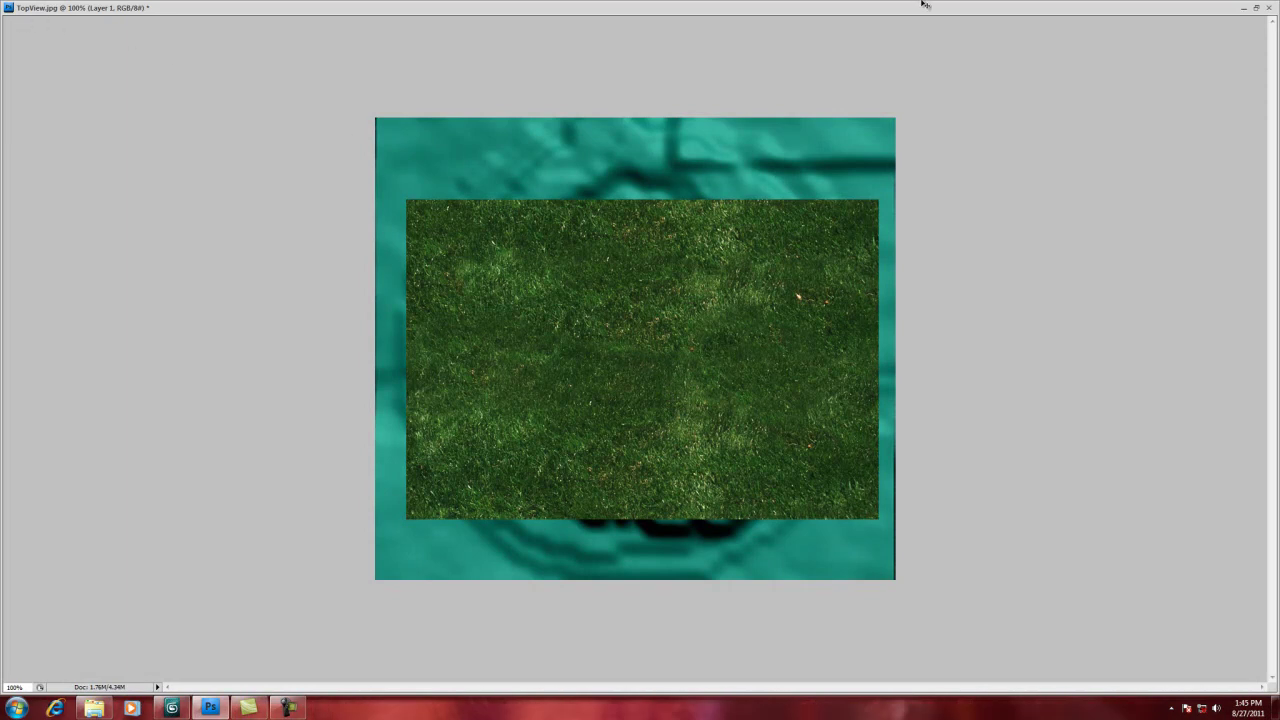
pyautogui.click(1256, 7)
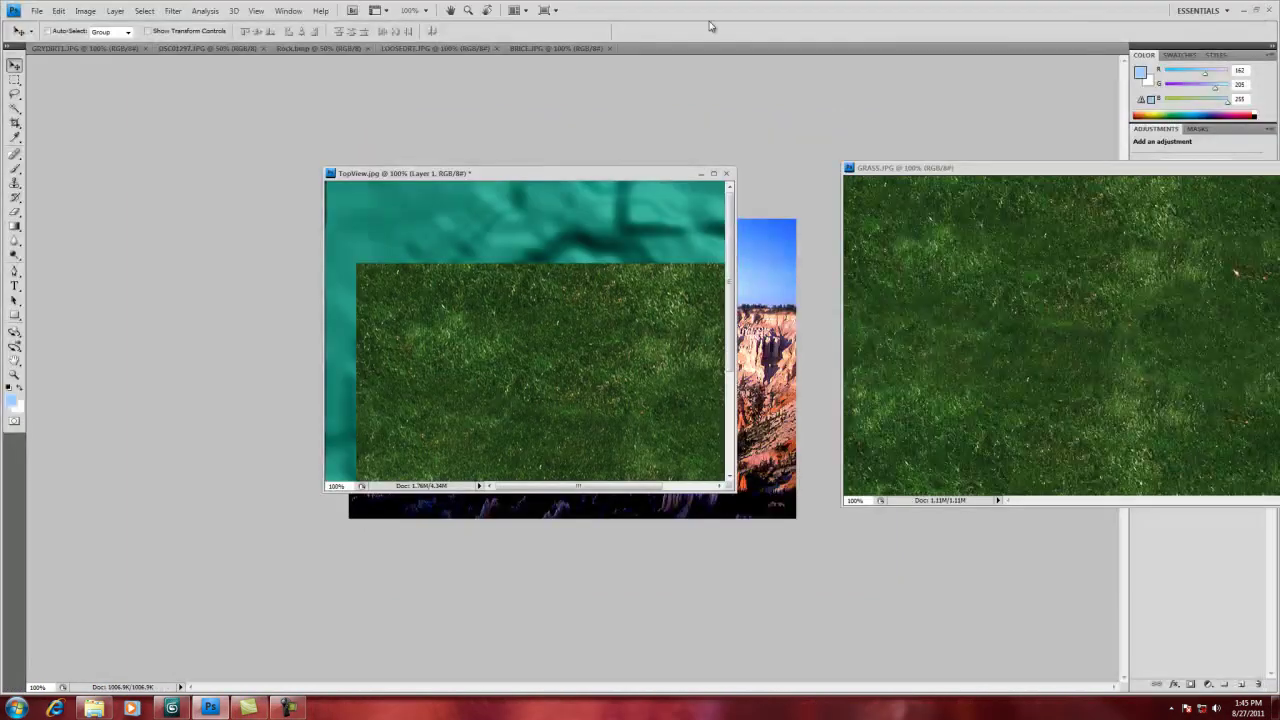
pyautogui.moveTo(506, 177); pyautogui.dragTo(60, 45)
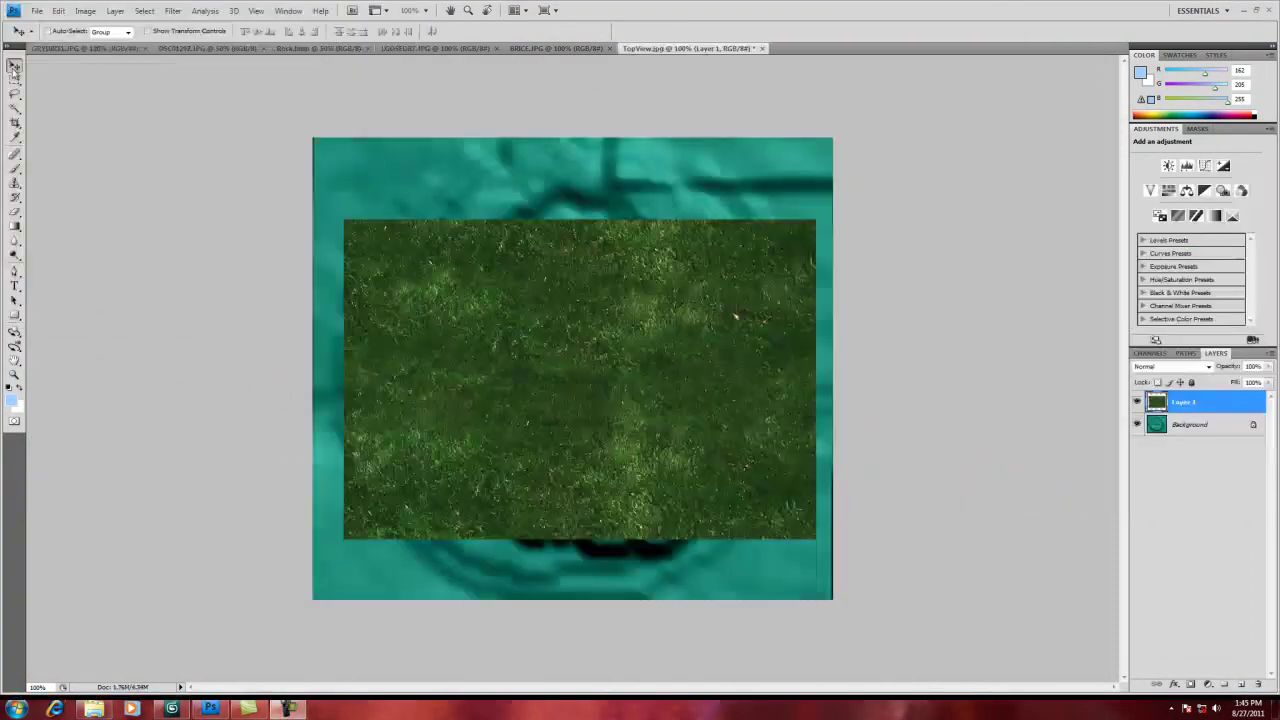
# - Scale the grass layer proportionally to 10% and place it inside the upper half of the terrain's ring
pyautogui.click(57, 11)
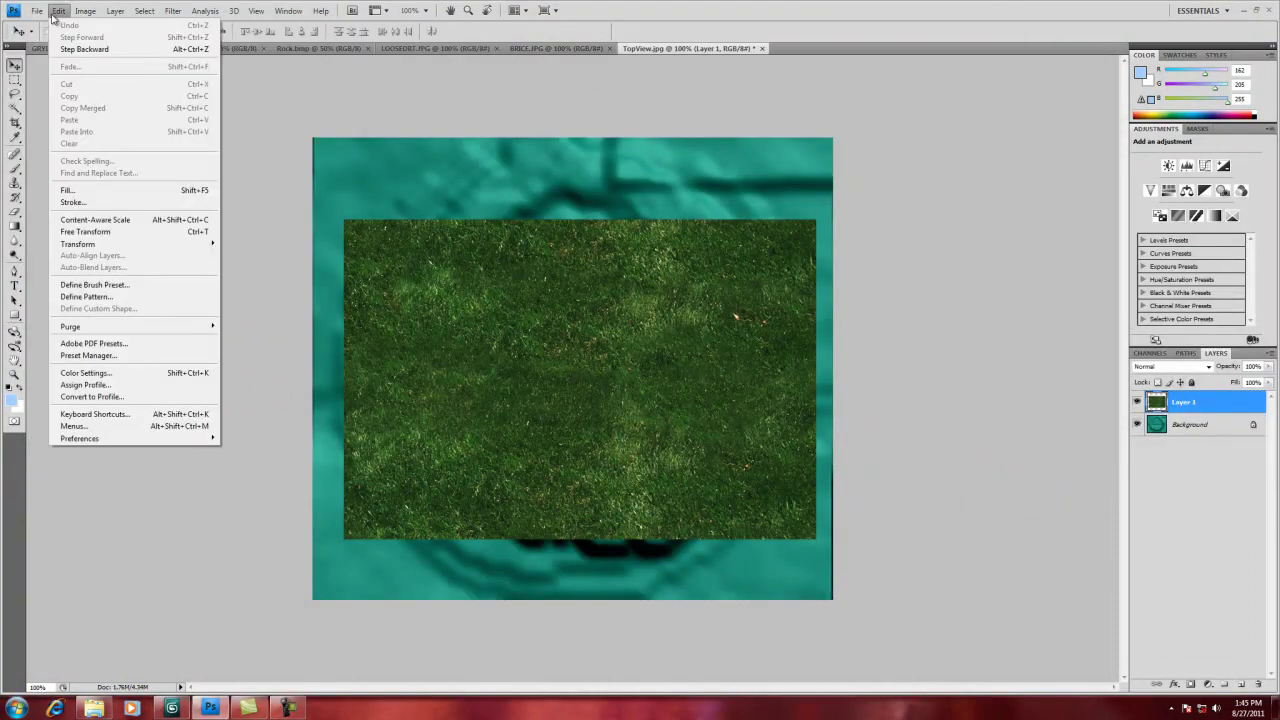
pyautogui.click(100, 231)
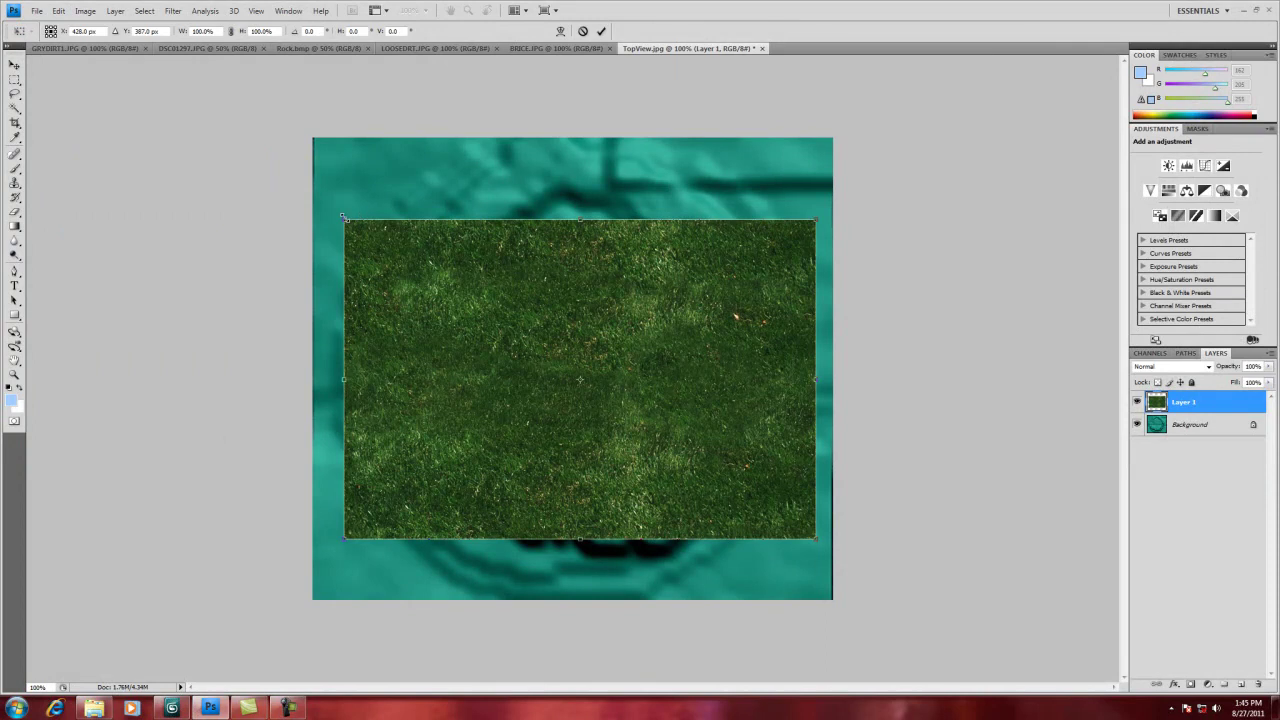
pyautogui.keyDown('shift'); pyautogui.moveTo(345, 217); pyautogui.dragTo(590, 313); pyautogui.keyUp('shift')
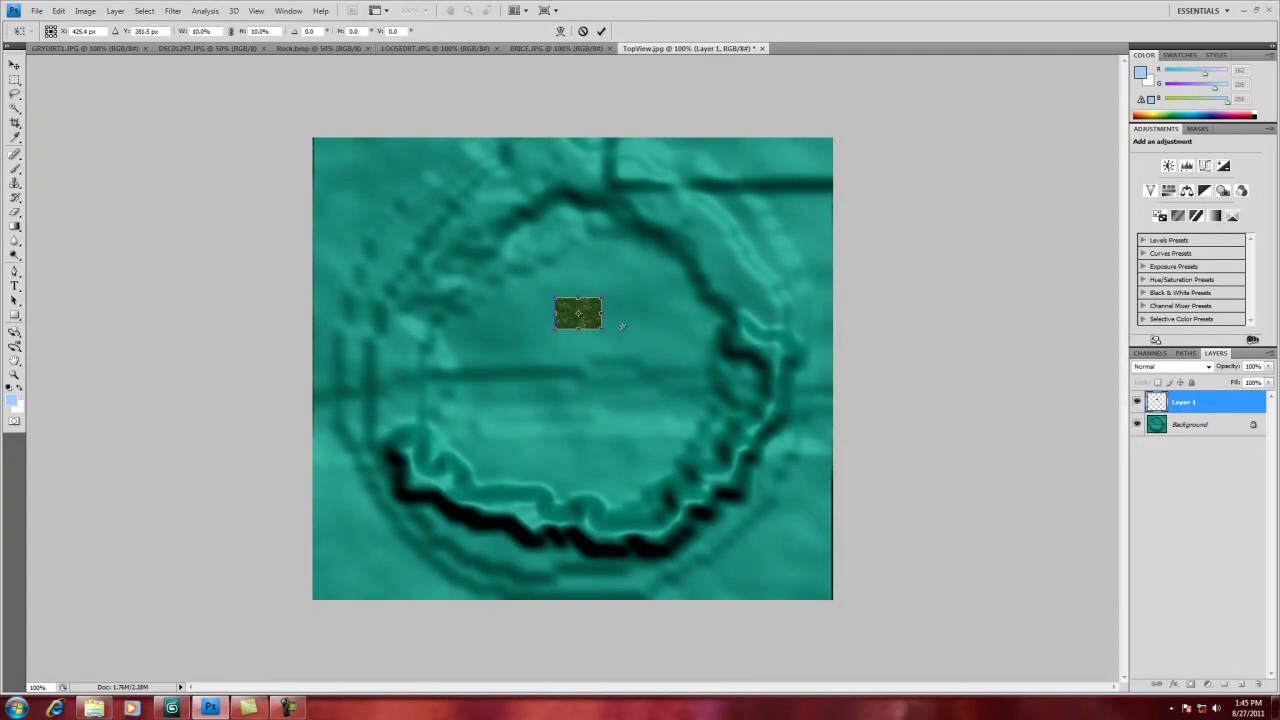
pyautogui.press('Return')
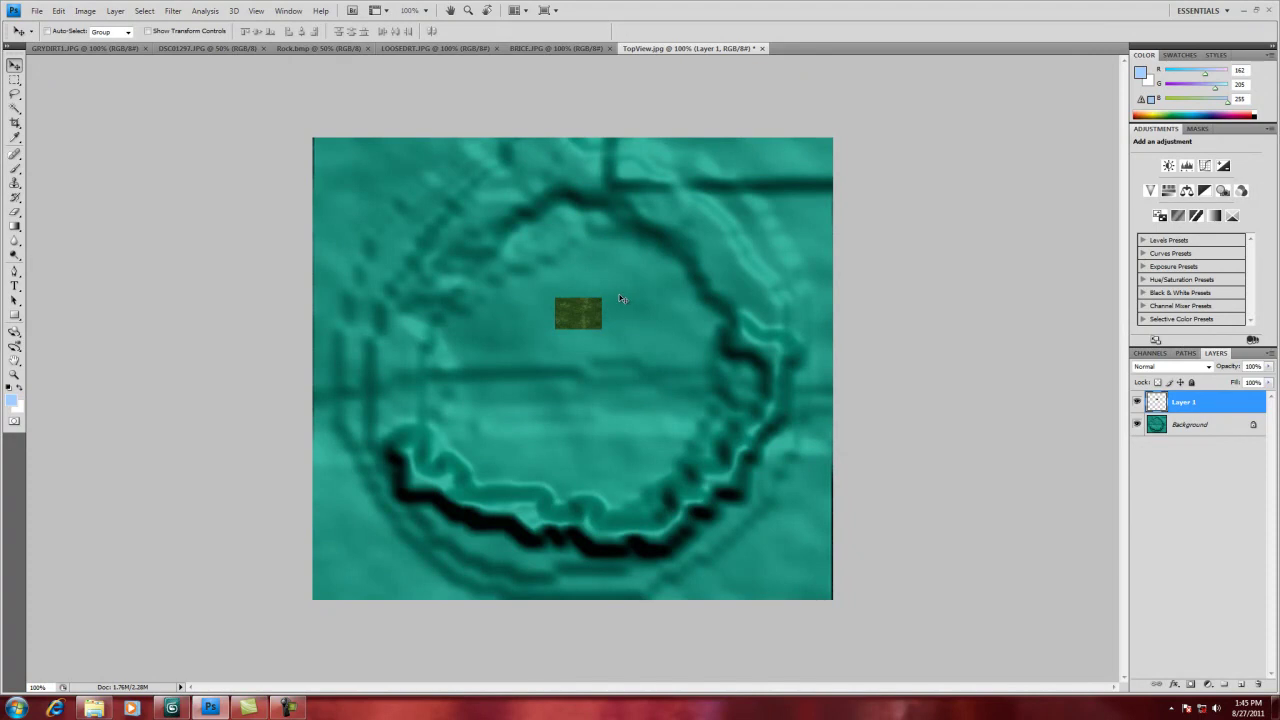
# - Clone the grass patch outward with the Clone Stamp tool, extending it above and to the right of the original rectangle
pyautogui.click(15, 374)
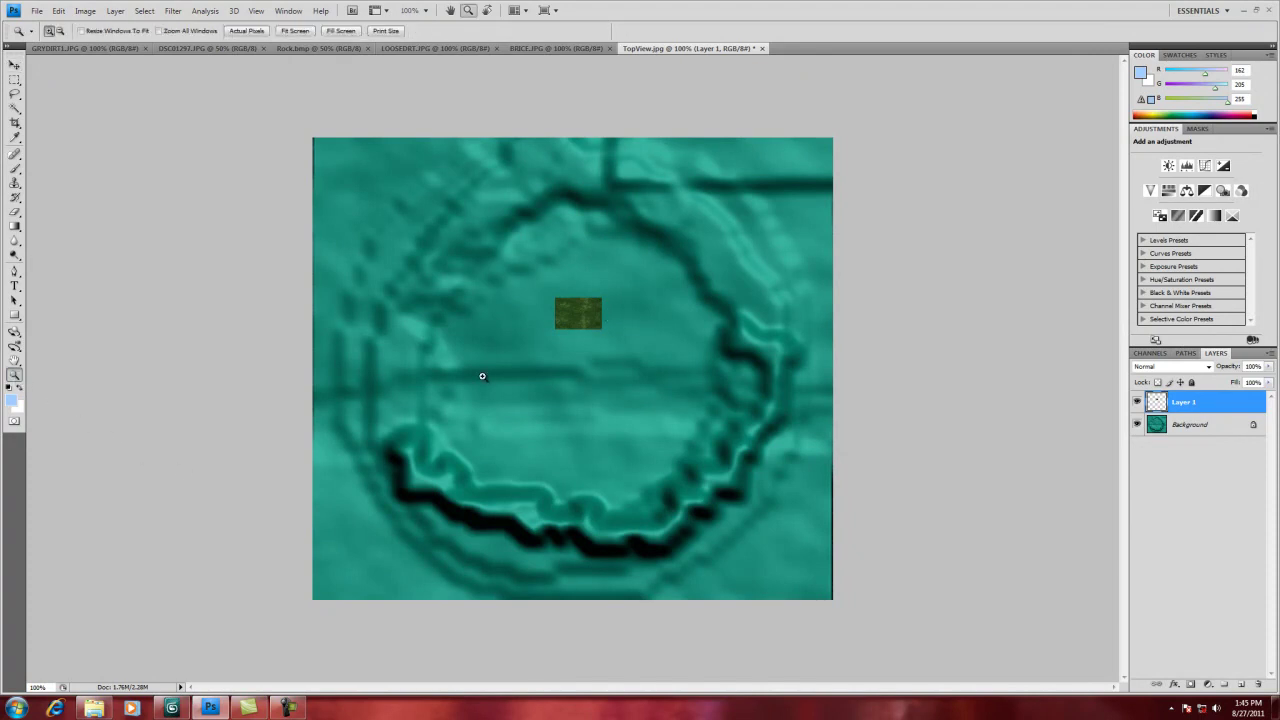
pyautogui.moveTo(429, 355); pyautogui.dragTo(406, 388)
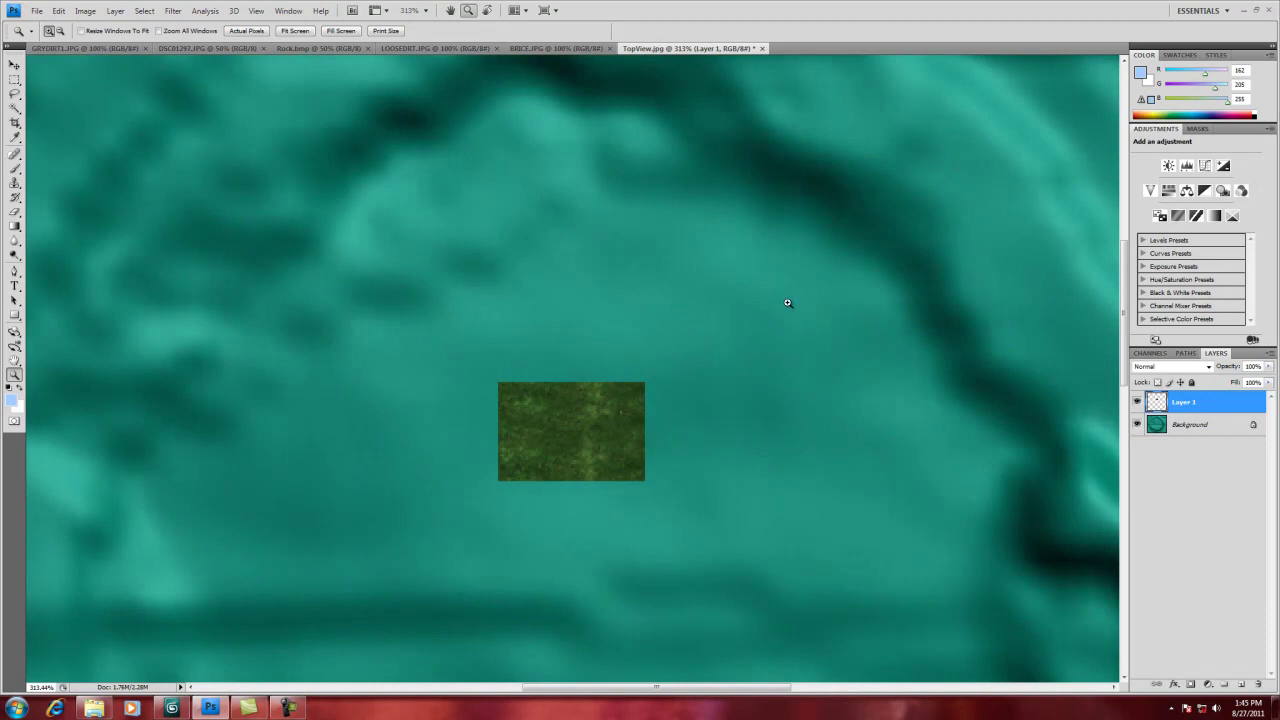
pyautogui.click(15, 183)
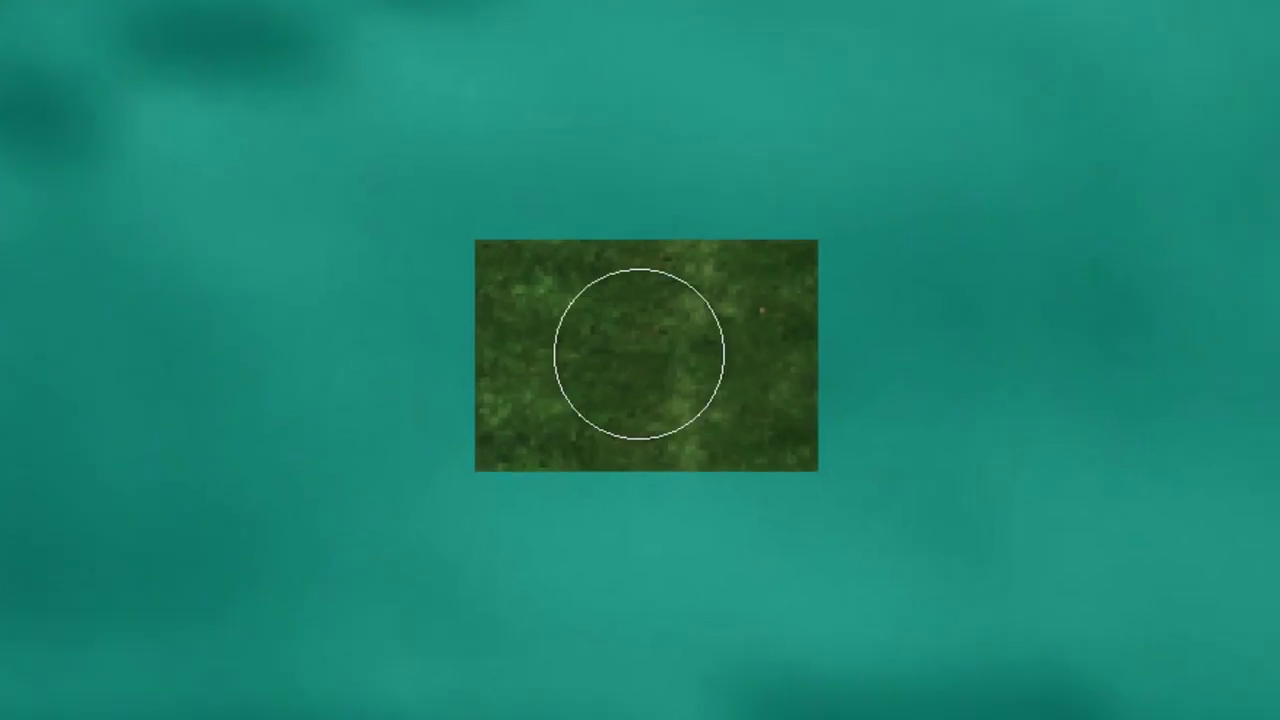
pyautogui.moveTo(654, 343)
pyautogui.mouseDown()
pyautogui.moveTo(617, 254)
pyautogui.moveTo(664, 213)
pyautogui.moveTo(729, 194)
pyautogui.moveTo(586, 206)
pyautogui.moveTo(729, 157)
pyautogui.mouseUp()
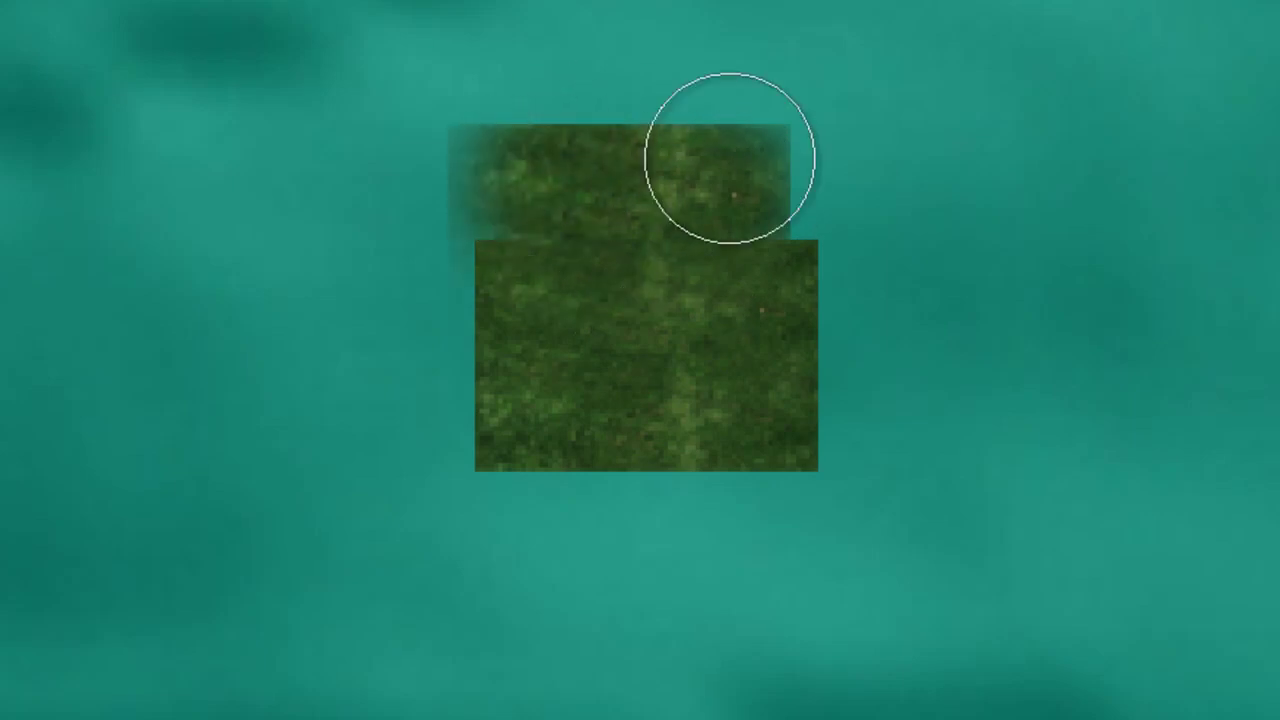
pyautogui.moveTo(657, 238)
pyautogui.mouseDown()
pyautogui.moveTo(777, 217)
pyautogui.moveTo(880, 280)
pyautogui.moveTo(806, 126)
pyautogui.moveTo(720, 252)
pyautogui.mouseUp()
pyautogui.keyDown('alt'); pyautogui.click(720, 252); pyautogui.keyUp('alt')
pyautogui.moveTo(743, 132)
pyautogui.mouseDown()
pyautogui.moveTo(557, 102)
pyautogui.moveTo(820, 110)
pyautogui.mouseUp()
pyautogui.keyDown('alt'); pyautogui.click(734, 214); pyautogui.keyUp('alt')
pyautogui.moveTo(744, 305)
pyautogui.mouseDown()
pyautogui.moveTo(806, 374)
pyautogui.moveTo(970, 319)
pyautogui.moveTo(986, 263)
pyautogui.mouseUp()
# - Resample the grass and clone it below and to the left of the patch, covering its hard edges
pyautogui.keyDown('alt'); pyautogui.click(720, 223); pyautogui.keyUp('alt')
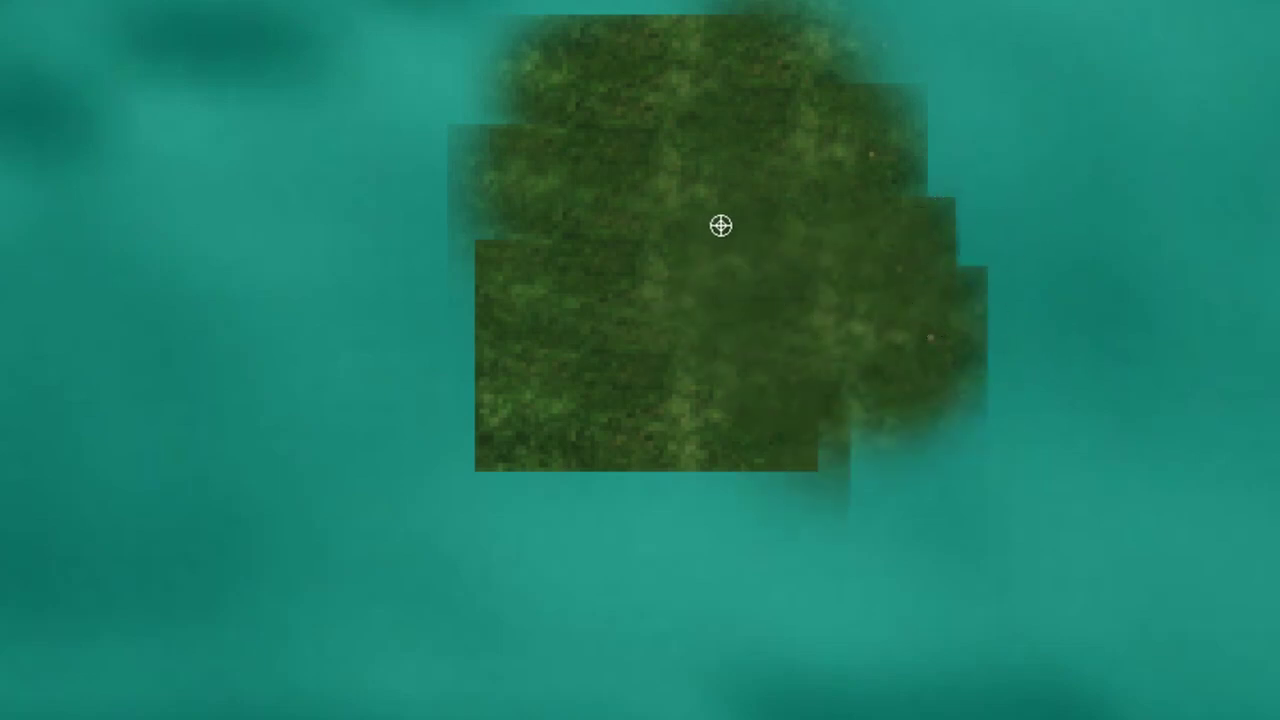
pyautogui.moveTo(614, 362)
pyautogui.mouseDown()
pyautogui.moveTo(757, 475)
pyautogui.moveTo(837, 500)
pyautogui.mouseUp()
pyautogui.keyDown('alt'); pyautogui.click(737, 223); pyautogui.keyUp('alt')
pyautogui.moveTo(580, 252)
pyautogui.mouseDown()
pyautogui.moveTo(457, 223)
pyautogui.moveTo(535, 210)
pyautogui.mouseUp()
pyautogui.keyDown('alt'); pyautogui.click(583, 183); pyautogui.keyUp('alt')
pyautogui.moveTo(494, 294)
pyautogui.mouseDown()
pyautogui.moveTo(587, 415)
pyautogui.moveTo(437, 437)
pyautogui.mouseUp()
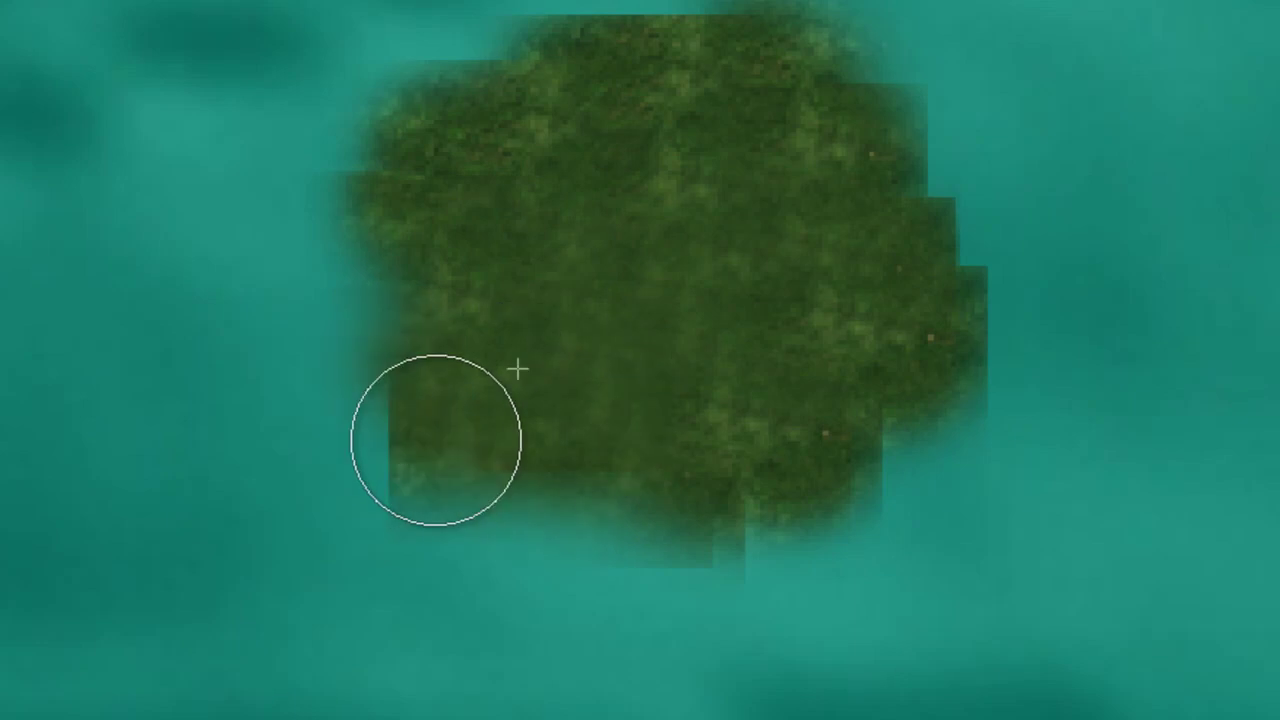
# - Clone grass from several sampled spots to widen the area and fill it up to the ring's upper dark edge
pyautogui.keyDown('alt'); pyautogui.click(547, 234); pyautogui.keyUp('alt')
pyautogui.moveTo(560, 395)
pyautogui.mouseDown()
pyautogui.moveTo(683, 514)
pyautogui.moveTo(966, 349)
pyautogui.mouseUp()
pyautogui.keyDown('alt'); pyautogui.click(774, 191); pyautogui.keyUp('alt')
pyautogui.moveTo(769, 83); pyautogui.dragTo(1043, 80)
pyautogui.keyDown('alt'); pyautogui.click(677, 94); pyautogui.keyUp('alt')
pyautogui.moveTo(677, 94)
pyautogui.mouseDown()
pyautogui.moveTo(670, 42)
pyautogui.moveTo(520, 70)
pyautogui.mouseUp()
pyautogui.keyDown('alt'); pyautogui.click(660, 223); pyautogui.keyUp('alt')
pyautogui.moveTo(409, 200)
pyautogui.mouseDown()
pyautogui.moveTo(374, 329)
pyautogui.moveTo(307, 265)
pyautogui.moveTo(346, 342)
pyautogui.moveTo(529, 341)
pyautogui.mouseUp()
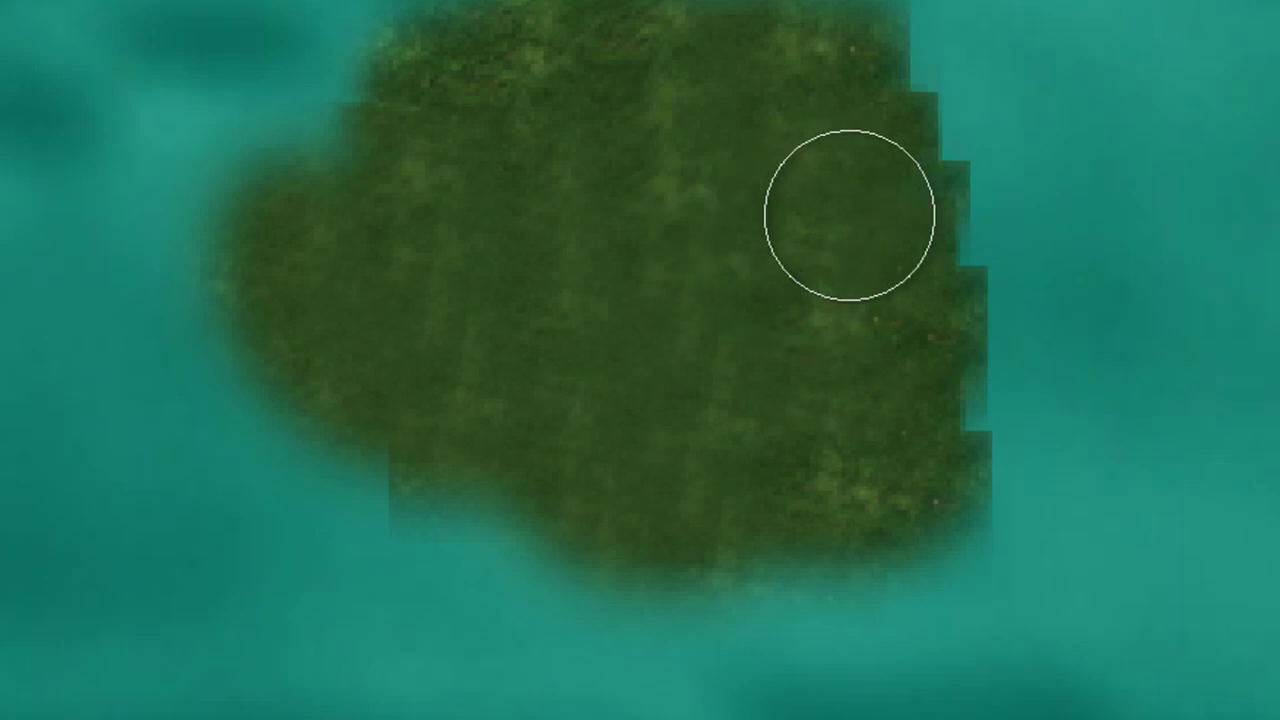
pyautogui.moveTo(849, 215)
pyautogui.mouseDown()
pyautogui.moveTo(992, 247)
pyautogui.moveTo(1117, 117)
pyautogui.moveTo(920, 14)
pyautogui.mouseUp()
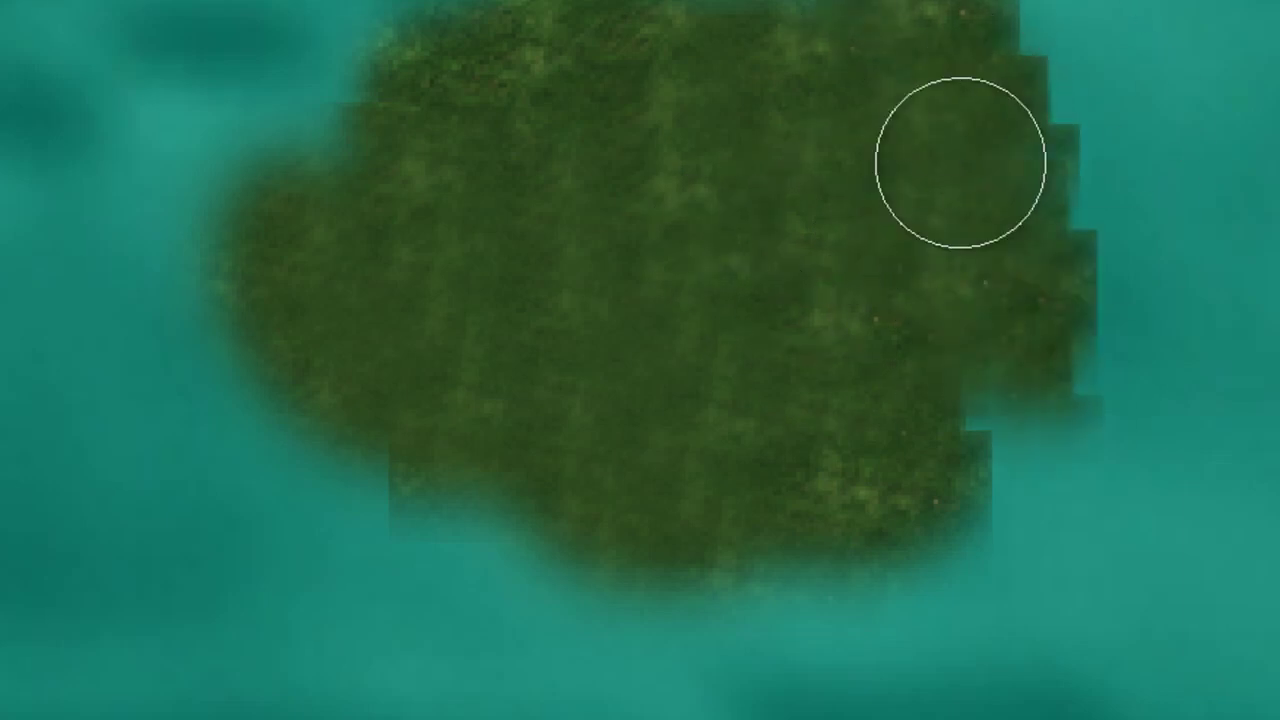
pyautogui.moveTo(479, 14)
pyautogui.mouseDown()
pyautogui.moveTo(300, 200)
pyautogui.moveTo(163, 146)
pyautogui.moveTo(543, 51)
pyautogui.moveTo(231, 157)
pyautogui.moveTo(407, 389)
pyautogui.moveTo(229, 420)
pyautogui.moveTo(200, 251)
pyautogui.moveTo(3, 183)
pyautogui.moveTo(0, 80)
pyautogui.mouseUp()
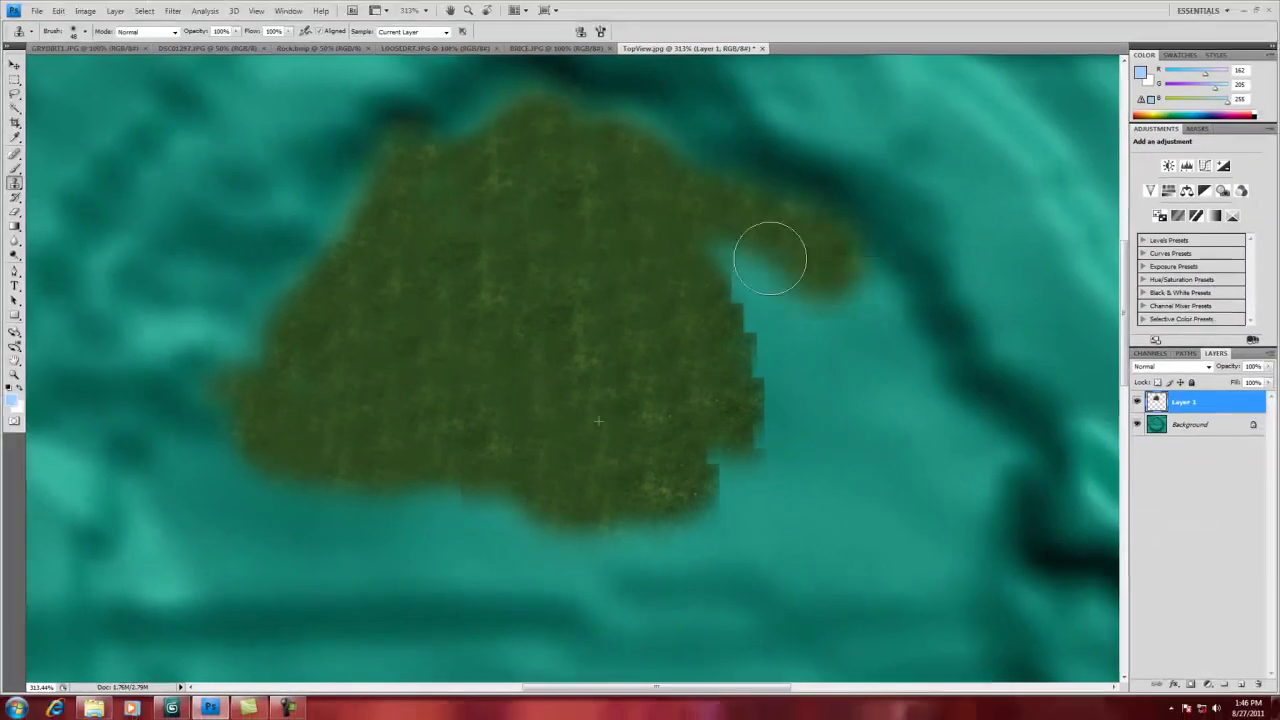
# - Clone the grass across the rest of the ring's upper half, down to the dark band, and return to 100% view
pyautogui.moveTo(770, 258)
pyautogui.mouseDown()
pyautogui.moveTo(681, 270)
pyautogui.moveTo(817, 373)
pyautogui.moveTo(709, 286)
pyautogui.mouseUp()
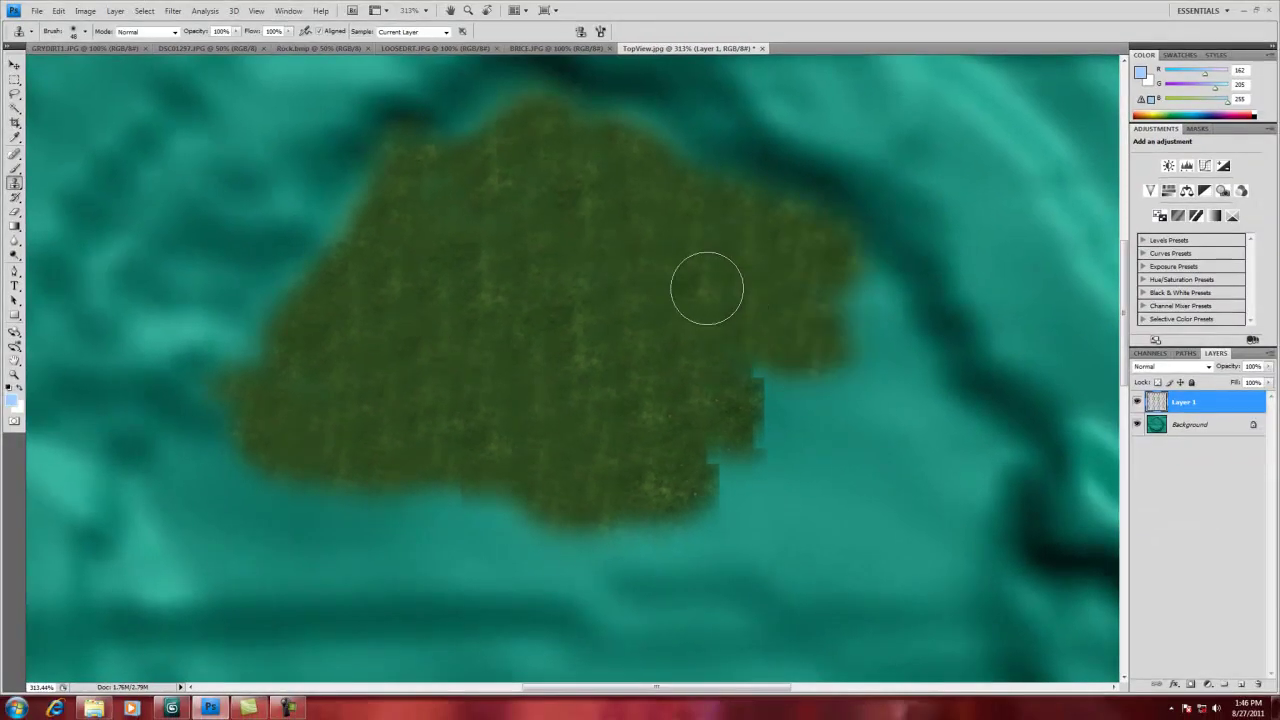
pyautogui.moveTo(800, 297)
pyautogui.mouseDown()
pyautogui.moveTo(829, 269)
pyautogui.moveTo(934, 406)
pyautogui.moveTo(788, 373)
pyautogui.moveTo(729, 426)
pyautogui.moveTo(886, 397)
pyautogui.moveTo(783, 460)
pyautogui.moveTo(699, 310)
pyautogui.mouseUp()
pyautogui.moveTo(817, 434)
pyautogui.mouseDown()
pyautogui.moveTo(827, 479)
pyautogui.moveTo(914, 461)
pyautogui.moveTo(954, 424)
pyautogui.moveTo(992, 485)
pyautogui.moveTo(988, 448)
pyautogui.moveTo(887, 543)
pyautogui.moveTo(841, 460)
pyautogui.moveTo(829, 479)
pyautogui.moveTo(891, 526)
pyautogui.moveTo(845, 561)
pyautogui.moveTo(579, 542)
pyautogui.moveTo(737, 511)
pyautogui.moveTo(617, 453)
pyautogui.moveTo(595, 494)
pyautogui.moveTo(589, 558)
pyautogui.moveTo(358, 568)
pyautogui.moveTo(307, 528)
pyautogui.moveTo(524, 519)
pyautogui.moveTo(336, 488)
pyautogui.moveTo(407, 533)
pyautogui.mouseUp()
pyautogui.keyDown('alt'); pyautogui.click(787, 360); pyautogui.keyUp('alt')
pyautogui.keyDown('alt'); pyautogui.click(689, 283); pyautogui.keyUp('alt')
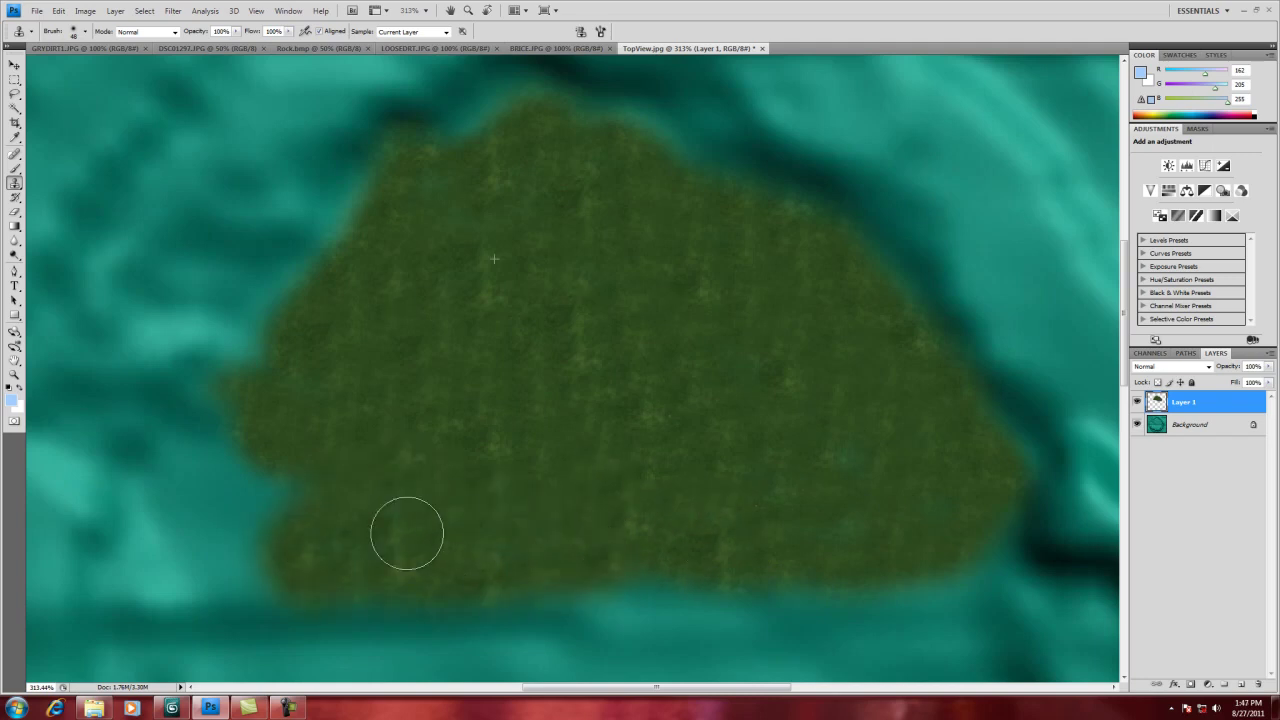
pyautogui.keyDown('alt'); pyautogui.click(649, 358); pyautogui.keyUp('alt')
pyautogui.moveTo(346, 473)
pyautogui.mouseDown()
pyautogui.moveTo(216, 507)
pyautogui.moveTo(228, 568)
pyautogui.moveTo(234, 452)
pyautogui.moveTo(240, 462)
pyautogui.moveTo(227, 417)
pyautogui.moveTo(142, 516)
pyautogui.moveTo(116, 571)
pyautogui.moveTo(287, 534)
pyautogui.moveTo(249, 570)
pyautogui.moveTo(193, 577)
pyautogui.moveTo(480, 575)
pyautogui.moveTo(542, 598)
pyautogui.moveTo(716, 589)
pyautogui.mouseUp()
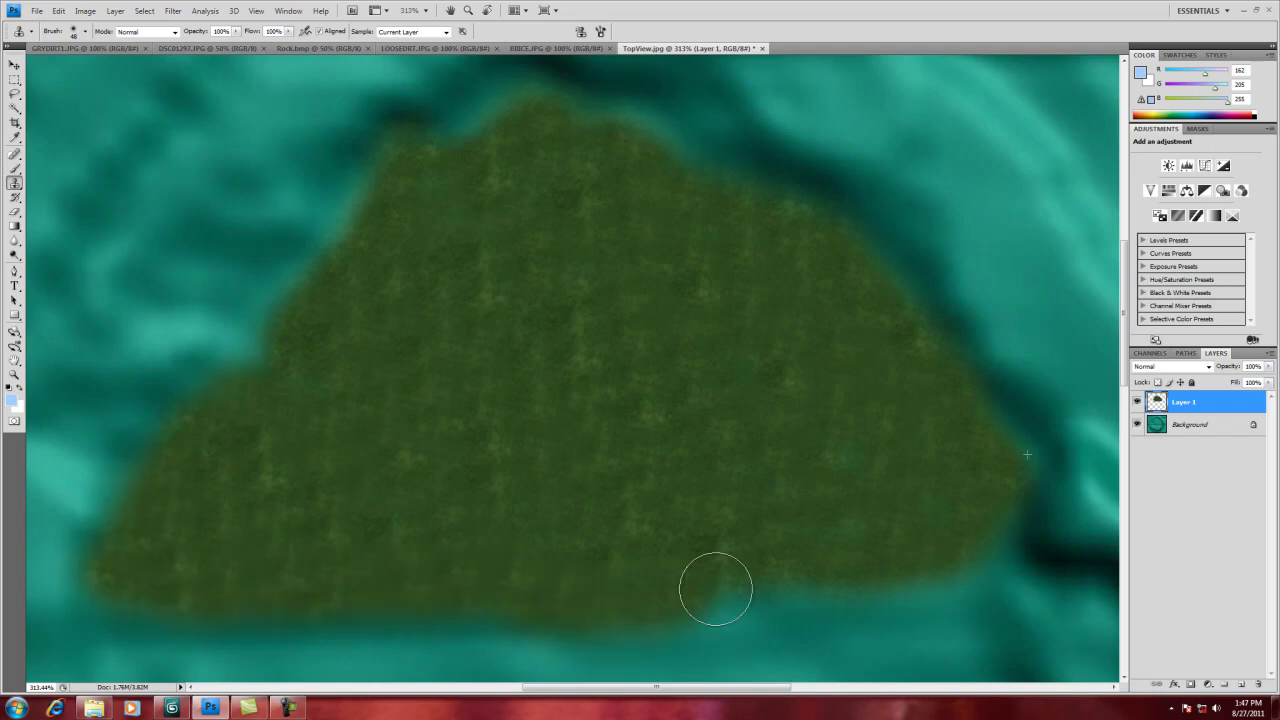
pyautogui.doubleClick(15, 375)
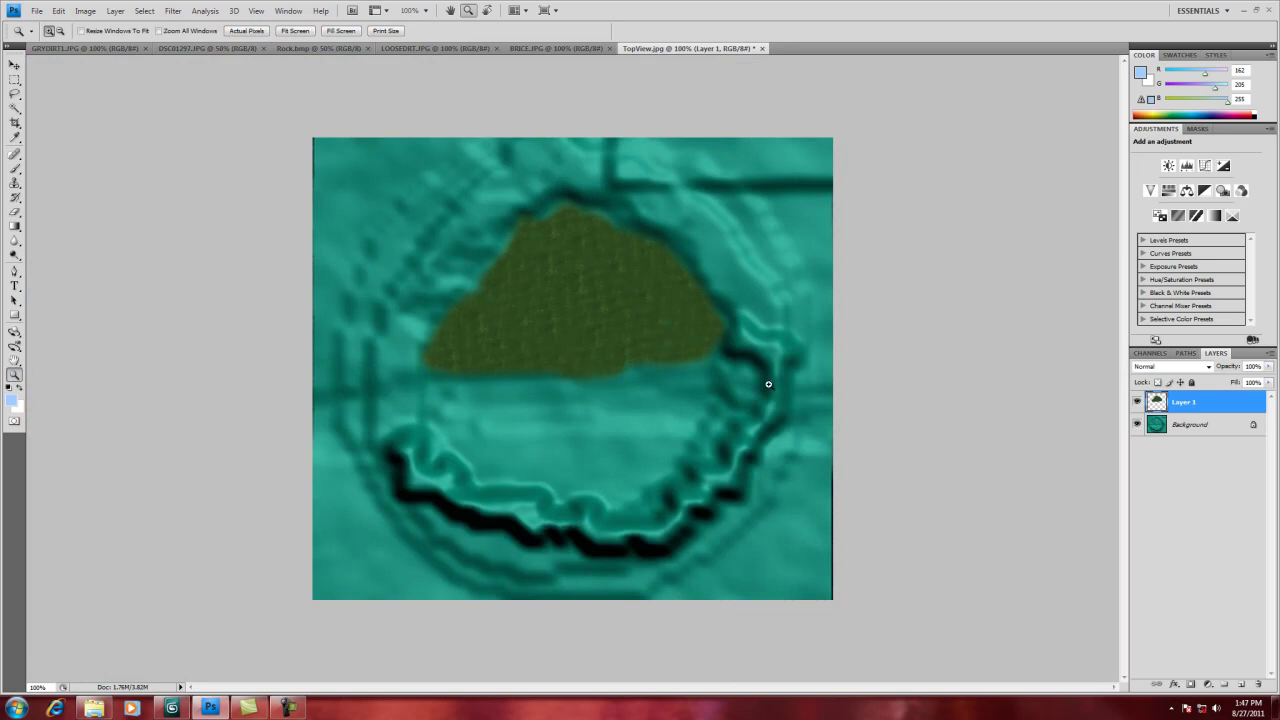
# - Float Rock.bmp in its own window beside the TopView image
pyautogui.click(540, 50)
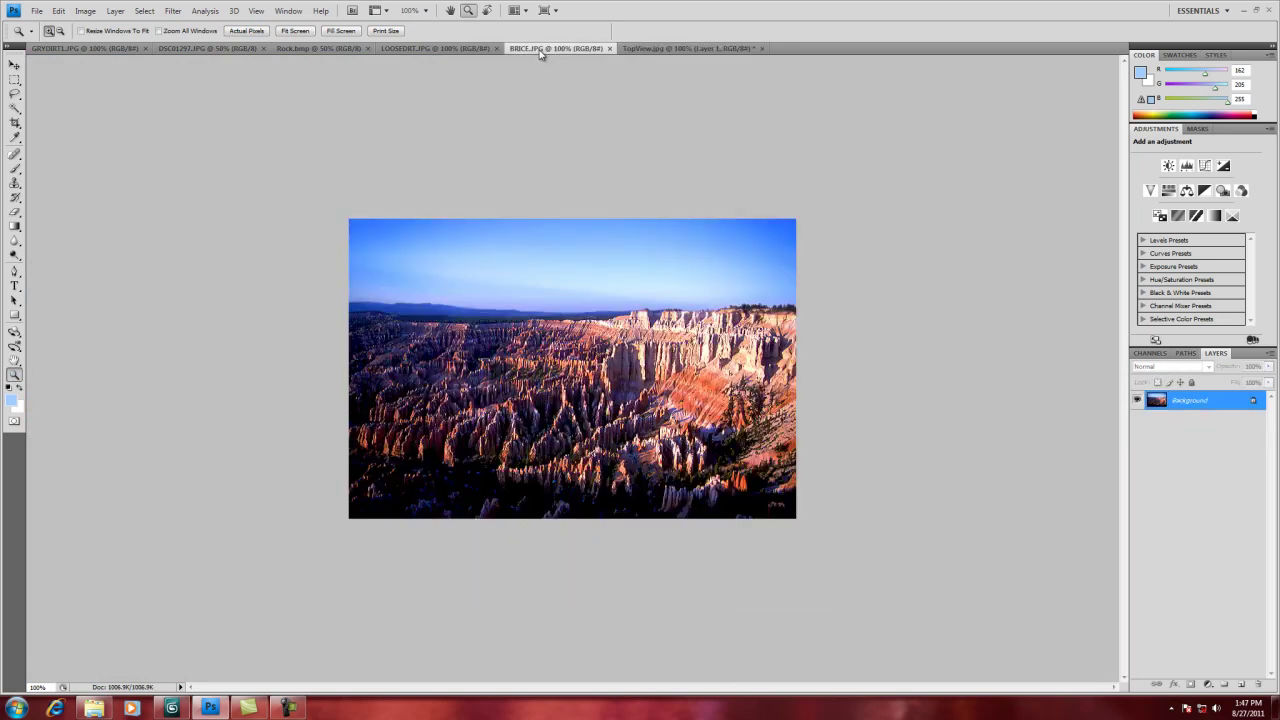
pyautogui.click(471, 49)
pyautogui.click(345, 50)
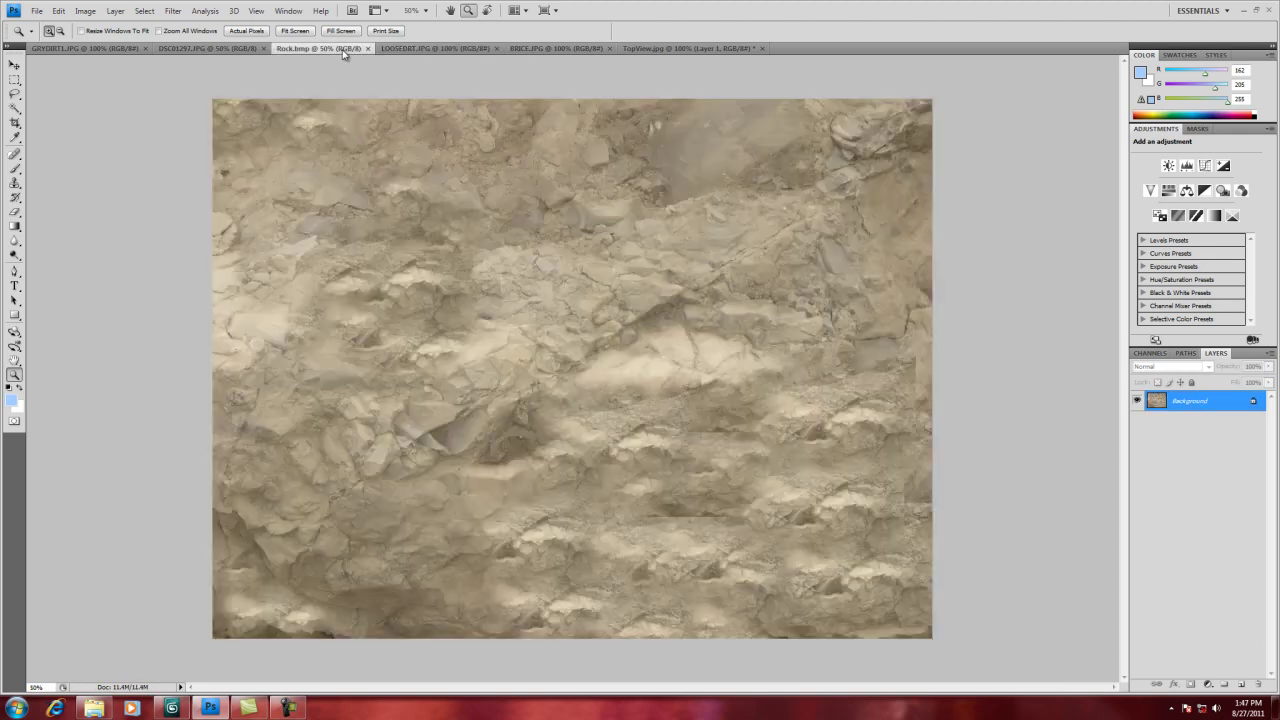
pyautogui.moveTo(296, 50); pyautogui.dragTo(662, 173)
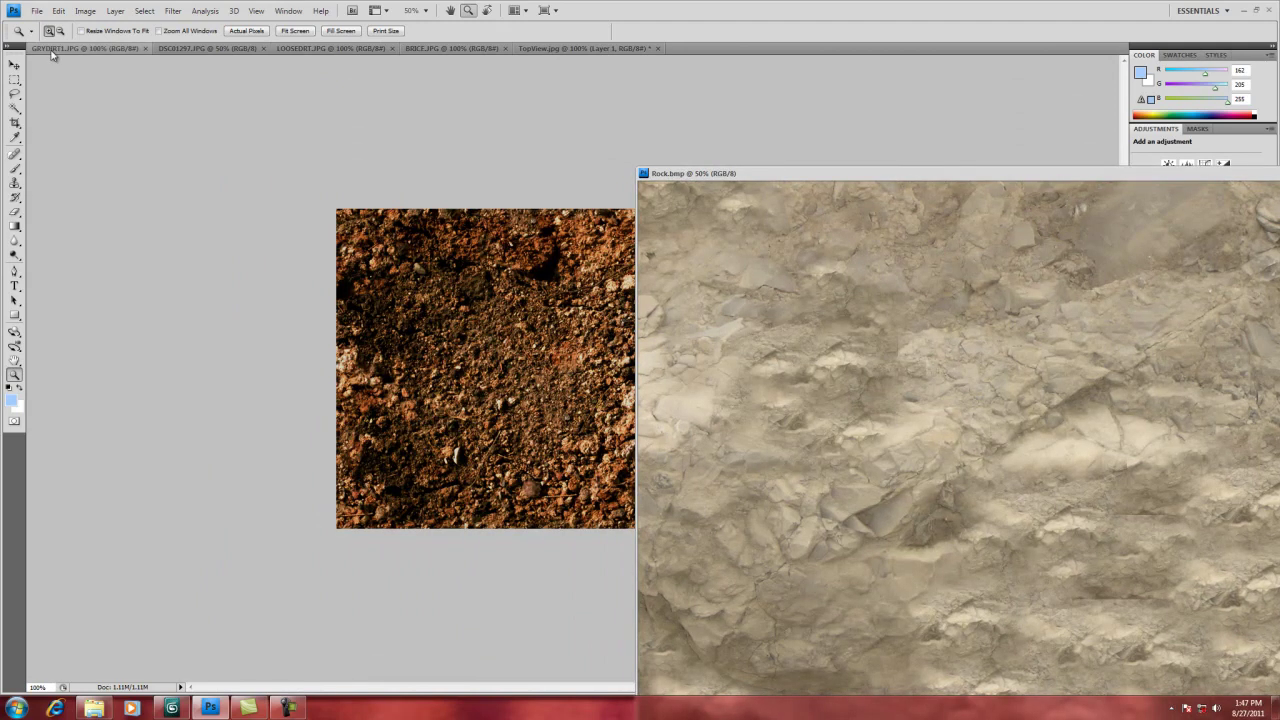
pyautogui.click(613, 49)
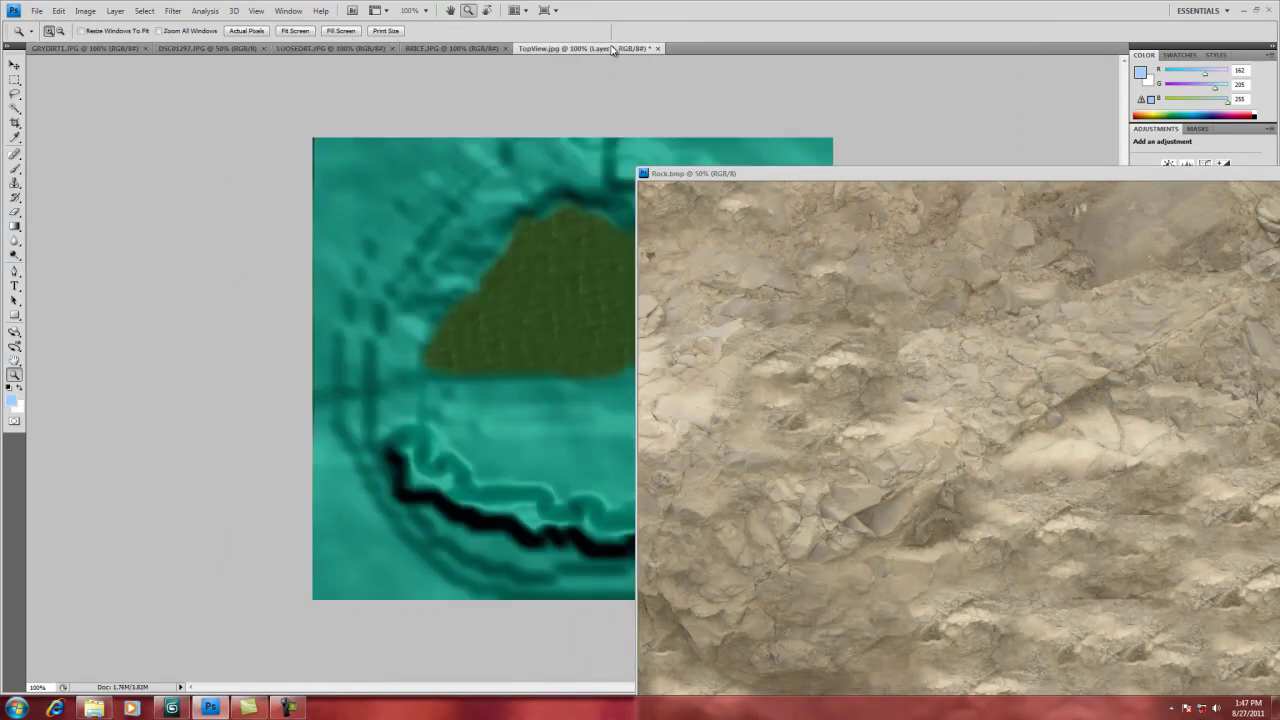
# - Copy the rock image into TopView as a new layer and close Rock.bmp
pyautogui.click(14, 65)
pyautogui.click(799, 344)
pyautogui.moveTo(913, 464); pyautogui.dragTo(552, 374)
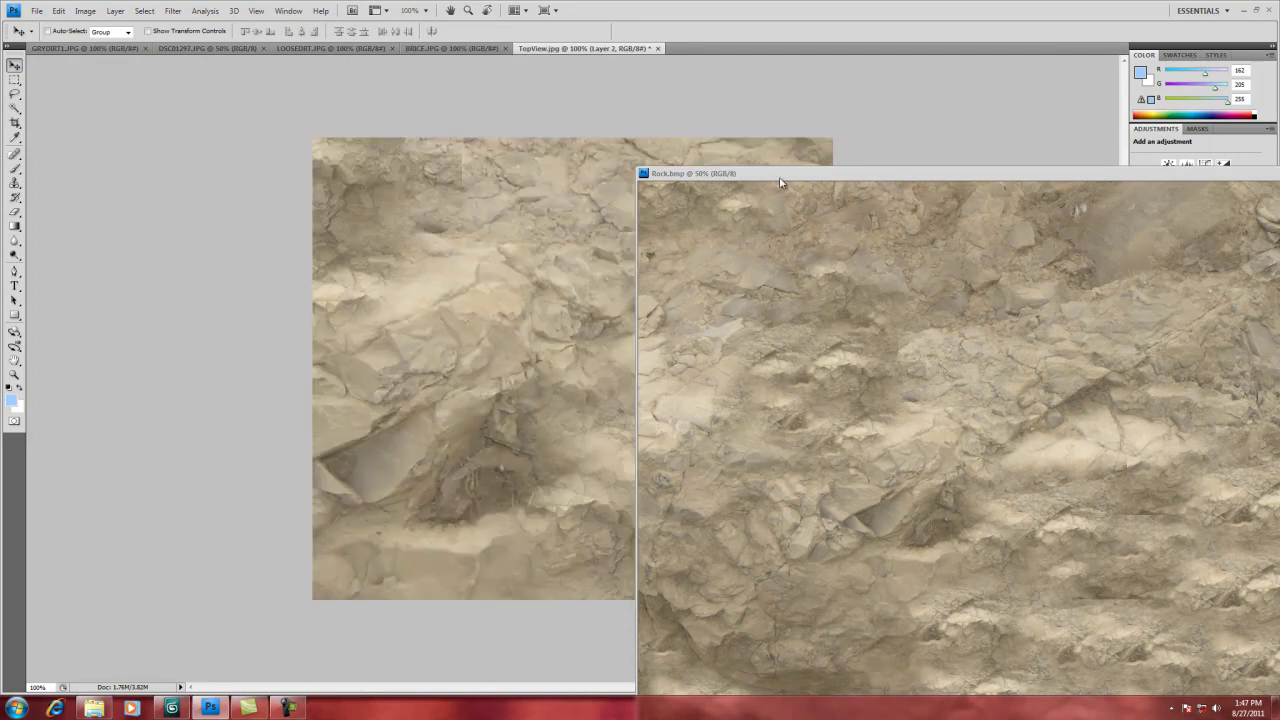
pyautogui.doubleClick(781, 182)
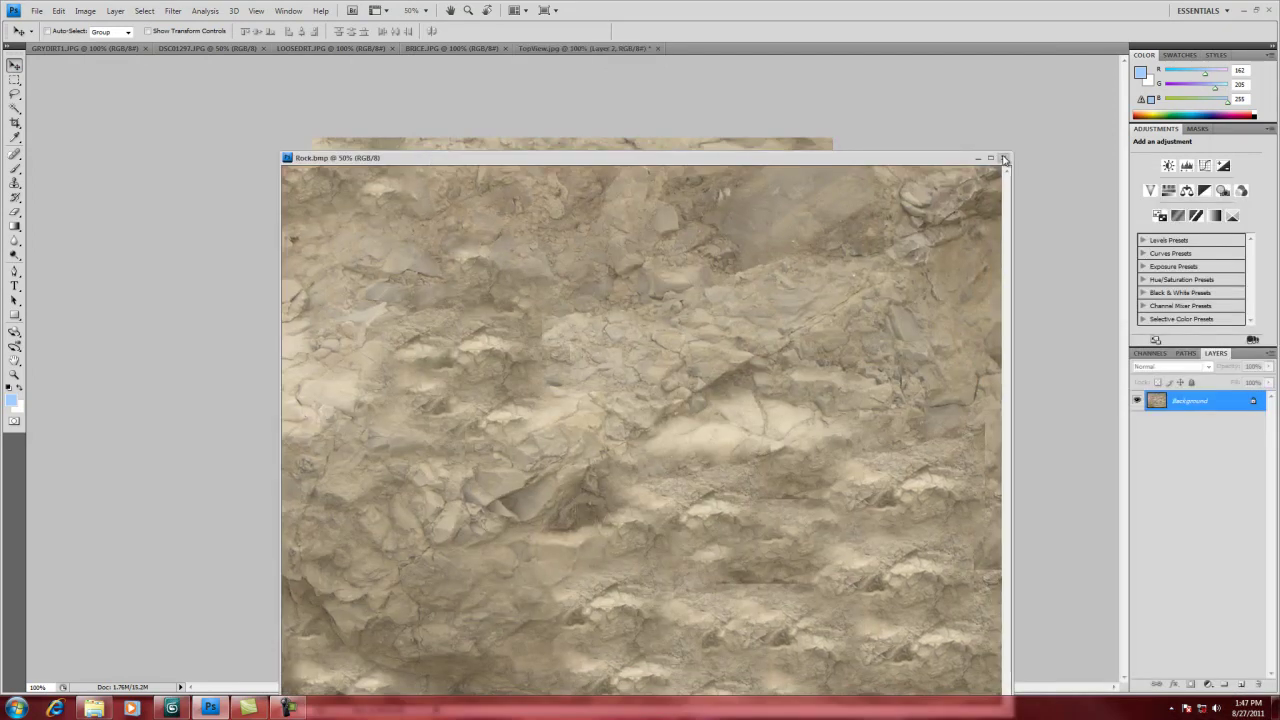
pyautogui.click(1004, 158)
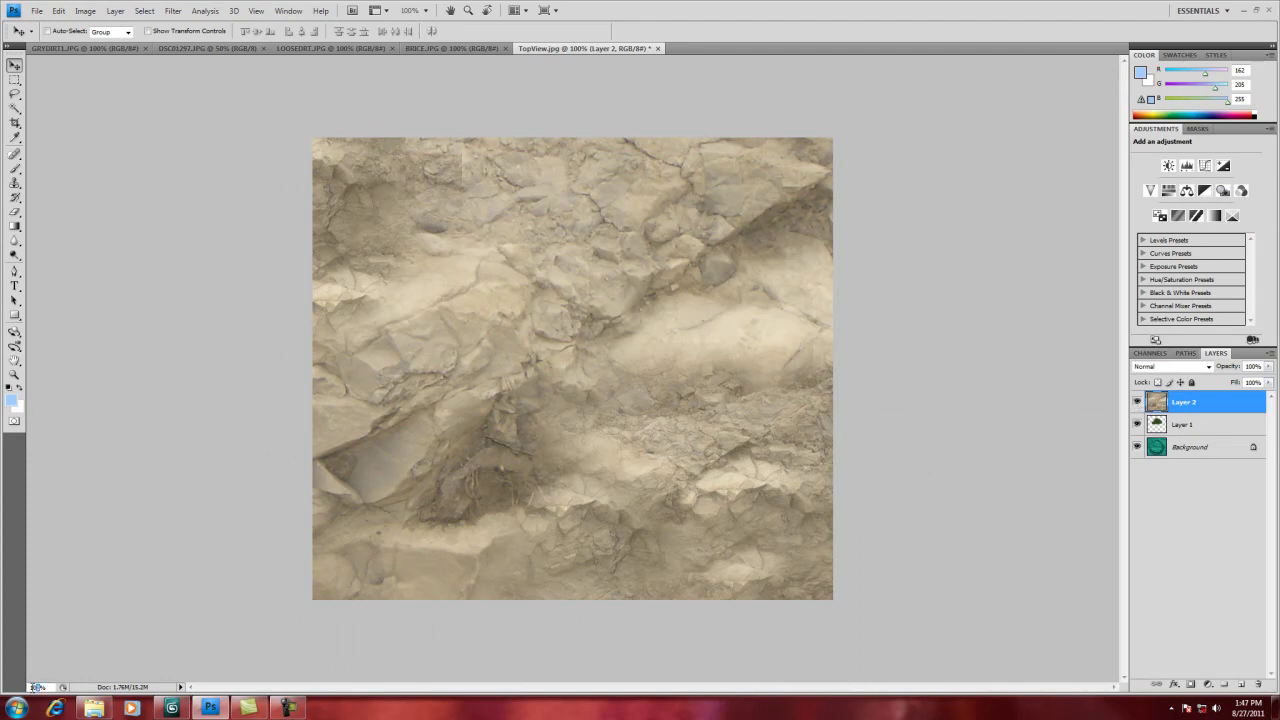
# - Scale the rock layer proportionally to 4.4% and place it on the ring just right of the grass
pyautogui.write('50')
pyautogui.press('Return')
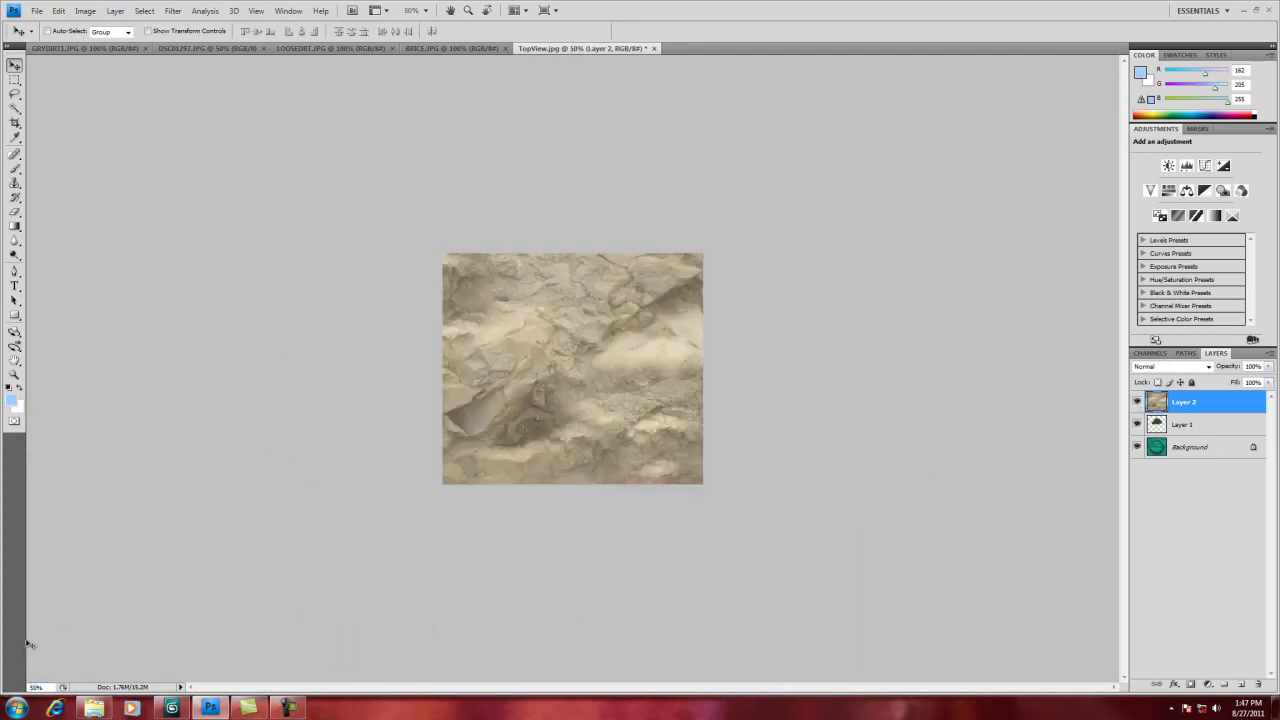
pyautogui.click(58, 10)
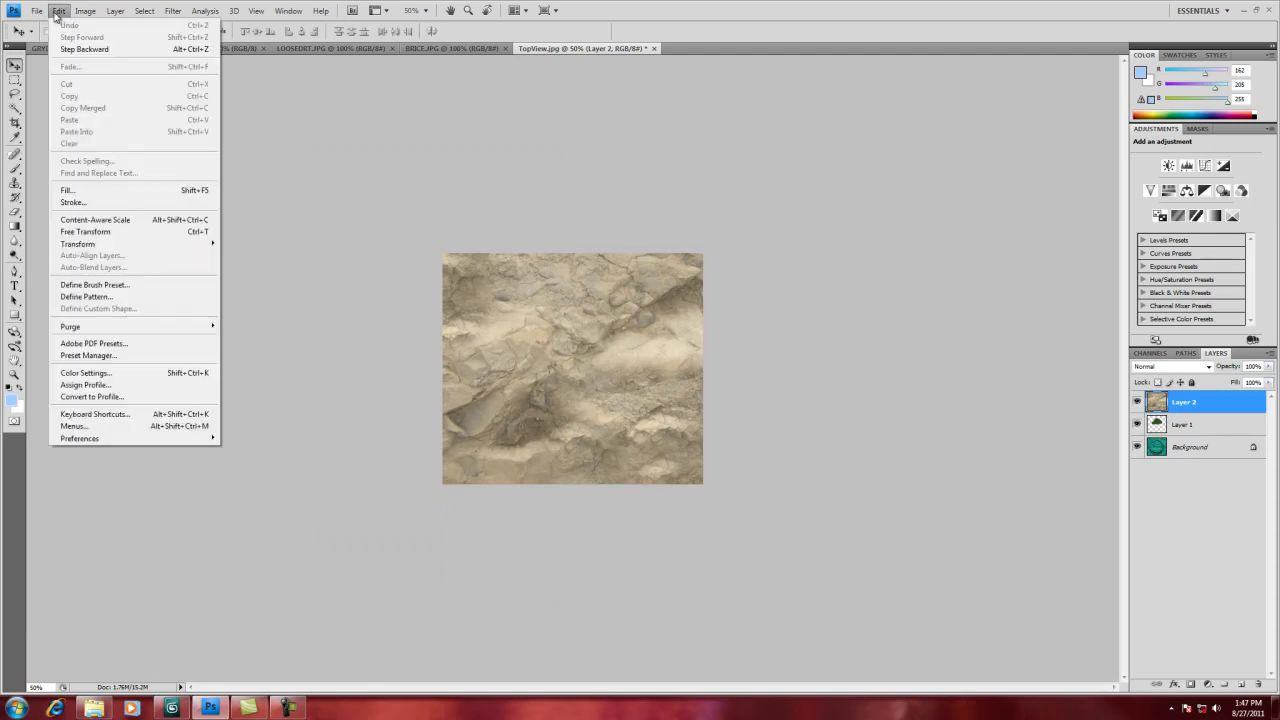
pyautogui.click(86, 231)
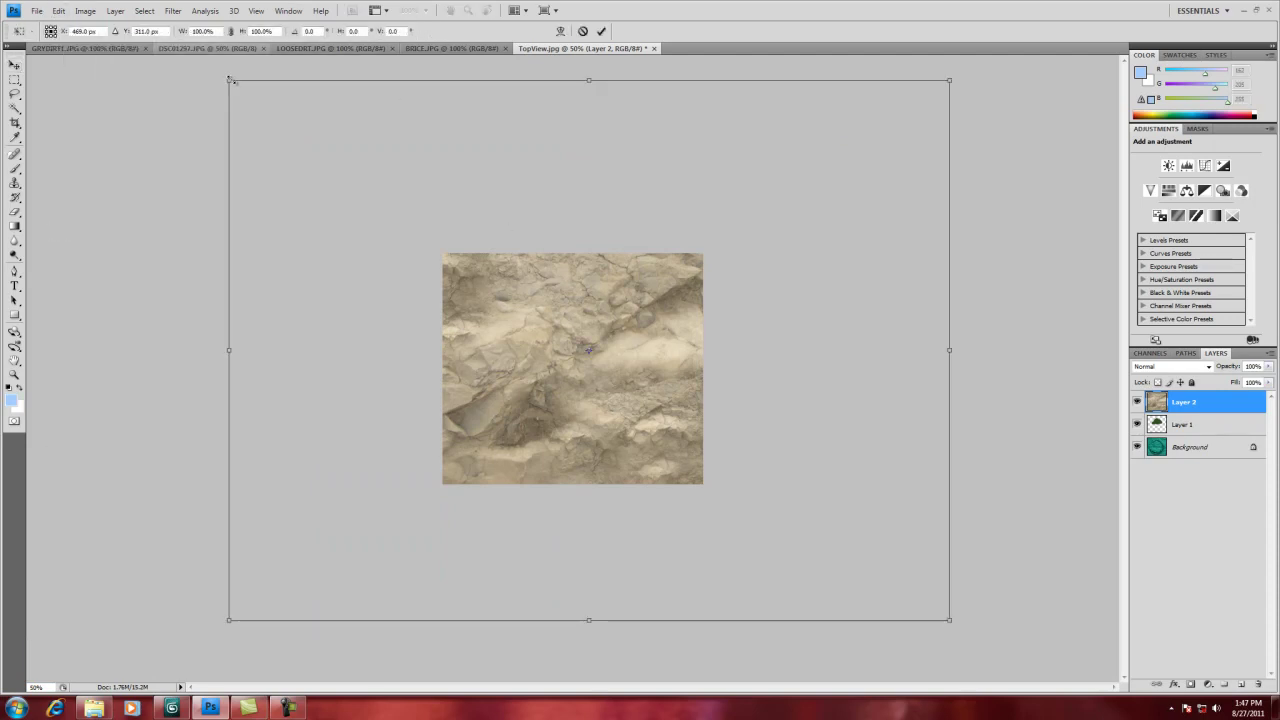
pyautogui.moveTo(229, 80); pyautogui.dragTo(845, 501)
pyautogui.moveTo(868, 555); pyautogui.dragTo(651, 299)
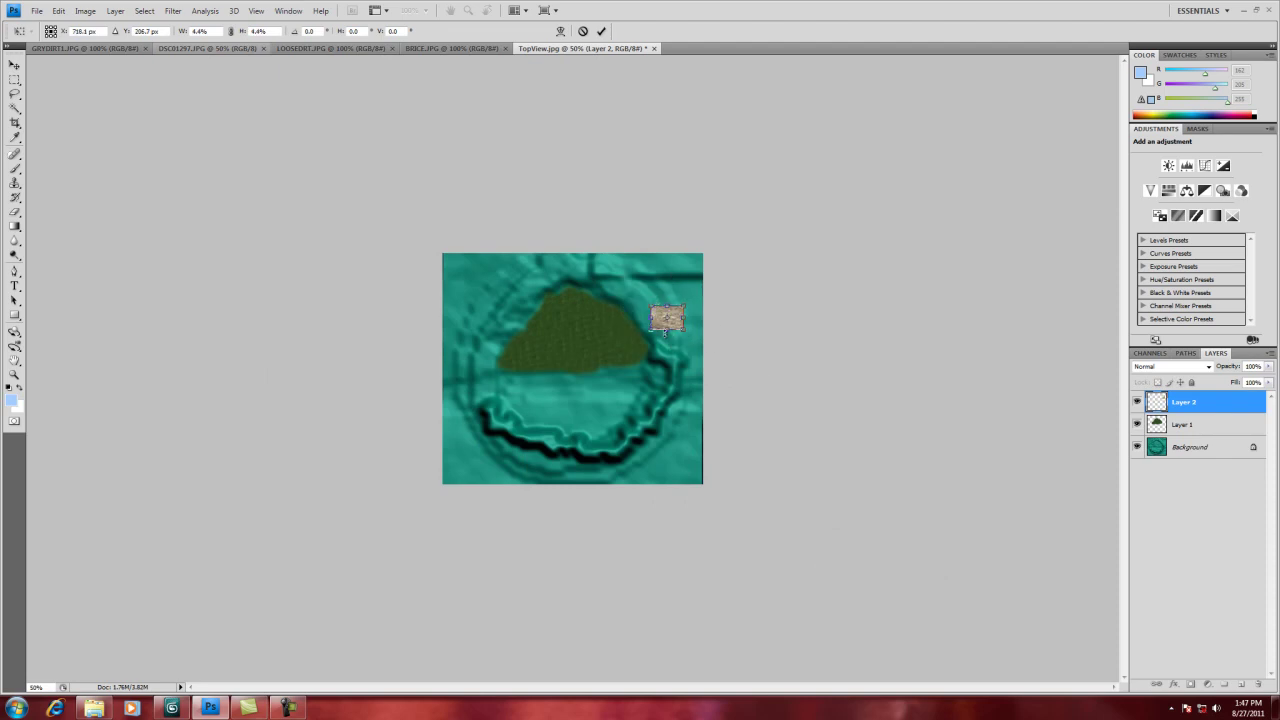
pyautogui.press('Return')
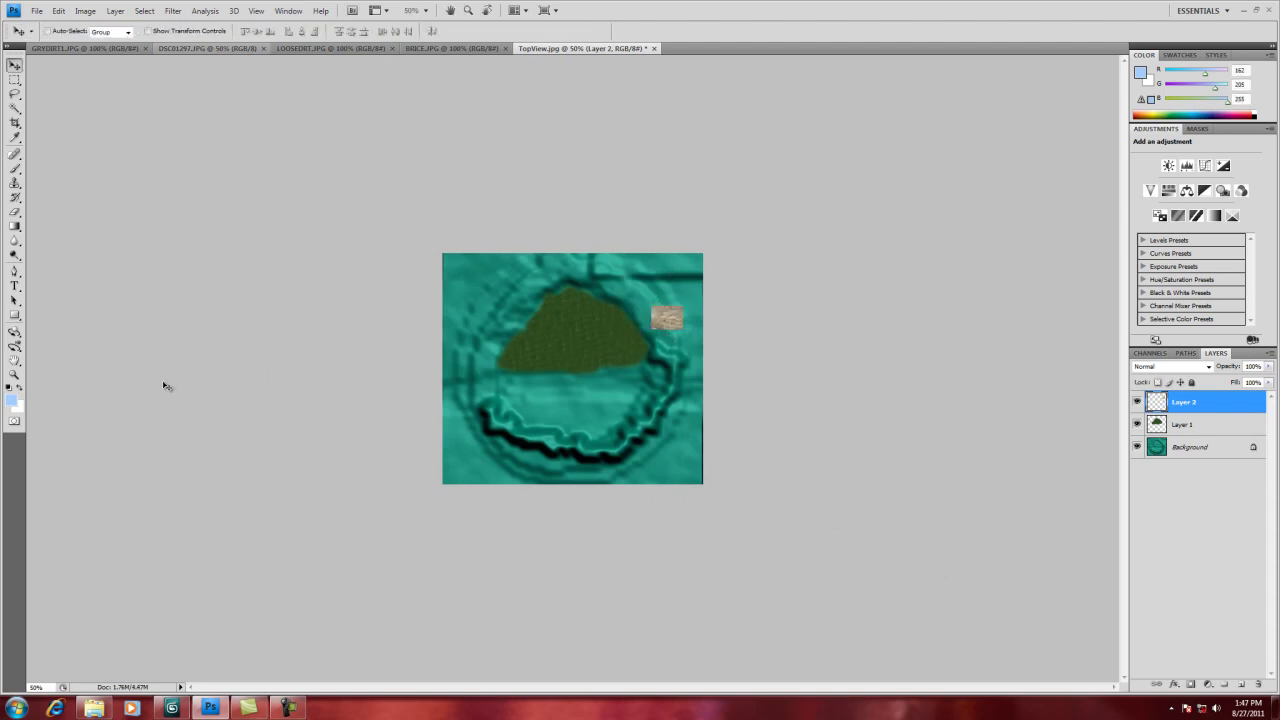
# - Move the small rock patch up and left, against the grass area's upper-right edge
pyautogui.click(15, 372)
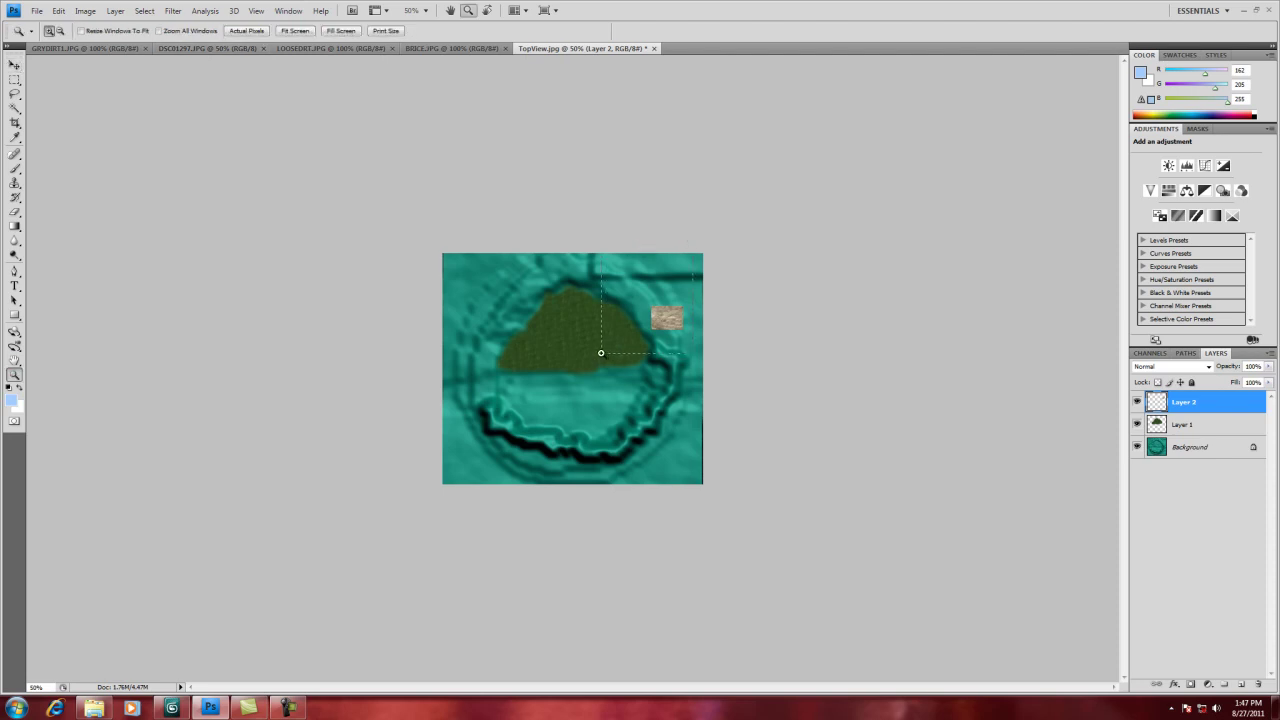
pyautogui.moveTo(601, 352); pyautogui.dragTo(601, 354)
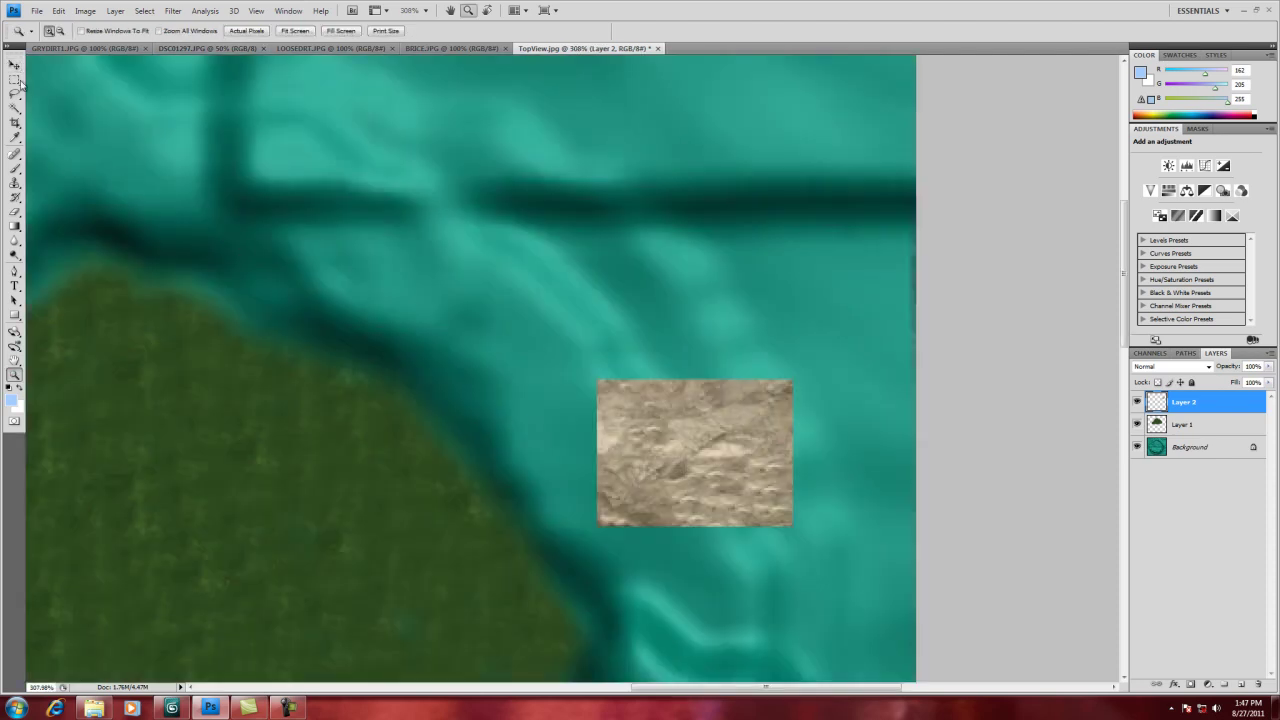
pyautogui.press('v')
pyautogui.moveTo(755, 484); pyautogui.dragTo(630, 396)
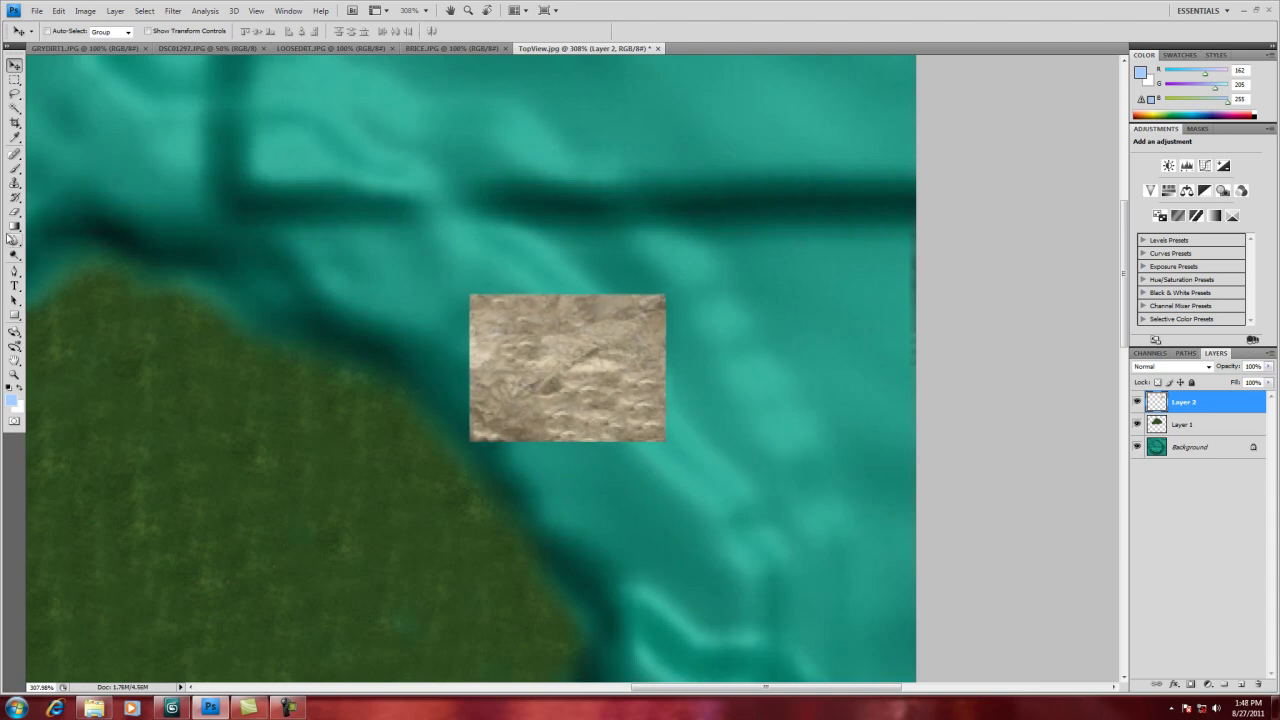
# - Clone the rock patch outward with the Clone Stamp tool, widening it on both sides and below
pyautogui.click(15, 184)
pyautogui.keyDown('alt'); pyautogui.click(573, 376); pyautogui.keyUp('alt')
pyautogui.moveTo(573, 376)
pyautogui.mouseDown()
pyautogui.moveTo(568, 421)
pyautogui.moveTo(592, 444)
pyautogui.moveTo(666, 443)
pyautogui.mouseUp()
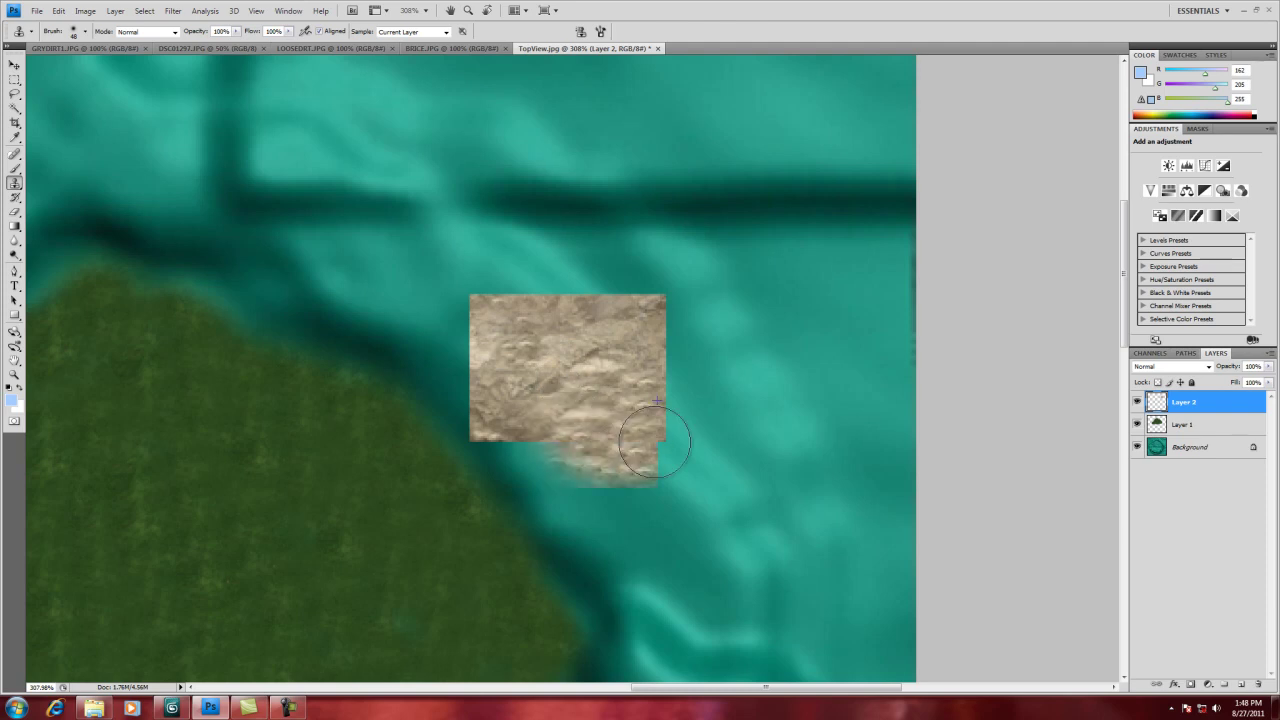
pyautogui.keyDown('alt'); pyautogui.click(516, 354); pyautogui.keyUp('alt')
pyautogui.moveTo(636, 369)
pyautogui.mouseDown()
pyautogui.moveTo(685, 455)
pyautogui.moveTo(699, 339)
pyautogui.moveTo(663, 366)
pyautogui.mouseUp()
pyautogui.moveTo(569, 407)
pyautogui.mouseDown()
pyautogui.moveTo(540, 448)
pyautogui.moveTo(657, 480)
pyautogui.moveTo(673, 463)
pyautogui.moveTo(507, 462)
pyautogui.moveTo(430, 398)
pyautogui.mouseUp()
pyautogui.keyDown('alt'); pyautogui.click(577, 363); pyautogui.keyUp('alt')
pyautogui.keyDown('alt'); pyautogui.click(591, 417); pyautogui.keyUp('alt')
pyautogui.moveTo(531, 454)
pyautogui.mouseDown()
pyautogui.moveTo(424, 372)
pyautogui.moveTo(449, 377)
pyautogui.moveTo(400, 336)
pyautogui.mouseUp()
# - Clone the rock texture downward in a strip along the grass area's right edge
pyautogui.keyDown('alt'); pyautogui.click(553, 381); pyautogui.keyUp('alt')
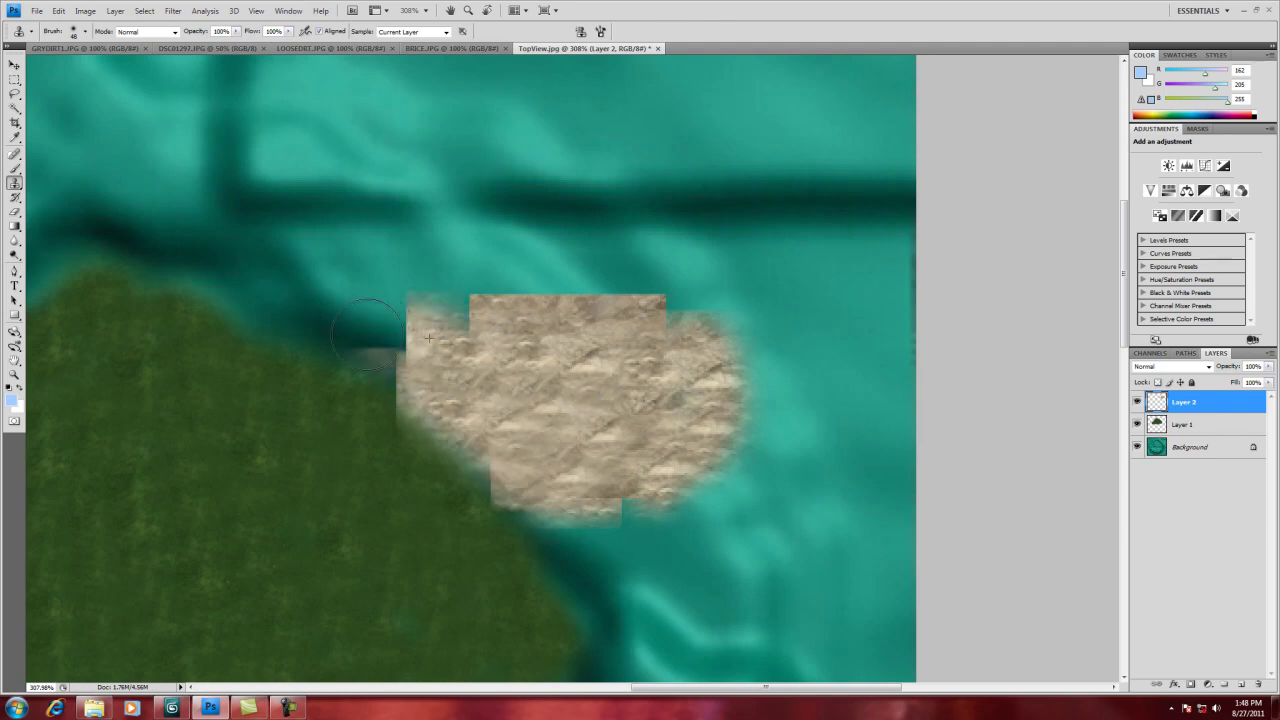
pyautogui.moveTo(489, 426)
pyautogui.mouseDown()
pyautogui.moveTo(543, 486)
pyautogui.moveTo(486, 471)
pyautogui.moveTo(484, 484)
pyautogui.moveTo(558, 587)
pyautogui.moveTo(557, 466)
pyautogui.mouseUp()
pyautogui.keyDown('alt'); pyautogui.click(566, 443); pyautogui.keyUp('alt')
pyautogui.keyDown('alt'); pyautogui.click(590, 348); pyautogui.keyUp('alt')
# - Clone the rock texture up and left along the grass area's upper edge to its peak
pyautogui.keyDown('alt'); pyautogui.click(545, 429); pyautogui.keyUp('alt')
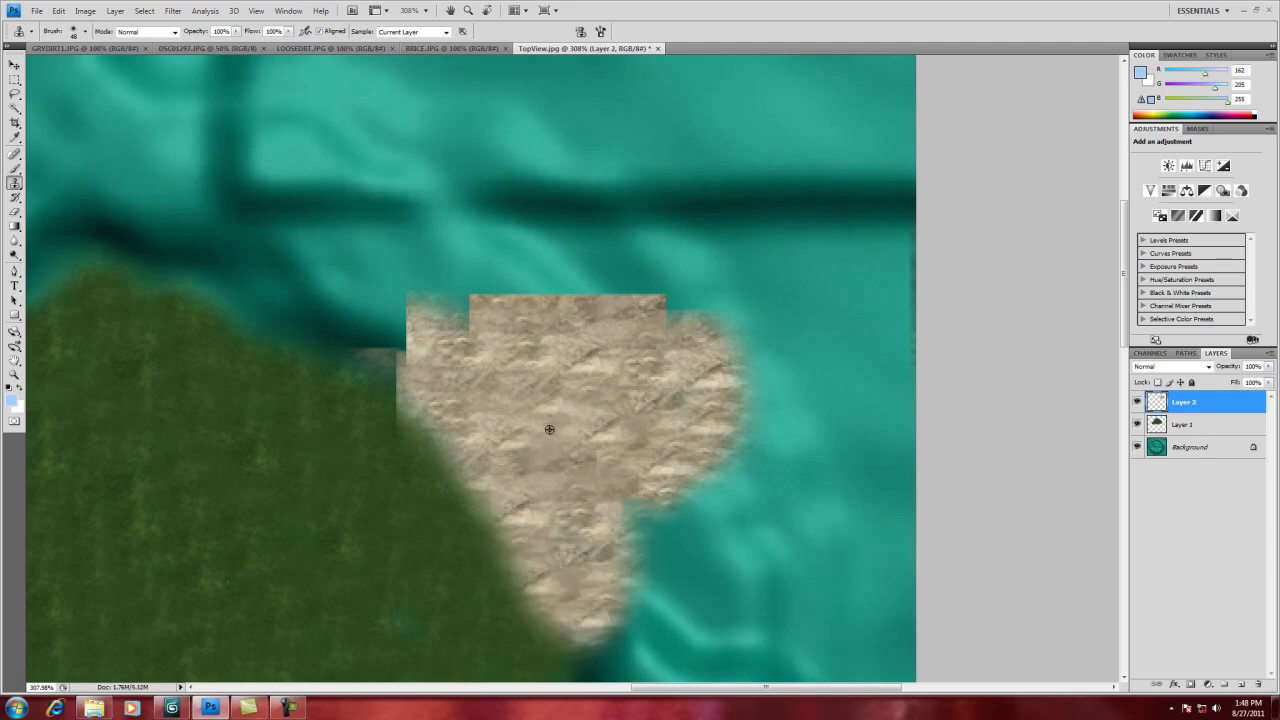
pyautogui.moveTo(450, 366)
pyautogui.mouseDown()
pyautogui.moveTo(325, 345)
pyautogui.moveTo(305, 300)
pyautogui.moveTo(370, 330)
pyautogui.moveTo(405, 398)
pyautogui.mouseUp()
pyautogui.moveTo(529, 380)
pyautogui.mouseDown()
pyautogui.moveTo(357, 306)
pyautogui.moveTo(524, 316)
pyautogui.moveTo(314, 253)
pyautogui.moveTo(270, 270)
pyautogui.mouseUp()
pyautogui.keyDown('alt'); pyautogui.click(549, 291); pyautogui.keyUp('alt')
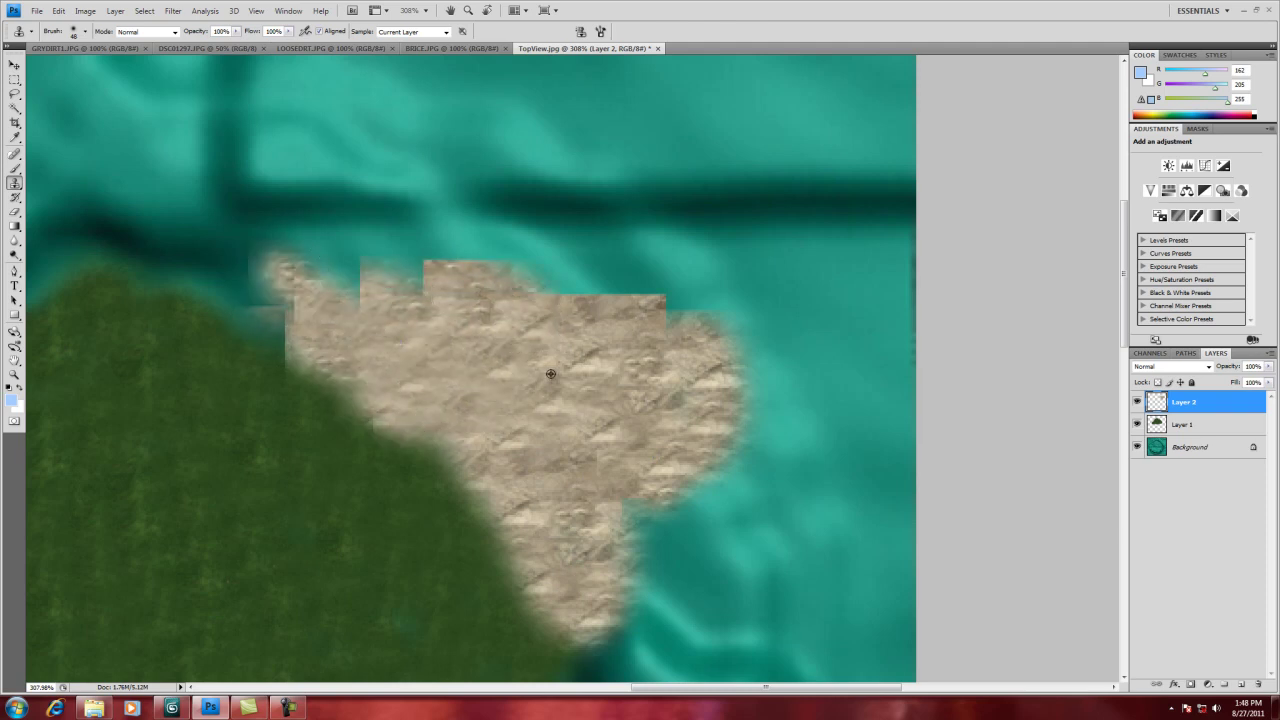
pyautogui.moveTo(434, 306)
pyautogui.mouseDown()
pyautogui.moveTo(333, 280)
pyautogui.moveTo(258, 280)
pyautogui.moveTo(329, 306)
pyautogui.mouseUp()
pyautogui.moveTo(397, 334)
pyautogui.mouseDown()
pyautogui.moveTo(343, 340)
pyautogui.moveTo(263, 316)
pyautogui.moveTo(100, 232)
pyautogui.mouseUp()
# - Clone the rock texture over the hill area above and right of the strip, and return to 100% view
pyautogui.keyDown('alt'); pyautogui.click(514, 366); pyautogui.keyUp('alt')
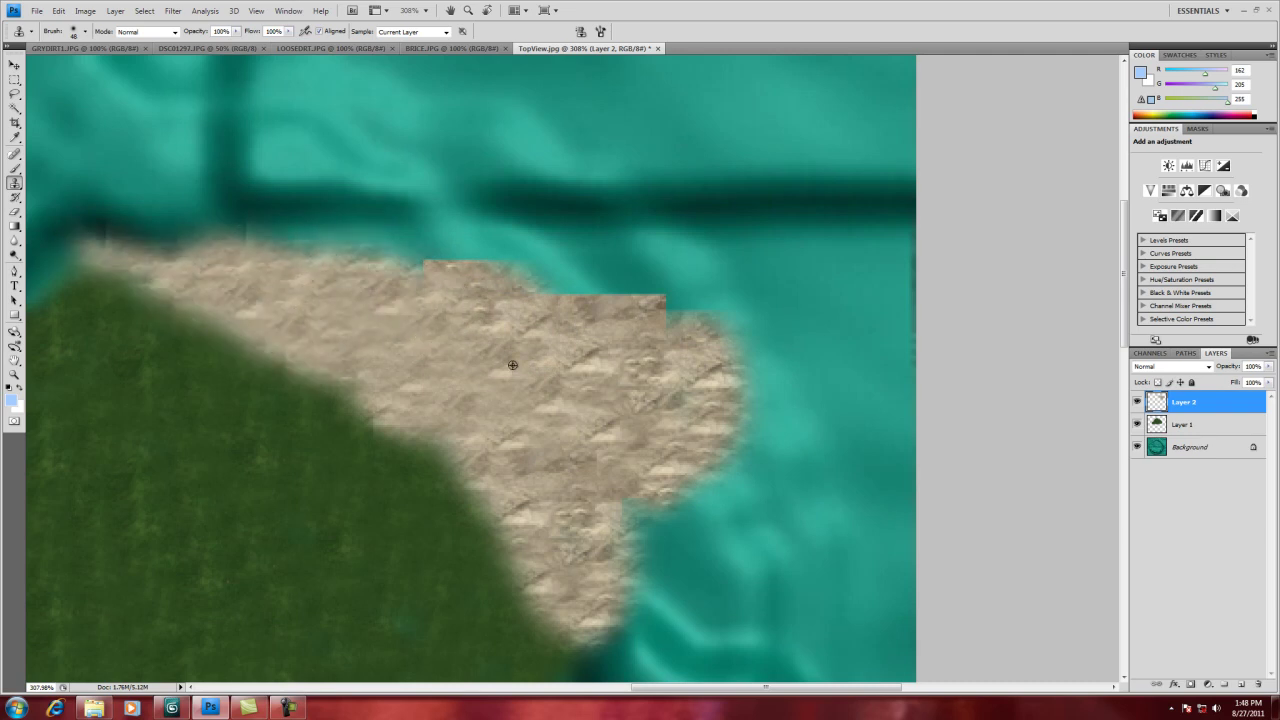
pyautogui.moveTo(420, 271)
pyautogui.mouseDown()
pyautogui.moveTo(559, 216)
pyautogui.moveTo(592, 290)
pyautogui.moveTo(571, 300)
pyautogui.moveTo(689, 315)
pyautogui.moveTo(641, 240)
pyautogui.moveTo(752, 298)
pyautogui.moveTo(551, 226)
pyautogui.moveTo(685, 216)
pyautogui.moveTo(609, 241)
pyautogui.moveTo(580, 220)
pyautogui.moveTo(264, 214)
pyautogui.moveTo(223, 194)
pyautogui.moveTo(479, 211)
pyautogui.moveTo(393, 181)
pyautogui.moveTo(557, 201)
pyautogui.moveTo(595, 231)
pyautogui.moveTo(402, 140)
pyautogui.mouseUp()
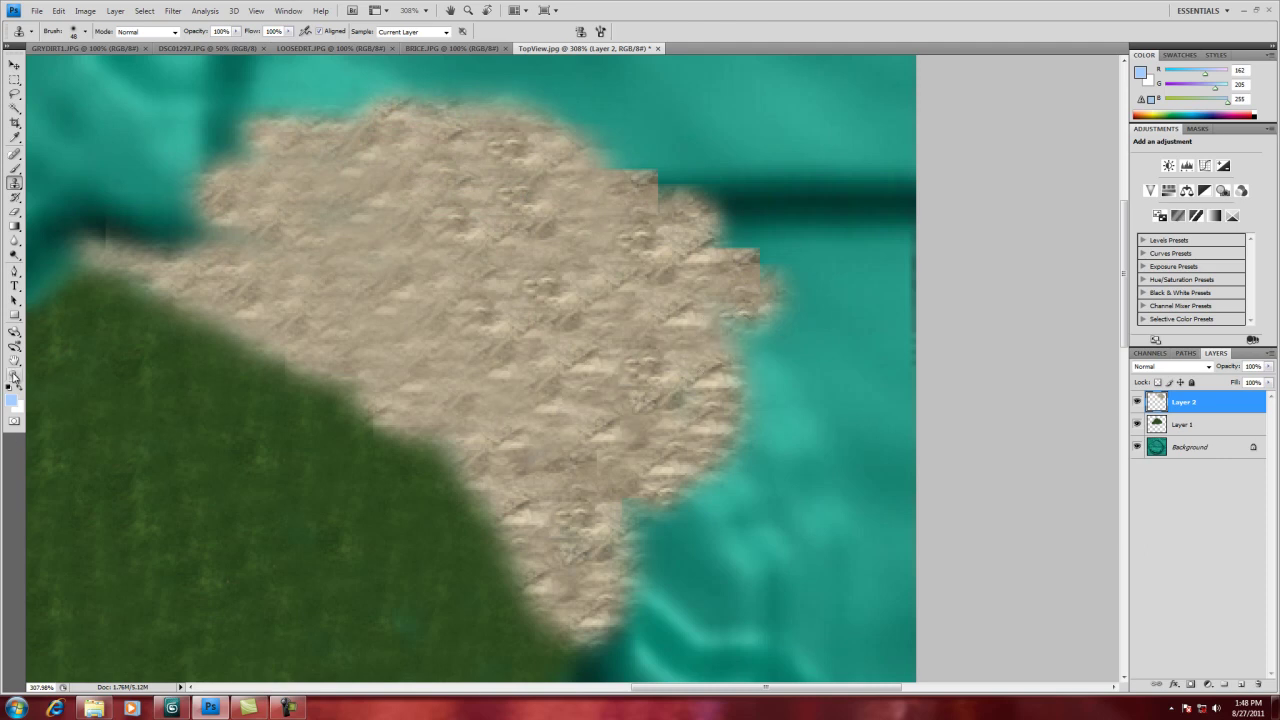
pyautogui.doubleClick(14, 376)
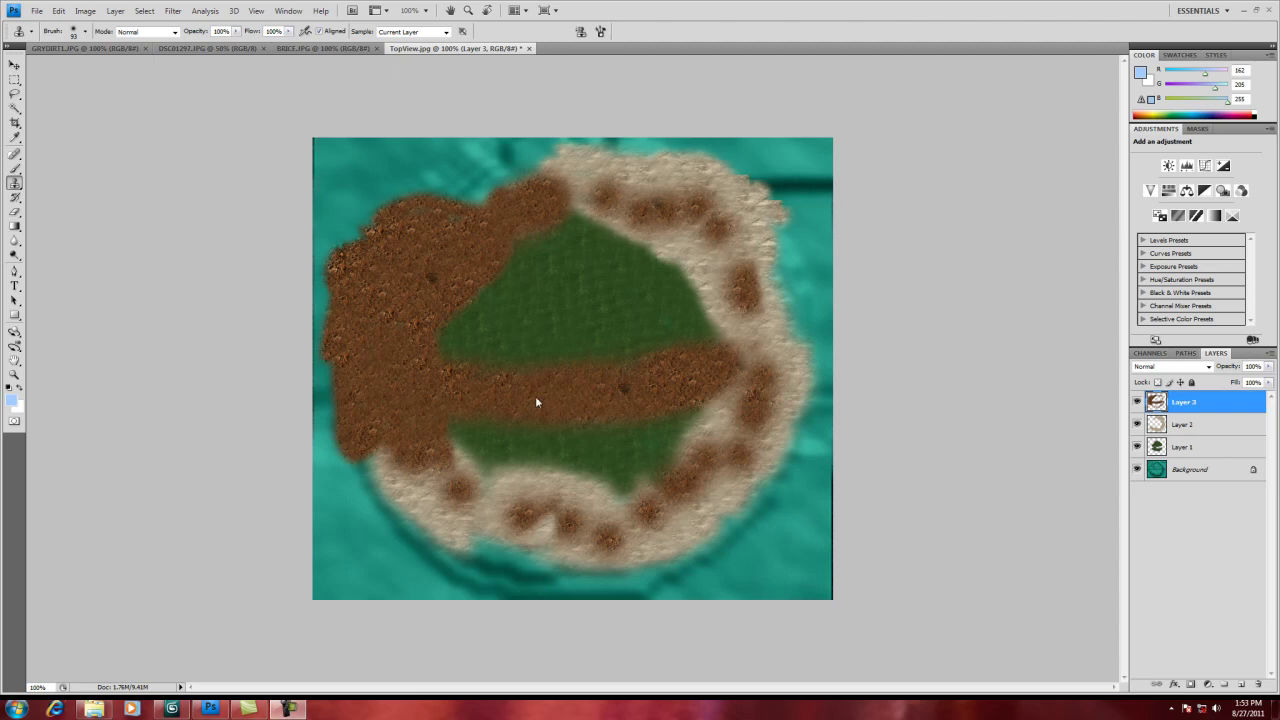
# - Export the painted ground texture for web as a JPEG named LandscapeMap on the Desktop
pyautogui.click(36, 10)
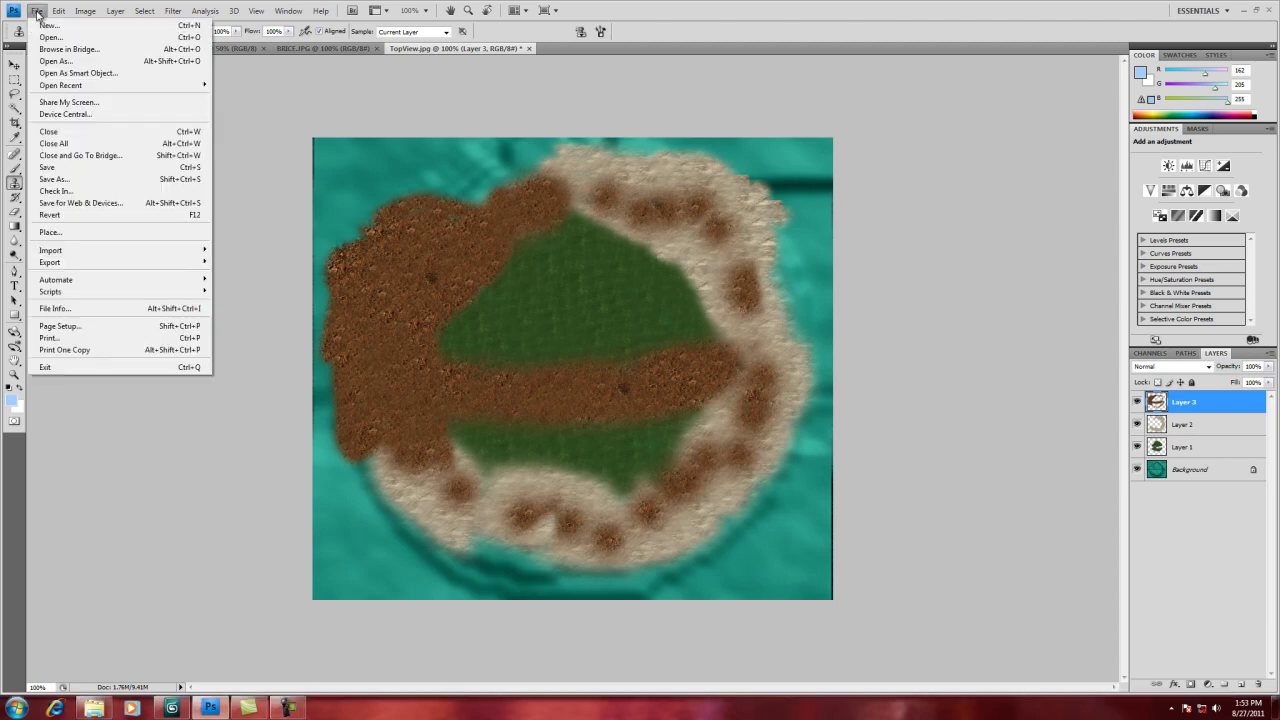
pyautogui.click(69, 204)
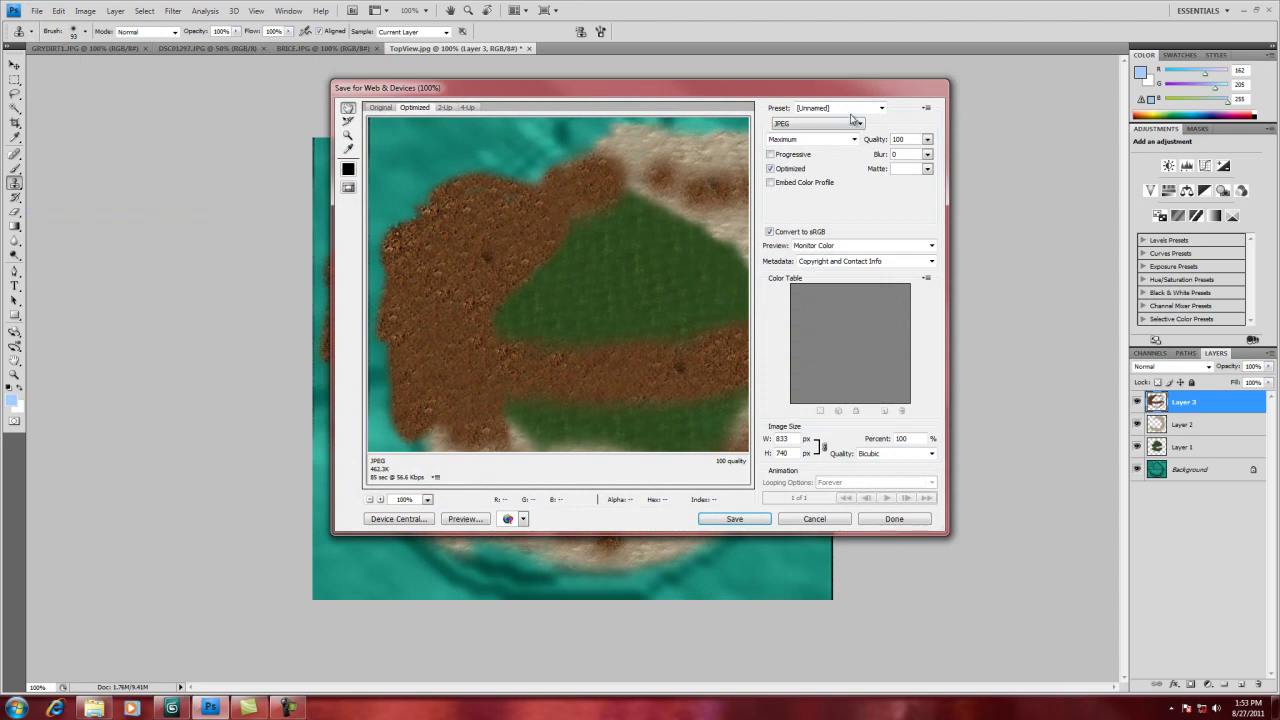
pyautogui.click(735, 519)
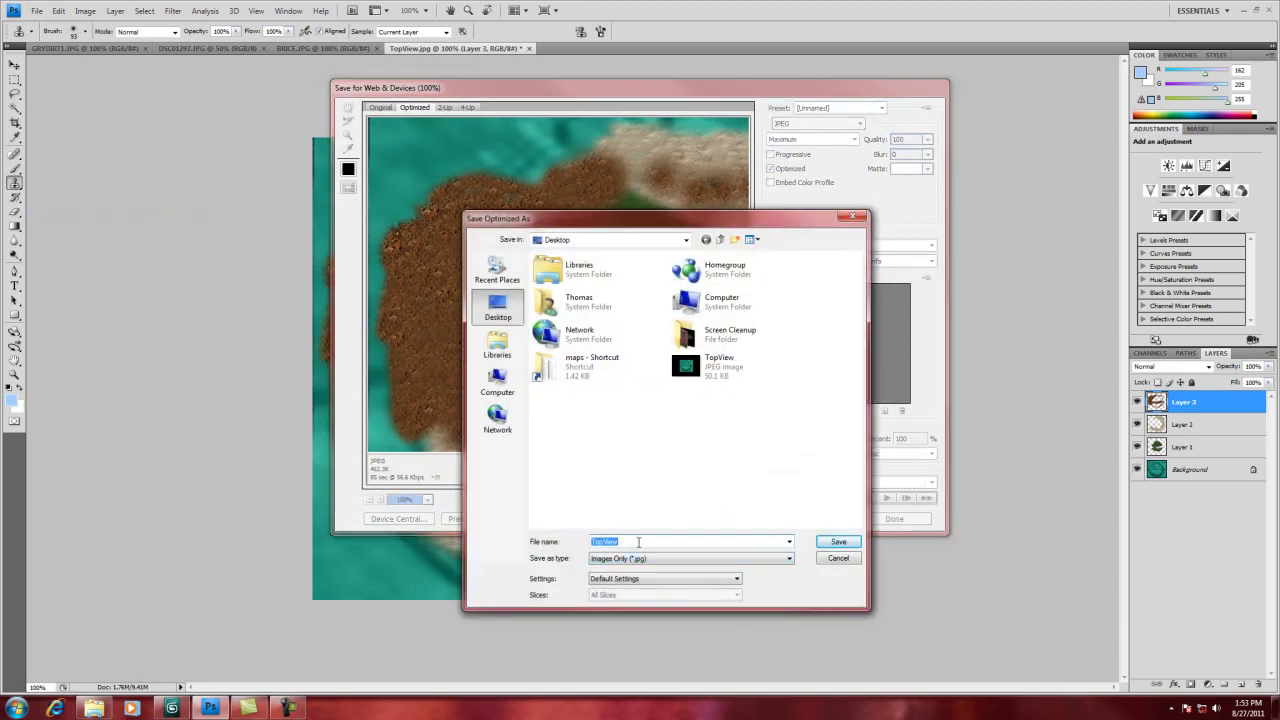
pyautogui.write('LandscapeMap')
pyautogui.click(838, 543)
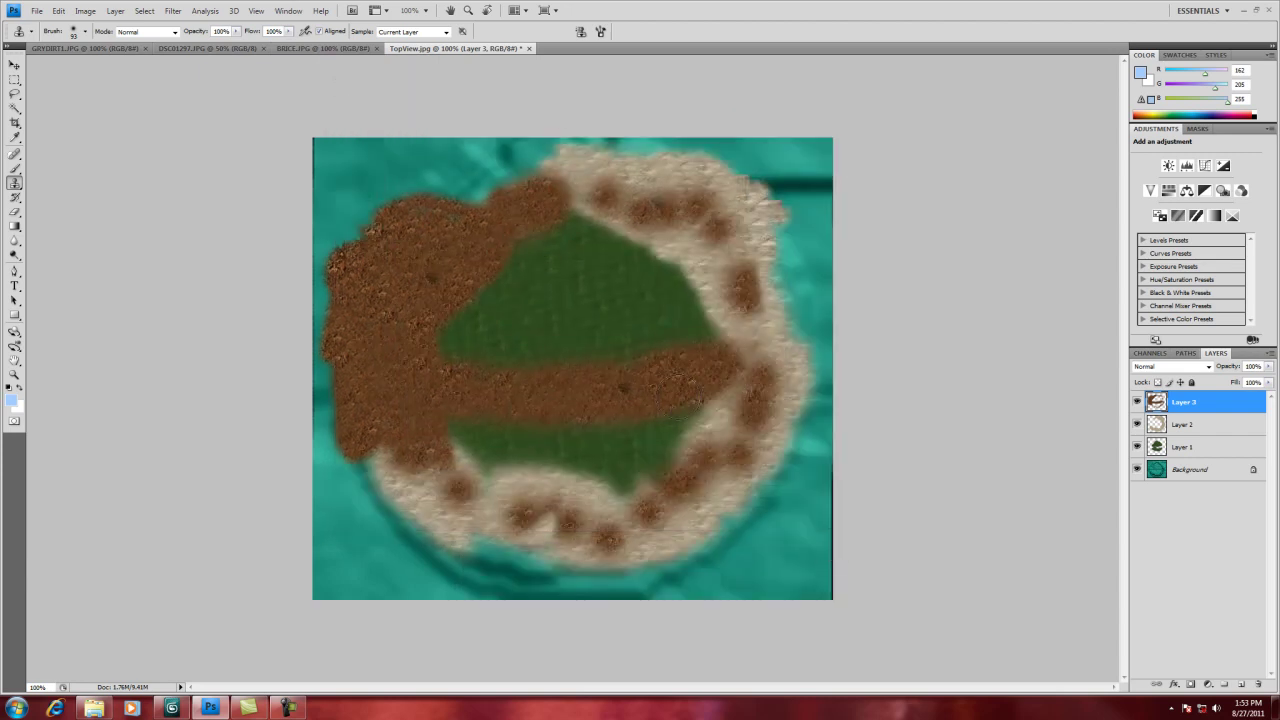
# - Switch to 3ds Max and load LandscapeMap.jpg as the diffuse color bitmap of the second material, 02 - Default
pyautogui.click(172, 708)
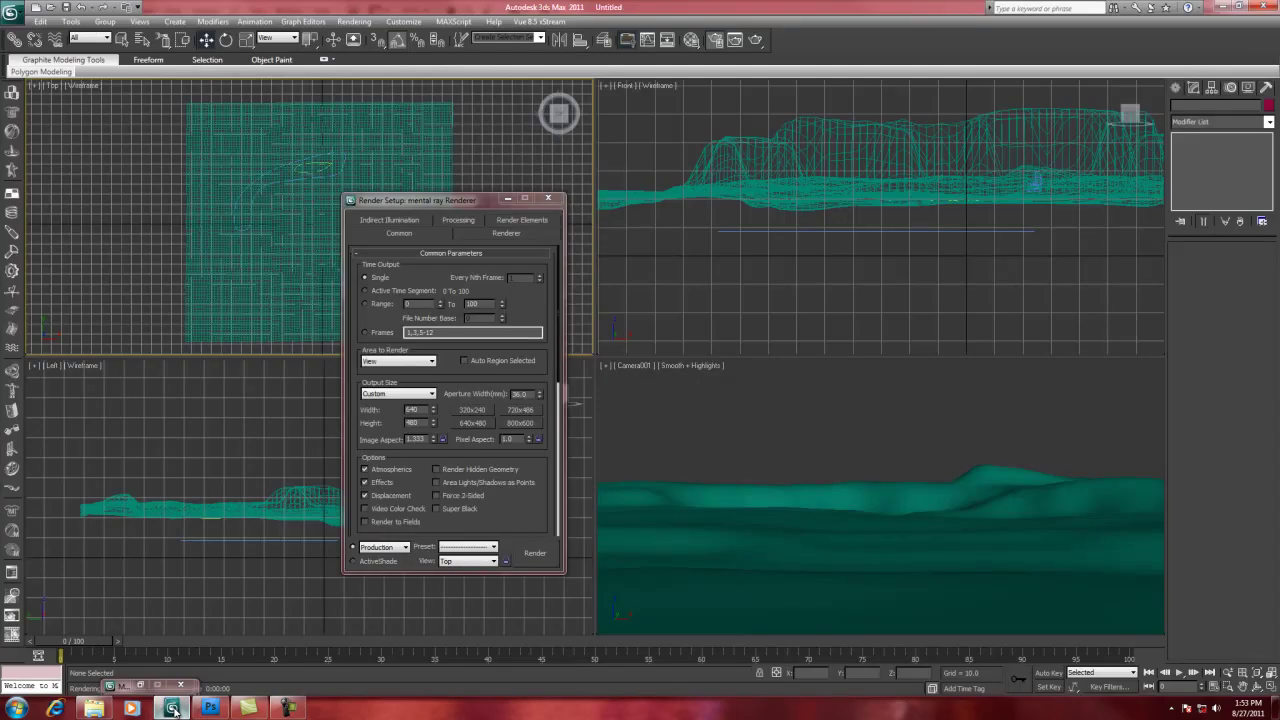
pyautogui.click(507, 198)
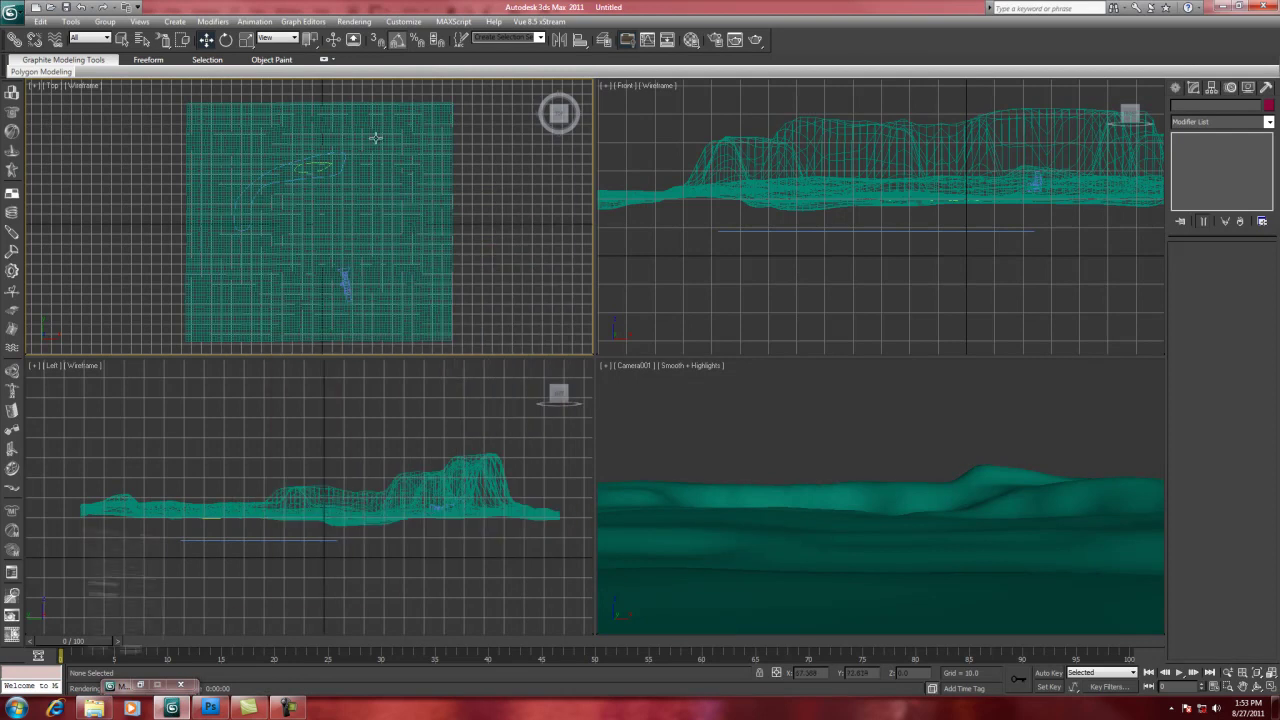
pyautogui.click(691, 40)
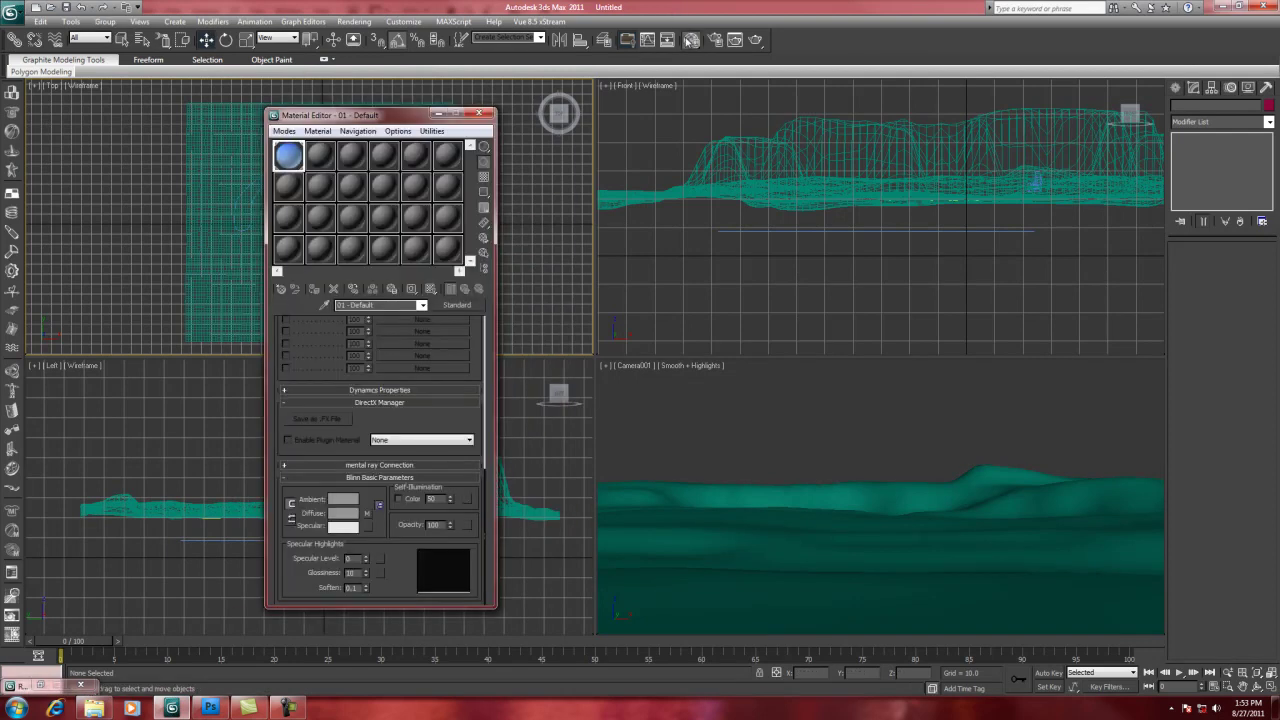
pyautogui.click(323, 163)
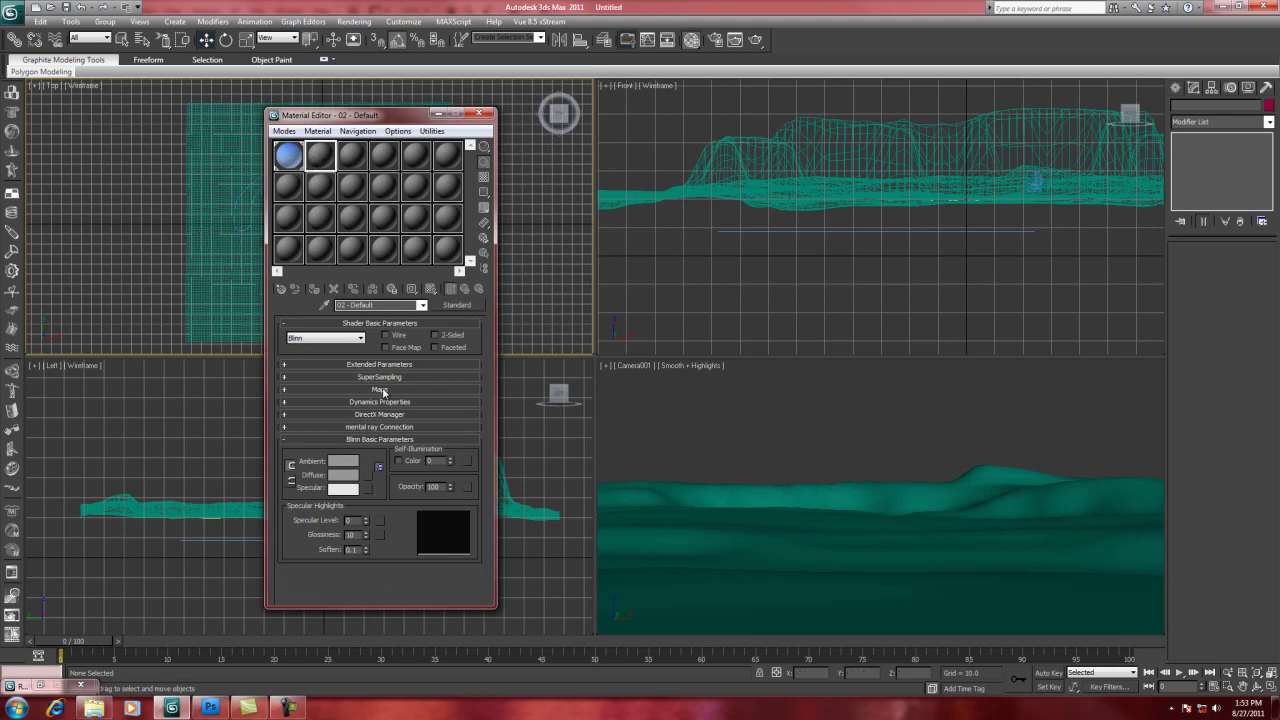
pyautogui.click(381, 389)
pyautogui.click(421, 360)
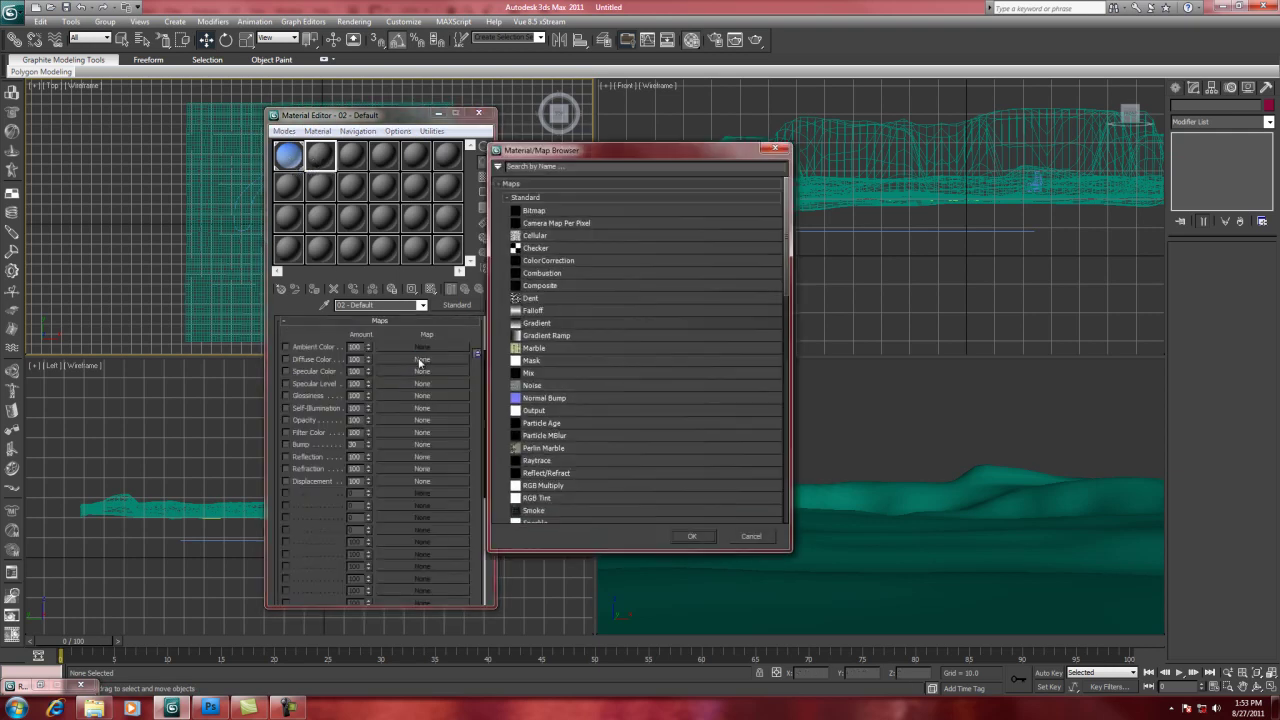
pyautogui.doubleClick(515, 213)
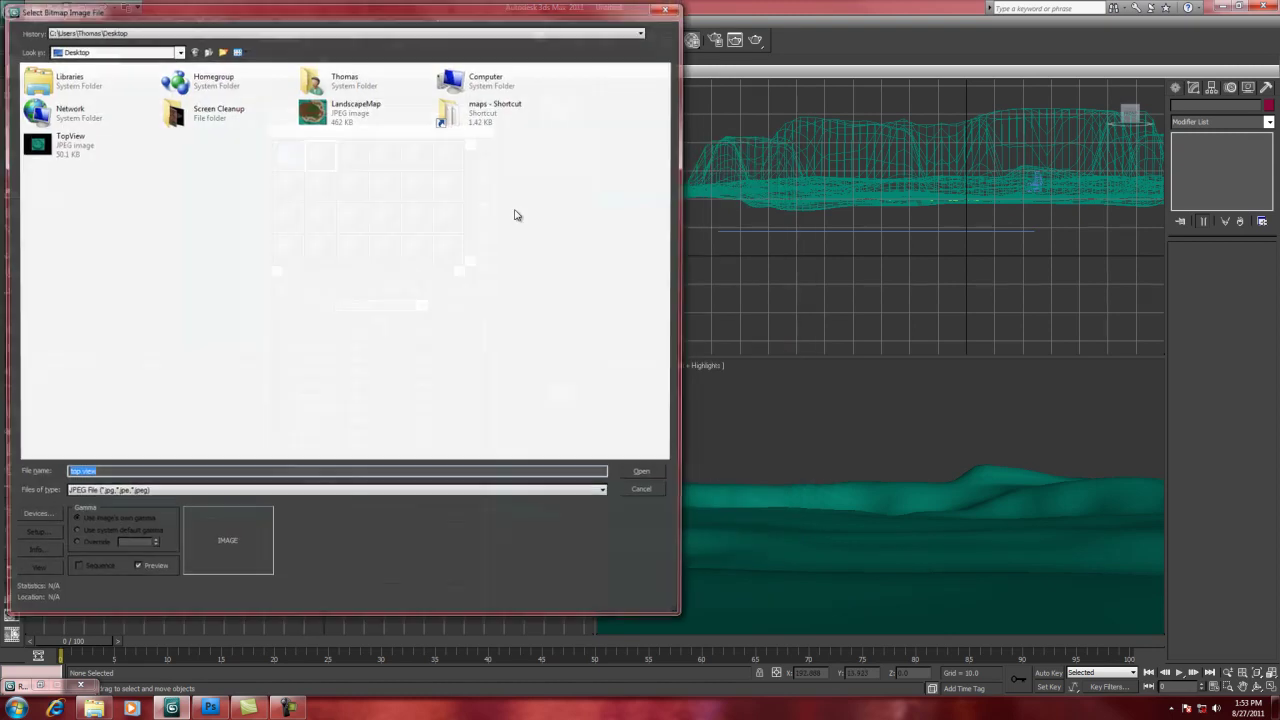
pyautogui.click(305, 120)
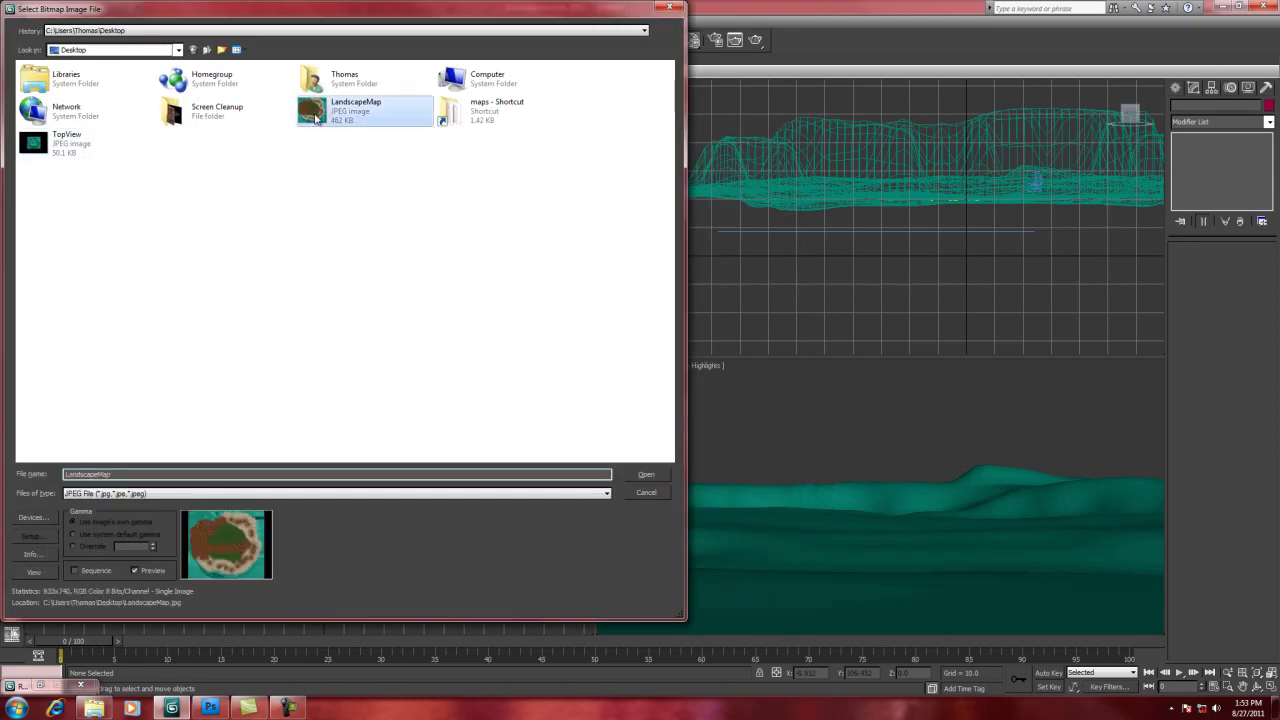
pyautogui.click(655, 475)
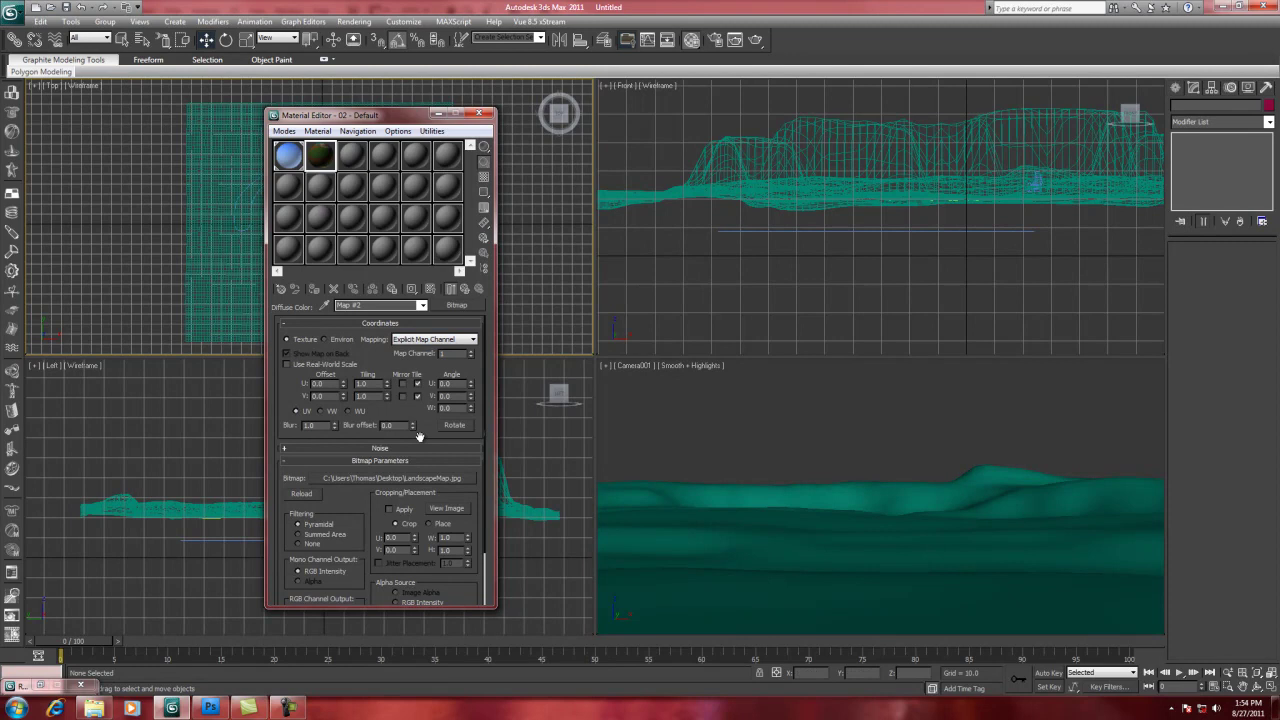
# - Assign the landscape material to the terrain plane and show its map in the viewport
pyautogui.click(464, 290)
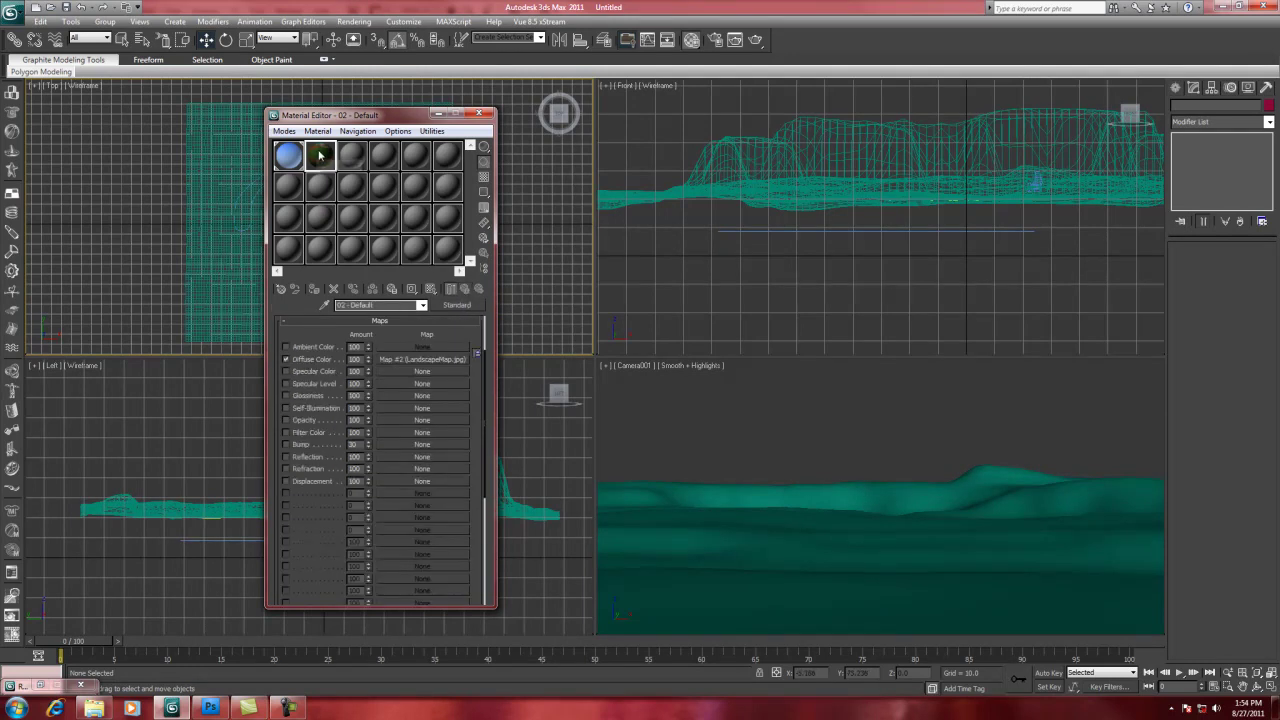
pyautogui.moveTo(320, 155); pyautogui.dragTo(719, 534)
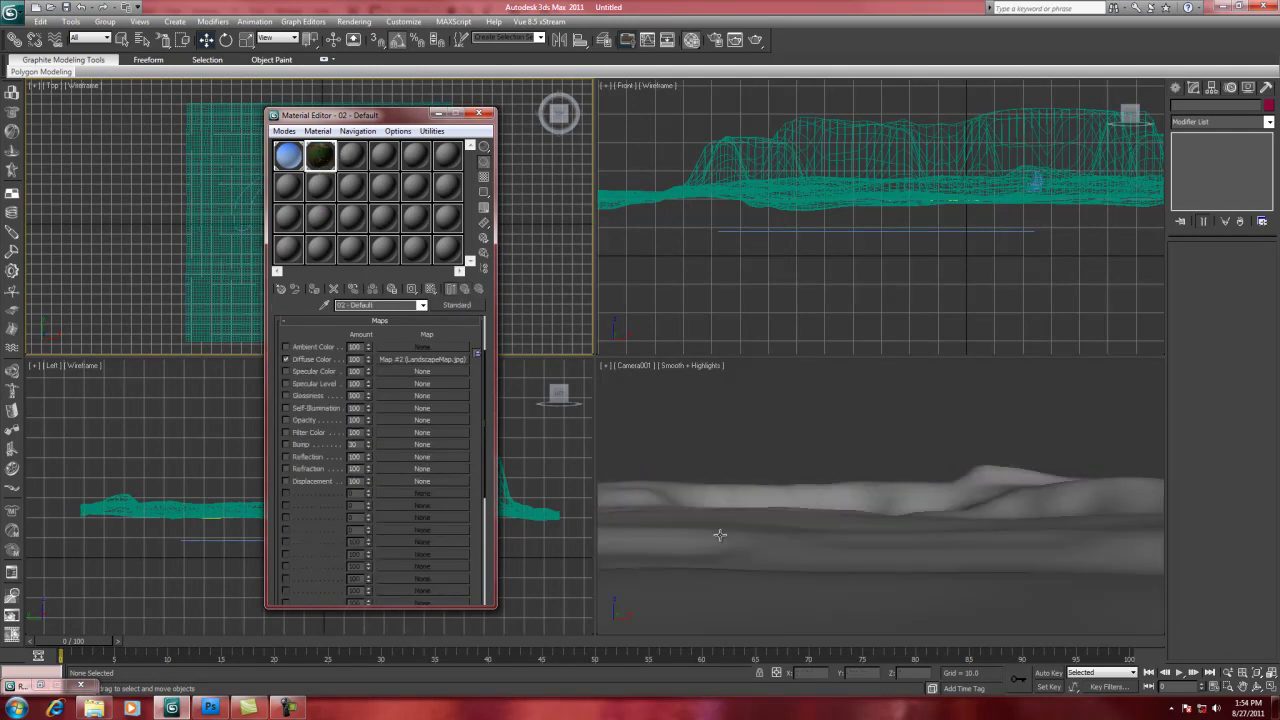
pyautogui.click(430, 289)
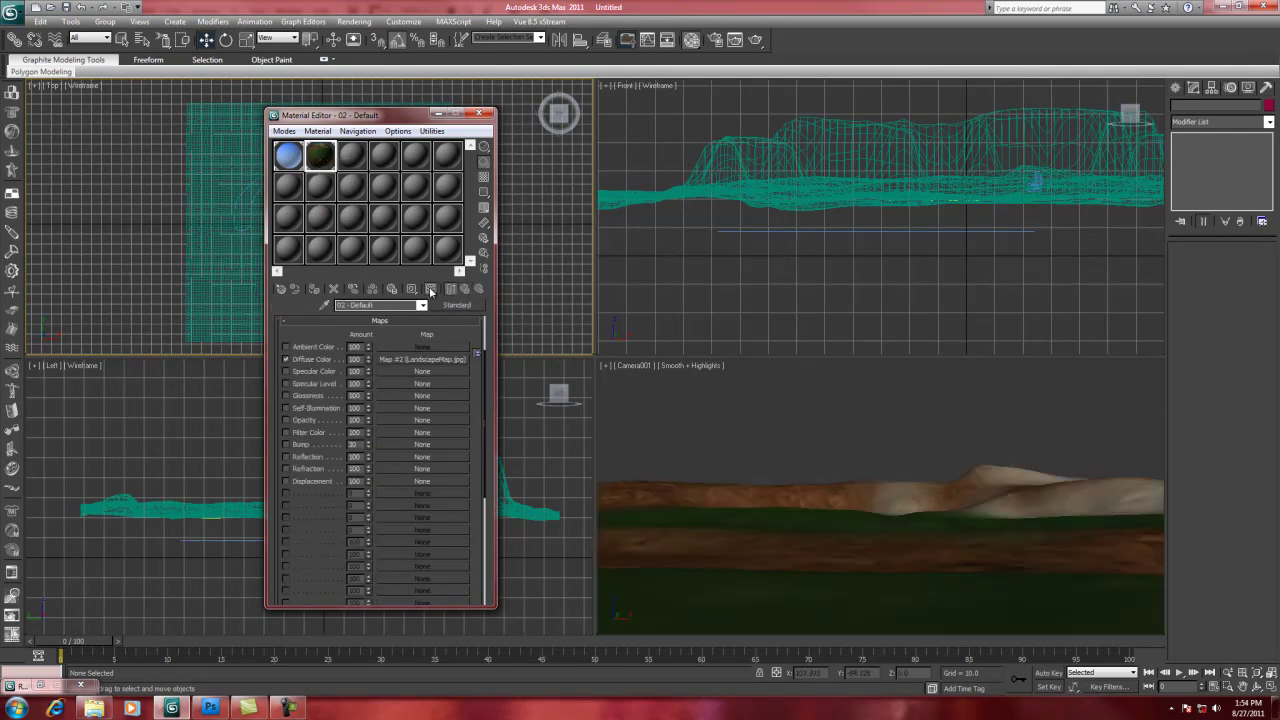
# - Change the camera viewport to Perspective and orbit around the terrain to examine how the painted texture fits the hills and riverbed
pyautogui.click(627, 366)
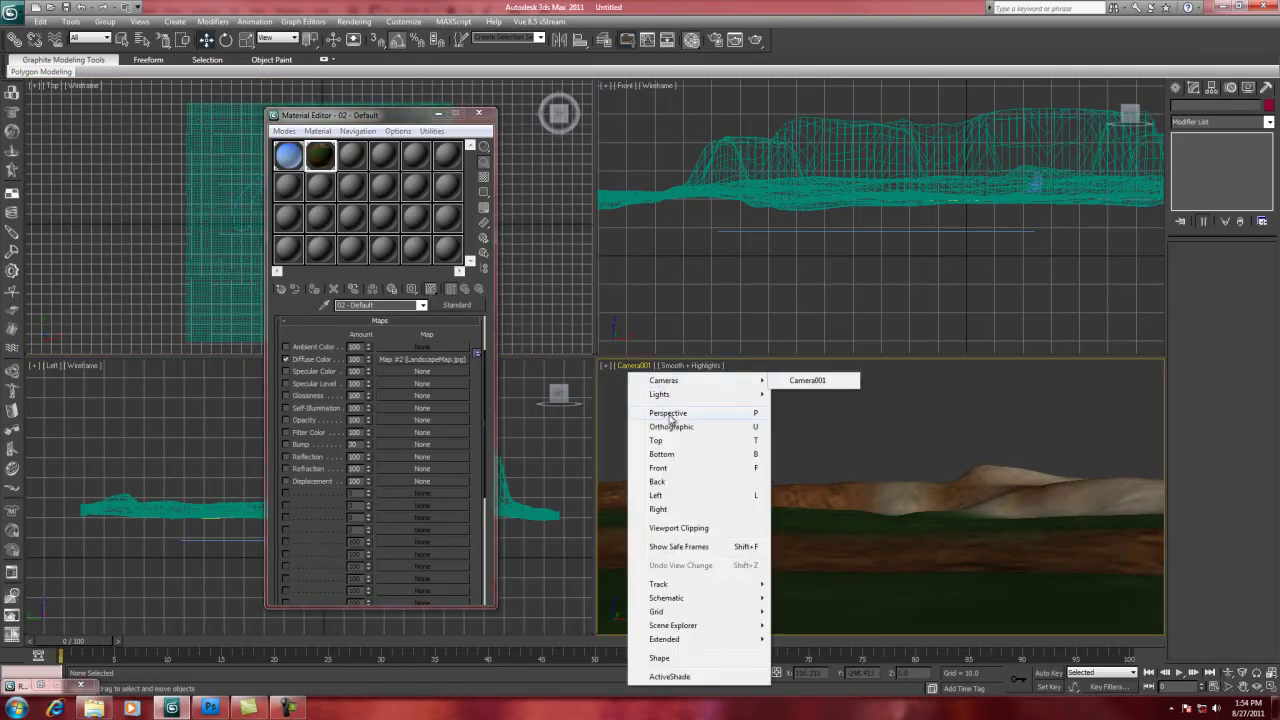
pyautogui.click(671, 419)
pyautogui.press('z')
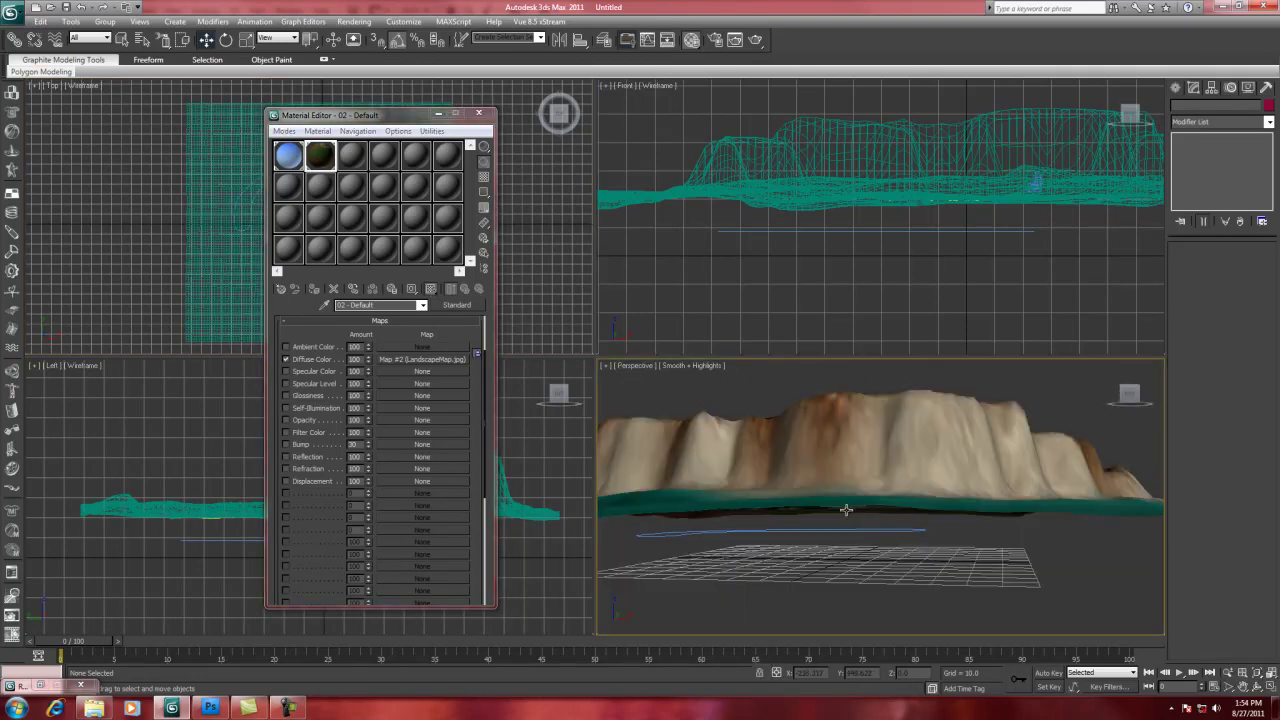
pyautogui.click(1258, 688)
pyautogui.moveTo(868, 436); pyautogui.dragTo(831, 499)
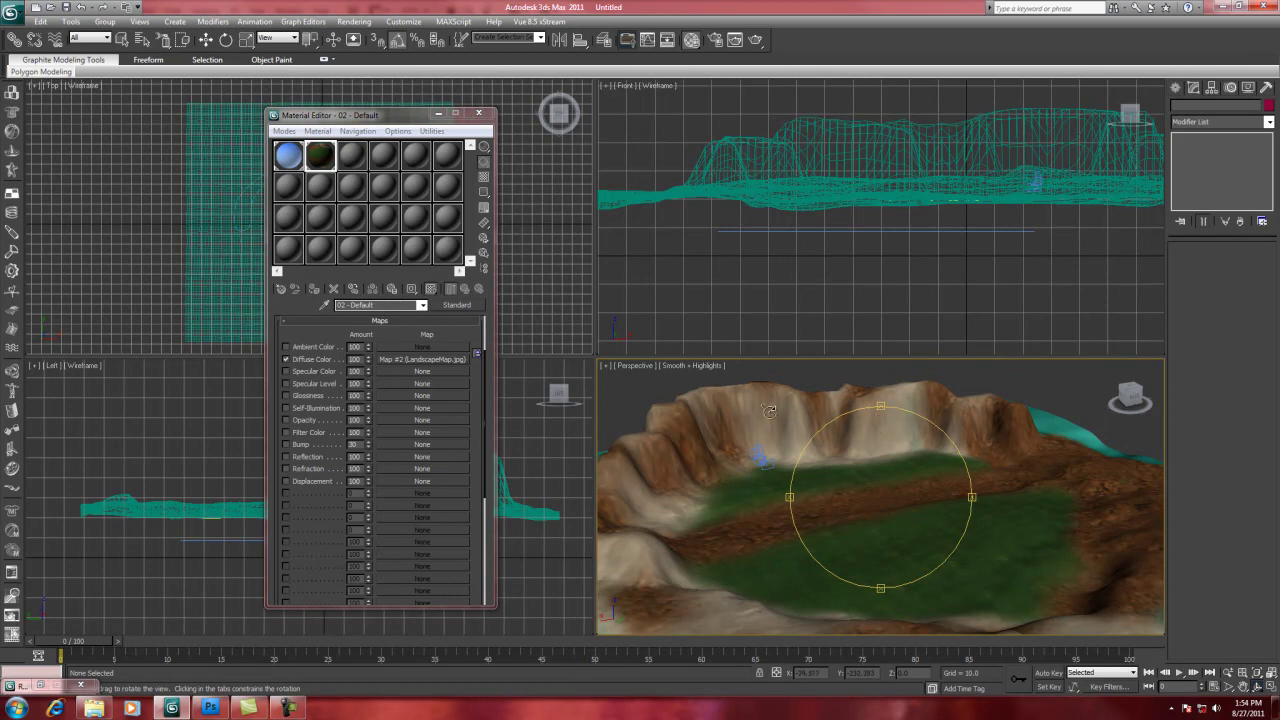
pyautogui.moveTo(857, 475); pyautogui.dragTo(932, 462)
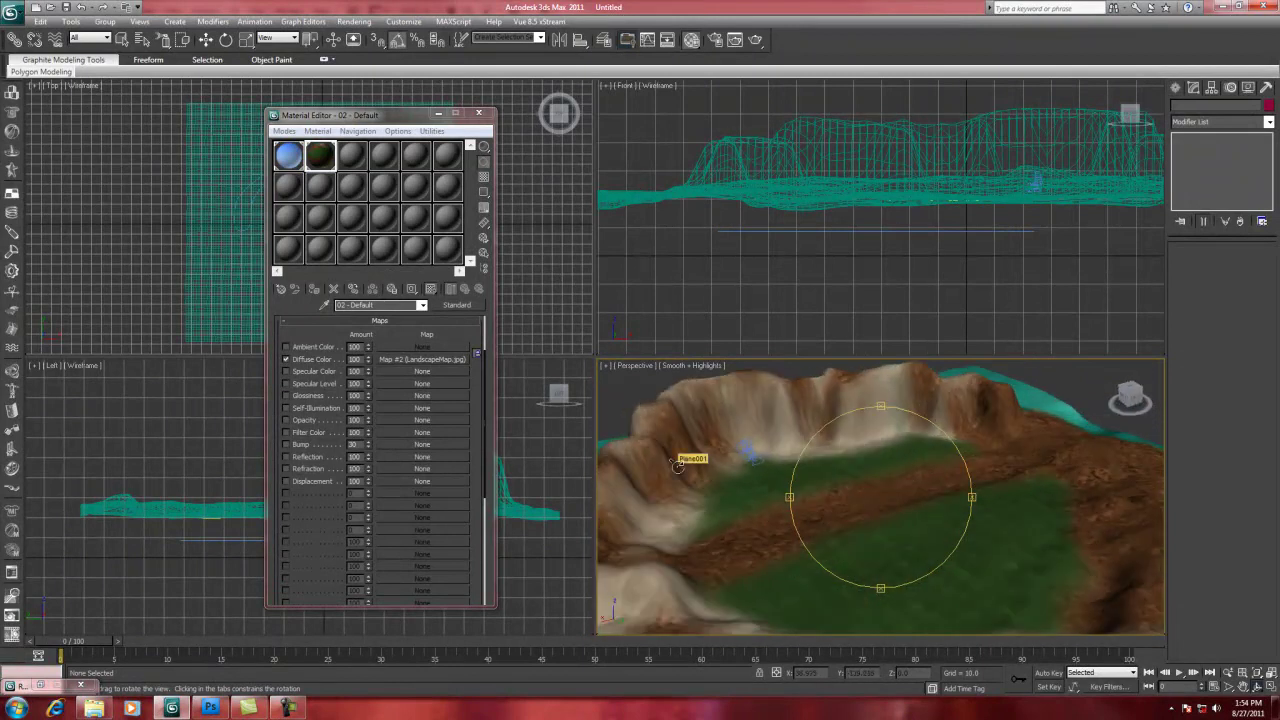
pyautogui.moveTo(857, 541); pyautogui.dragTo(804, 530)
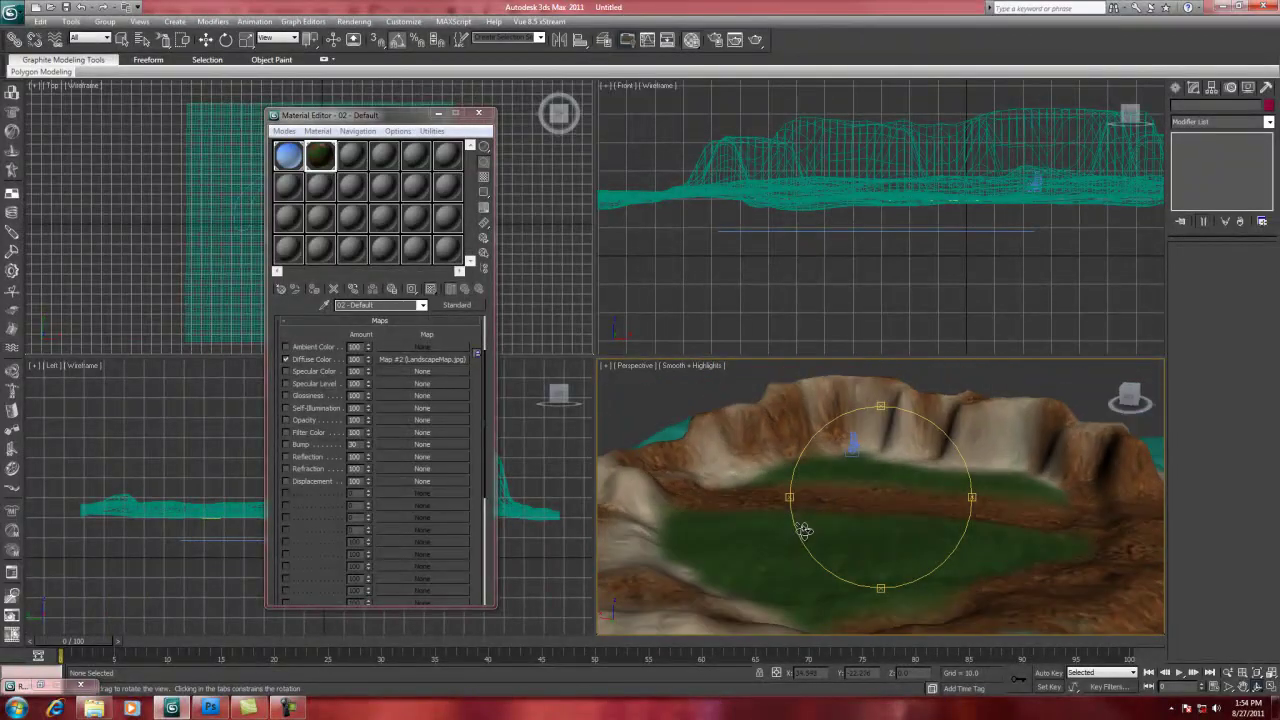
# - Return the viewport to the Camera001 view and unhide all hidden objects to bring back the sky dome
pyautogui.click(439, 115)
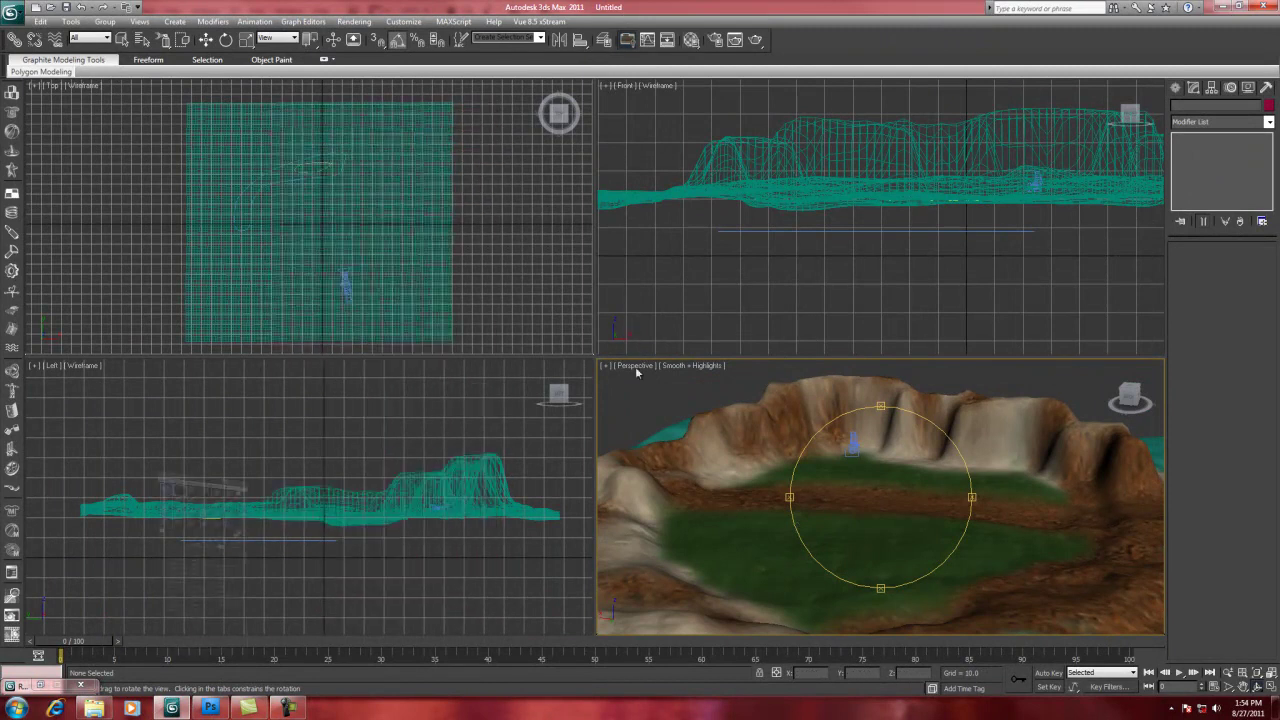
pyautogui.click(636, 367)
pyautogui.moveTo(760, 381)
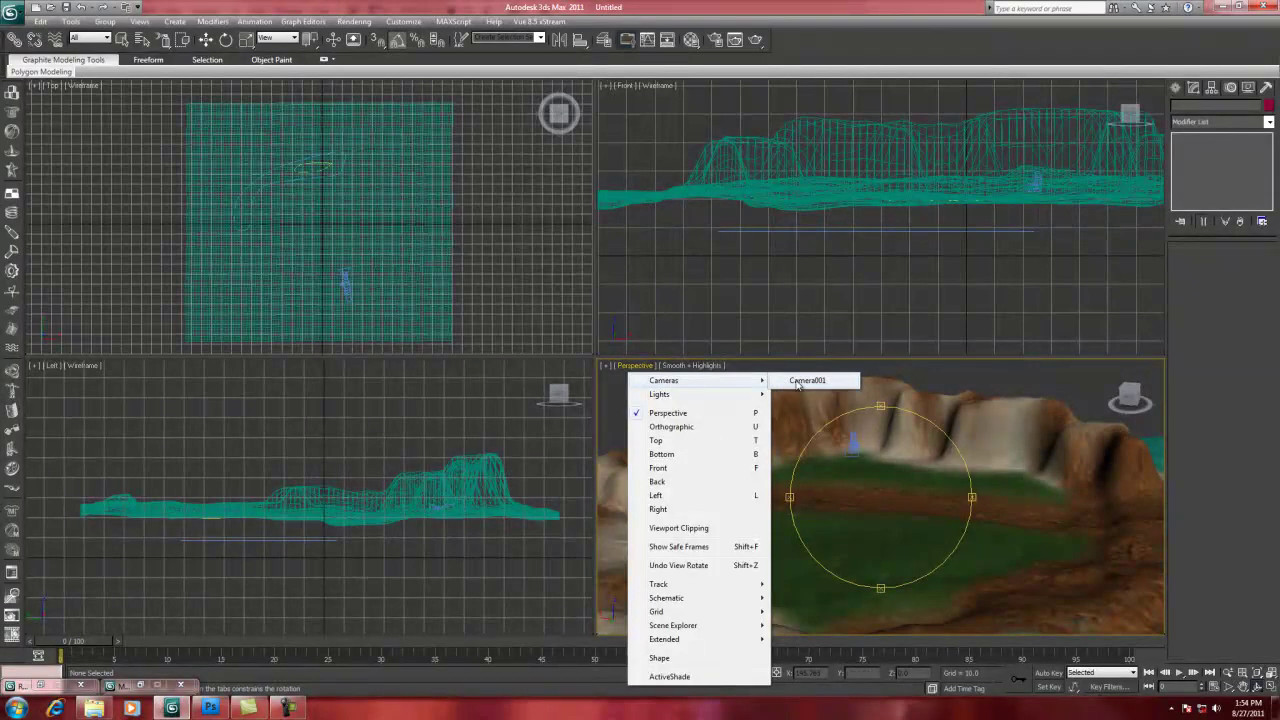
pyautogui.click(800, 381)
pyautogui.rightClick(810, 436)
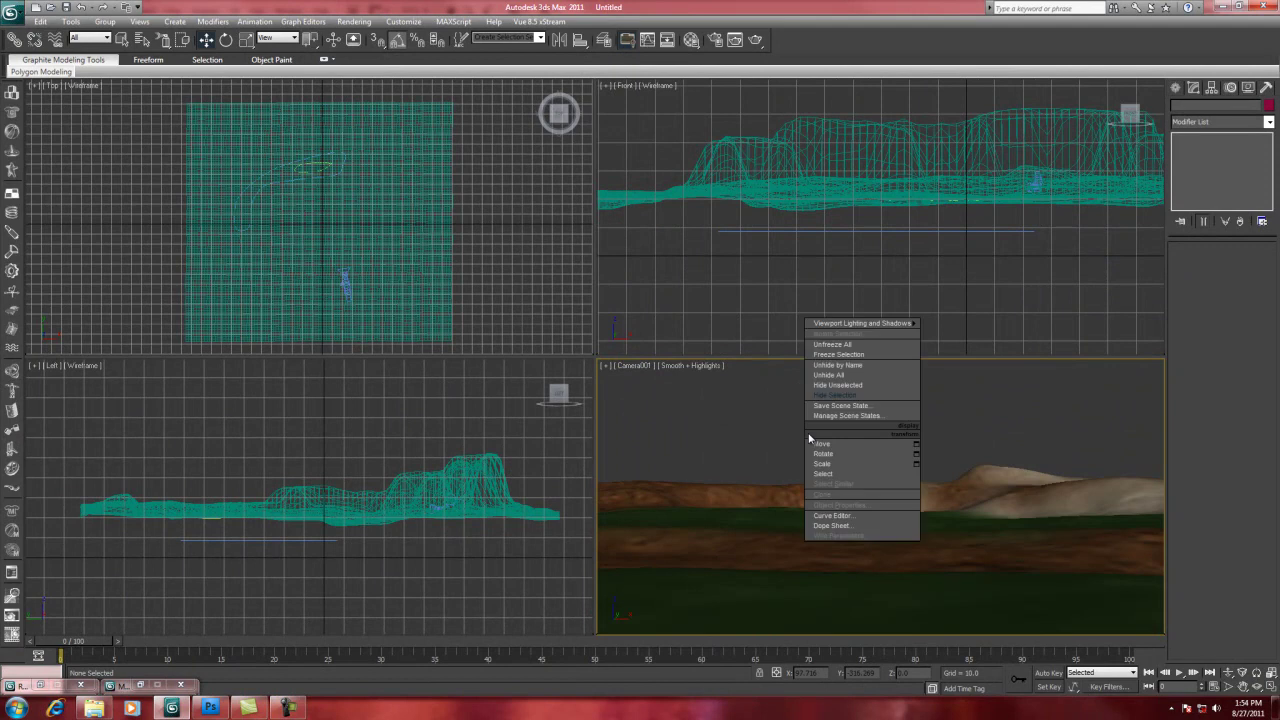
pyautogui.click(835, 375)
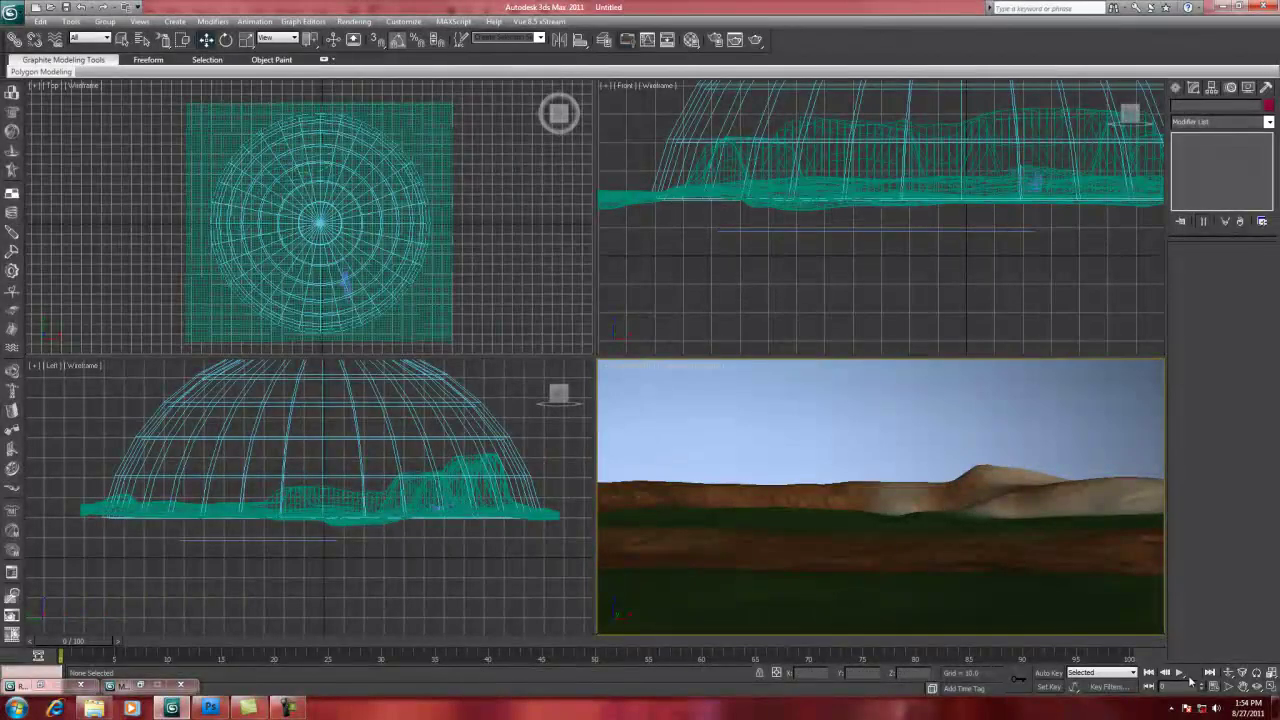
# - Render the camera view, overwriting the existing TopView.jpg output file
pyautogui.click(1243, 687)
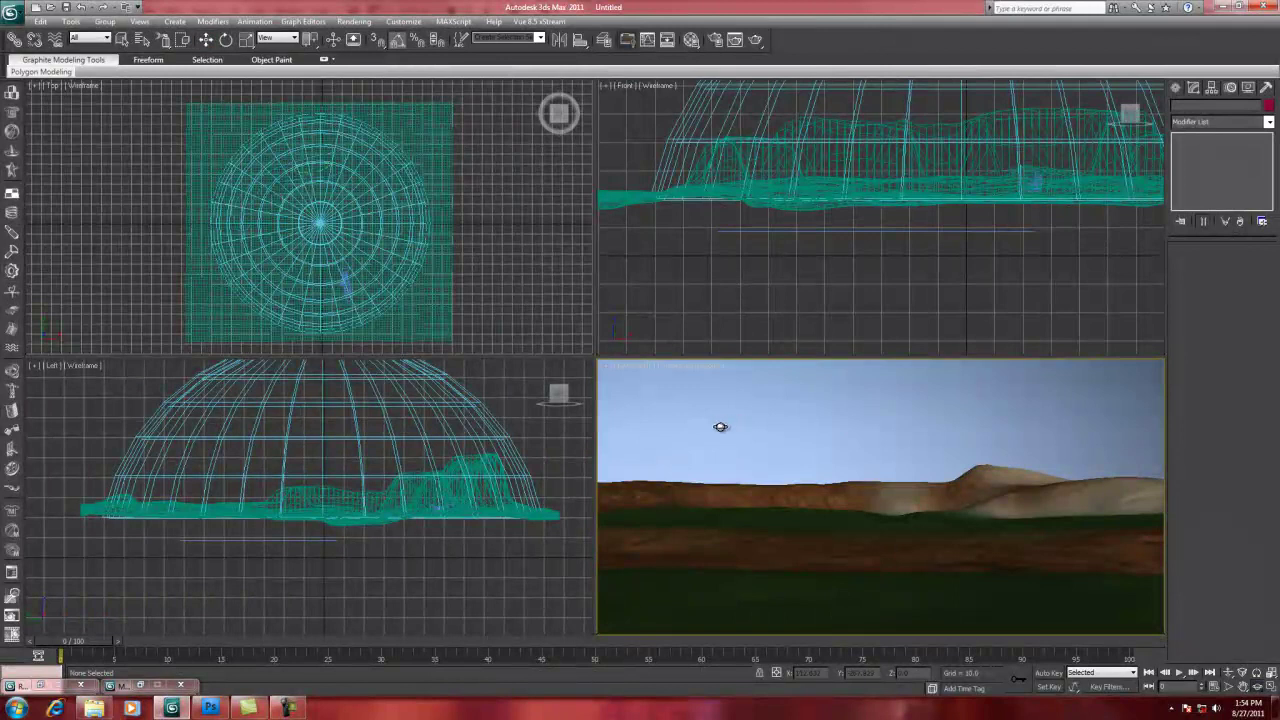
pyautogui.click(755, 40)
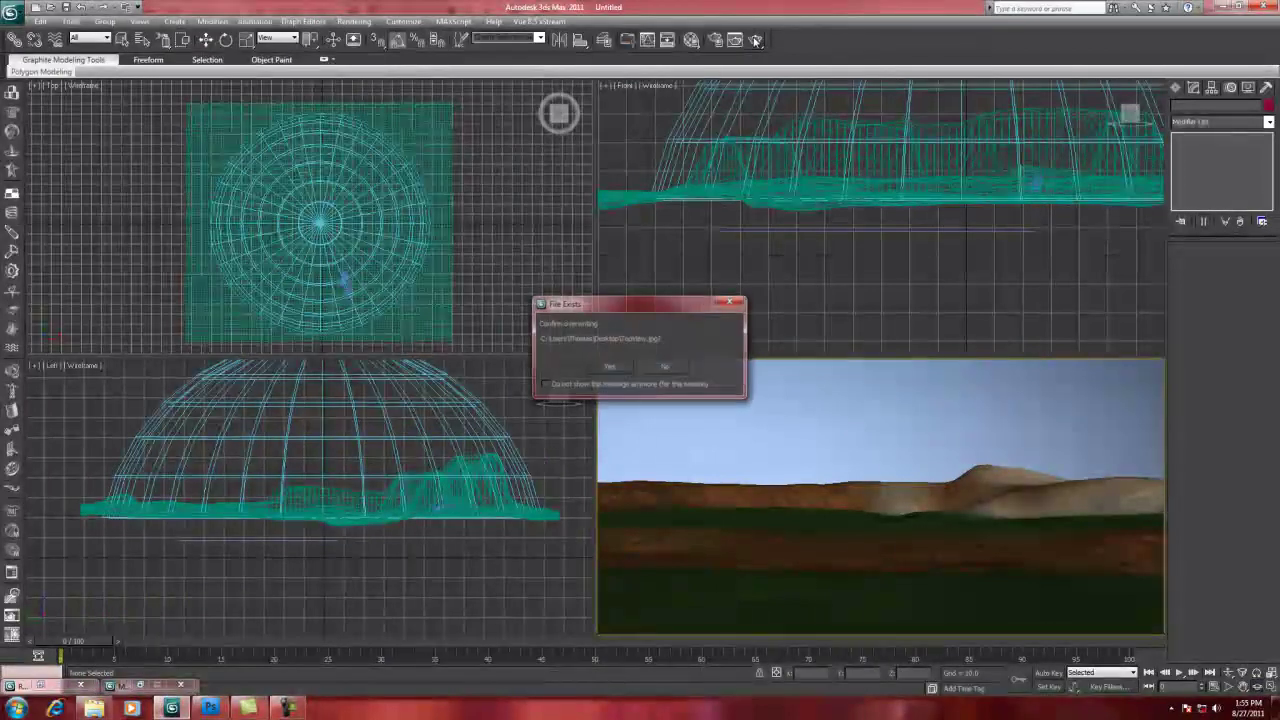
pyautogui.click(606, 366)
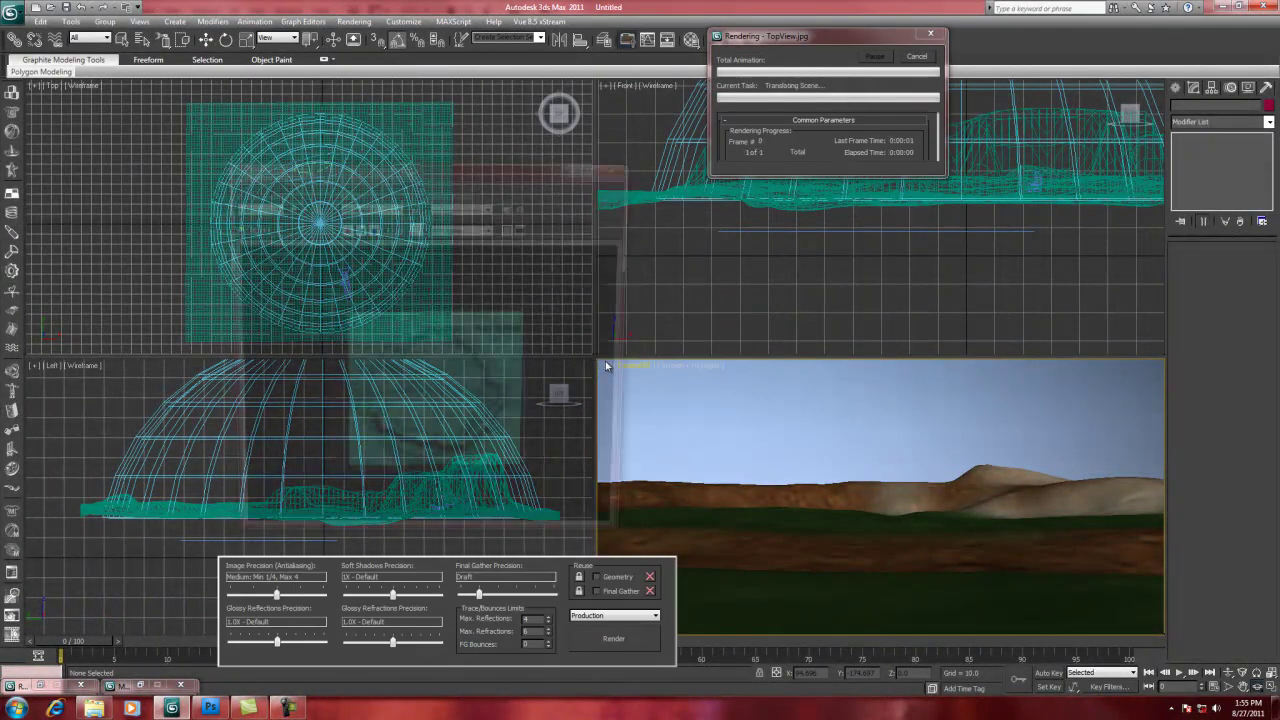